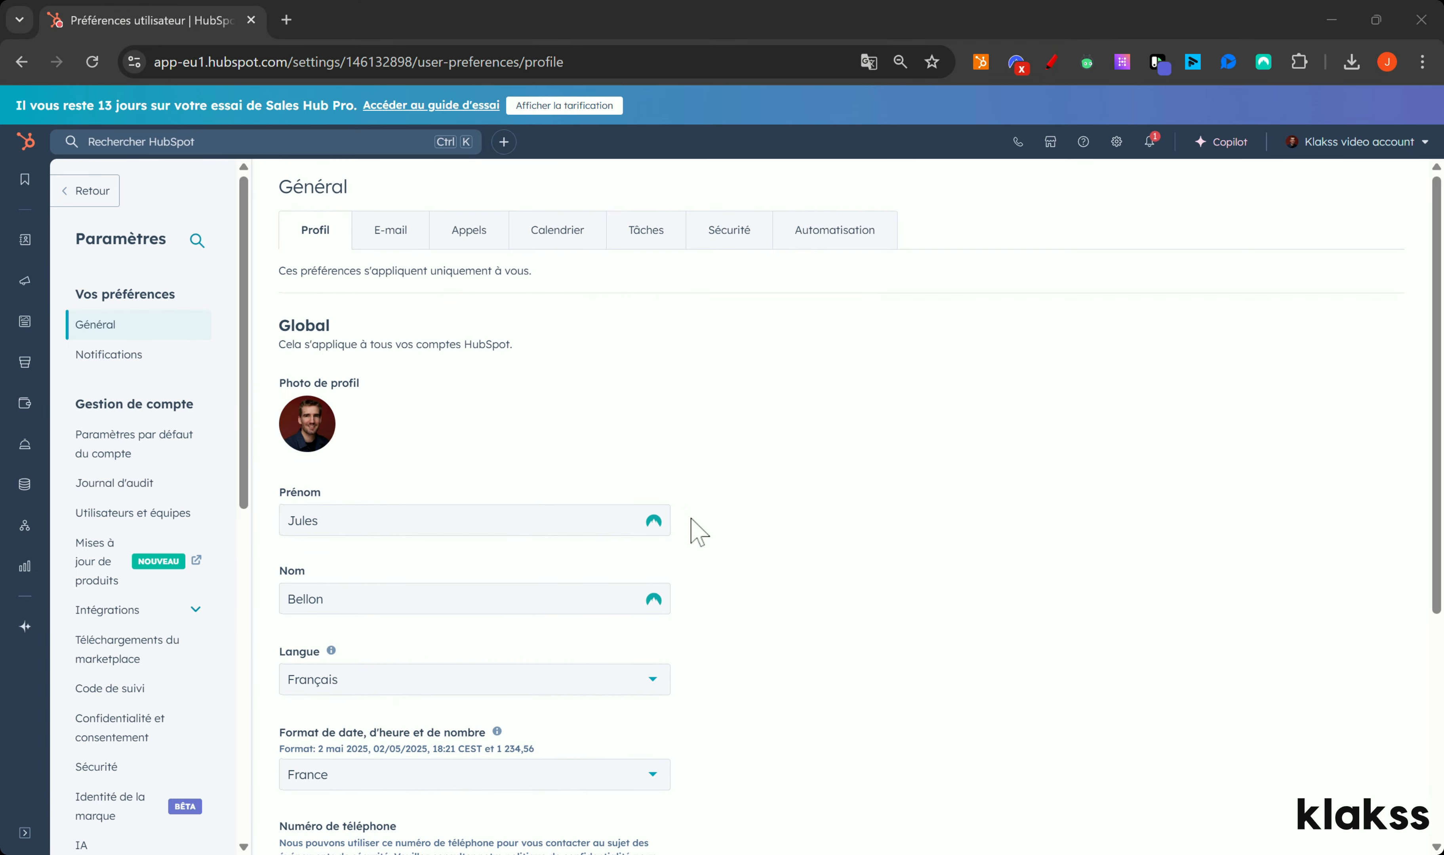
Step: Show the E-mail tab of Général preferences, with its personal inbox, alias and signature options
{"action": "left_click", "coordinate": [393, 242]}
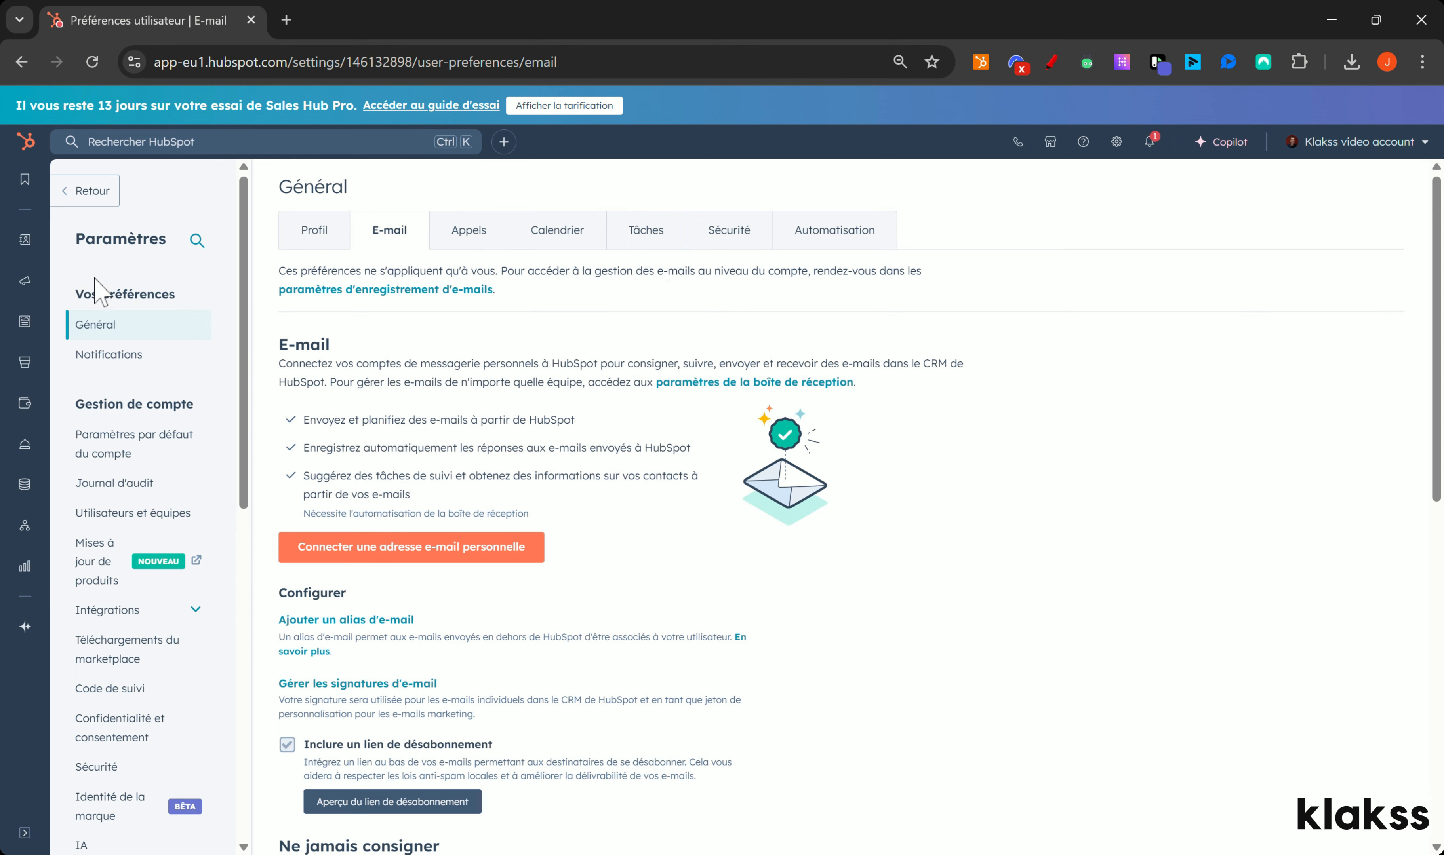
{"action": "mouse_move", "coordinate": [23, 278]}
{"action": "mouse_move", "coordinate": [25, 240]}
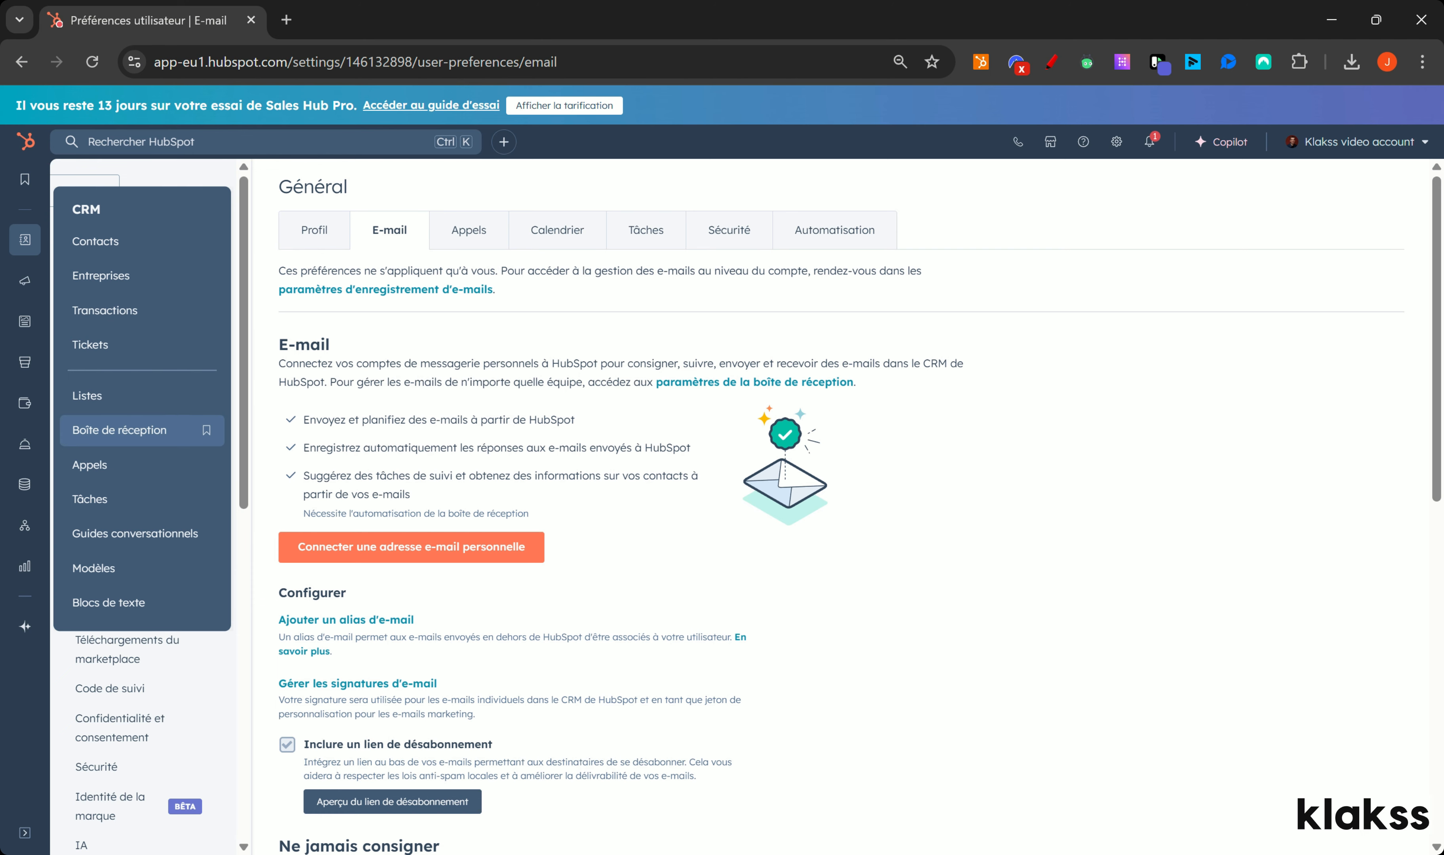
Step: Start a personal inbox connection with inbox automation on, enter the work e-mail, and choose Gmail
{"action": "left_click", "coordinate": [479, 560]}
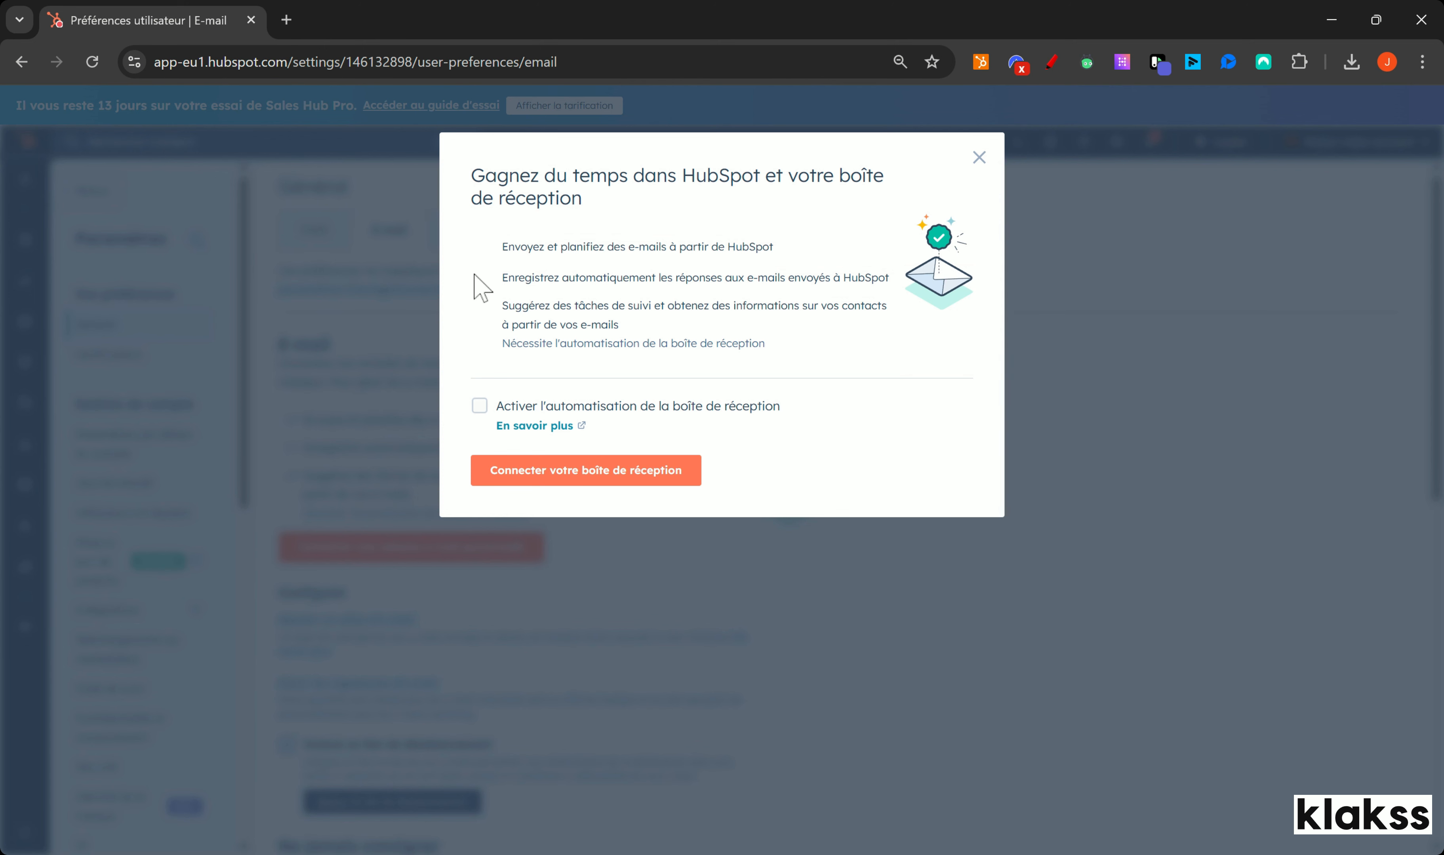
{"action": "left_click", "coordinate": [479, 405]}
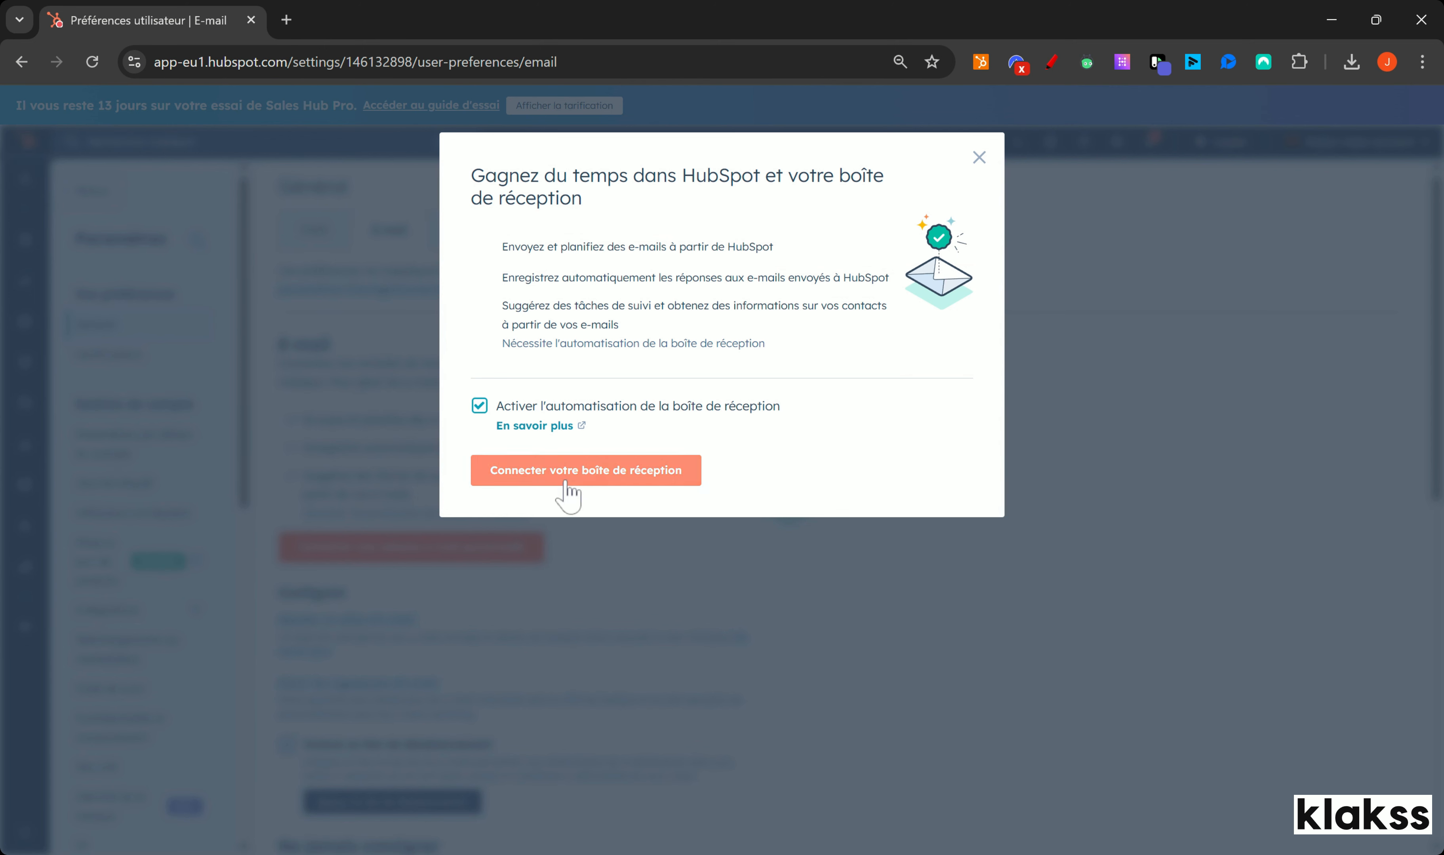
{"action": "left_click", "coordinate": [566, 485]}
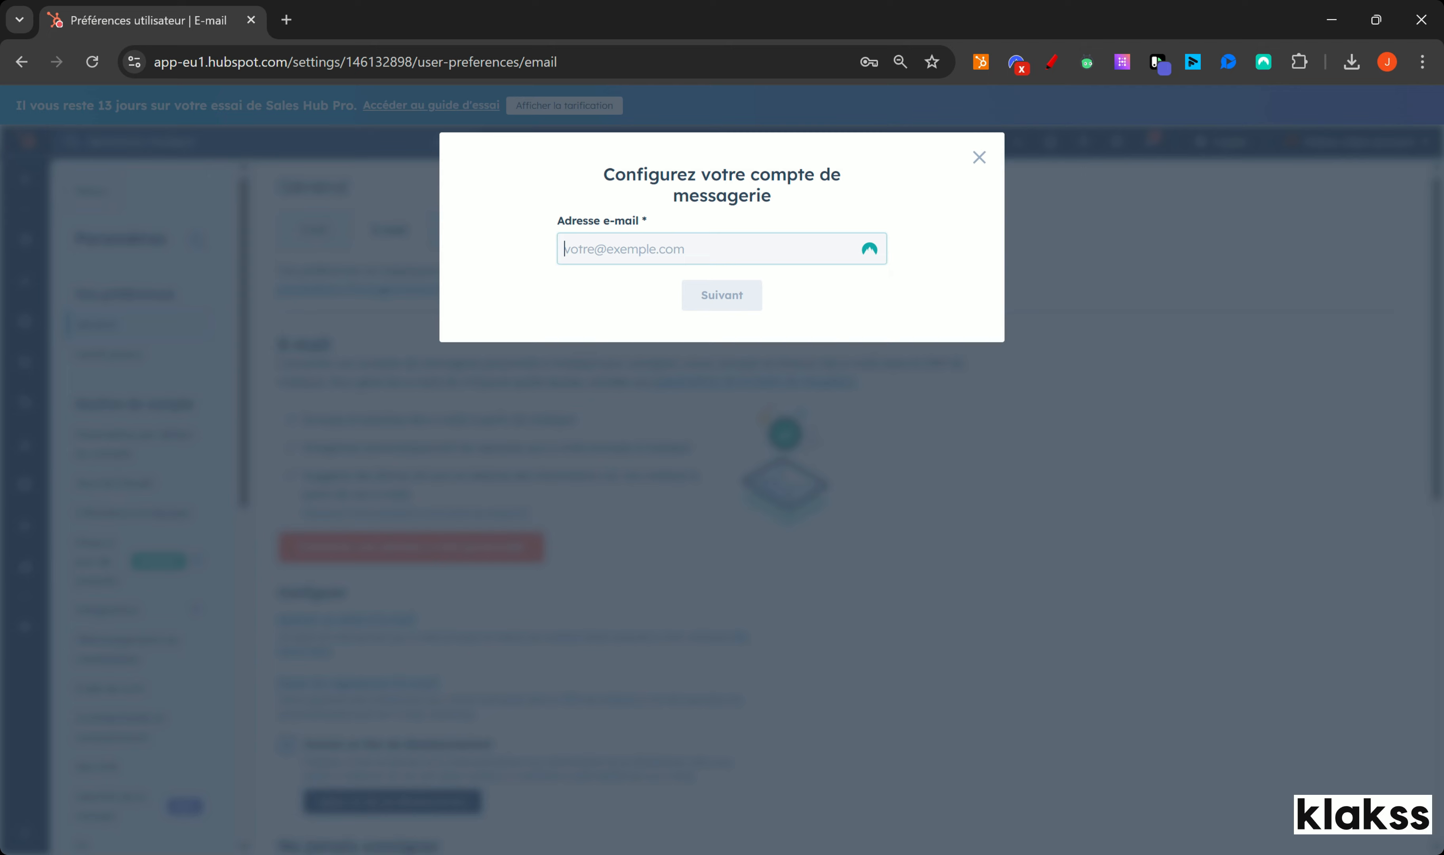
{"action": "key", "text": "ctrl+v"}
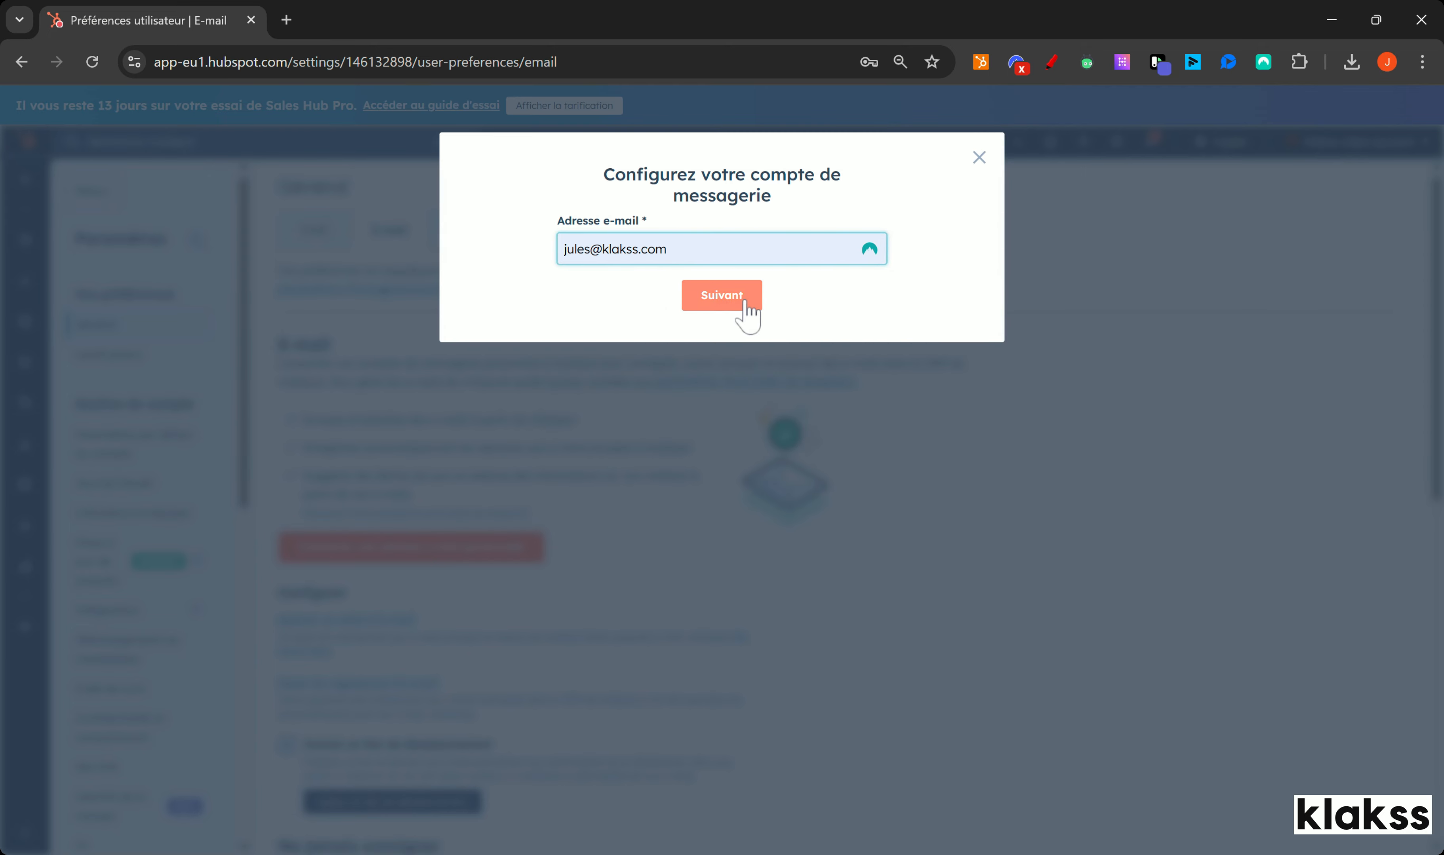
{"action": "left_click", "coordinate": [724, 306]}
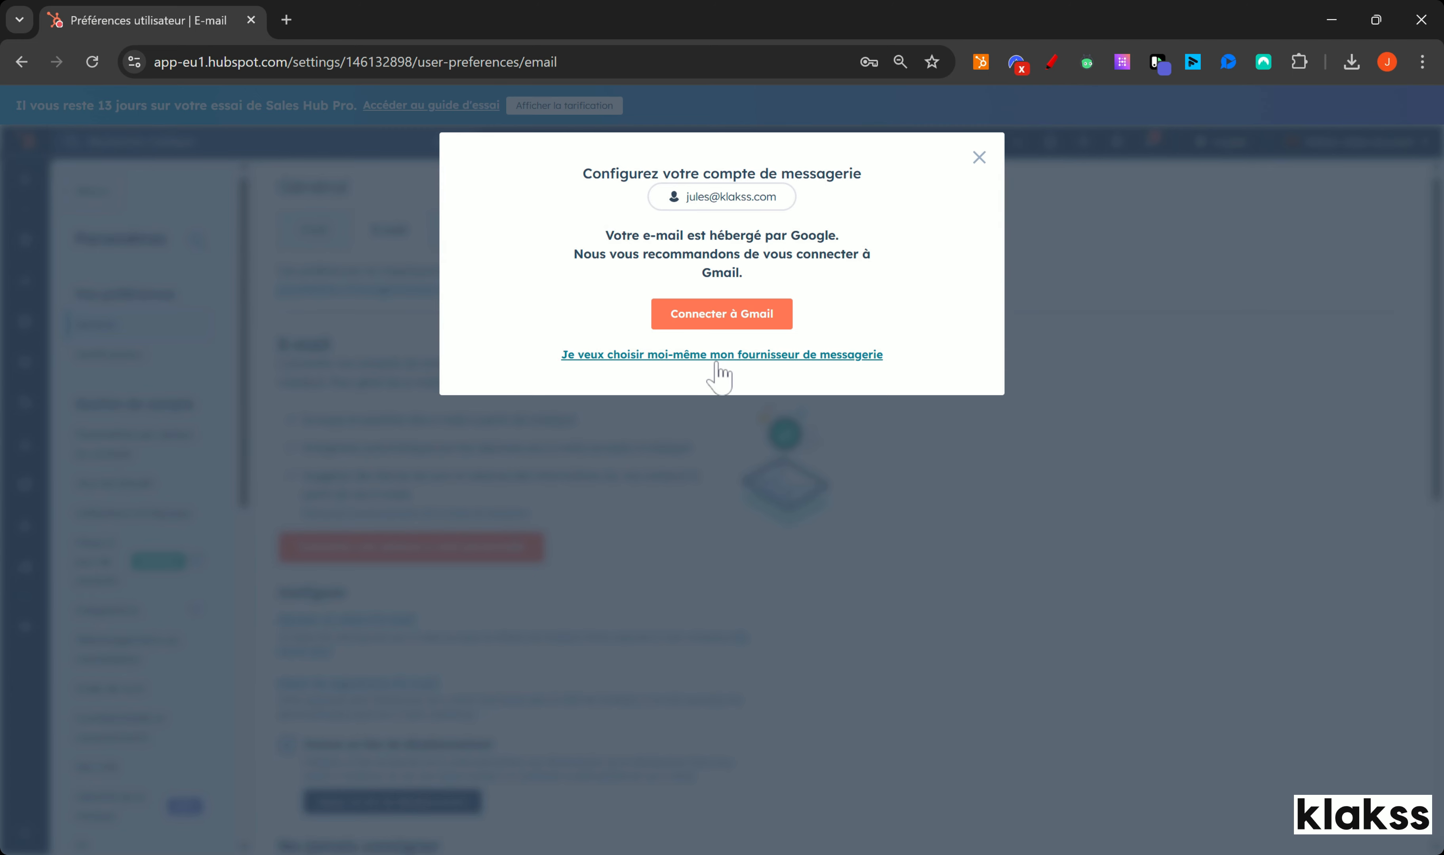
{"action": "left_click", "coordinate": [749, 317]}
{"action": "left_click", "coordinate": [749, 561]}
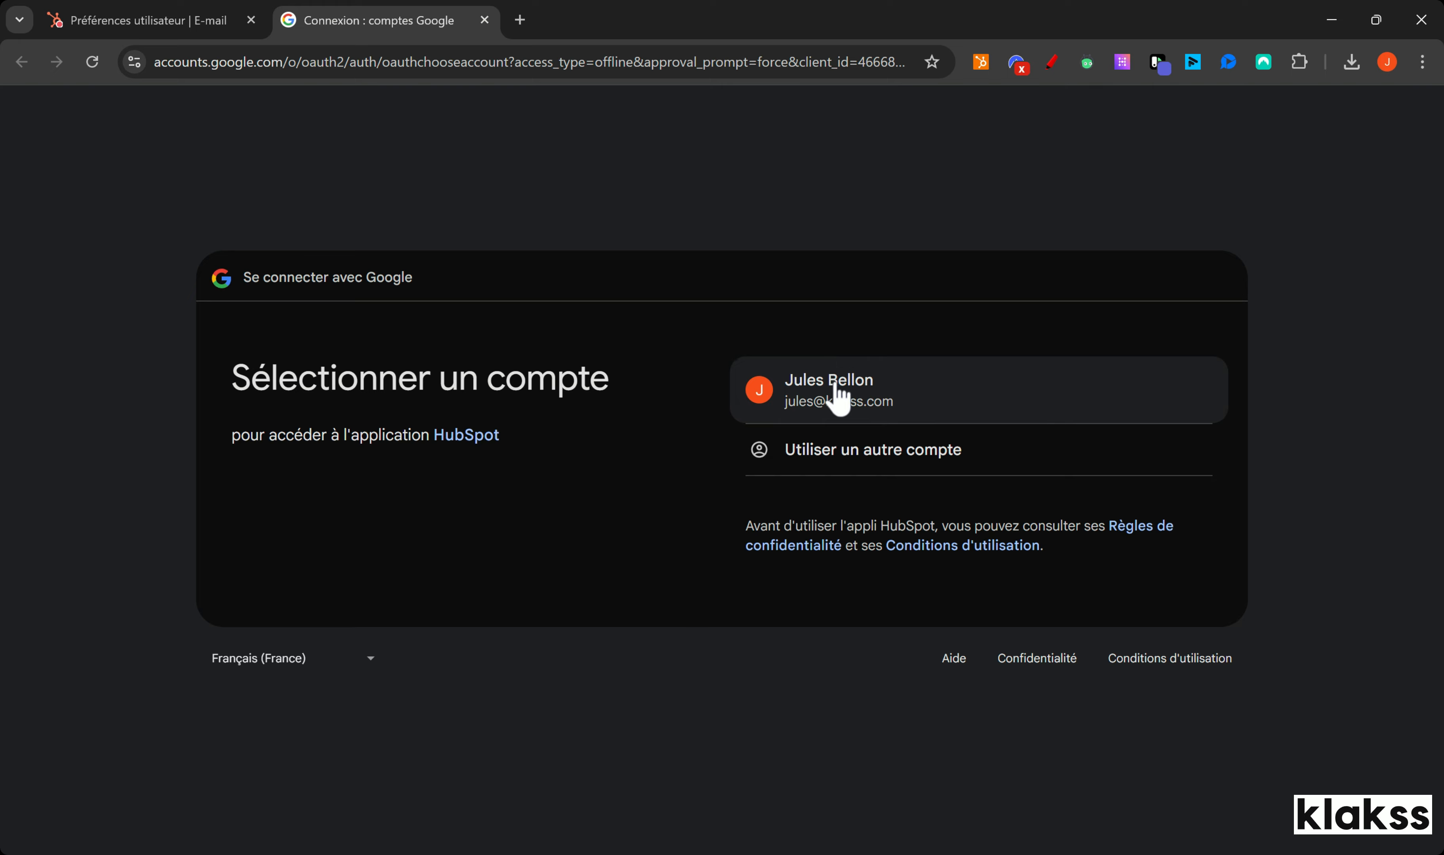
Step: Pick the Google account and approve HubSpot's access on the reconnect and consent pages
{"action": "left_click", "coordinate": [834, 381]}
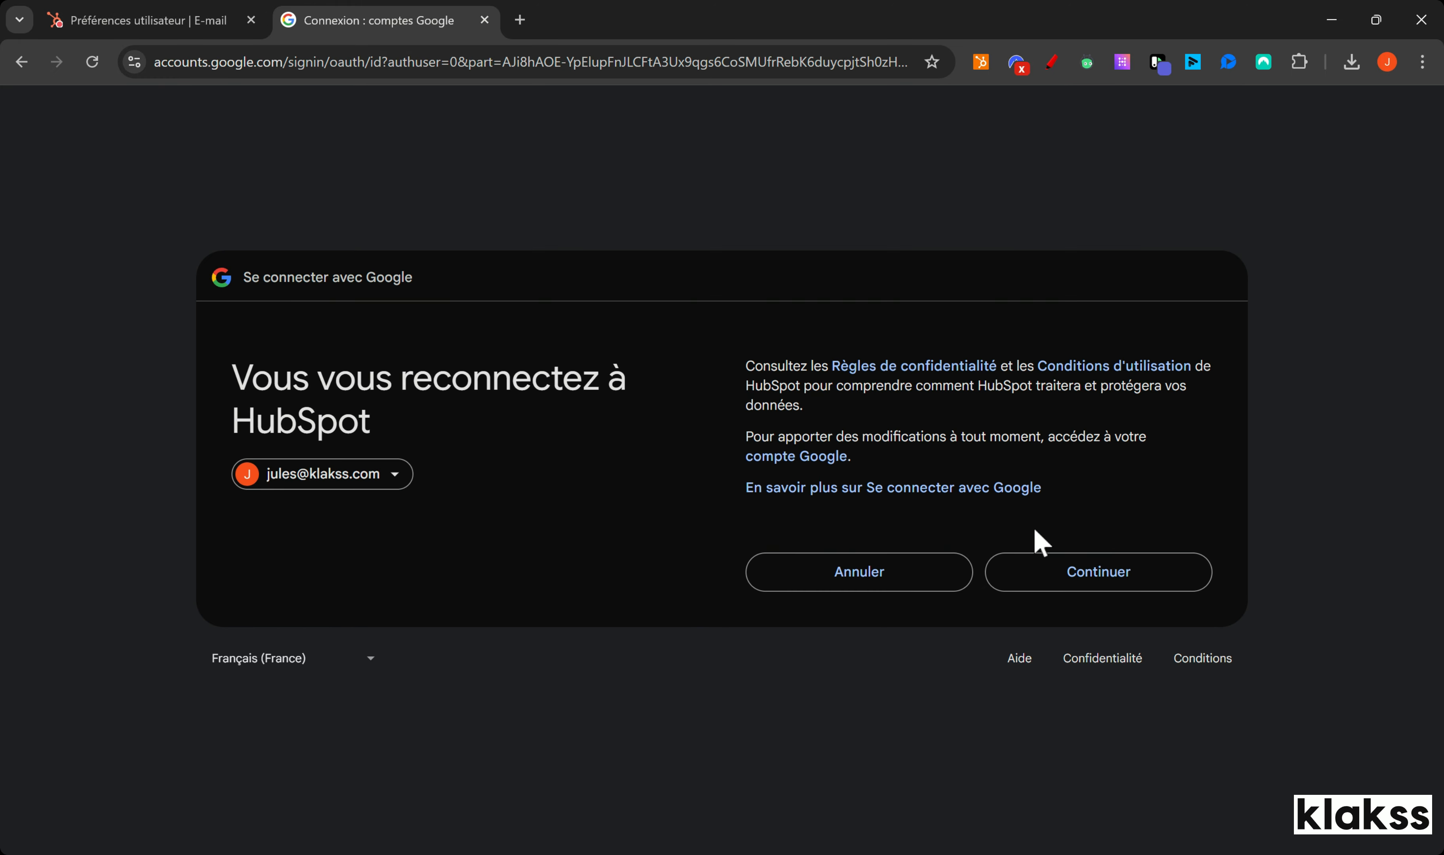
{"action": "left_click", "coordinate": [1066, 567]}
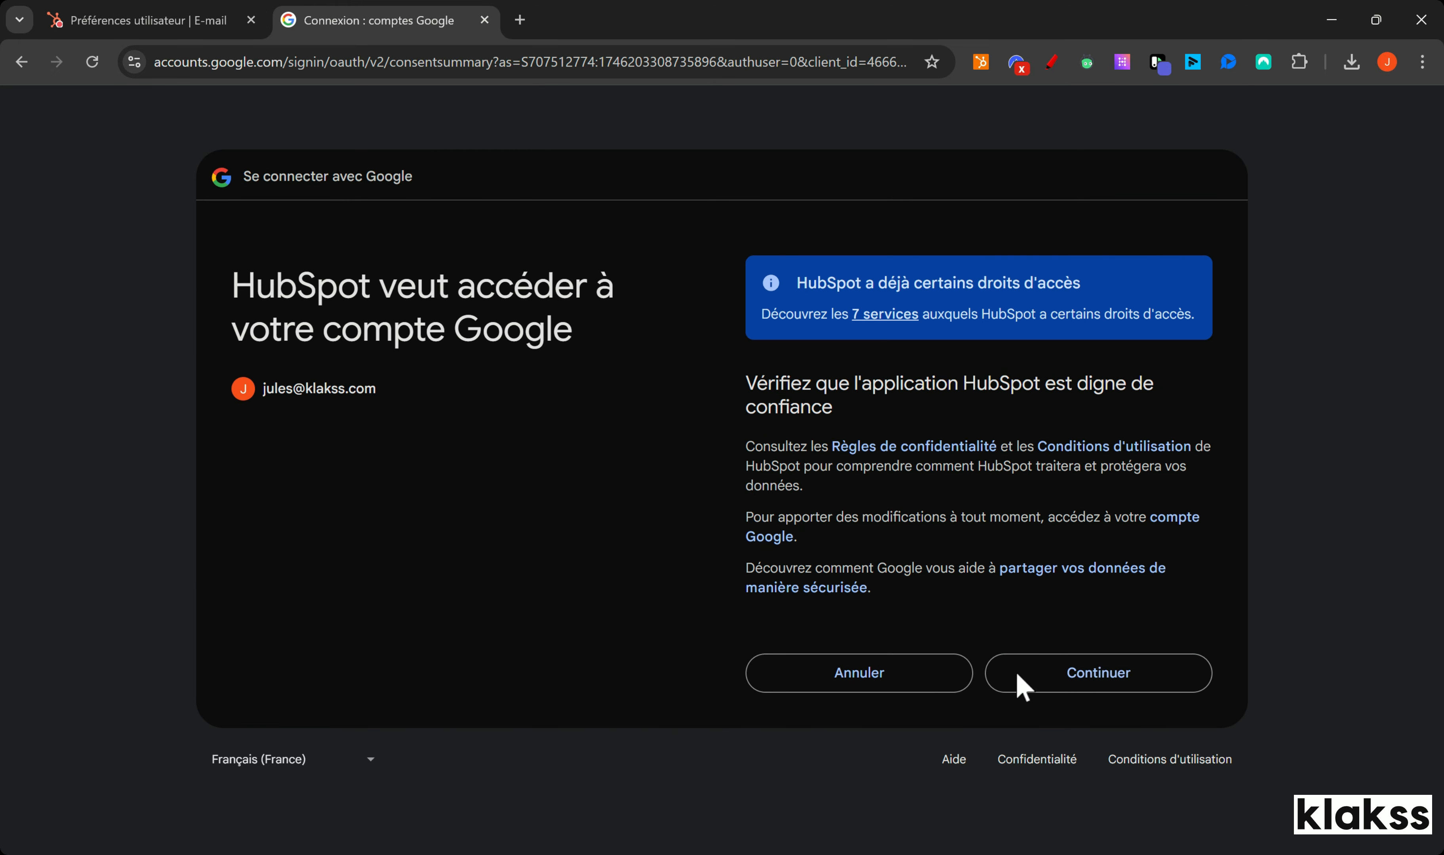
{"action": "left_click", "coordinate": [1020, 671]}
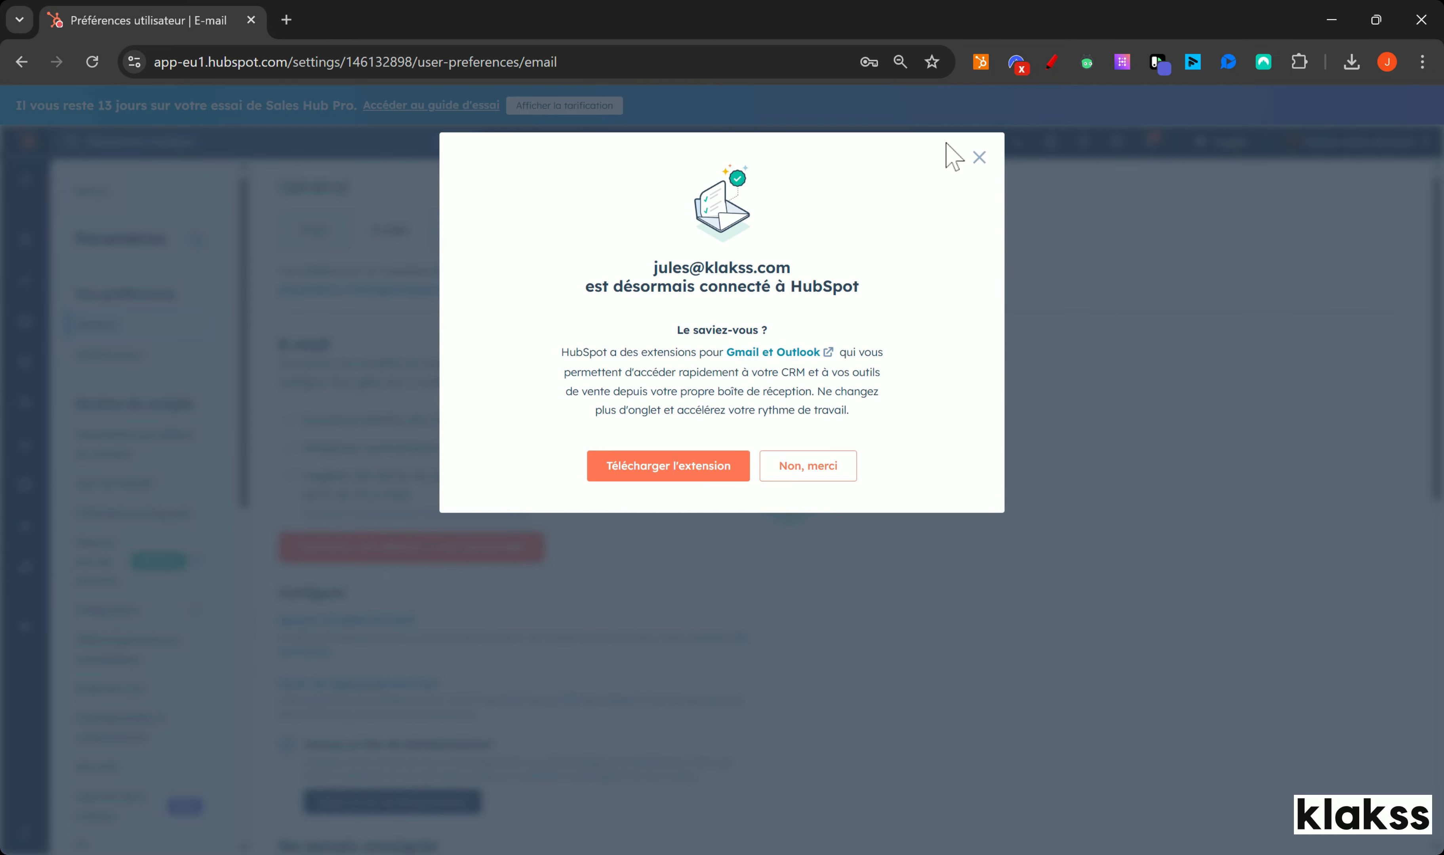
Step: Dismiss the success notice and reload to see the inbox listed as Actif with automation on
{"action": "left_click", "coordinate": [979, 157]}
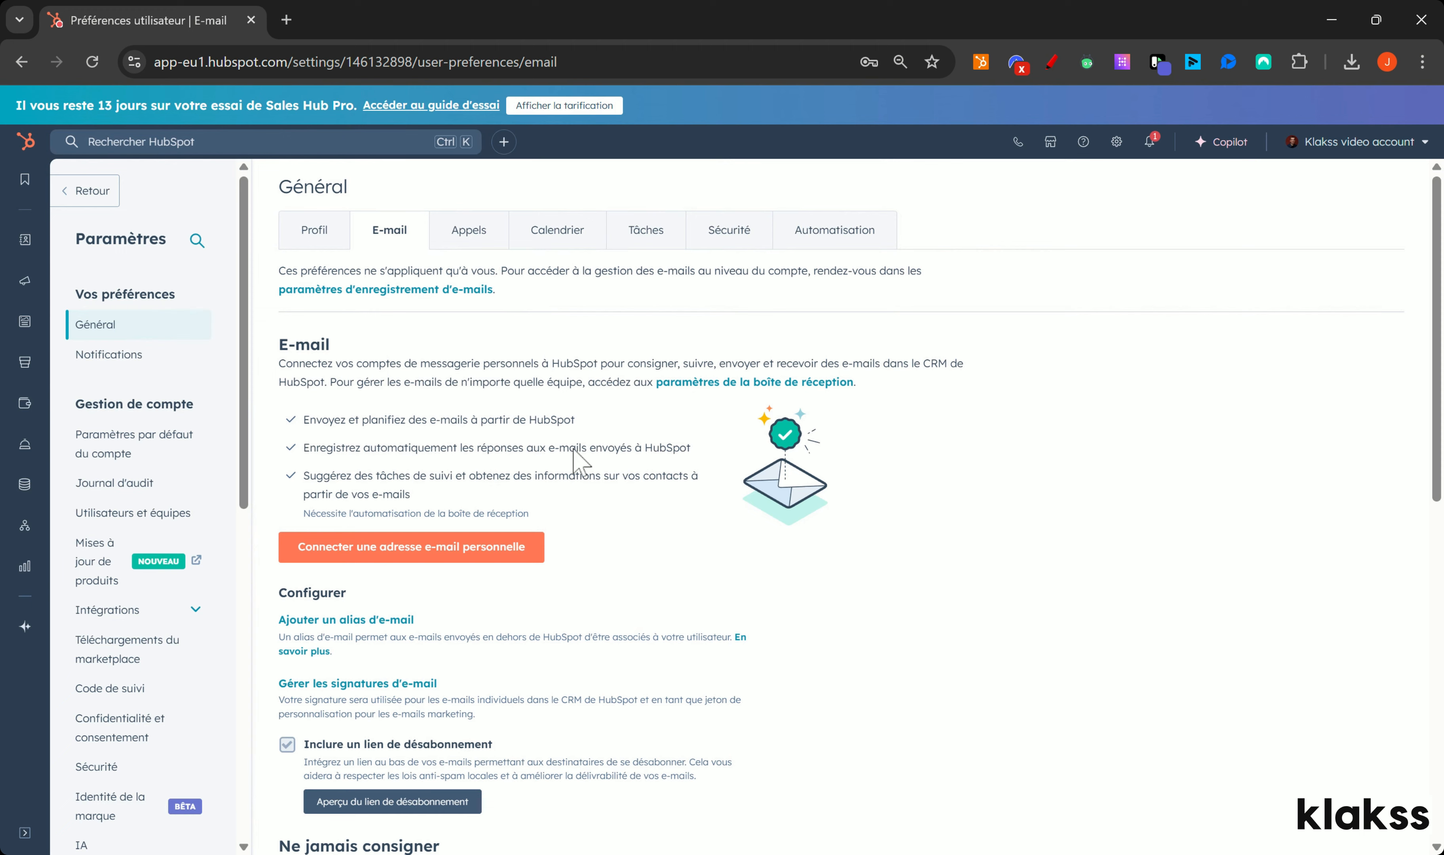
{"action": "left_click", "coordinate": [94, 62]}
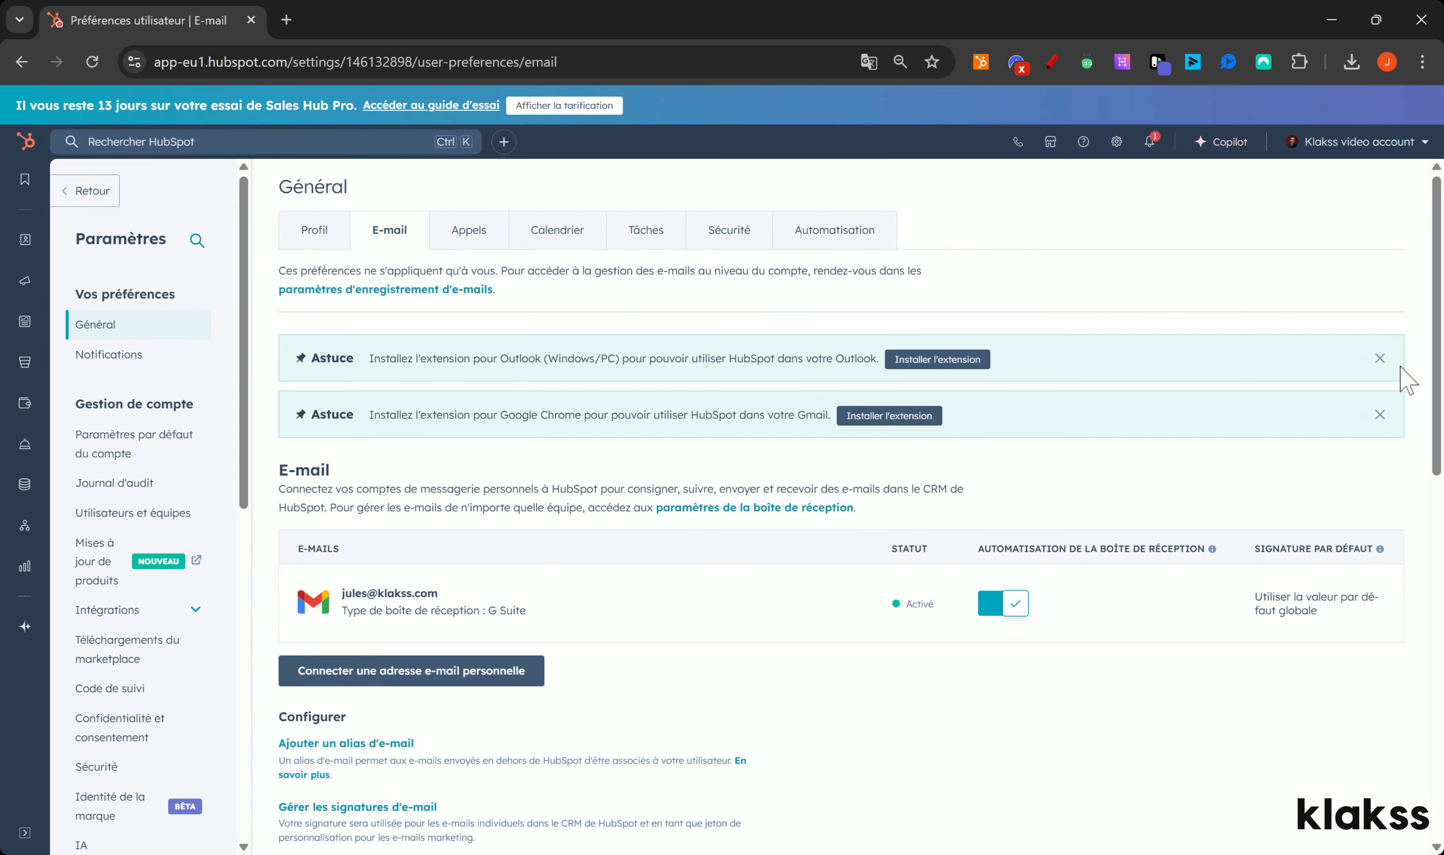
{"action": "left_click_drag", "start_coordinate": [1437, 290], "coordinate": [1437, 297]}
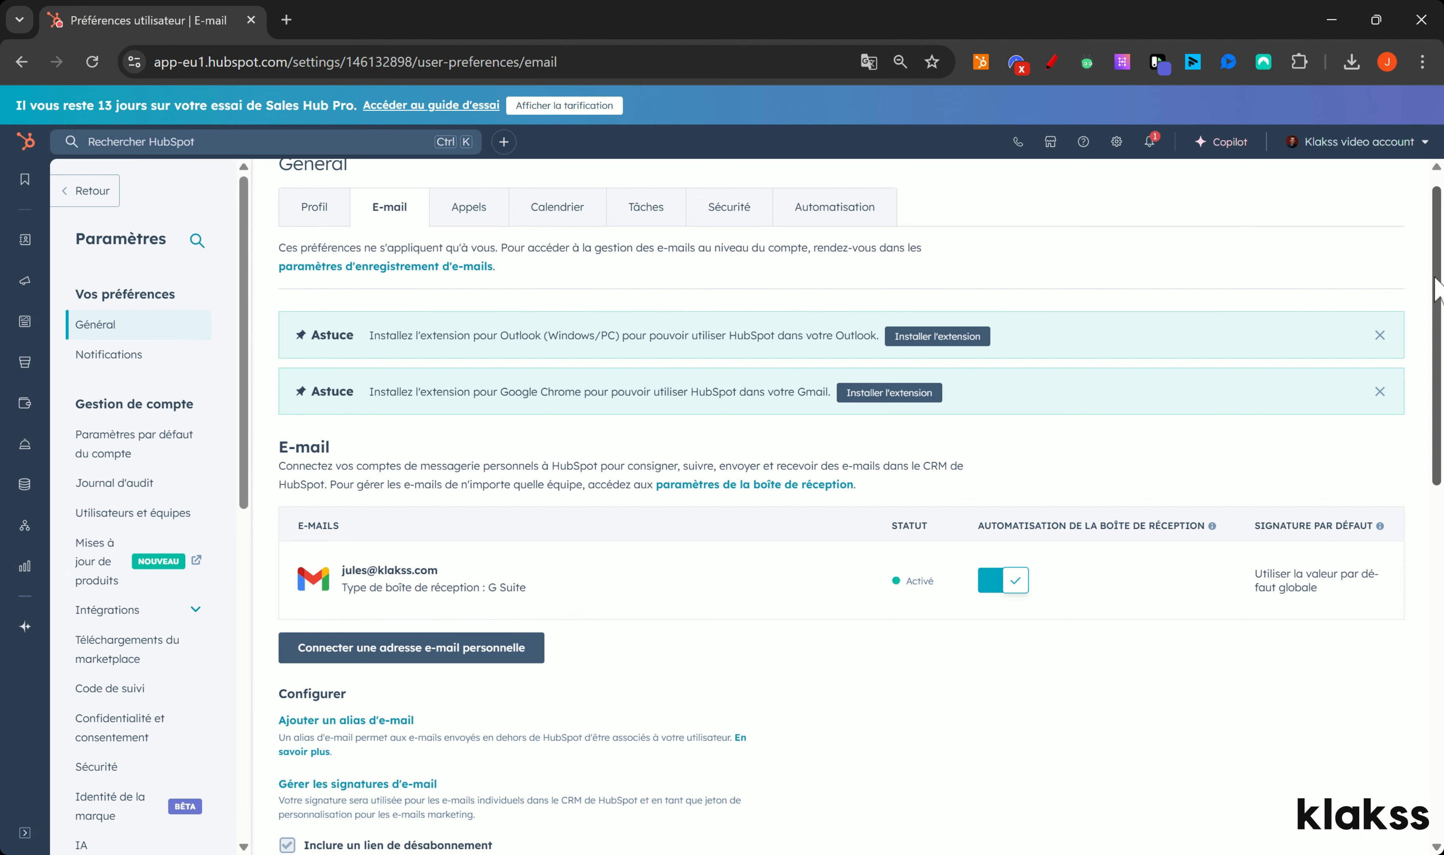
{"action": "left_click_drag", "start_coordinate": [1434, 287], "coordinate": [1434, 354]}
Step: Open Gérer les signatures d'e-mail from the E-mail preferences
{"action": "mouse_move", "coordinate": [461, 419]}
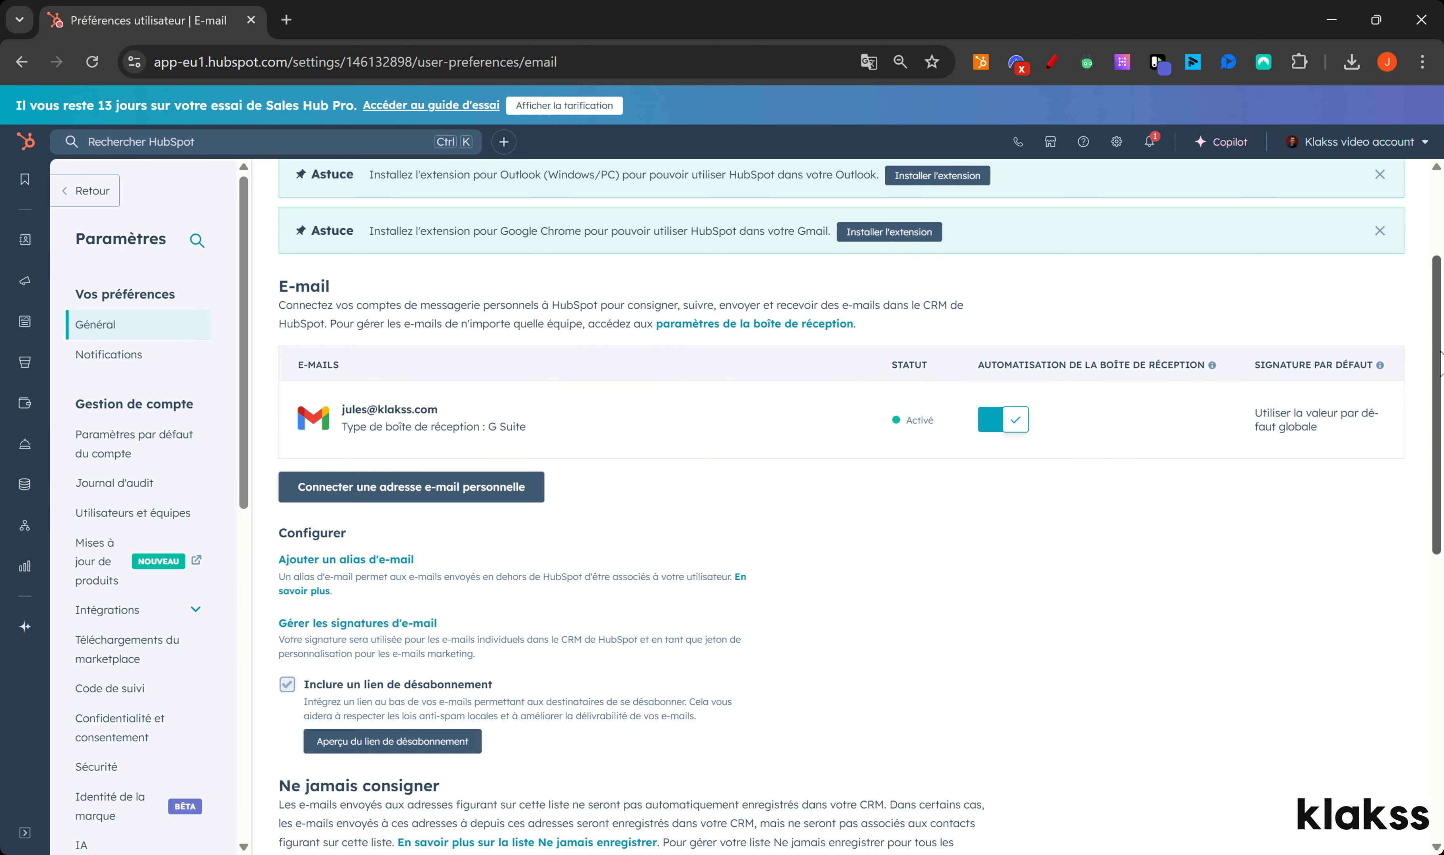
{"action": "left_click_drag", "start_coordinate": [1438, 363], "coordinate": [1438, 432]}
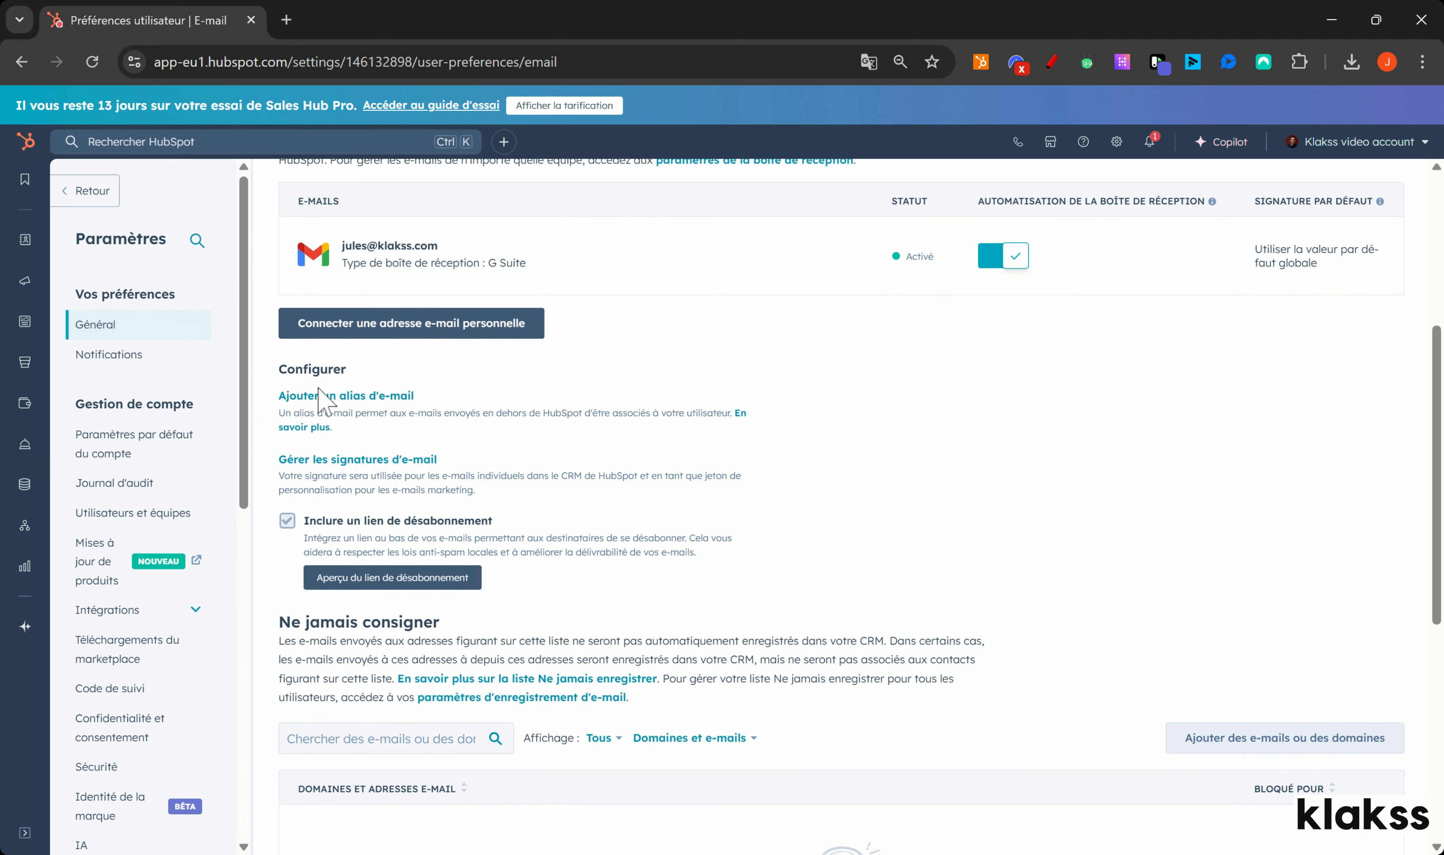
{"action": "left_click", "coordinate": [367, 462]}
Step: Search 'hubspot signature' in a new tab and start the Email Signature Template Generator
{"action": "left_click", "coordinate": [287, 22]}
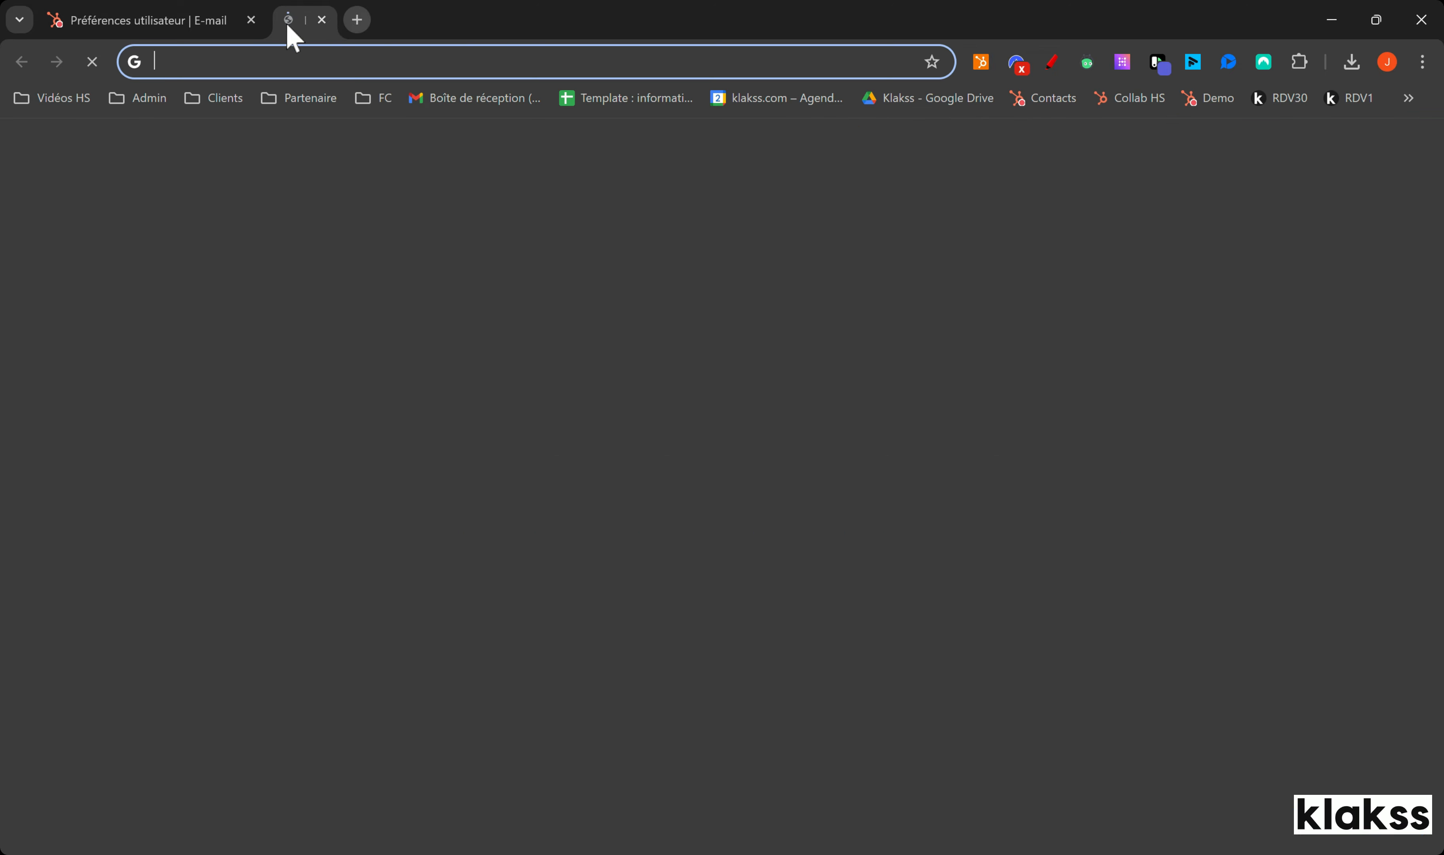
{"action": "type", "text": "hubspot"}
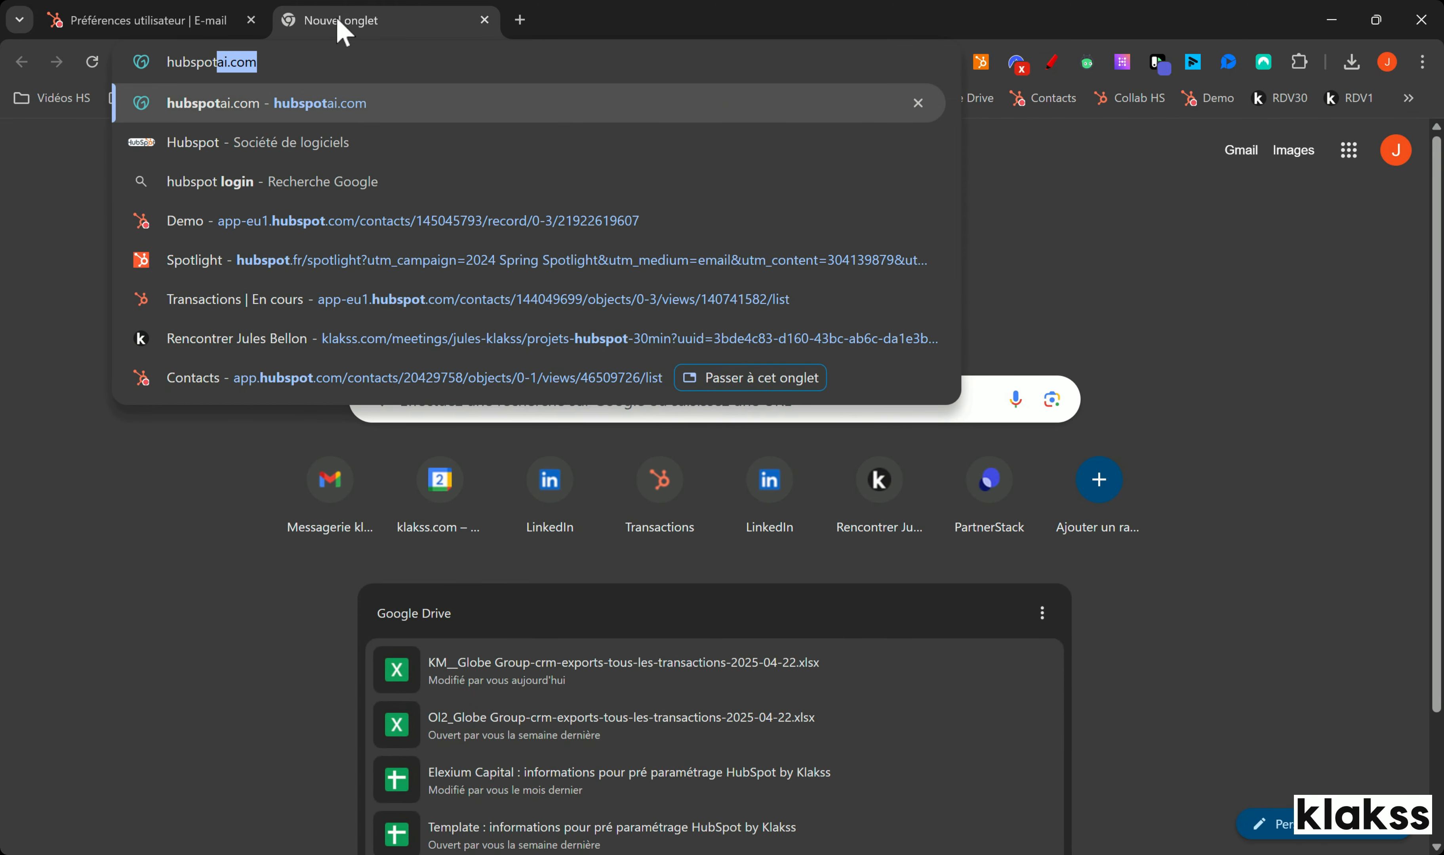
{"action": "type", "text": " signature"}
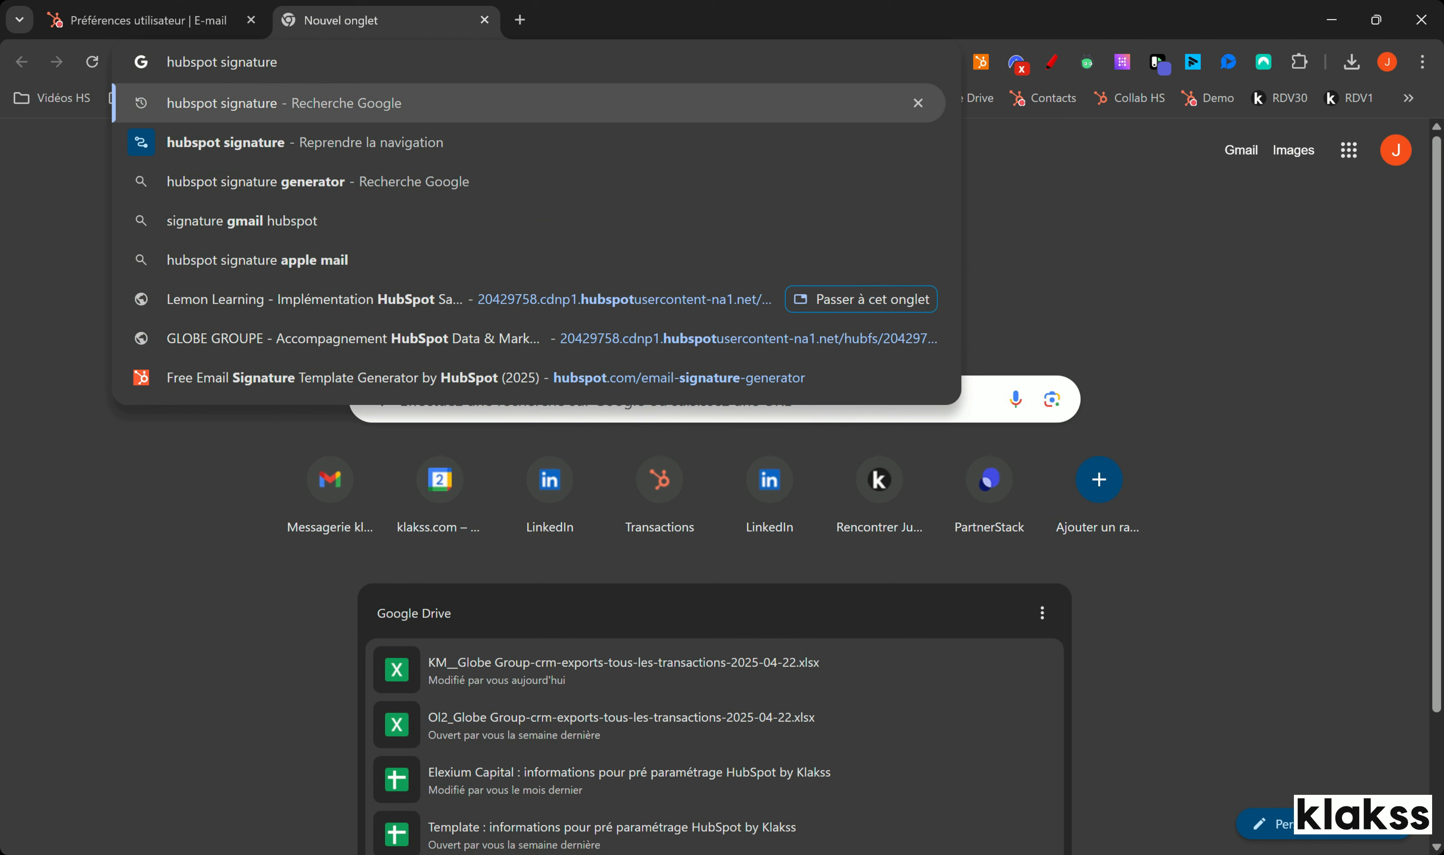
{"action": "key", "text": "Return"}
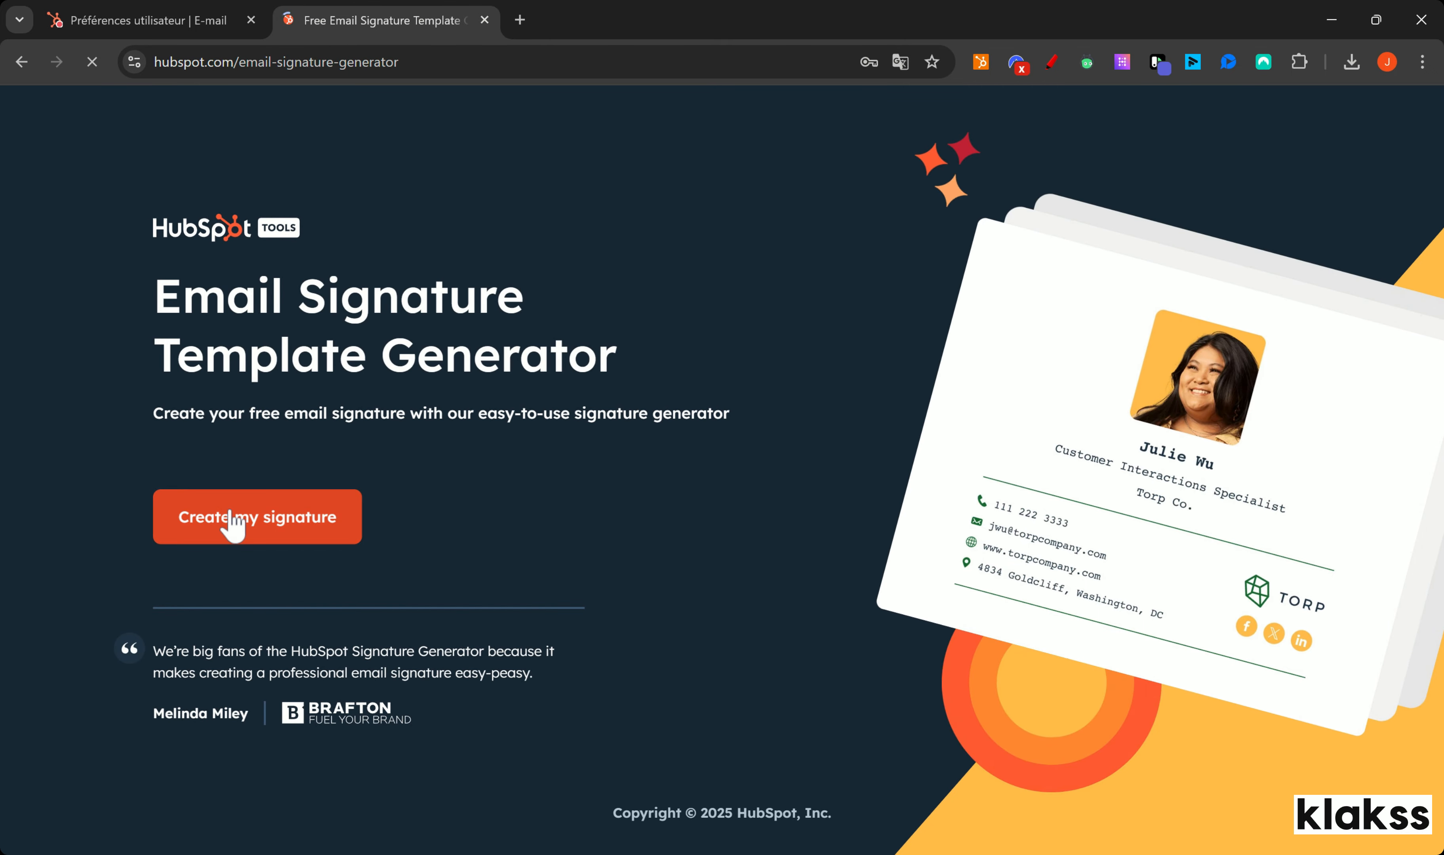
{"action": "left_click", "coordinate": [219, 509]}
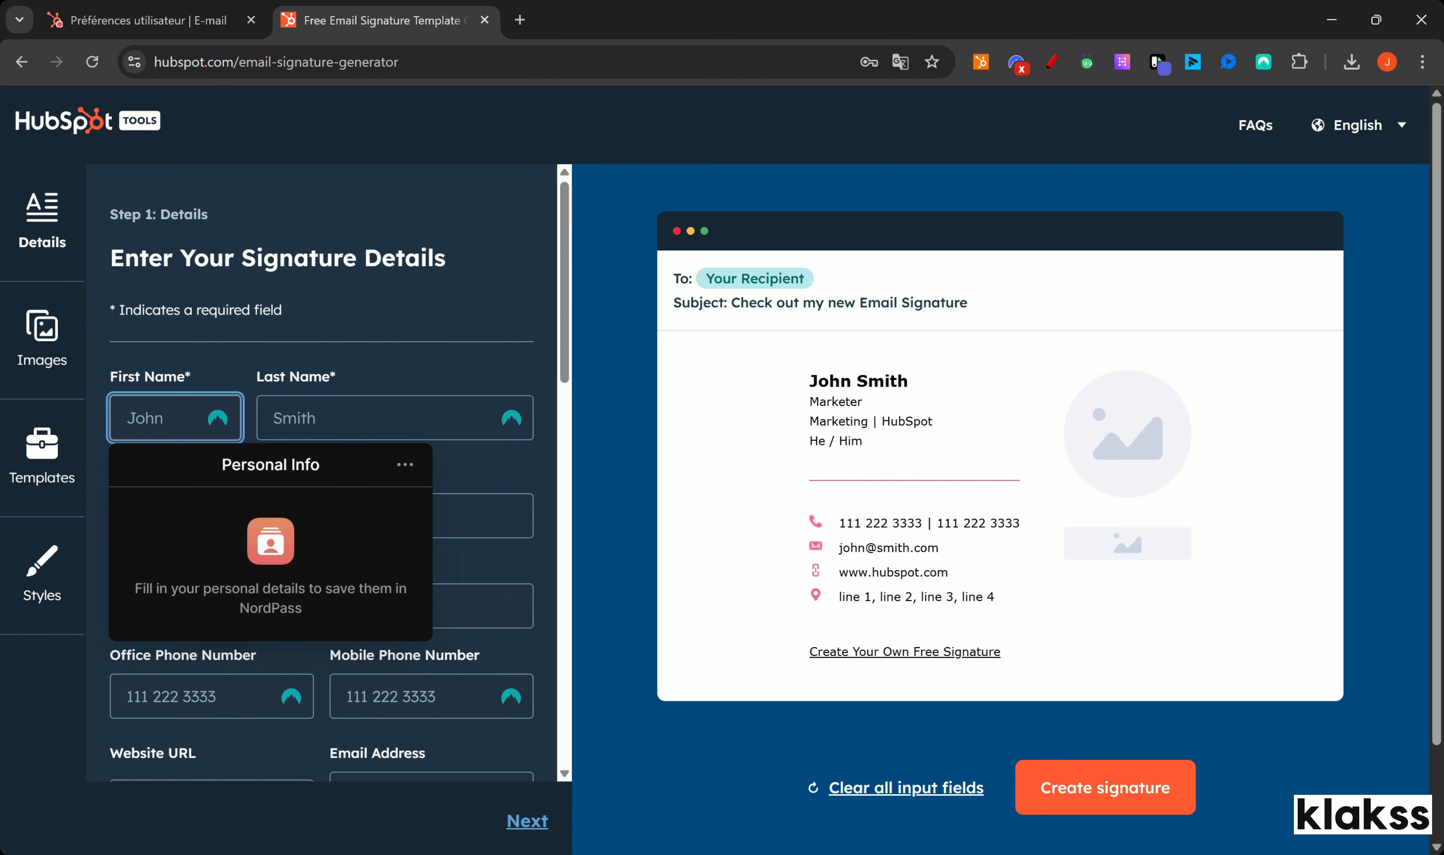
Step: Fill in first and last name, job title 'Freelance' and company 'Klaks'
{"action": "key", "text": "Tab"}
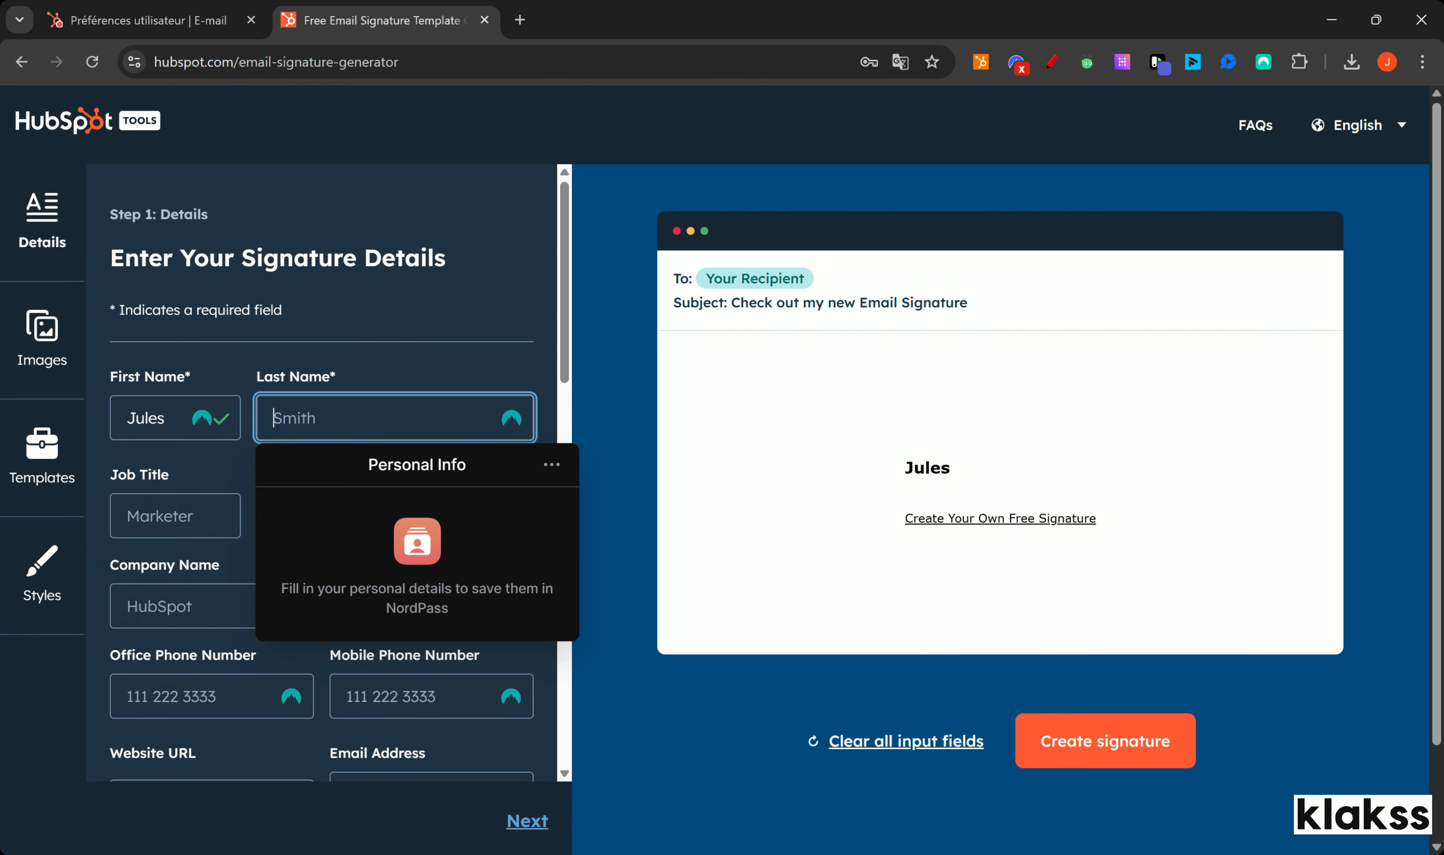
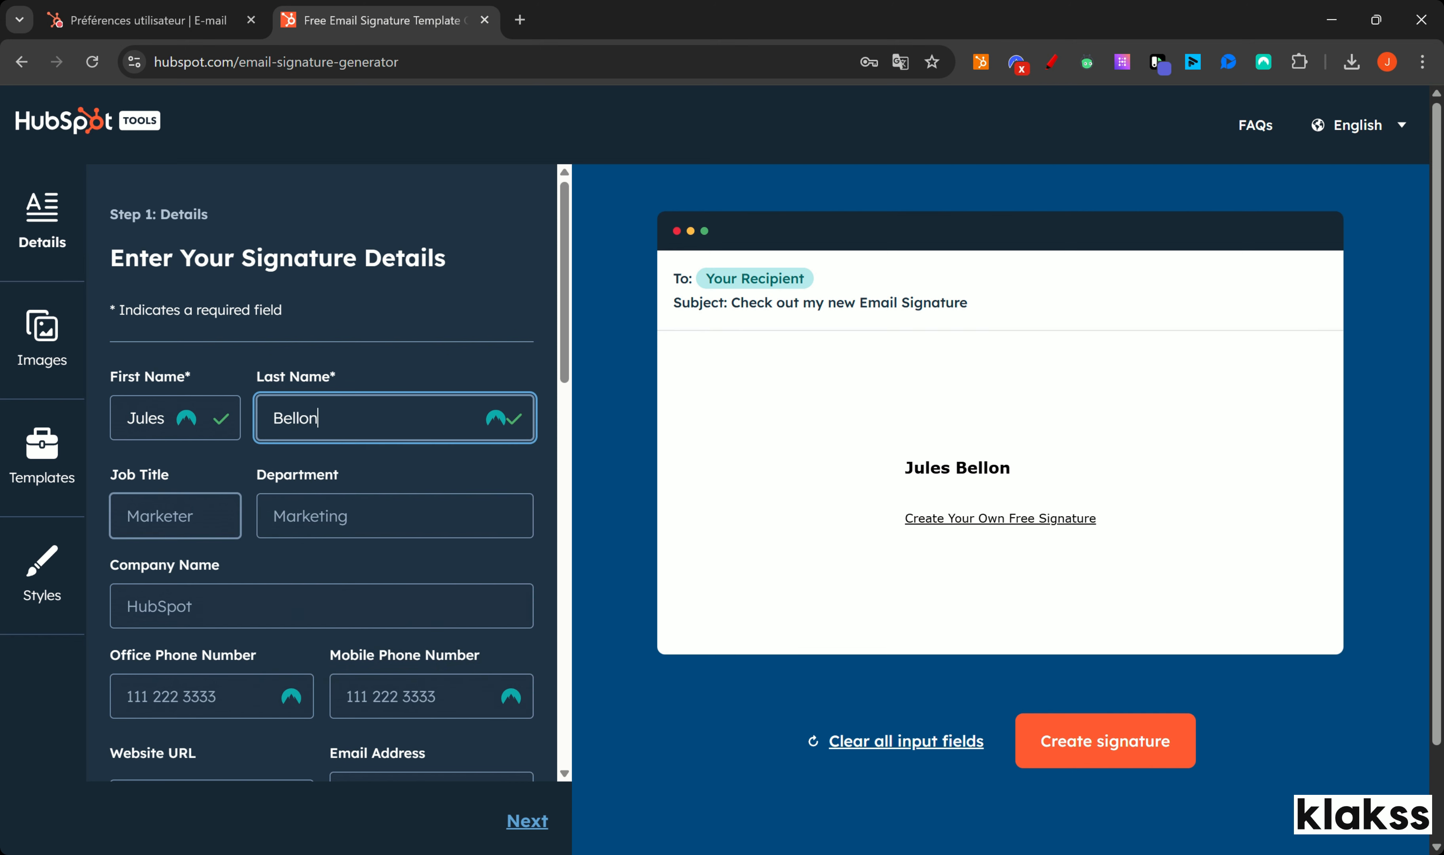
{"action": "key", "text": "Tab"}
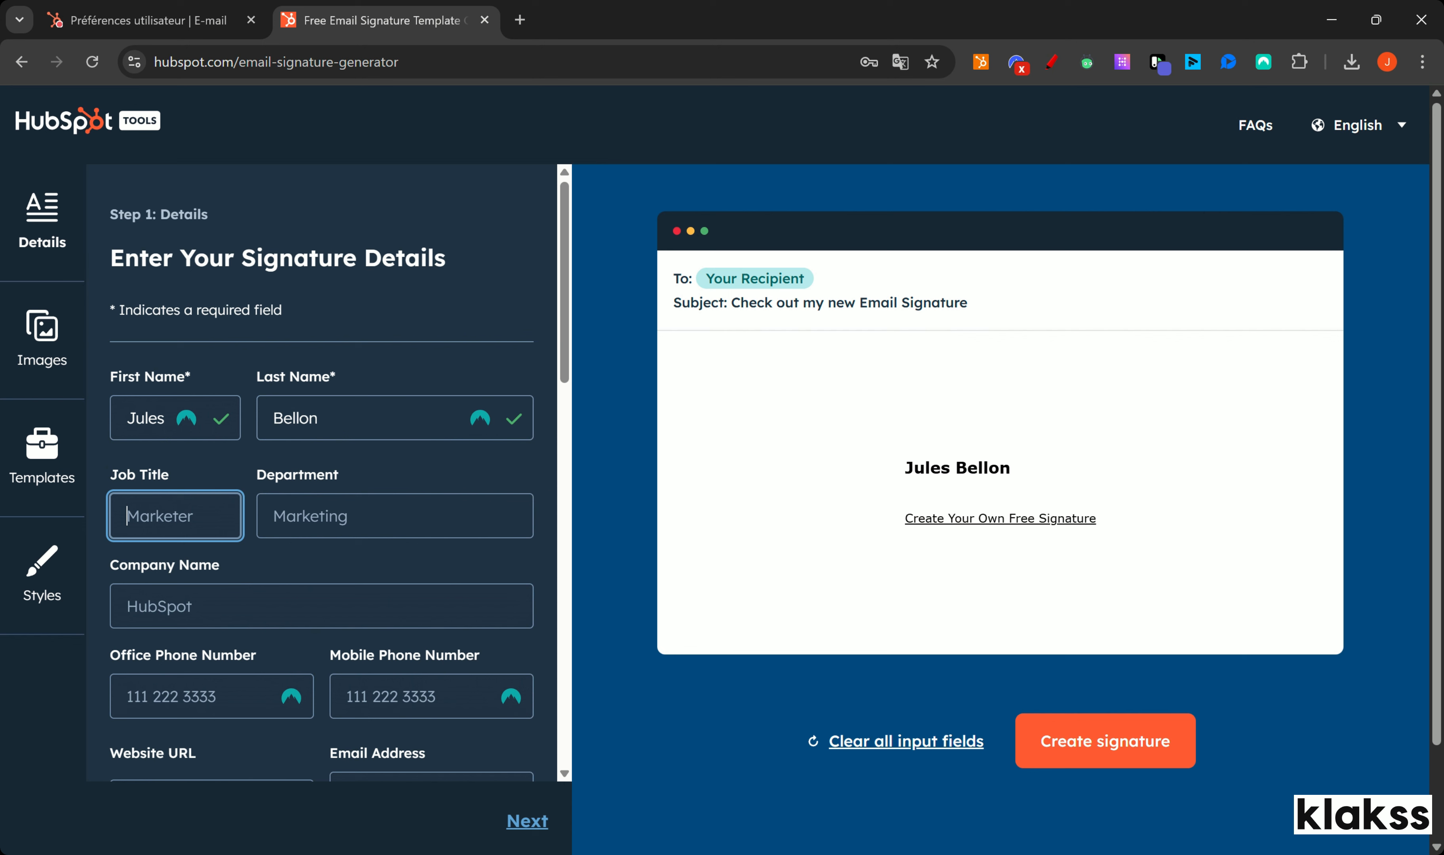
{"action": "key", "text": "Tab"}
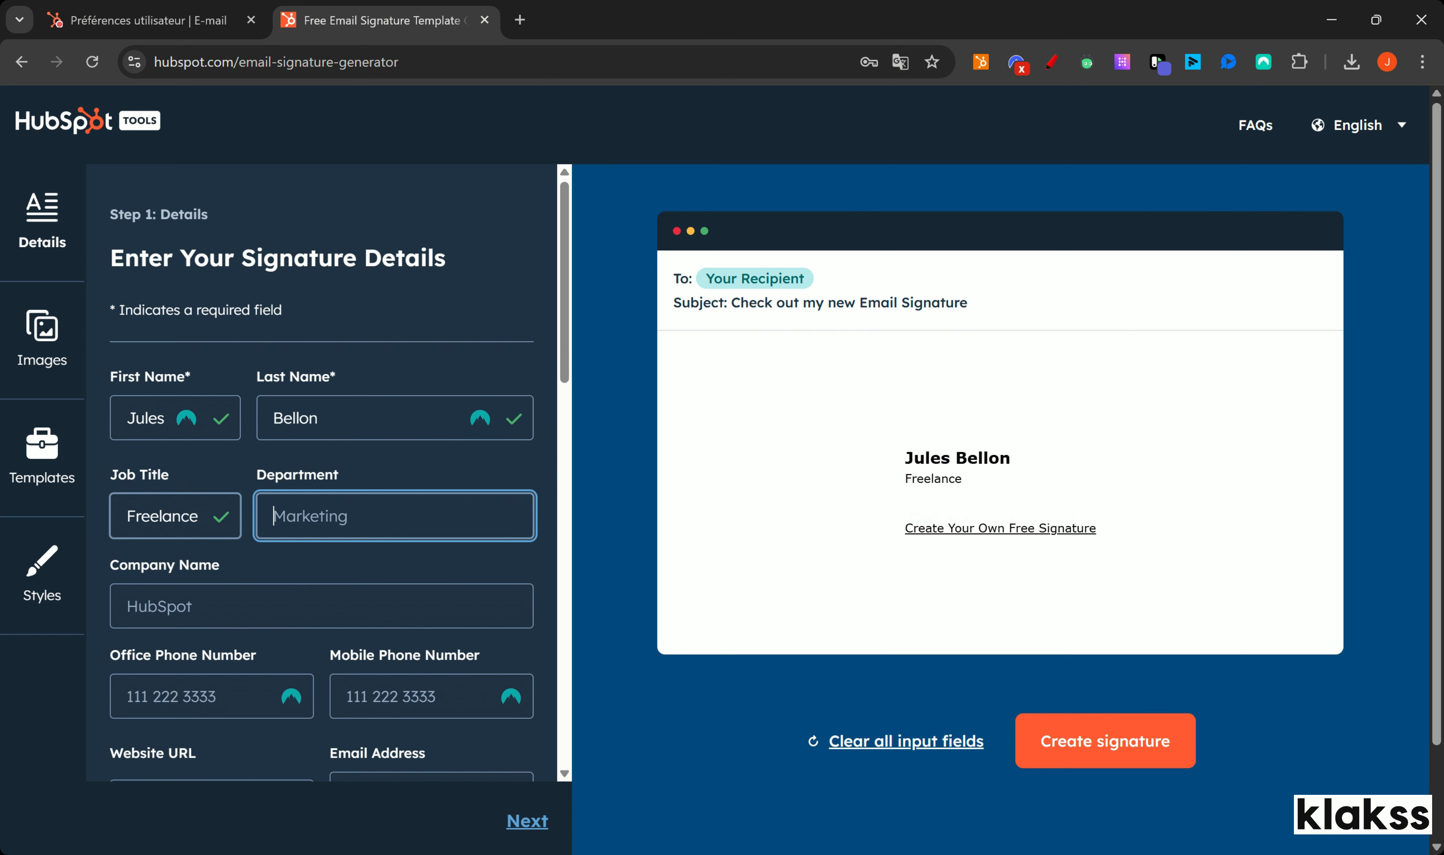
{"action": "key", "text": "Tab"}
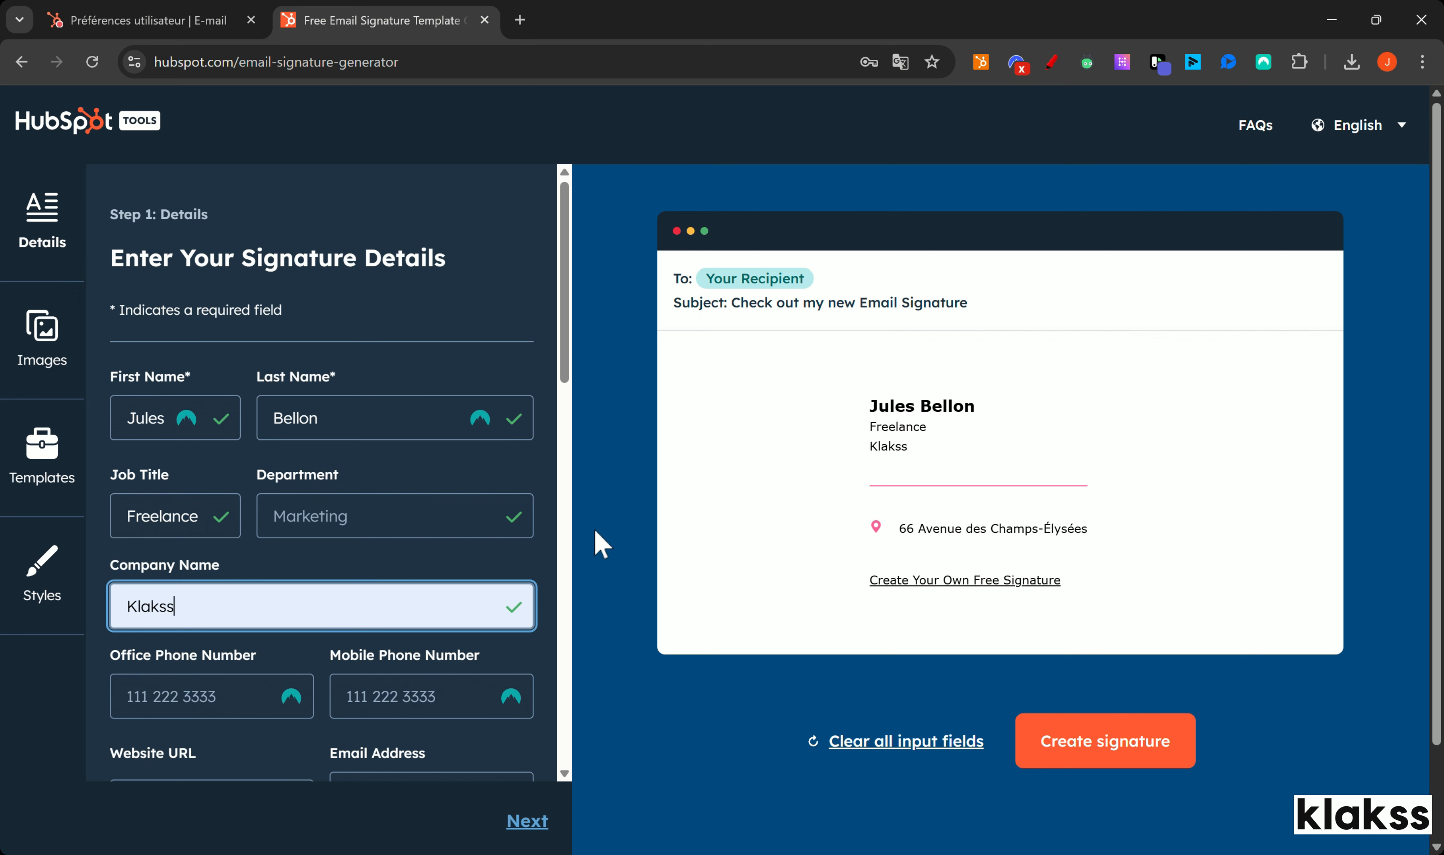
Step: Paste the company website address and accept the suggested e-mail address
{"action": "scroll", "coordinate": [431, 504], "scroll_direction": "down", "scroll_amount": 3}
{"action": "left_click", "coordinate": [241, 620]}
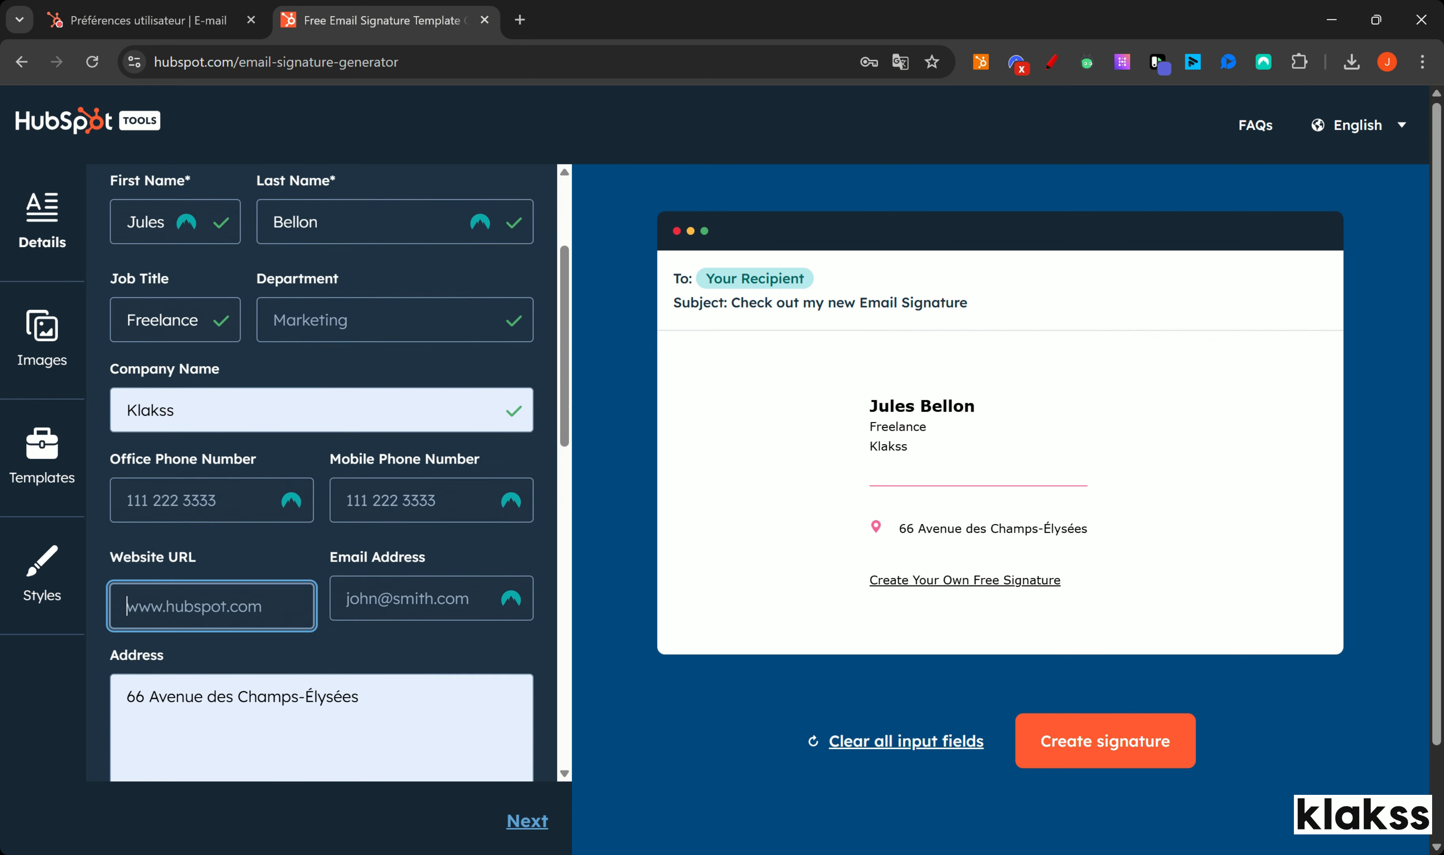
{"action": "type", "text": "klakss.com"}
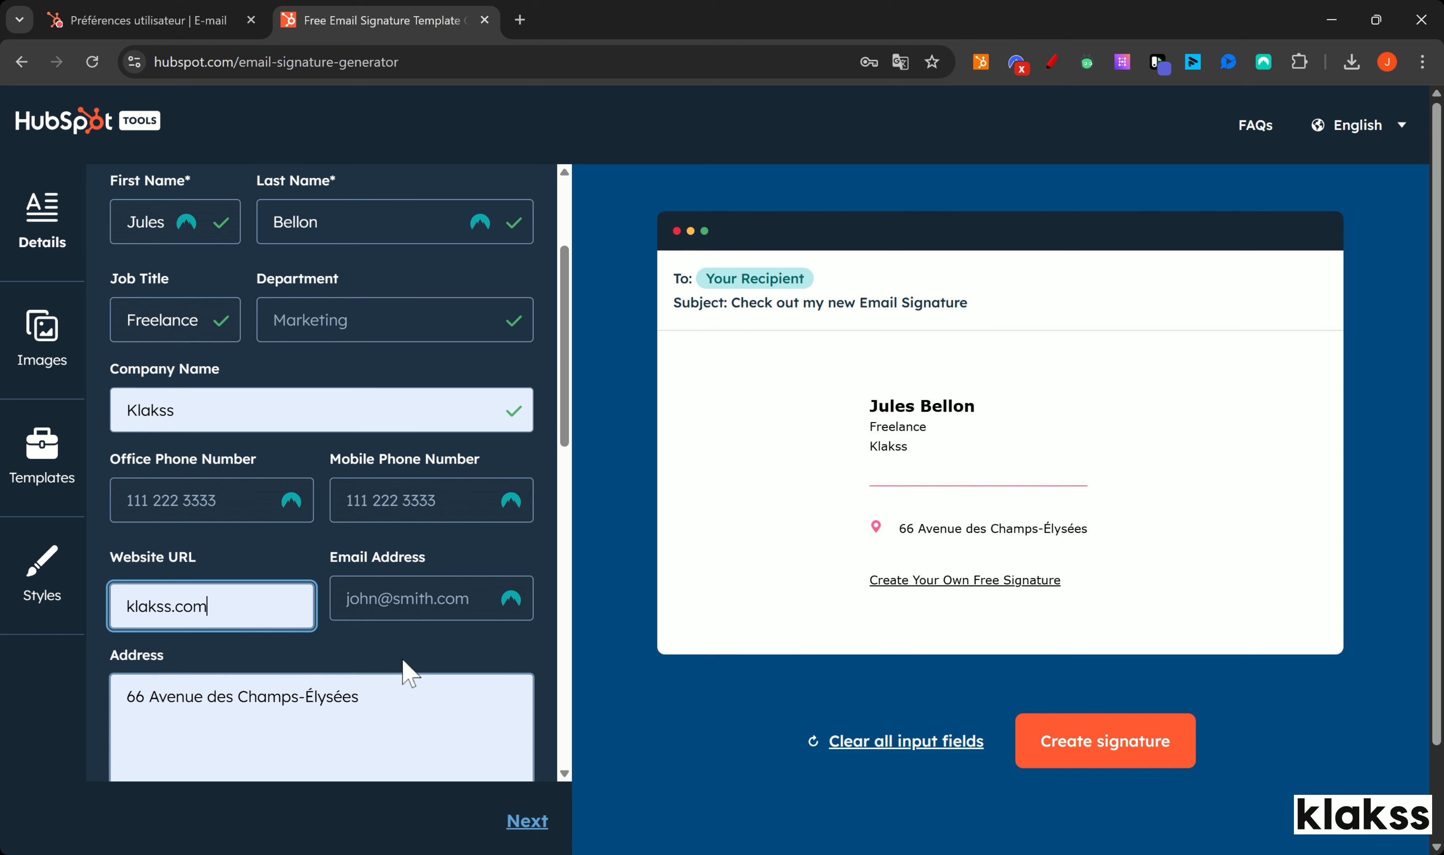
{"action": "key", "text": "Tab"}
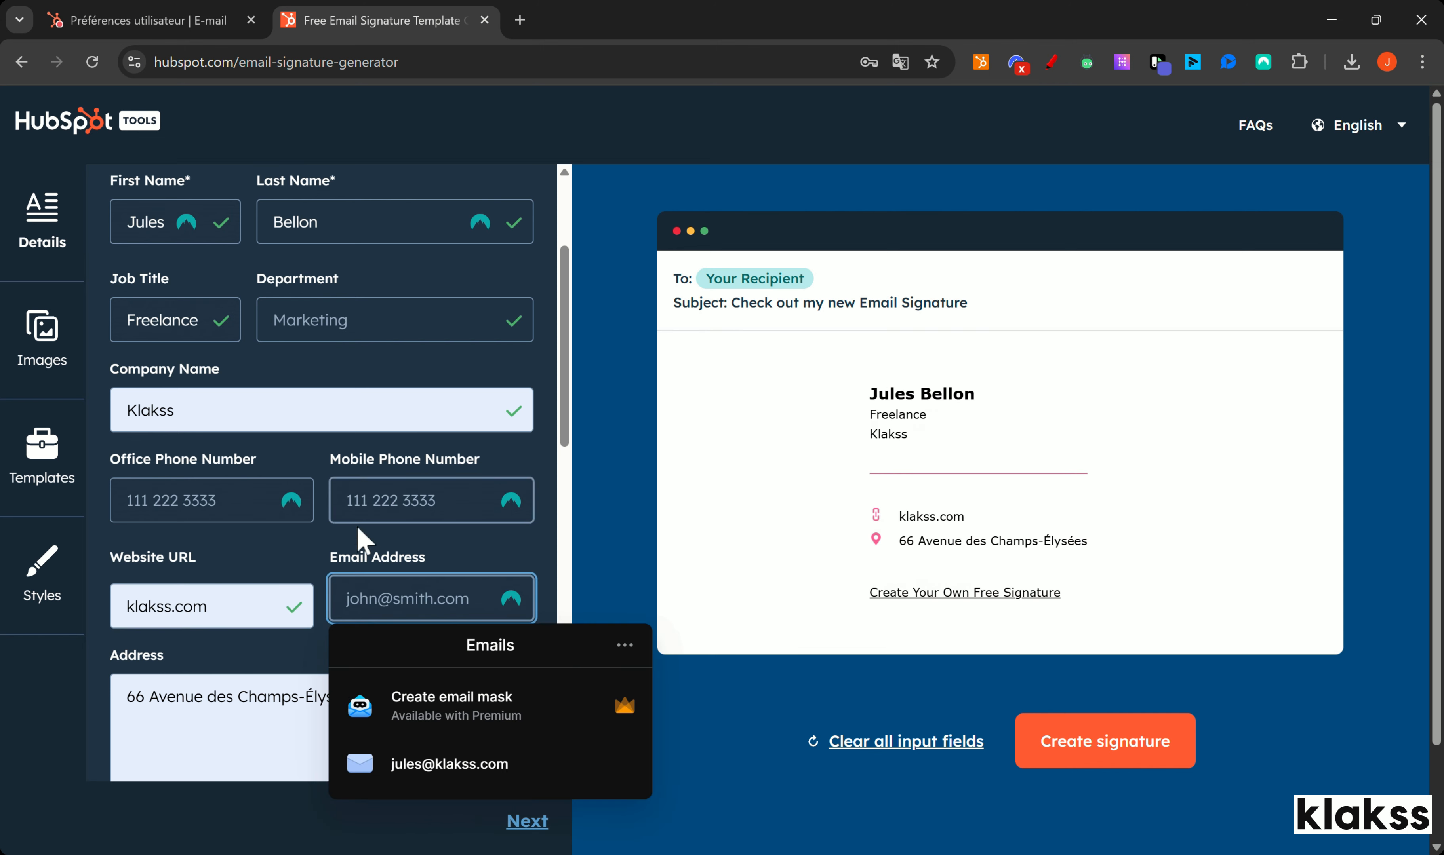
{"action": "key", "text": "Down"}
{"action": "key", "text": "Return"}
{"action": "left_click", "coordinate": [591, 614]}
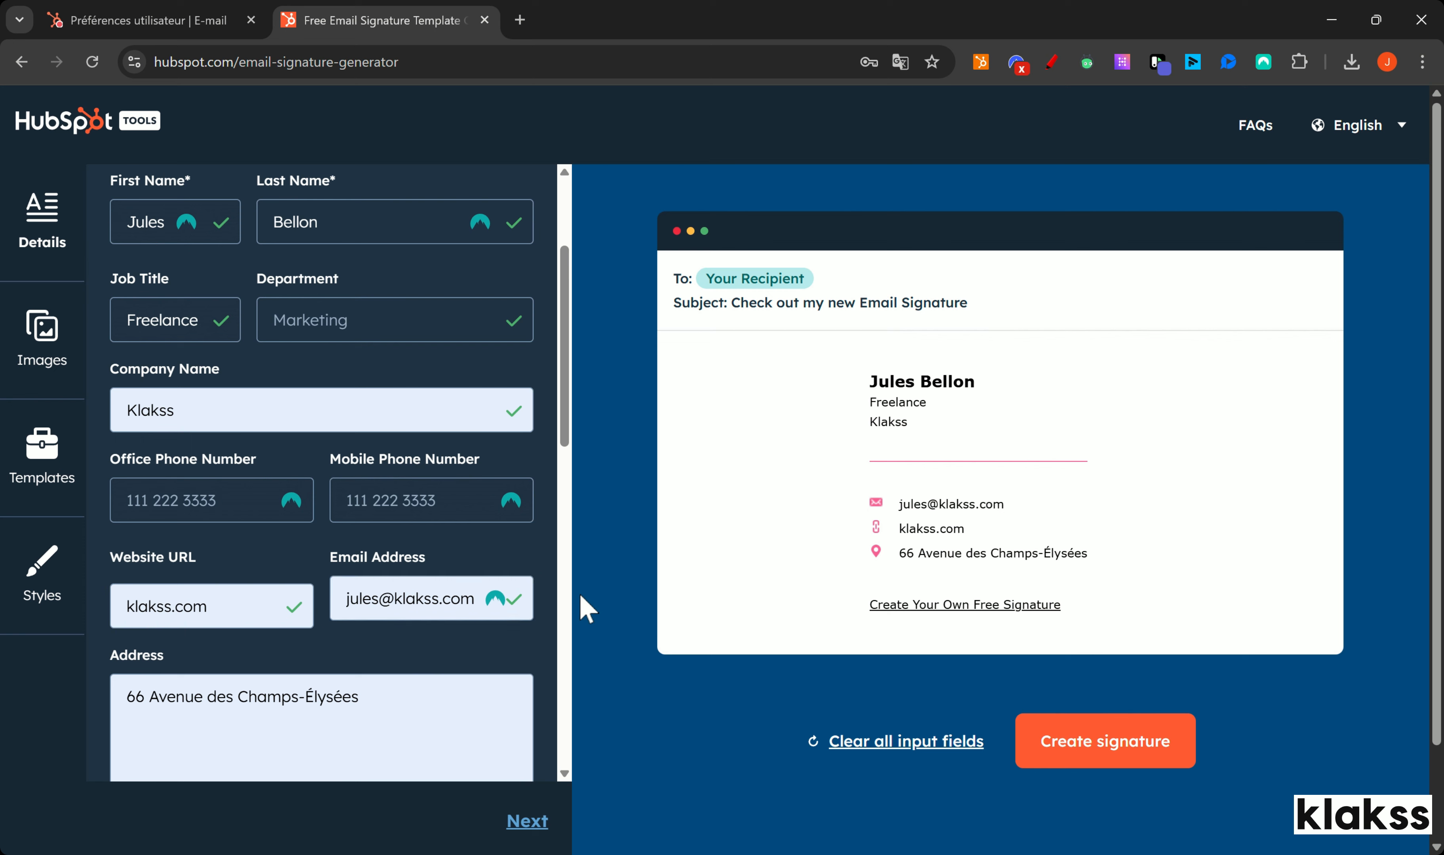
Step: Add the LinkedIn profile link to the signature
{"action": "scroll", "coordinate": [407, 559], "scroll_direction": "down", "scroll_amount": 5}
{"action": "scroll", "coordinate": [399, 542], "scroll_direction": "down", "scroll_amount": 2}
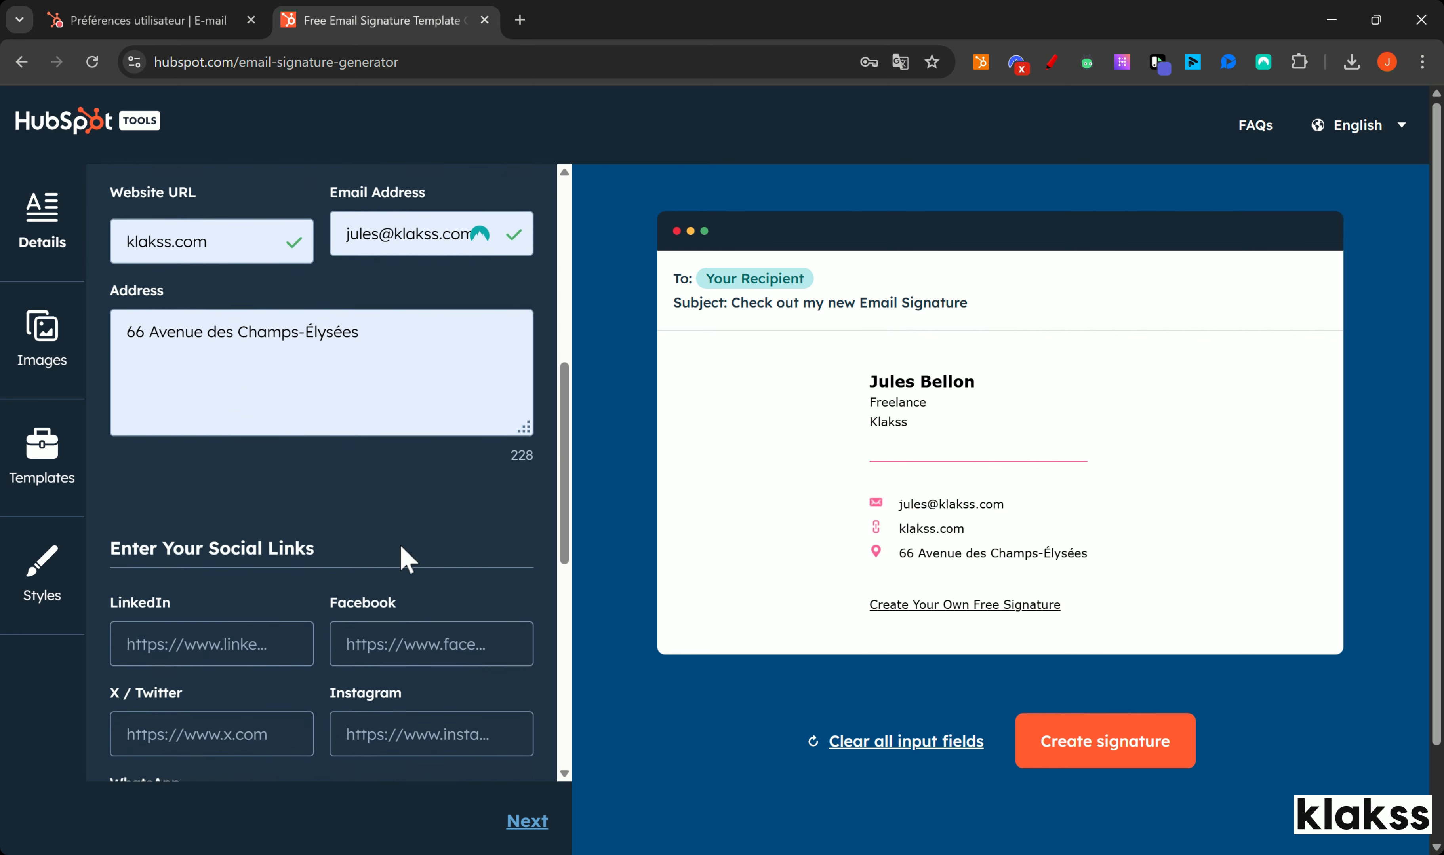
{"action": "left_click", "coordinate": [211, 601]}
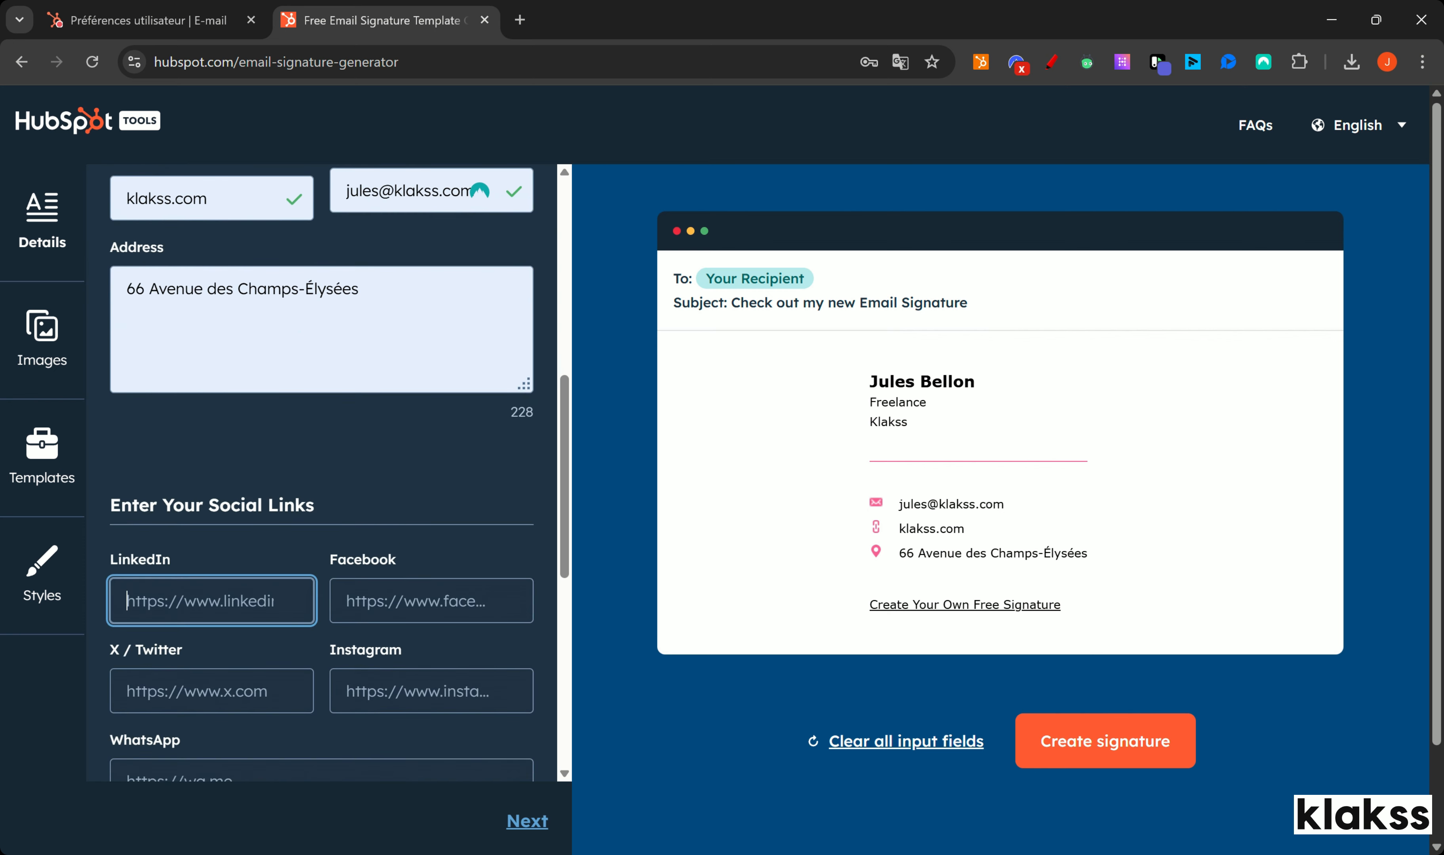
{"action": "left_click", "coordinate": [331, 485]}
Step: Turn off the Created With HubSpot credit and move on to the Styles step
{"action": "scroll", "coordinate": [440, 486], "scroll_direction": "down", "scroll_amount": 4}
{"action": "scroll", "coordinate": [435, 521], "scroll_direction": "down", "scroll_amount": 2}
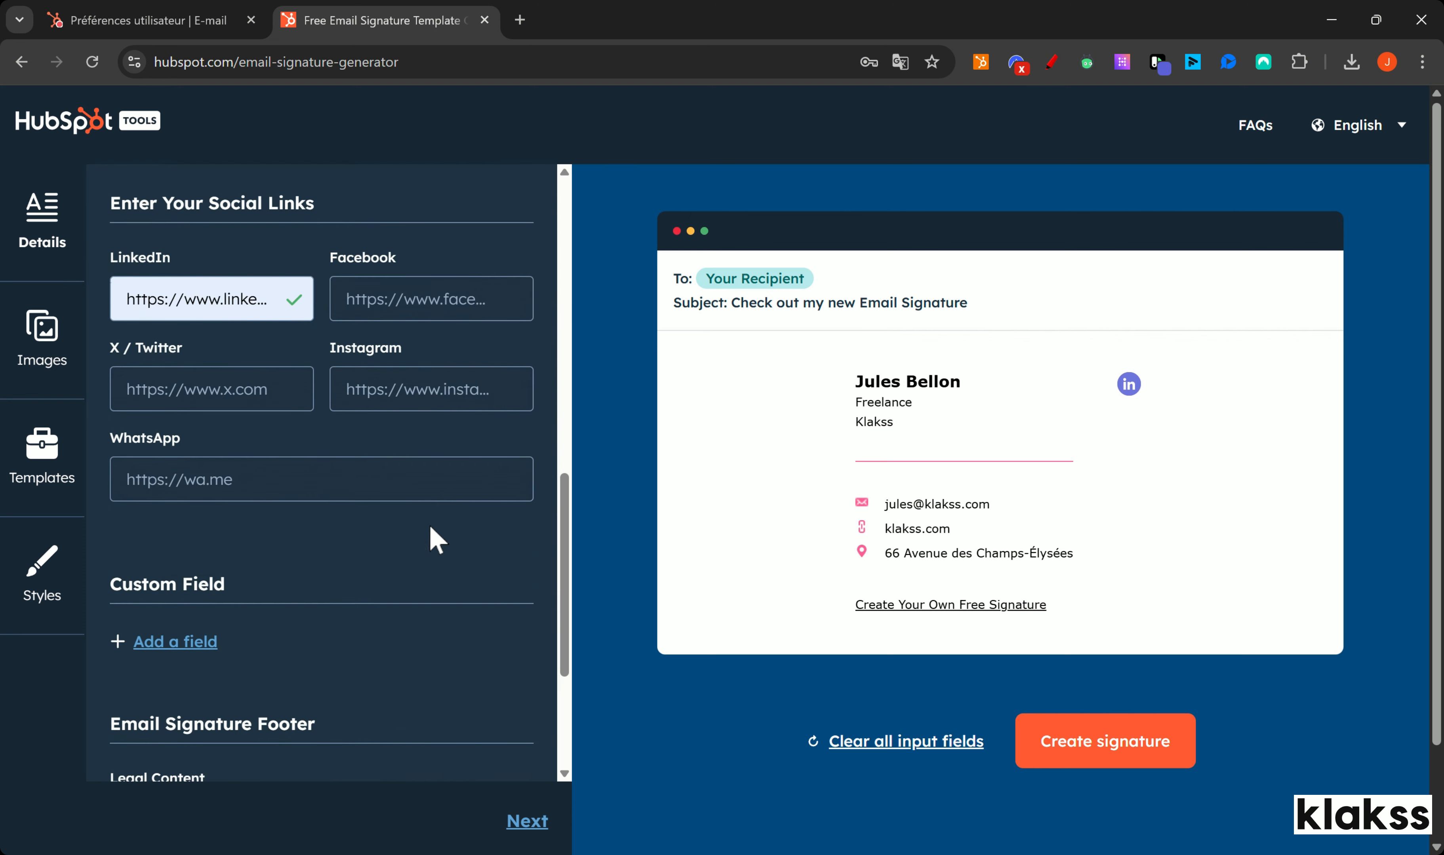
{"action": "scroll", "coordinate": [429, 529], "scroll_direction": "down", "scroll_amount": 4}
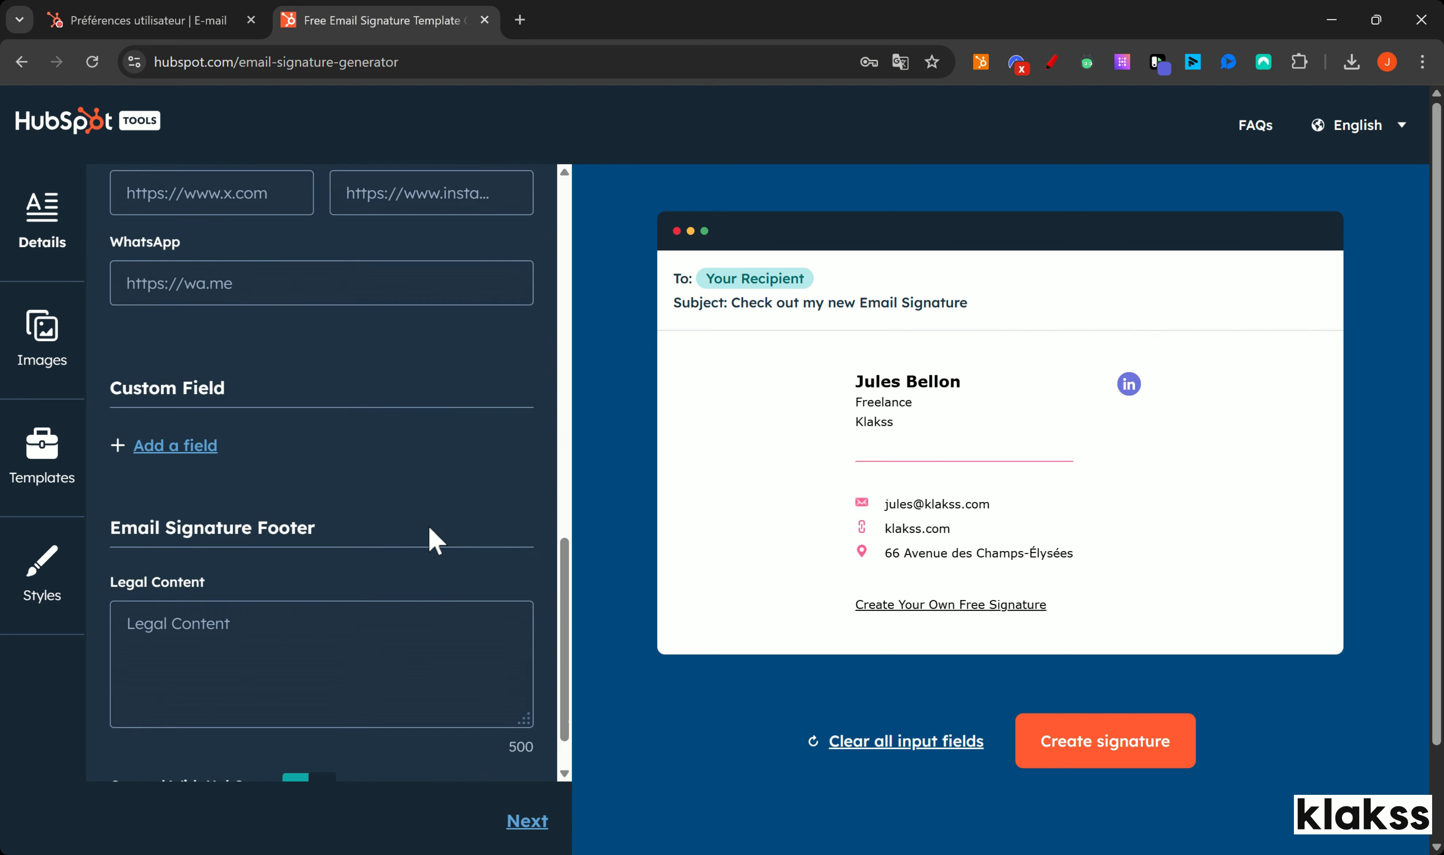
{"action": "scroll", "coordinate": [428, 530], "scroll_direction": "down", "scroll_amount": 2}
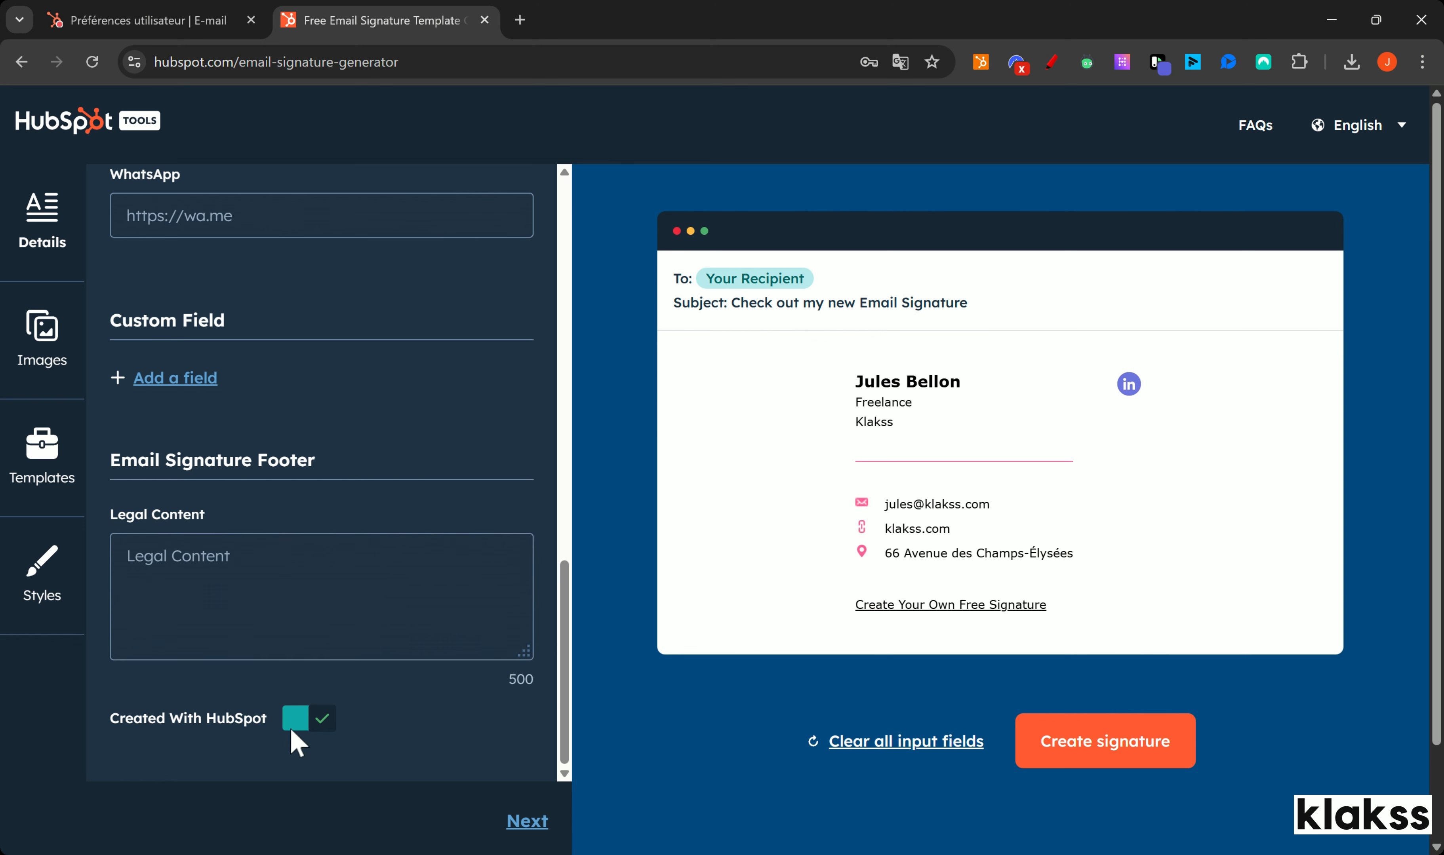
{"action": "left_click", "coordinate": [322, 733]}
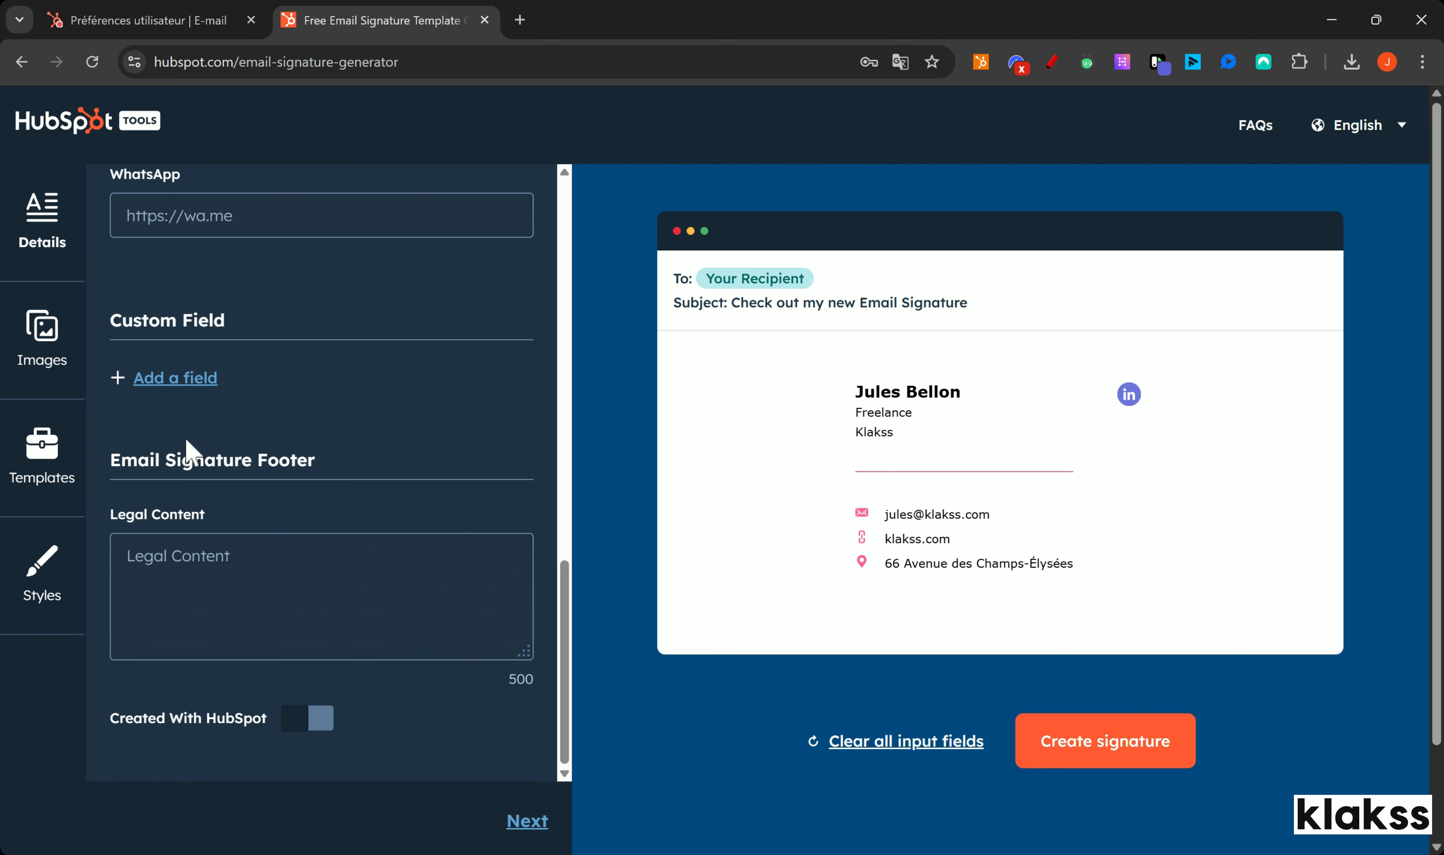
{"action": "left_click", "coordinate": [35, 585]}
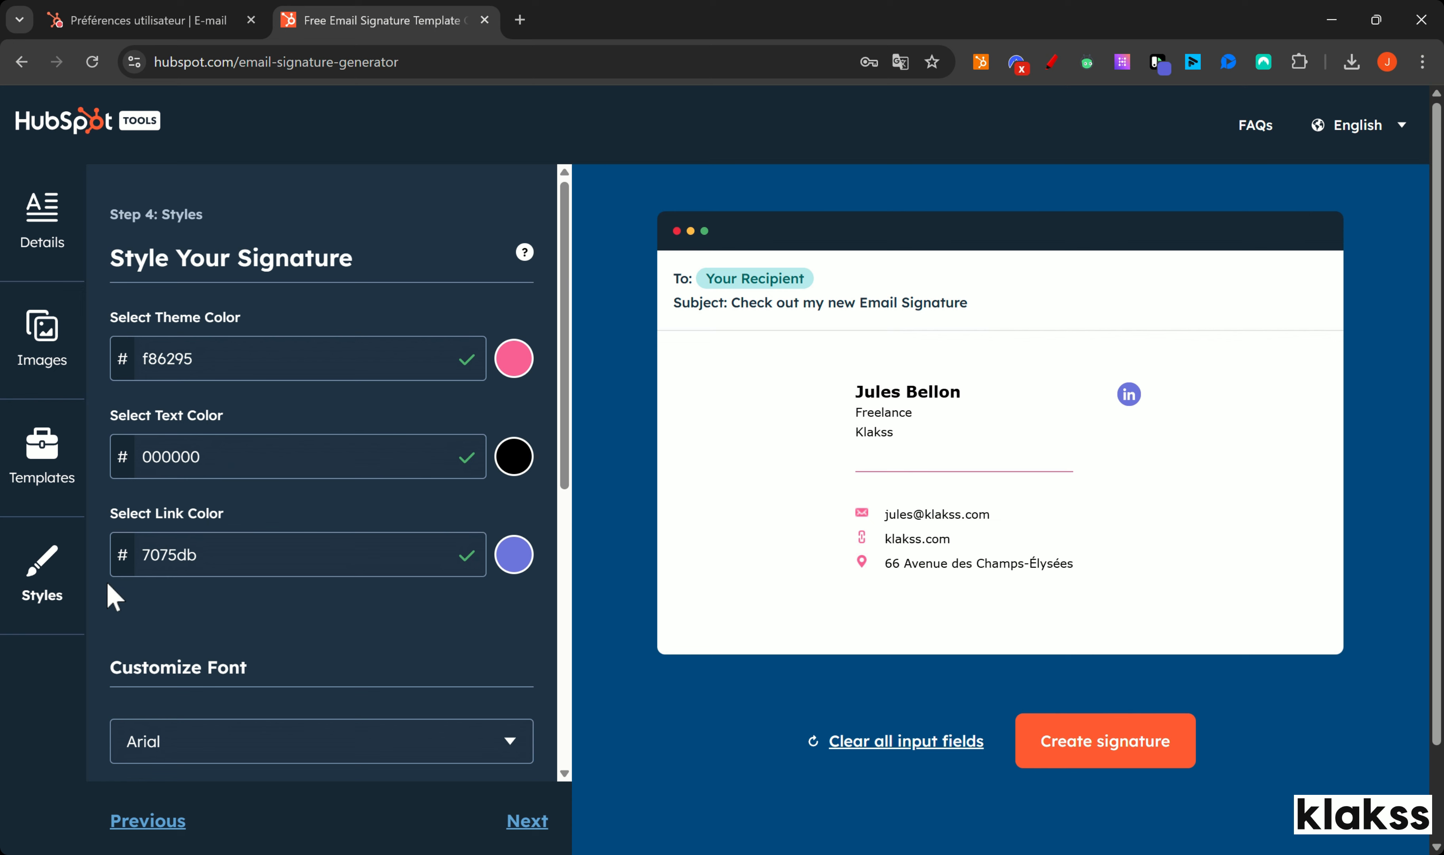
Step: Apply Template 3's layout to the signature, then go to the Images step
{"action": "scroll", "coordinate": [199, 551], "scroll_direction": "down", "scroll_amount": 3}
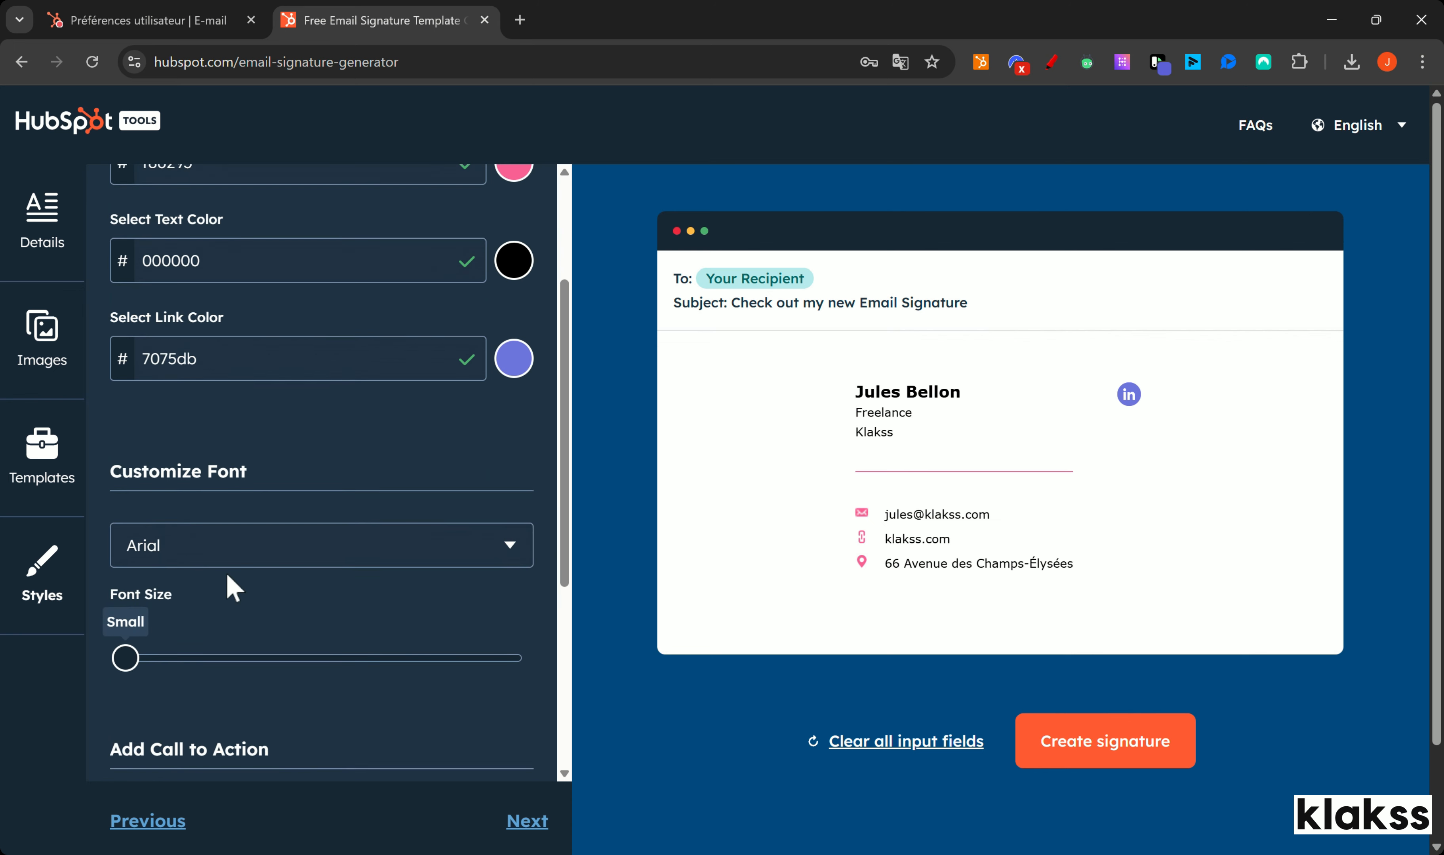
{"action": "scroll", "coordinate": [225, 570], "scroll_direction": "up", "scroll_amount": 3}
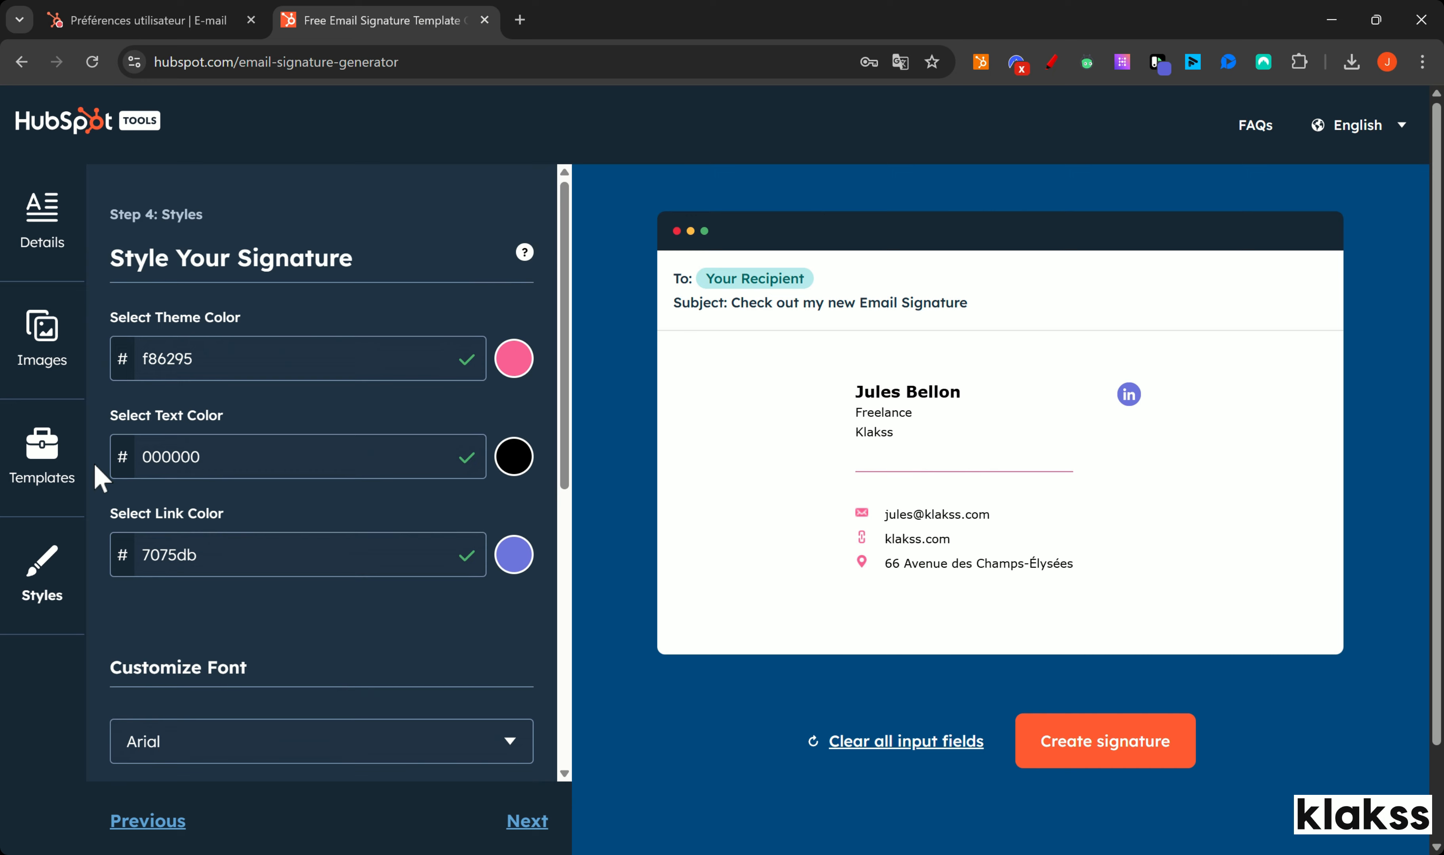
{"action": "left_click", "coordinate": [85, 472]}
{"action": "left_click", "coordinate": [231, 596]}
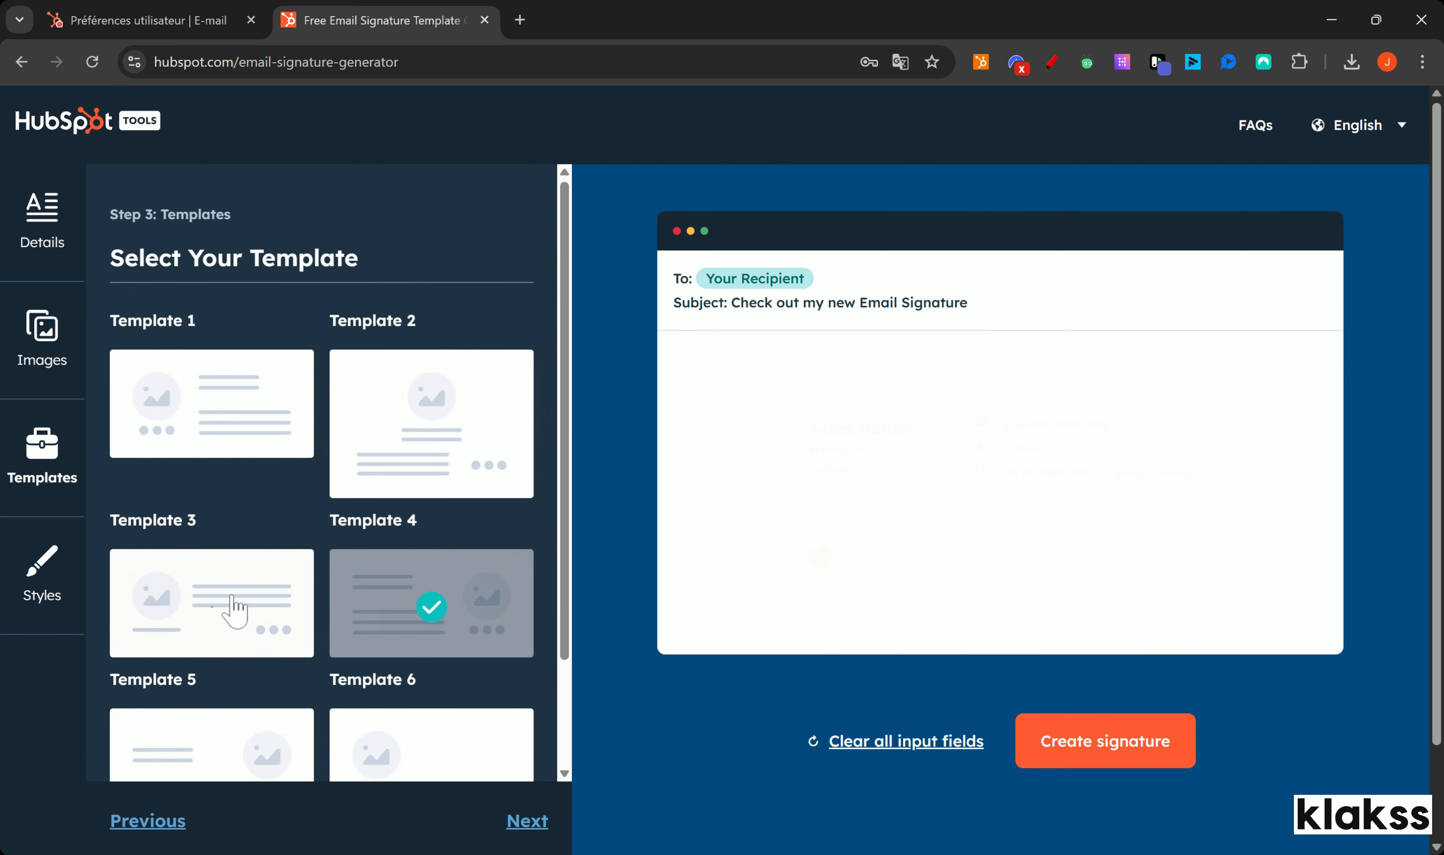
{"action": "left_click", "coordinate": [47, 347]}
{"action": "scroll", "coordinate": [330, 475], "scroll_direction": "down", "scroll_amount": 2}
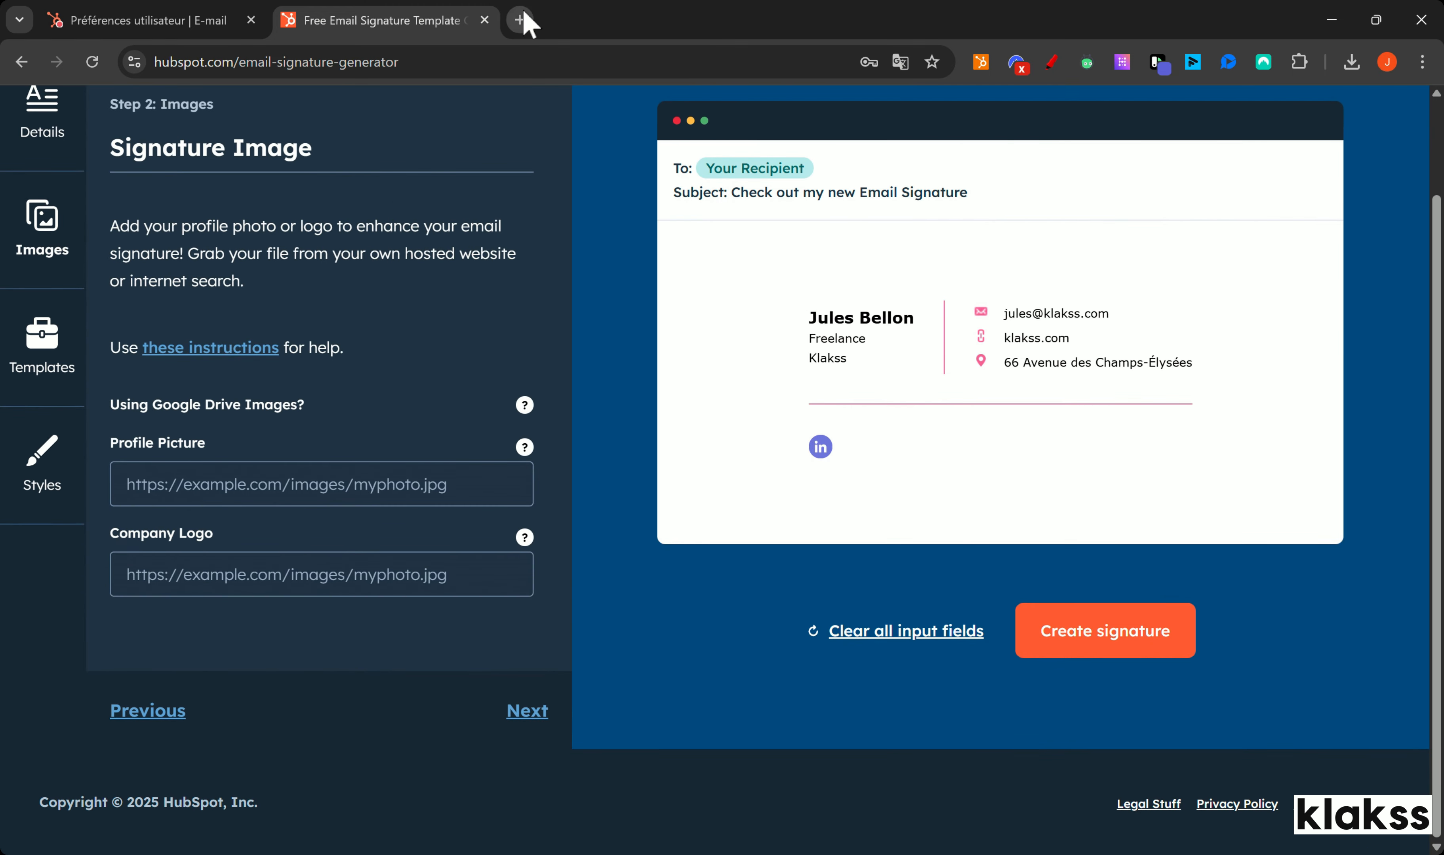
{"action": "left_click", "coordinate": [520, 19]}
Step: Open the klakss.com homepage, then return to the generator's Company Logo field
{"action": "type", "text": "klaks"}
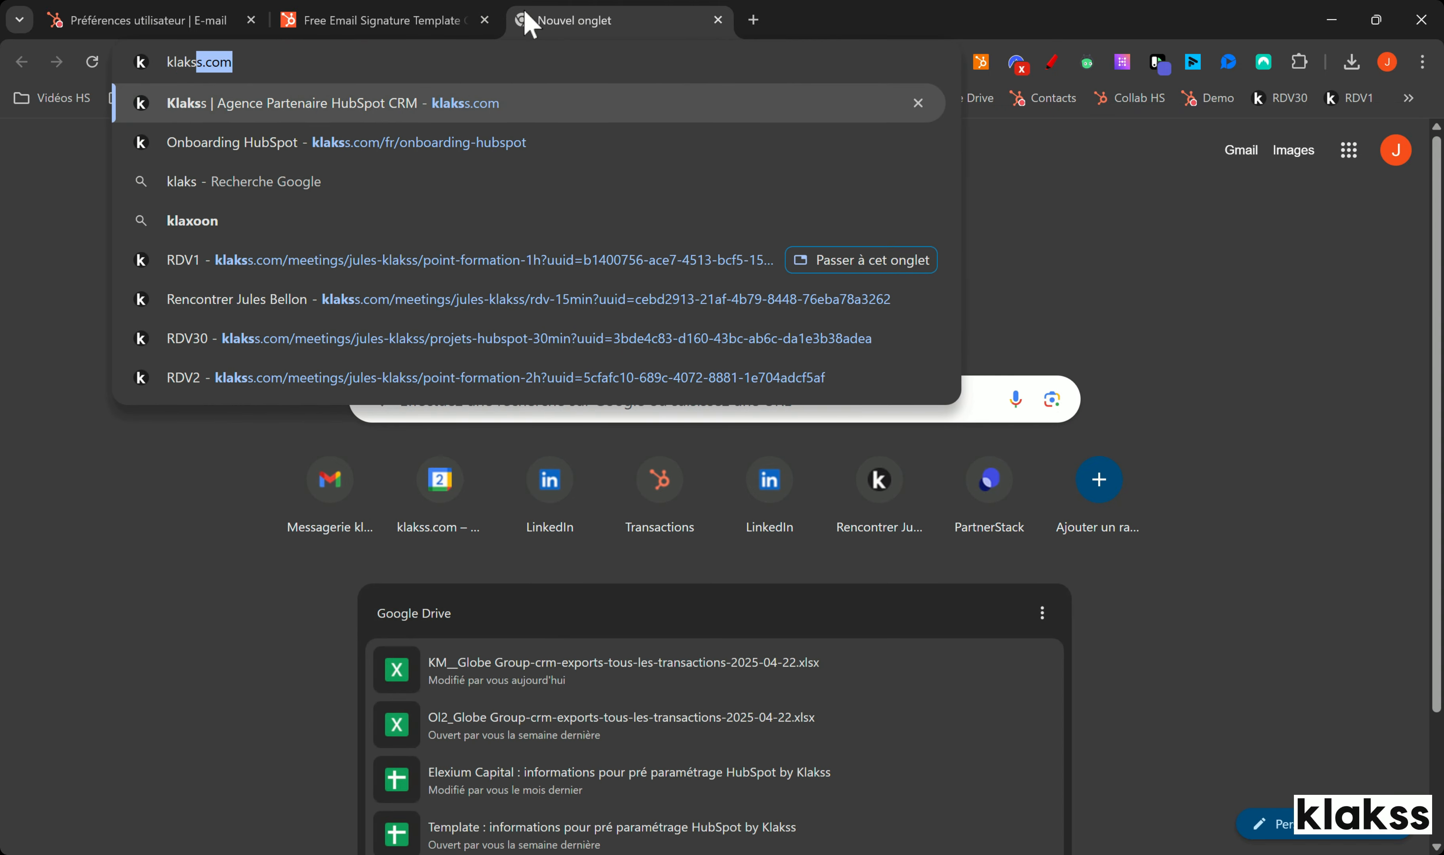
{"action": "left_click", "coordinate": [334, 105]}
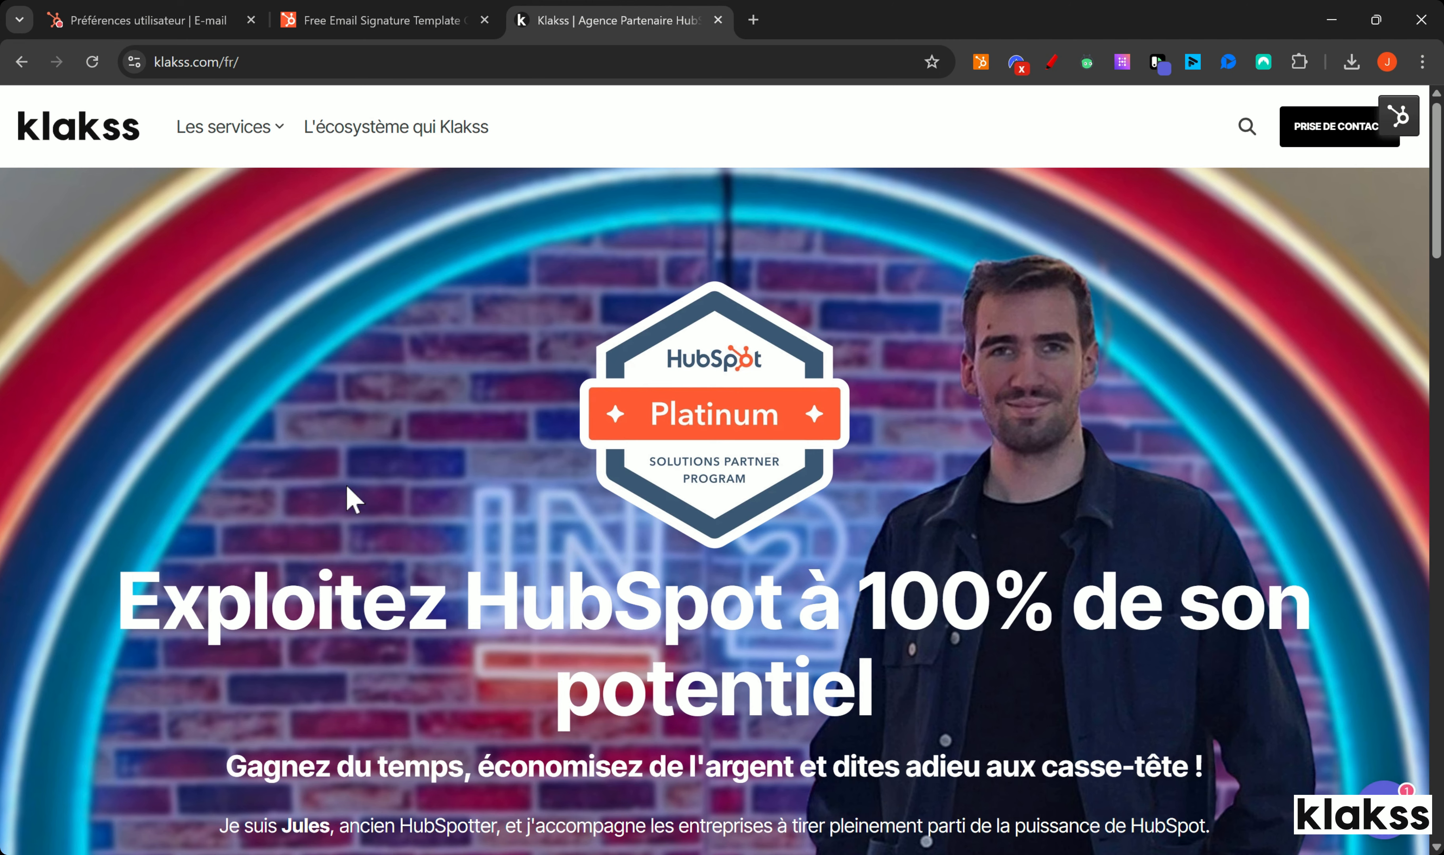
{"action": "left_click", "coordinate": [333, 21]}
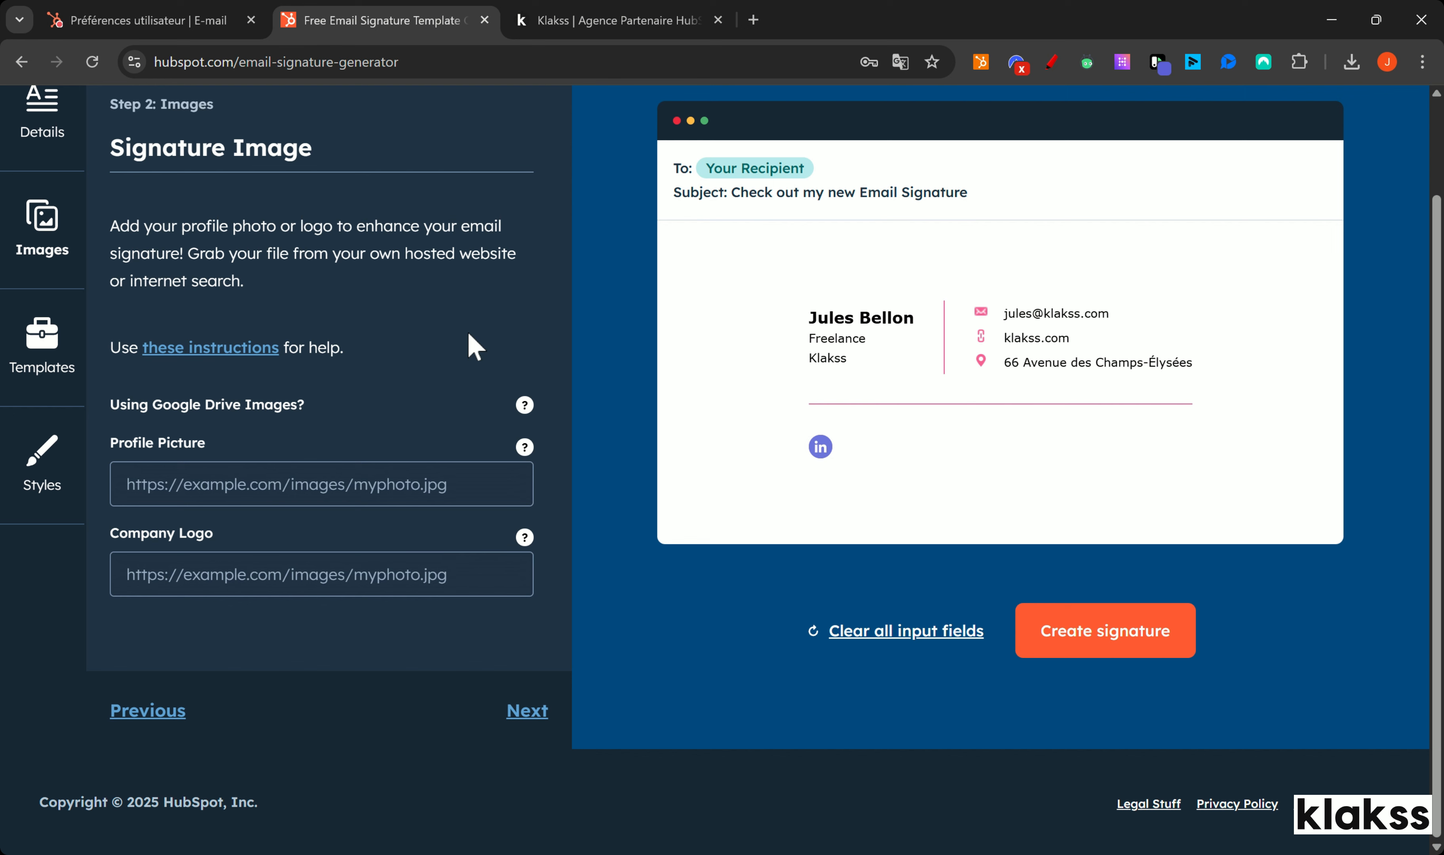
{"action": "left_click", "coordinate": [281, 574]}
Step: Paste the Klakss logo URL as Company Logo so it appears in the preview
{"action": "key", "text": "ctrl+v"}
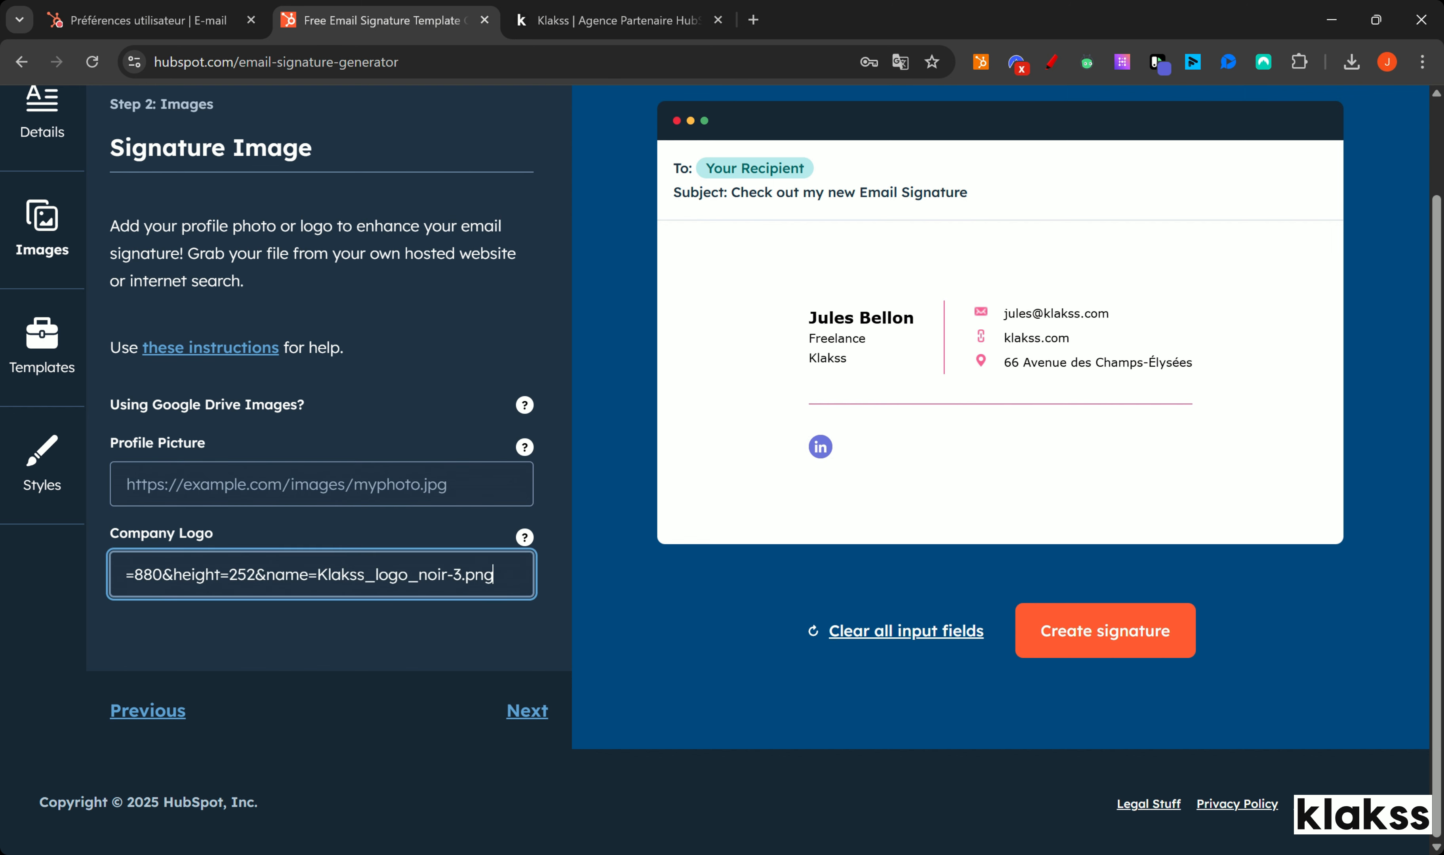
{"action": "left_click", "coordinate": [301, 639]}
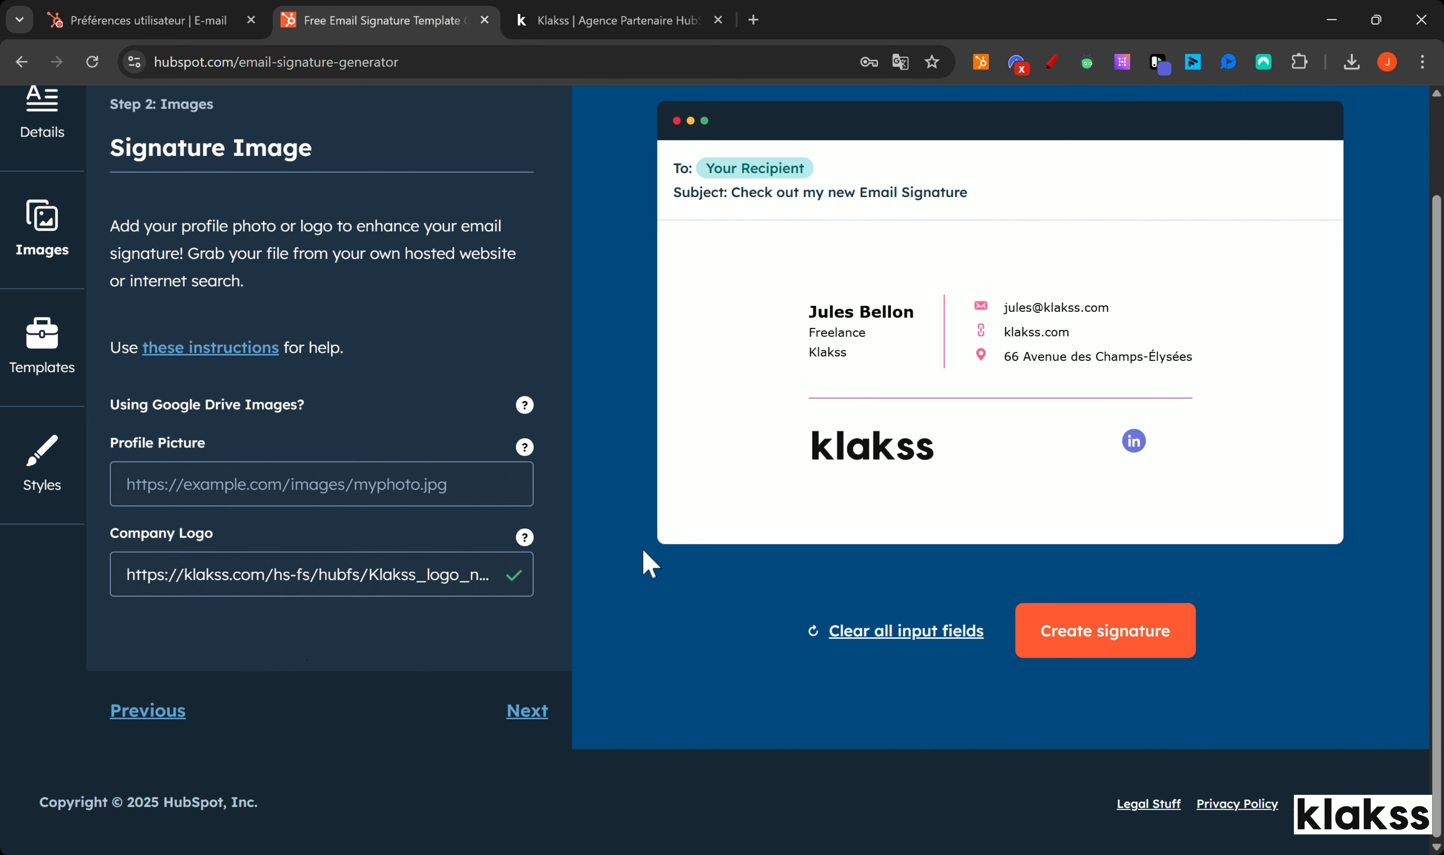
{"action": "scroll", "coordinate": [398, 463], "scroll_direction": "up", "scroll_amount": 2}
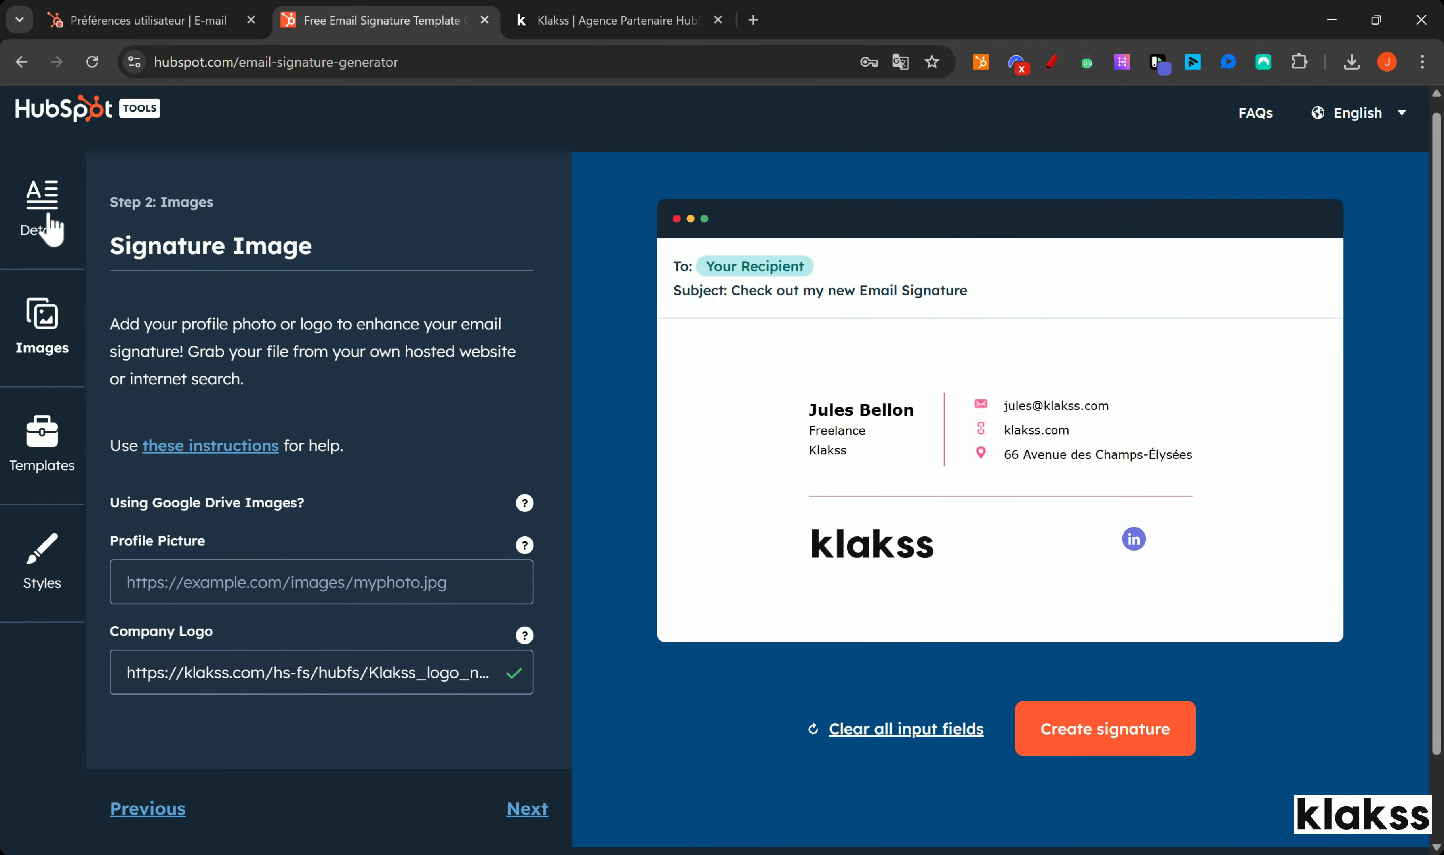
{"action": "left_click", "coordinate": [41, 234]}
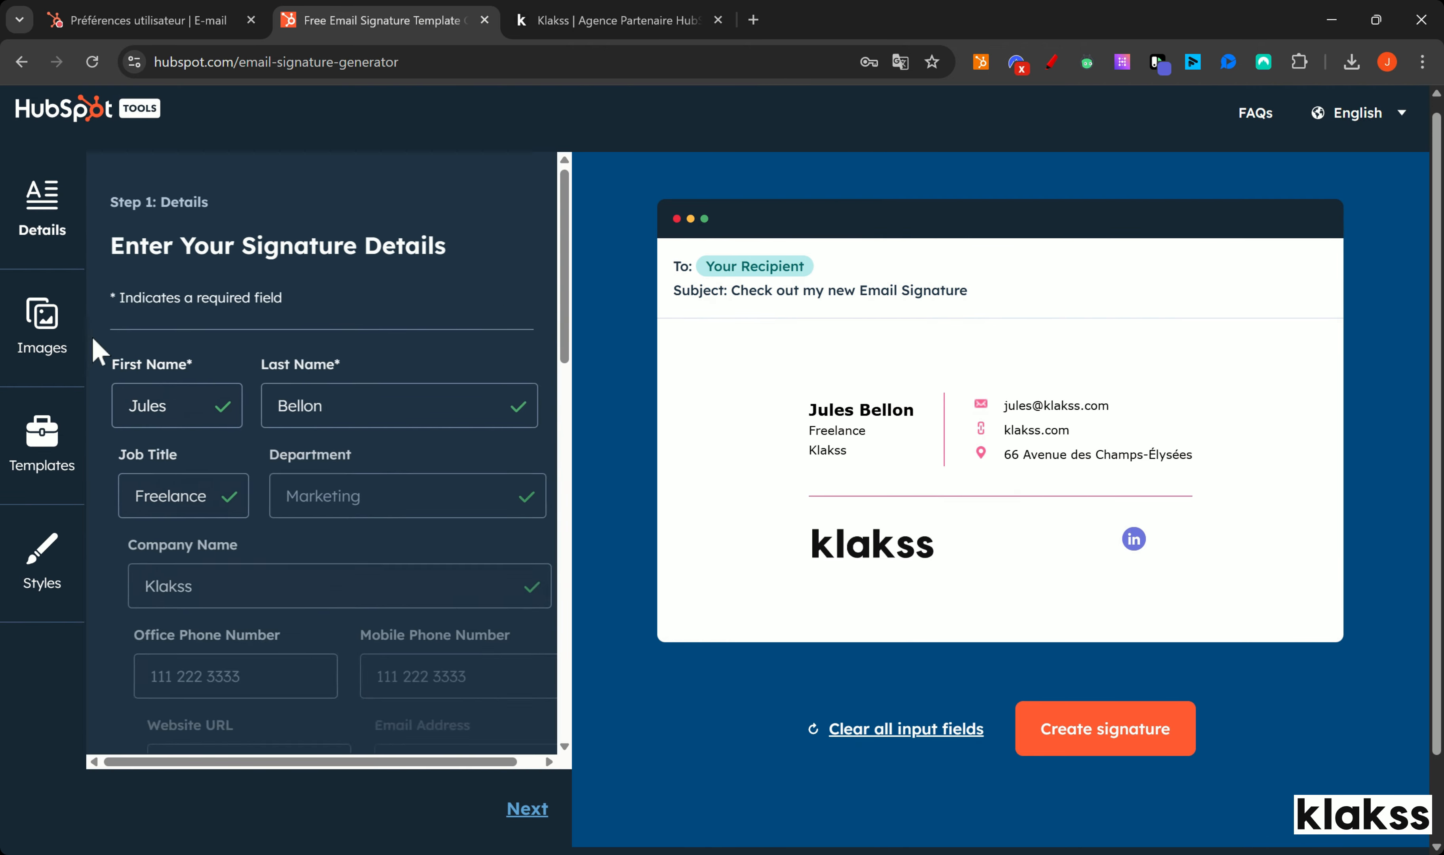
{"action": "scroll", "coordinate": [290, 387], "scroll_direction": "down", "scroll_amount": 10}
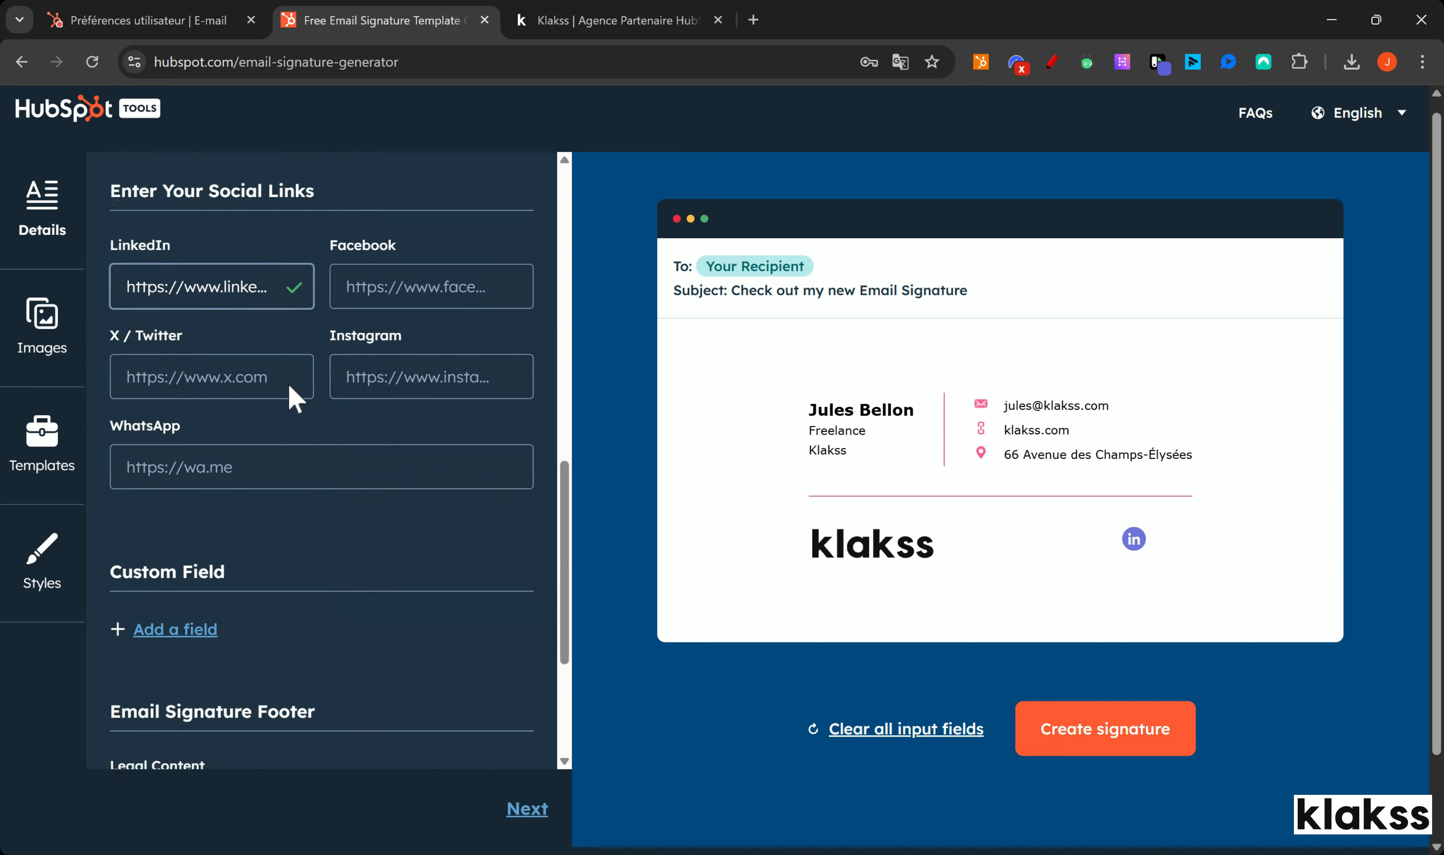
{"action": "scroll", "coordinate": [290, 402], "scroll_direction": "down", "scroll_amount": 5}
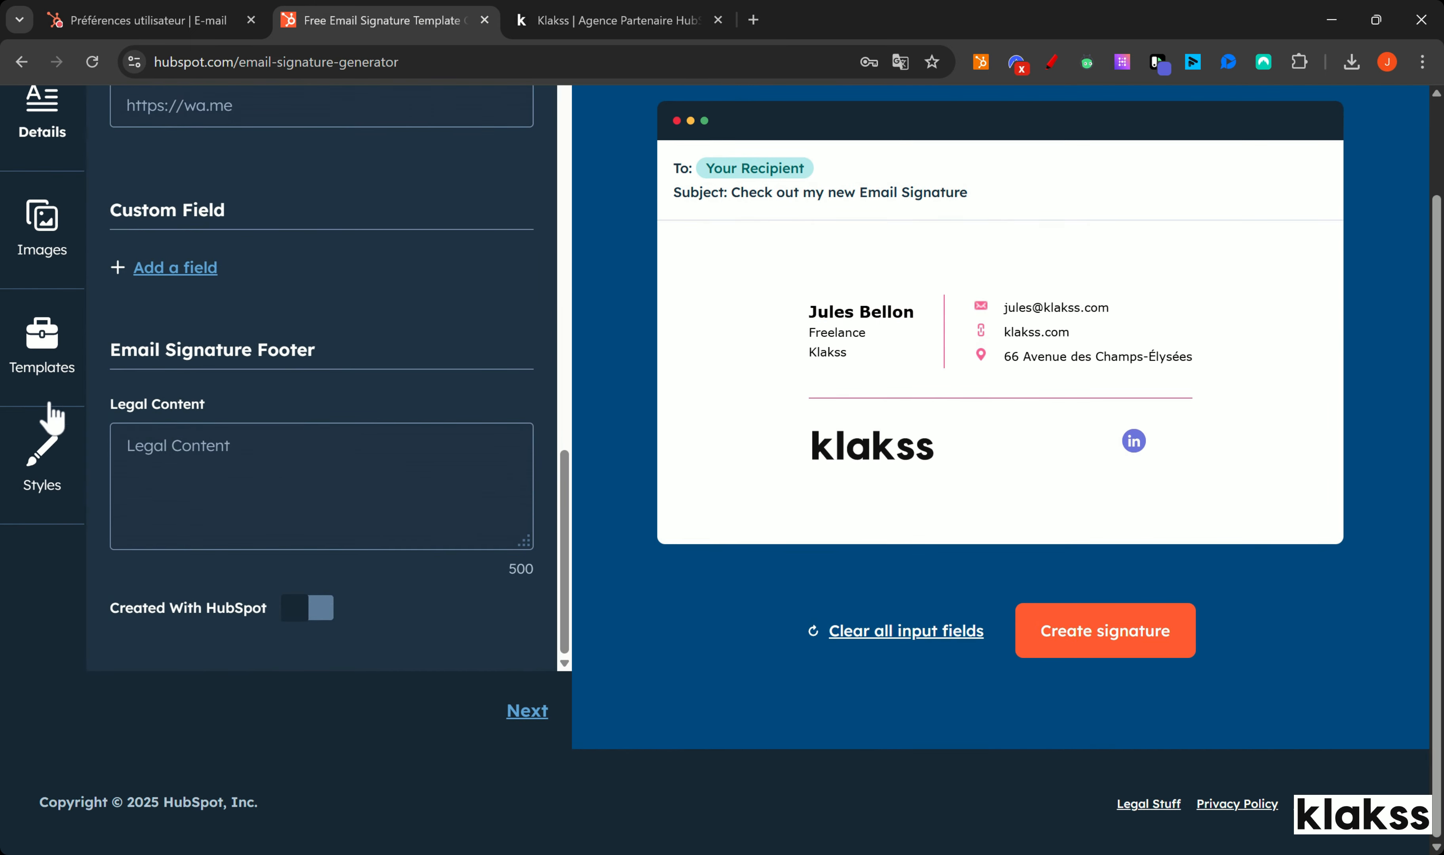
{"action": "left_click", "coordinate": [32, 245]}
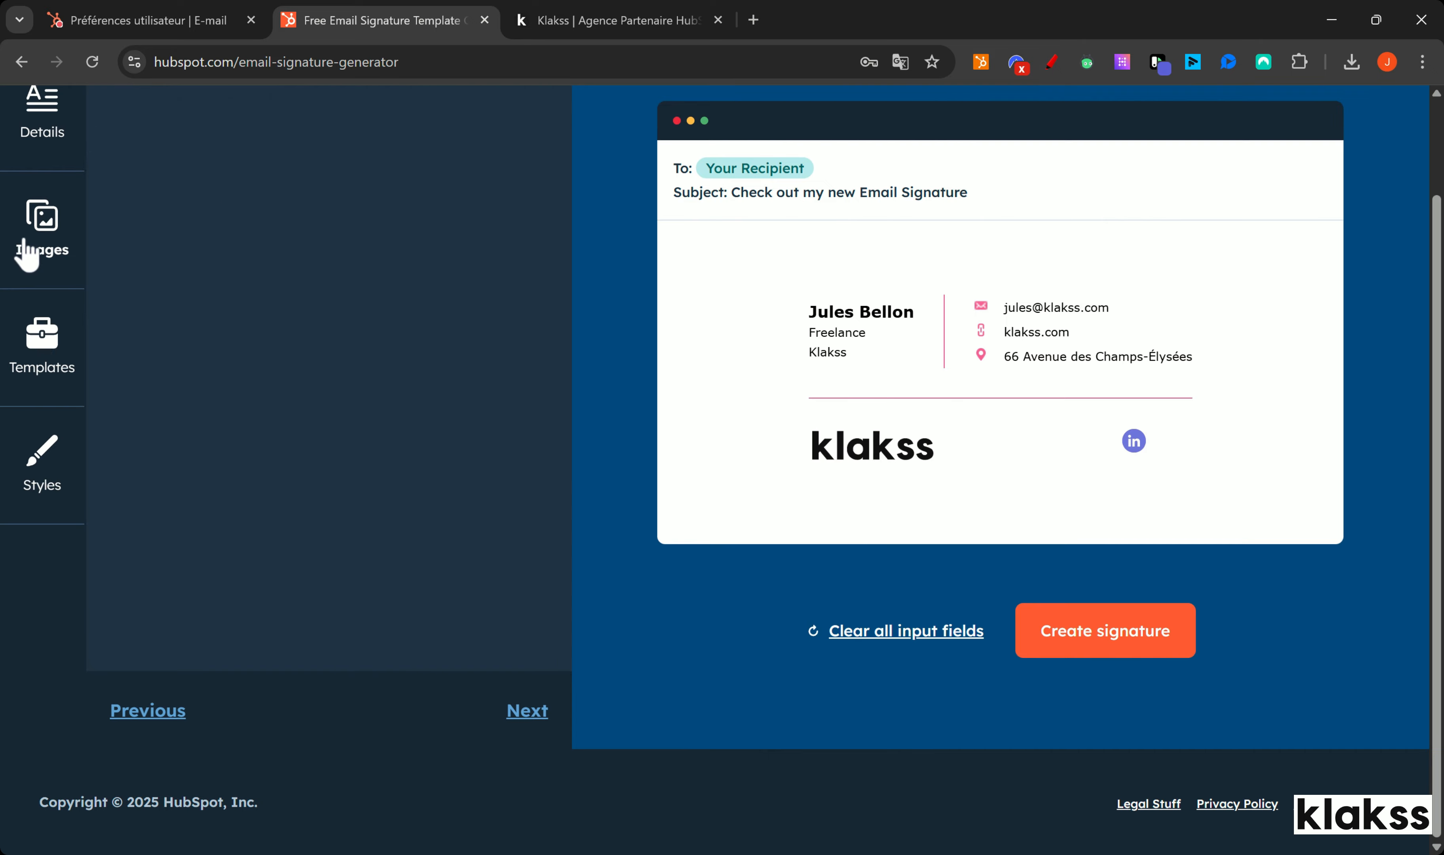
Step: Move through Templates to the Styles step and scroll to Add Call to Action
{"action": "scroll", "coordinate": [176, 433], "scroll_direction": "up", "scroll_amount": 2}
{"action": "left_click", "coordinate": [32, 466]}
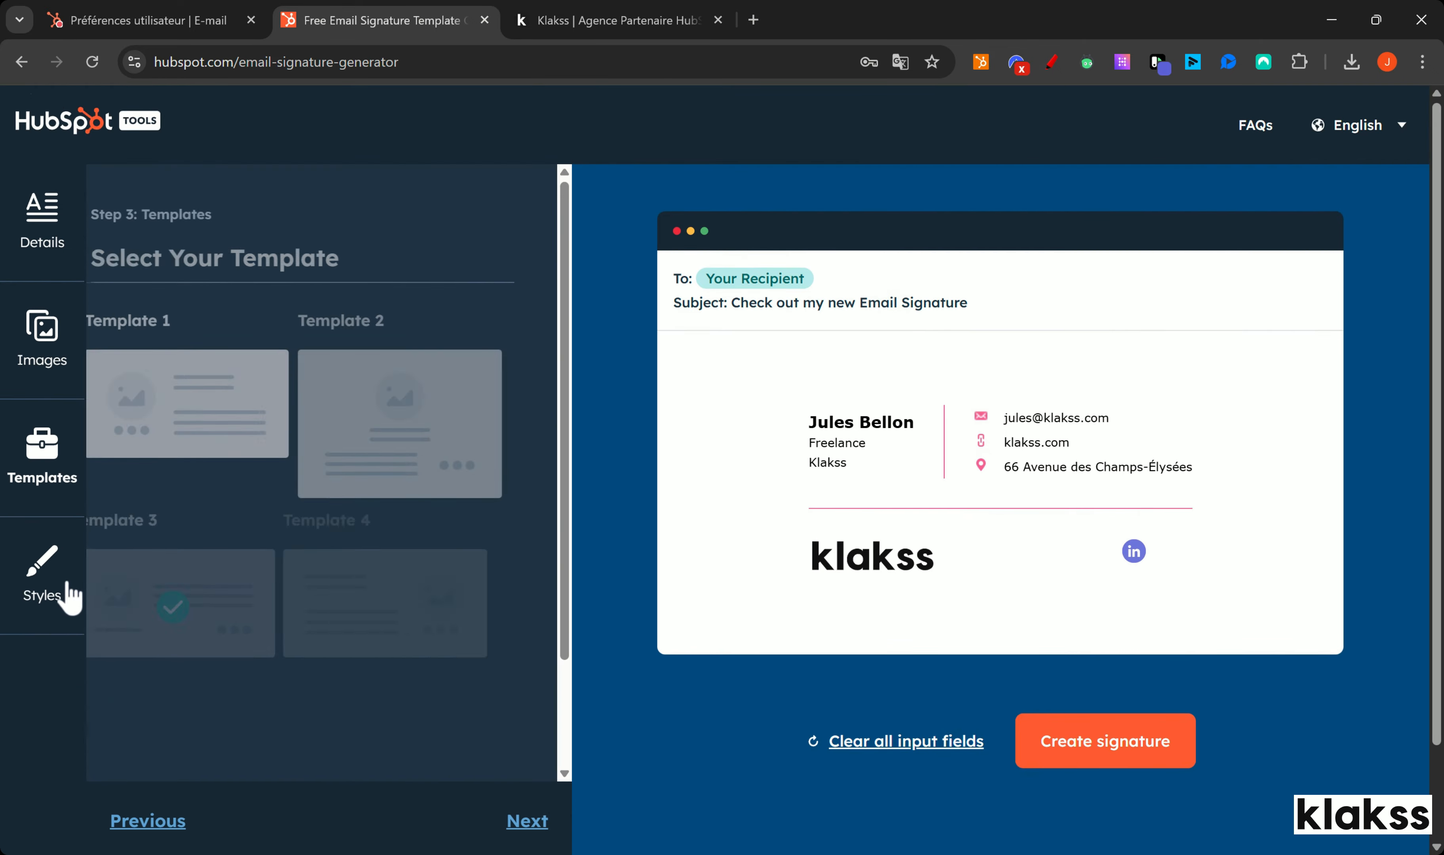
{"action": "left_click", "coordinate": [69, 586]}
{"action": "scroll", "coordinate": [251, 476], "scroll_direction": "down", "scroll_amount": 6}
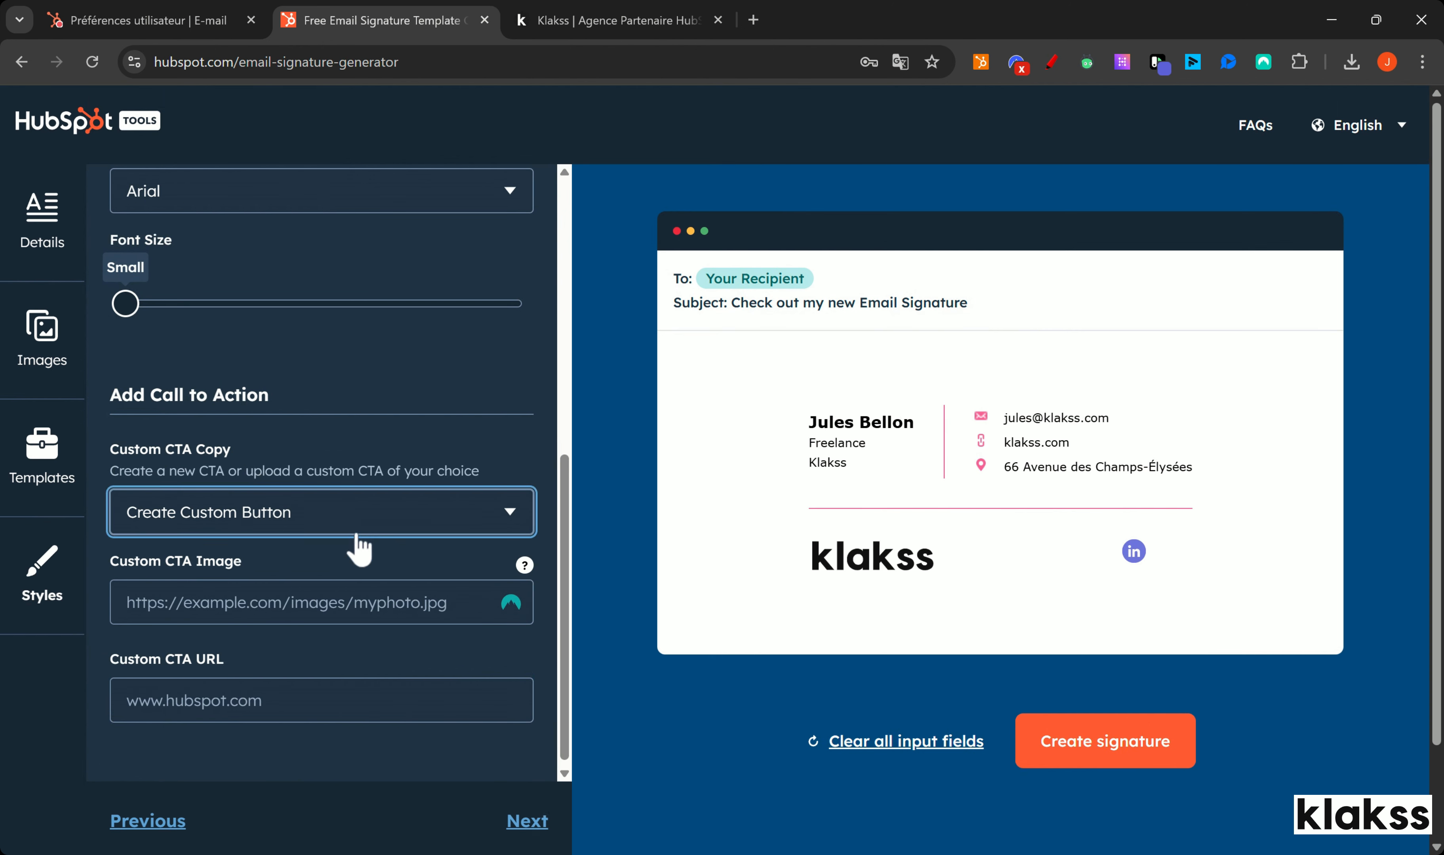
Step: Choose Book Appointment as the call to action and label the button 'Prendre RDV'
{"action": "left_click", "coordinate": [359, 549]}
{"action": "scroll", "coordinate": [380, 510], "scroll_direction": "down", "scroll_amount": 2}
{"action": "left_click", "coordinate": [380, 507]}
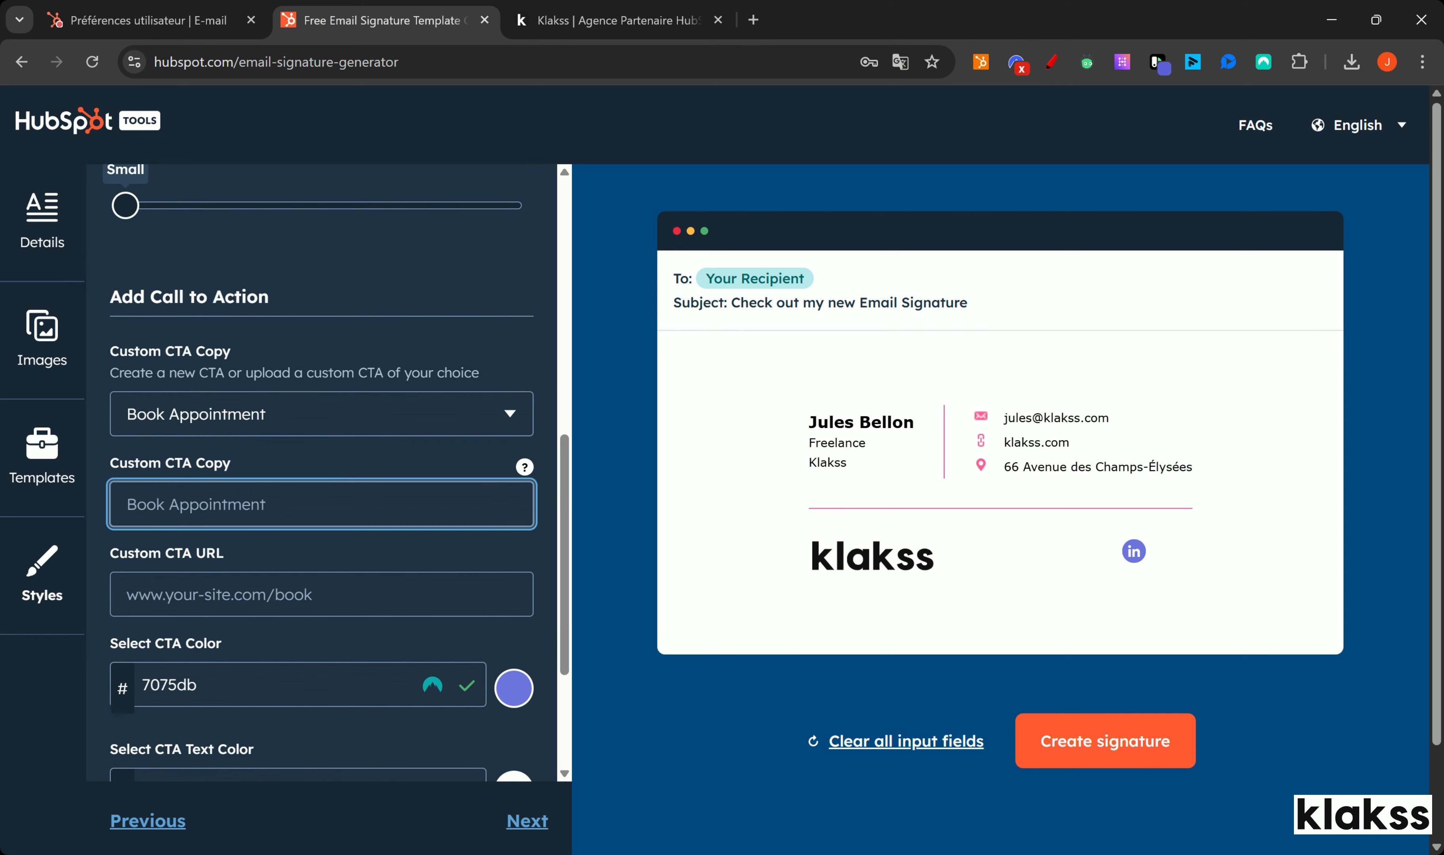
{"action": "type", "text": "Prendre RDV"}
{"action": "left_click", "coordinate": [298, 577]}
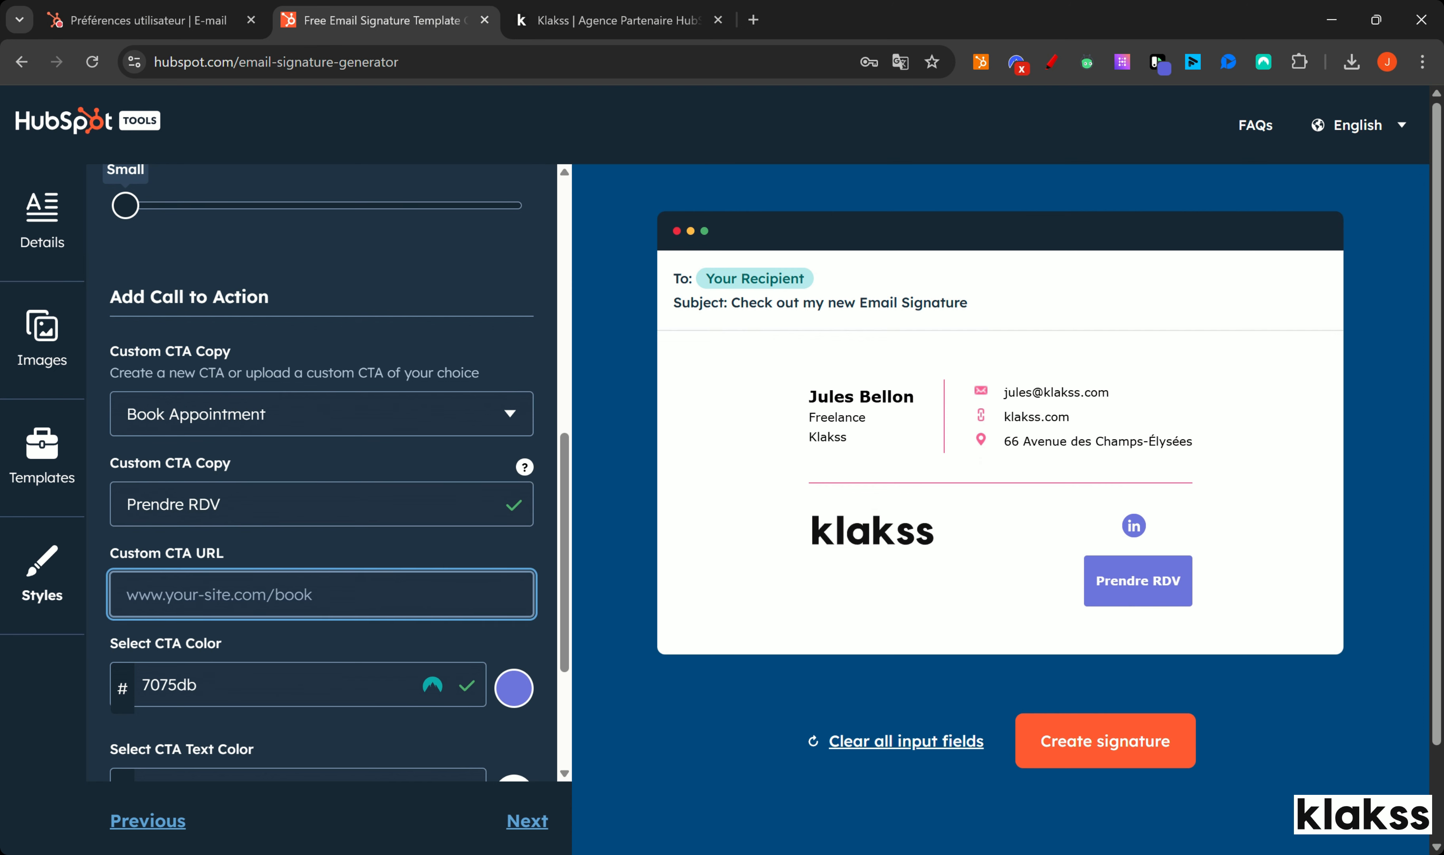
Step: Copy the 30-minute meeting booking page link and paste it as the Custom CTA URL
{"action": "left_click", "coordinate": [753, 20]}
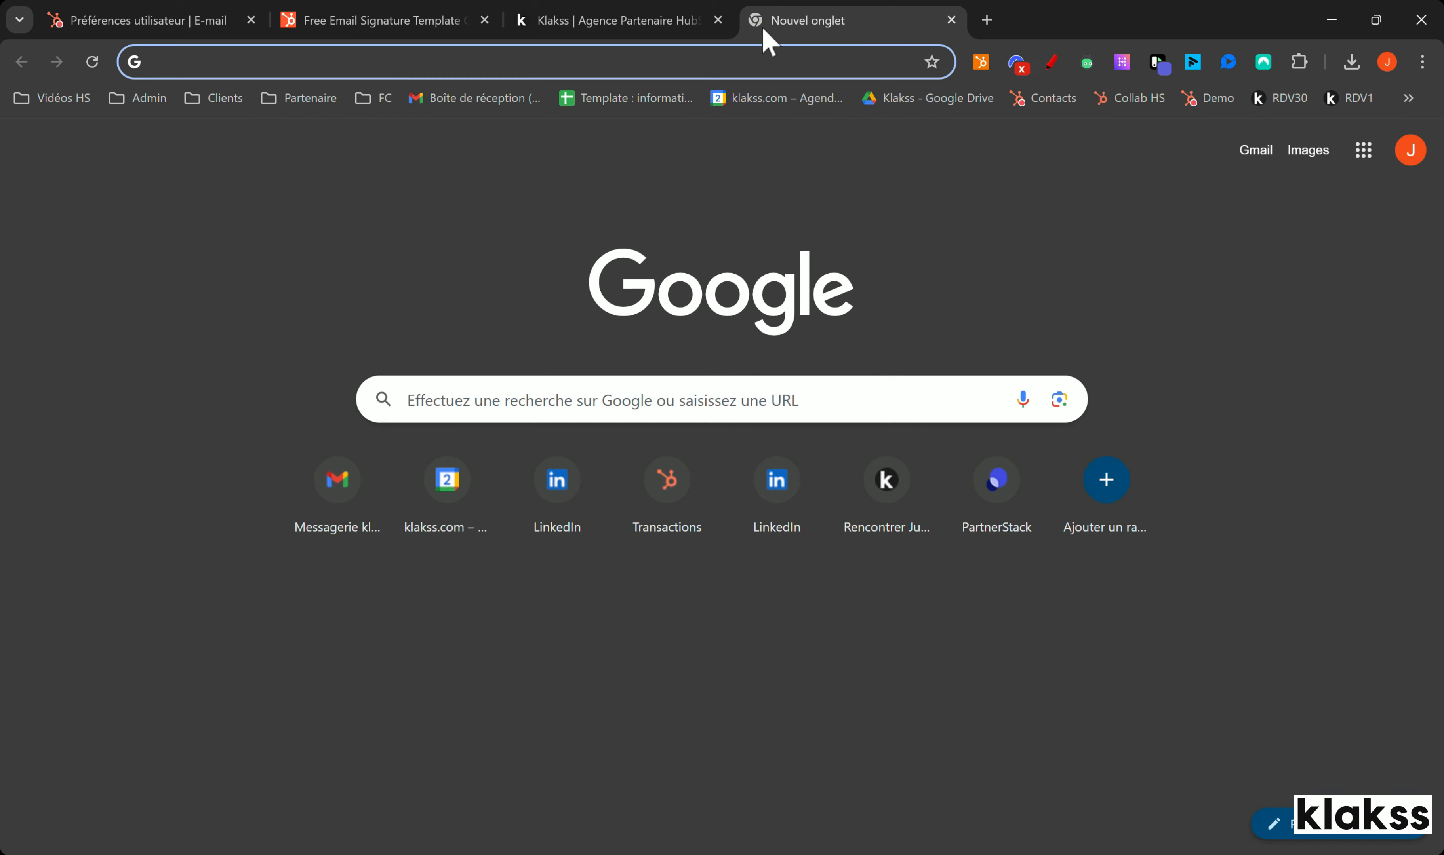
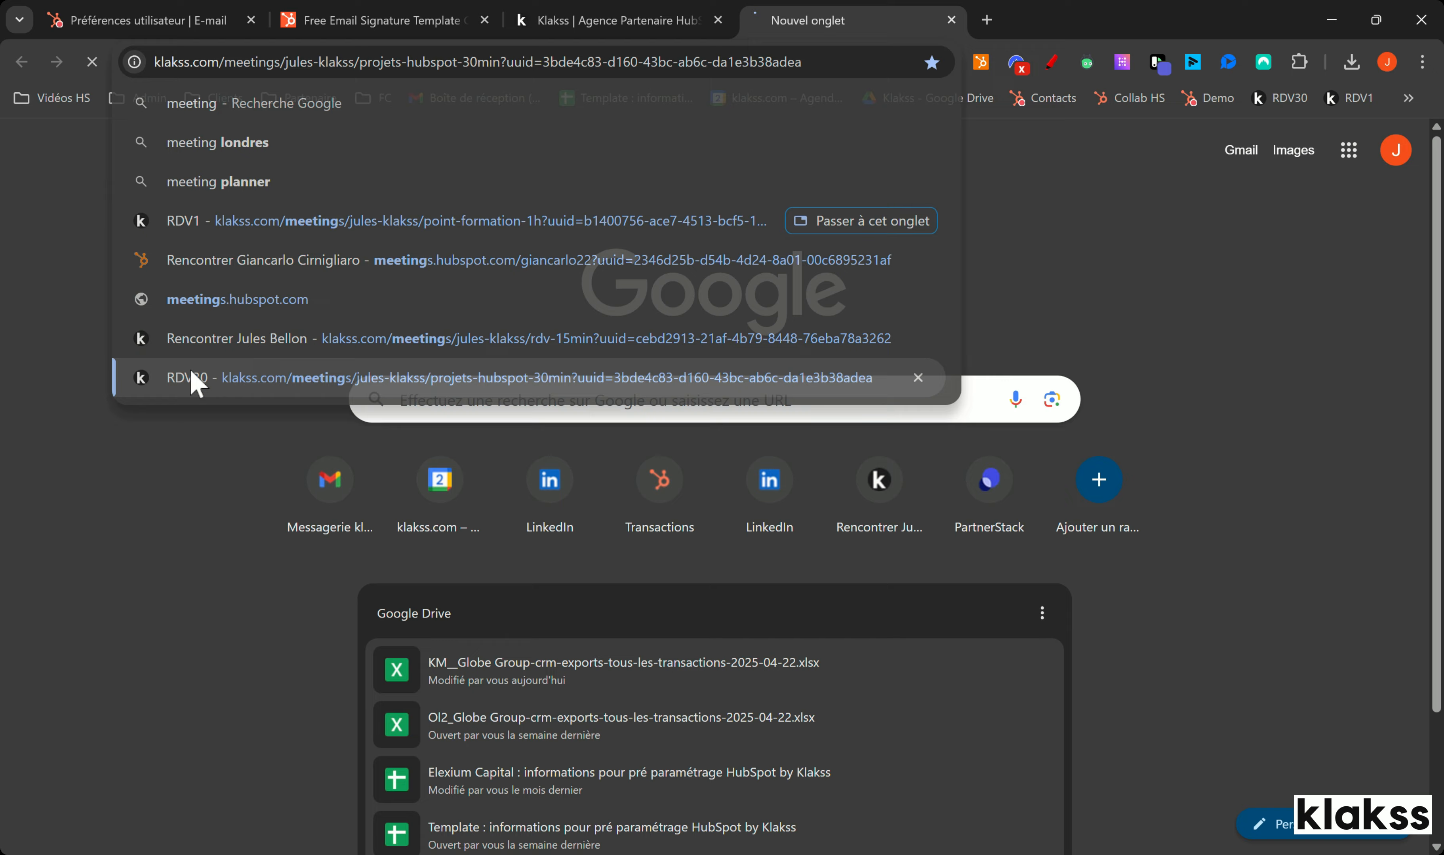
{"action": "left_click", "coordinate": [190, 377]}
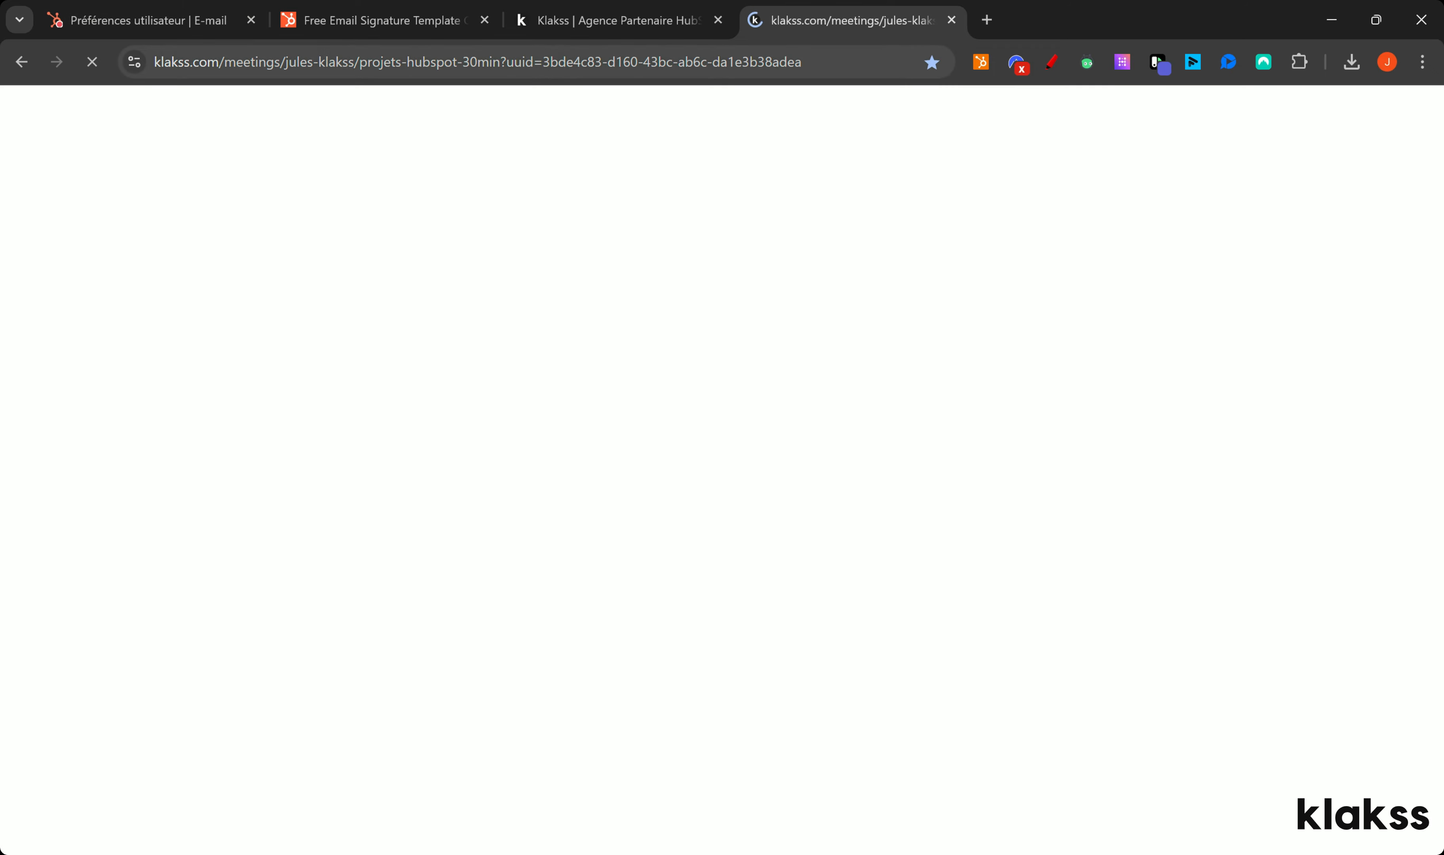
{"action": "left_click", "coordinate": [951, 20]}
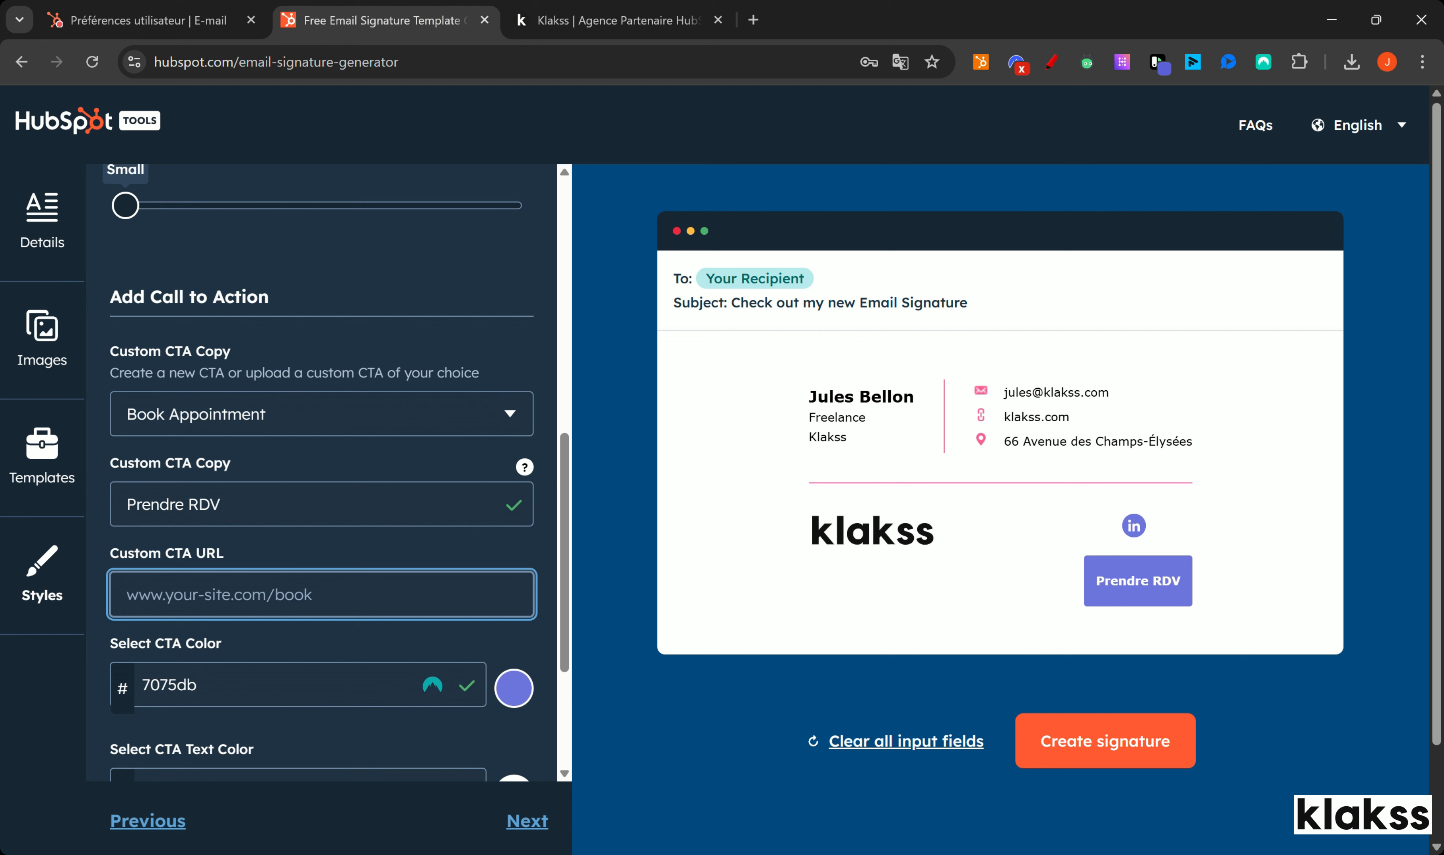
{"action": "key", "text": "ctrl+v"}
{"action": "left_click", "coordinate": [625, 585]}
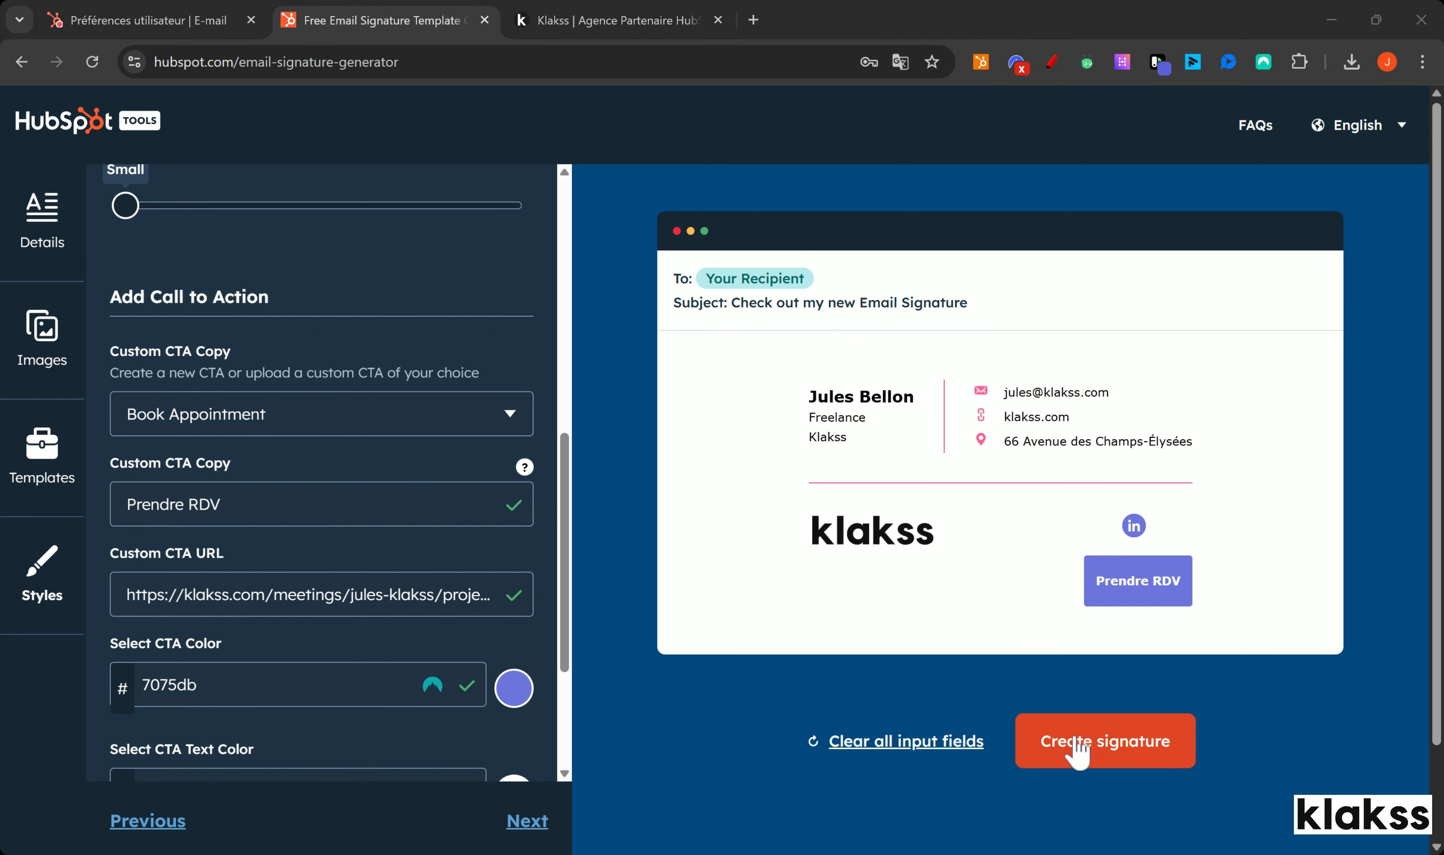
Step: Generate the signature, add a phone number, and confirm and submit the form
{"action": "left_click", "coordinate": [1051, 743]}
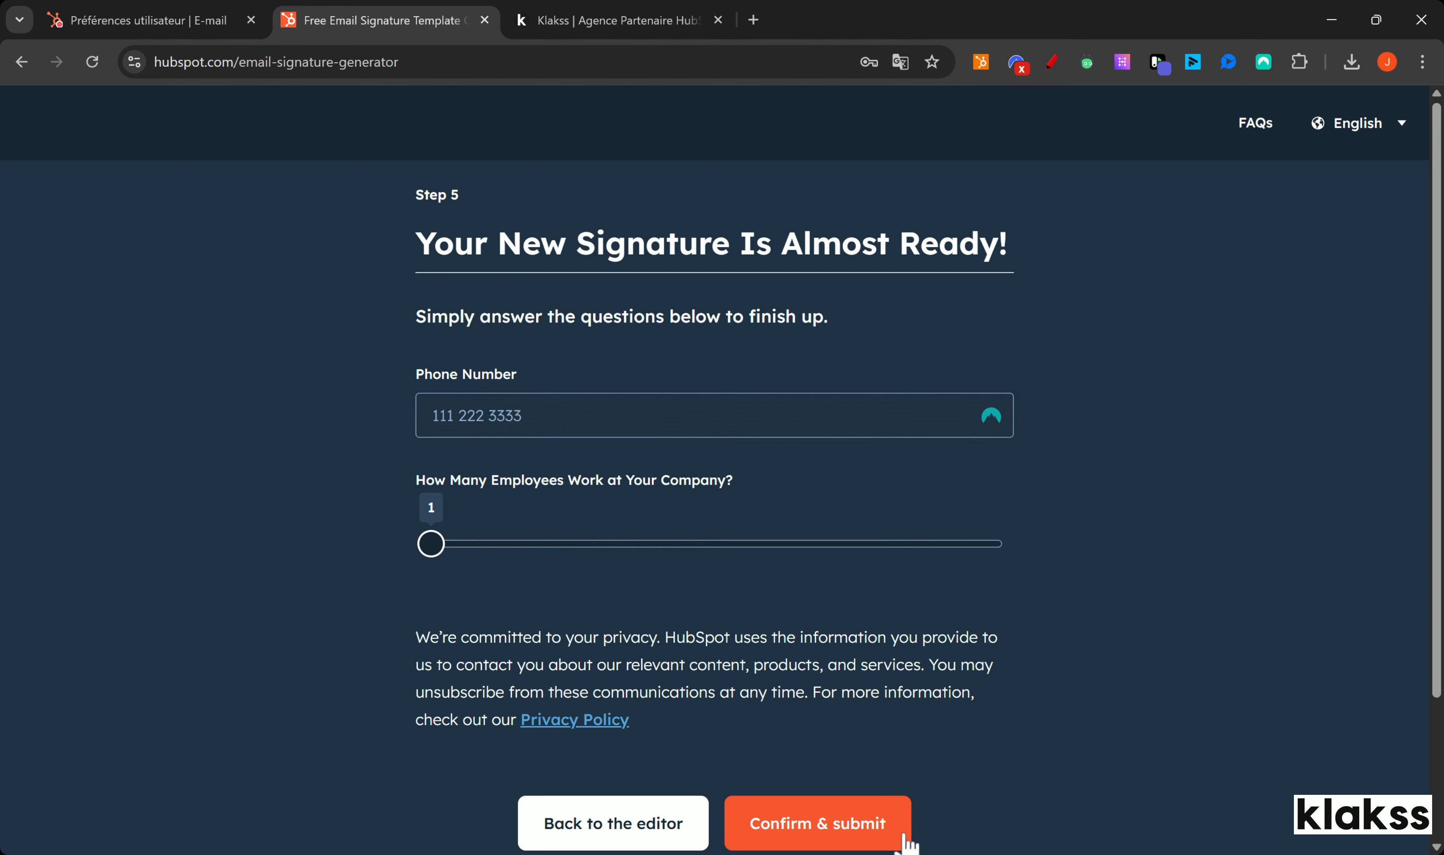
{"action": "scroll", "coordinate": [911, 832], "scroll_direction": "down", "scroll_amount": 1}
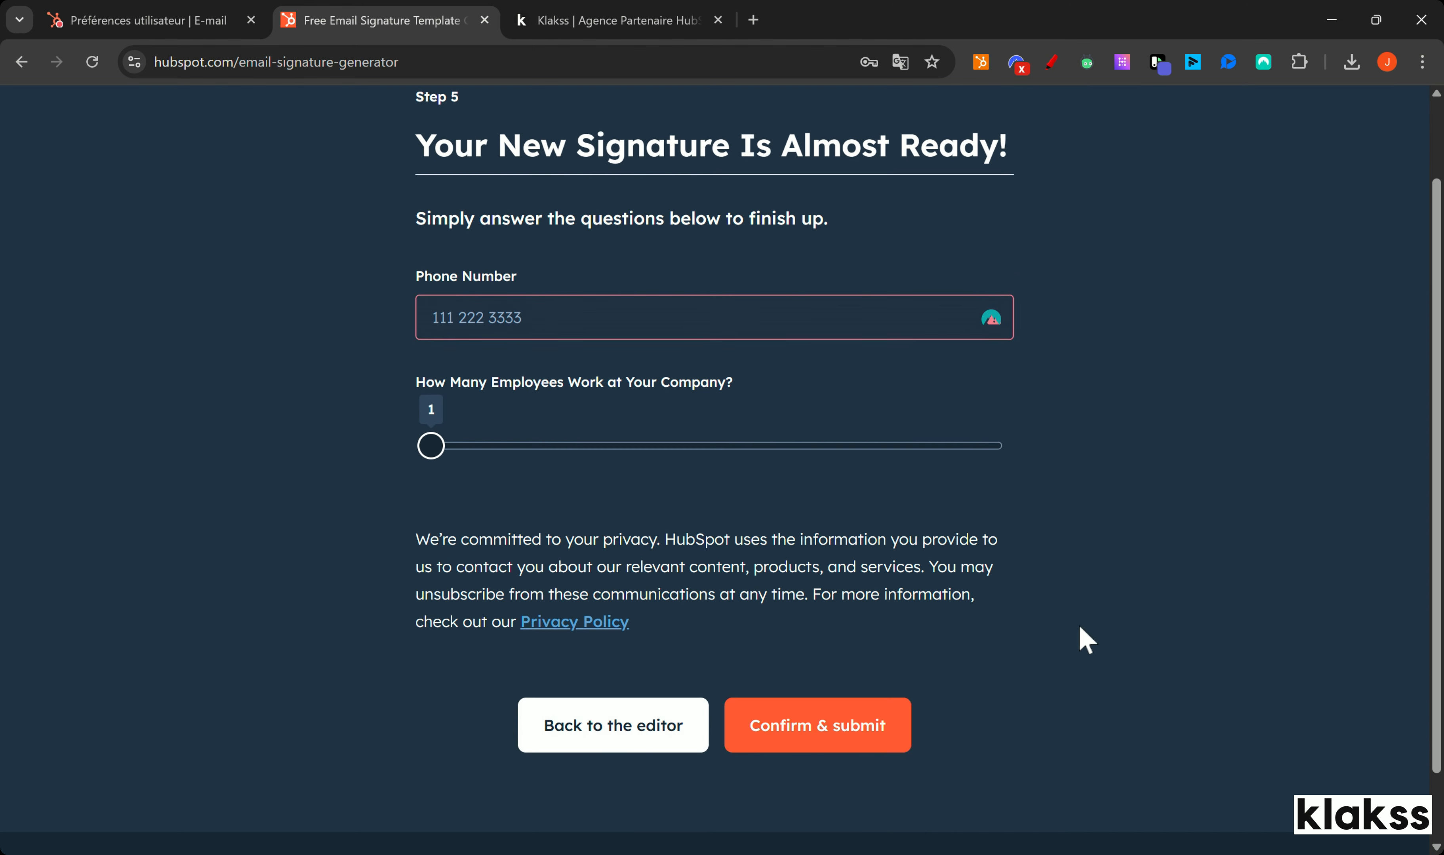
{"action": "left_click", "coordinate": [690, 305]}
{"action": "type", "text": "0000000000"}
{"action": "left_click", "coordinate": [1163, 624]}
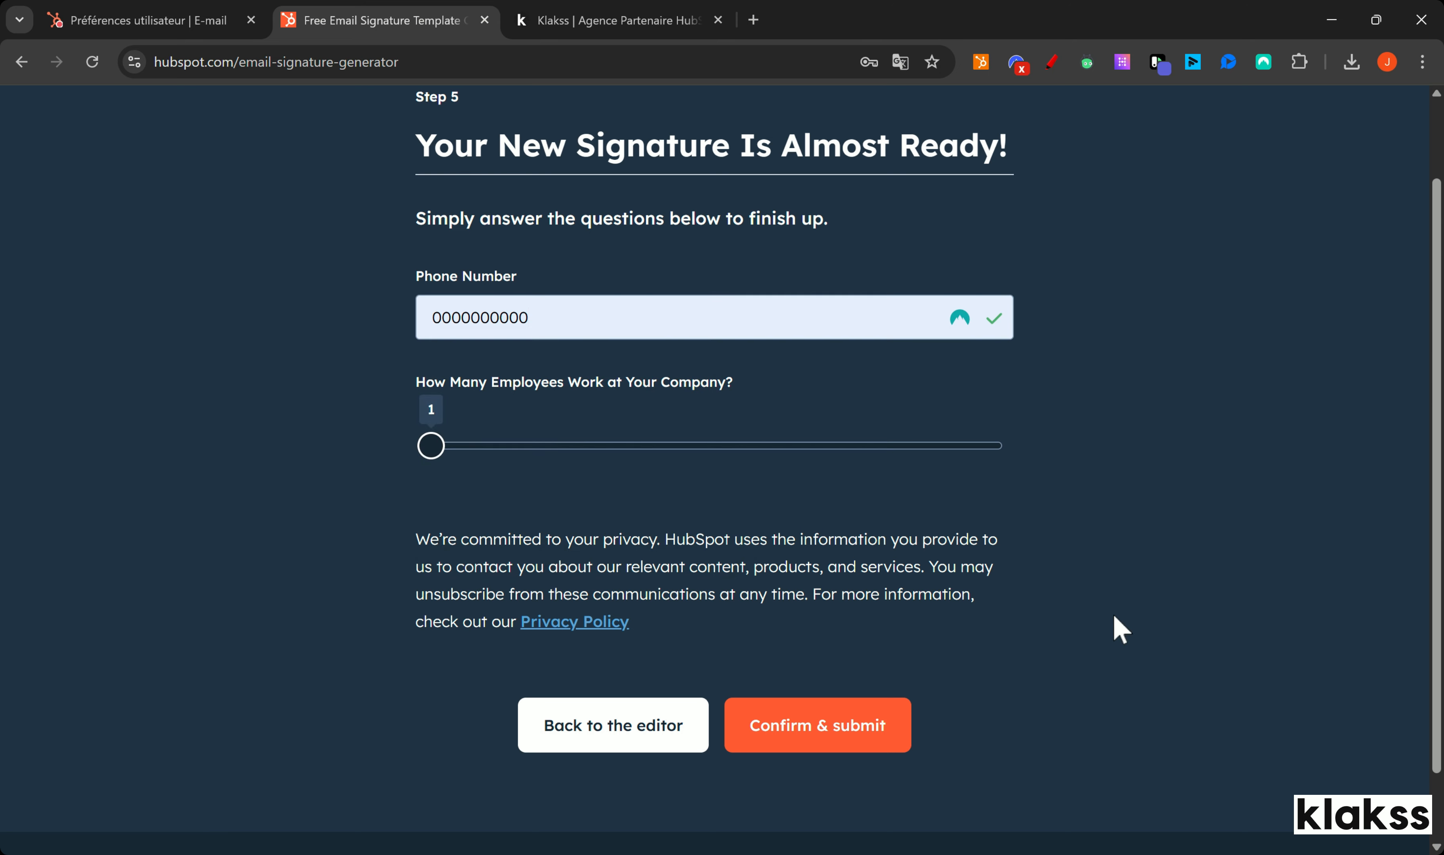
{"action": "left_click", "coordinate": [791, 732]}
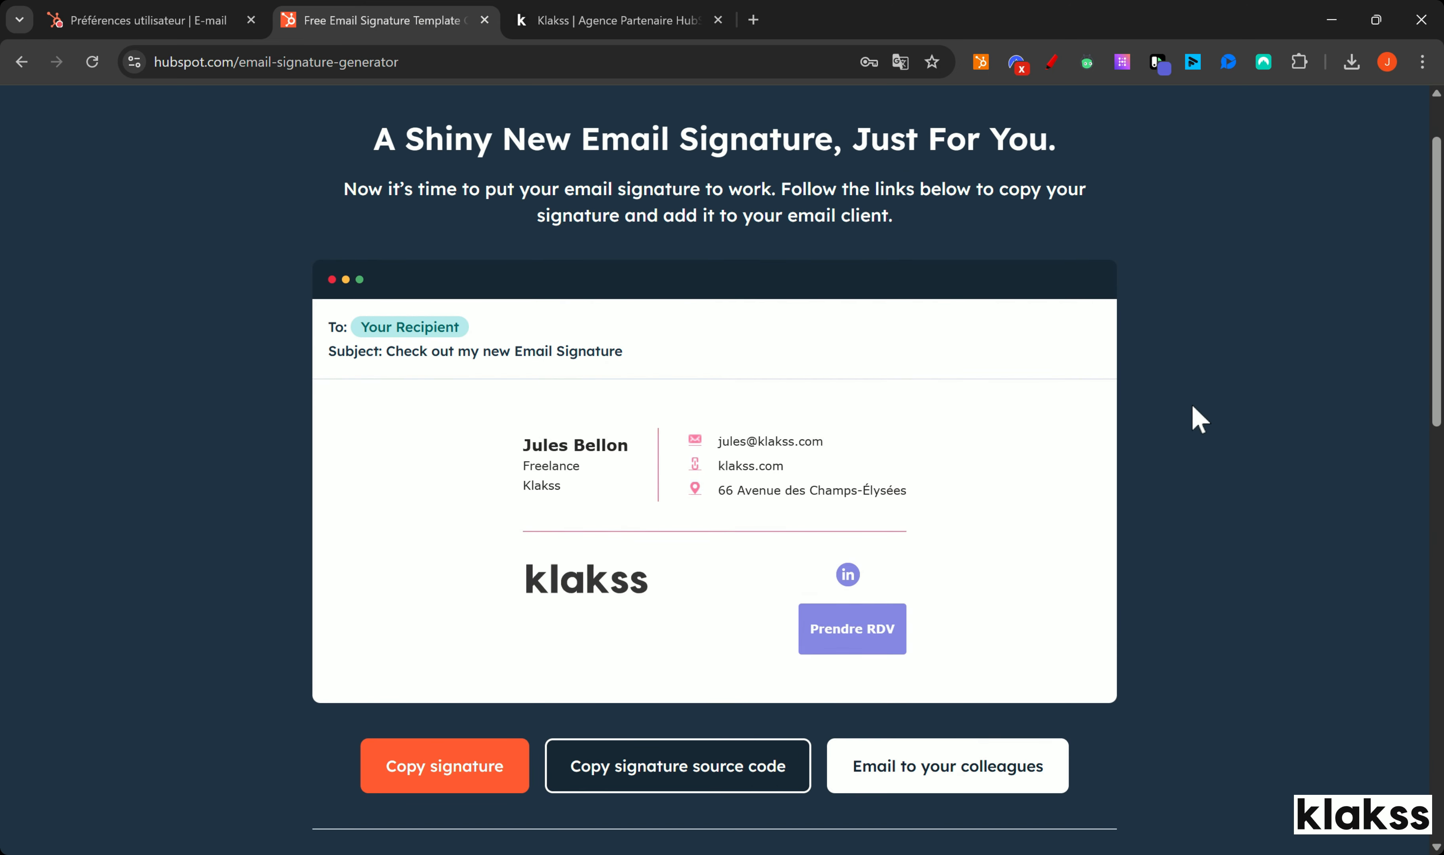
Step: Copy the signature's HTML source code and return to HubSpot's signature dialog
{"action": "scroll", "coordinate": [820, 556], "scroll_direction": "down", "scroll_amount": 1}
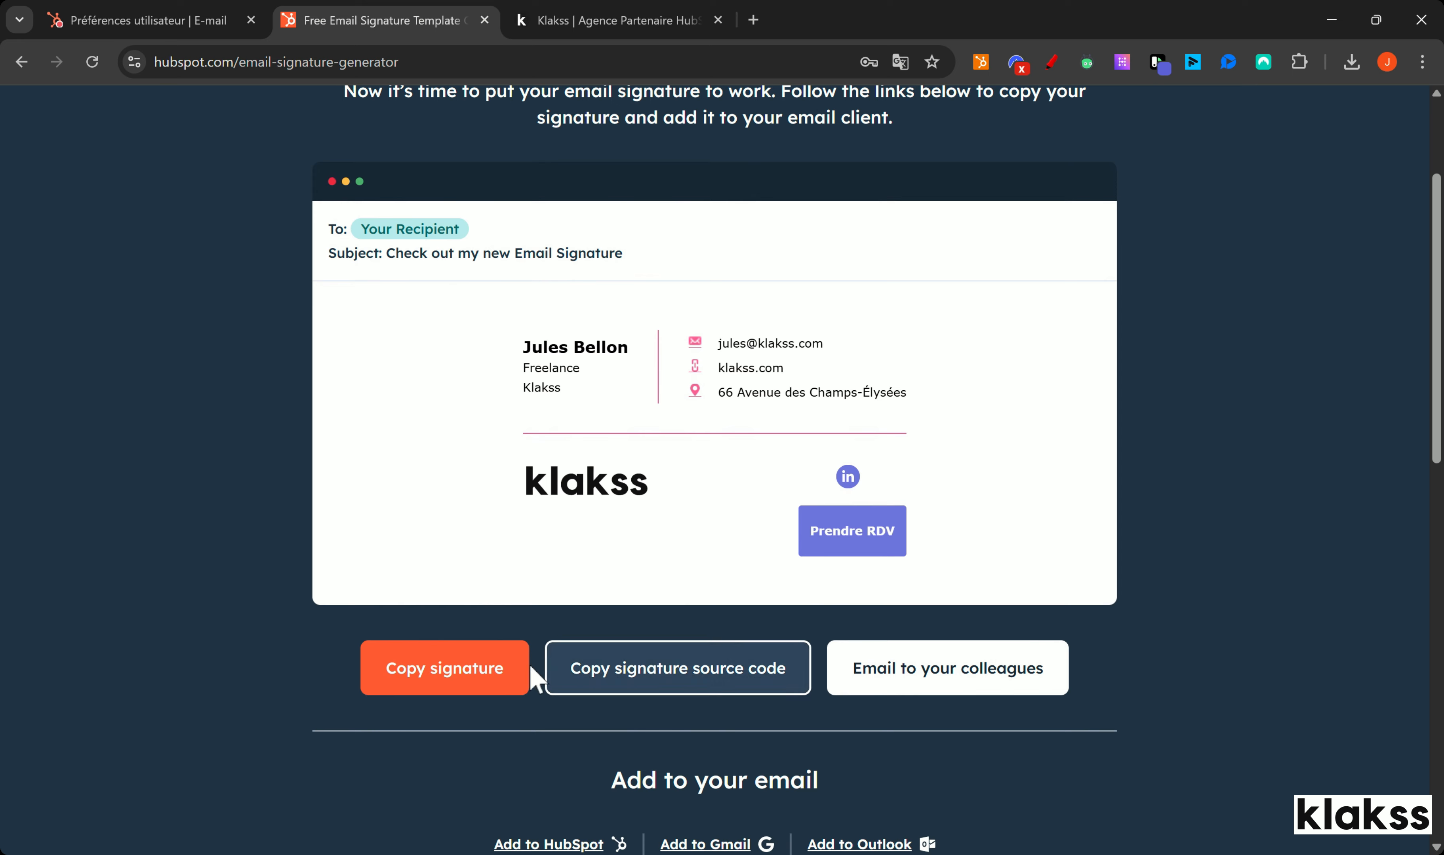
{"action": "scroll", "coordinate": [633, 565], "scroll_direction": "down", "scroll_amount": 1}
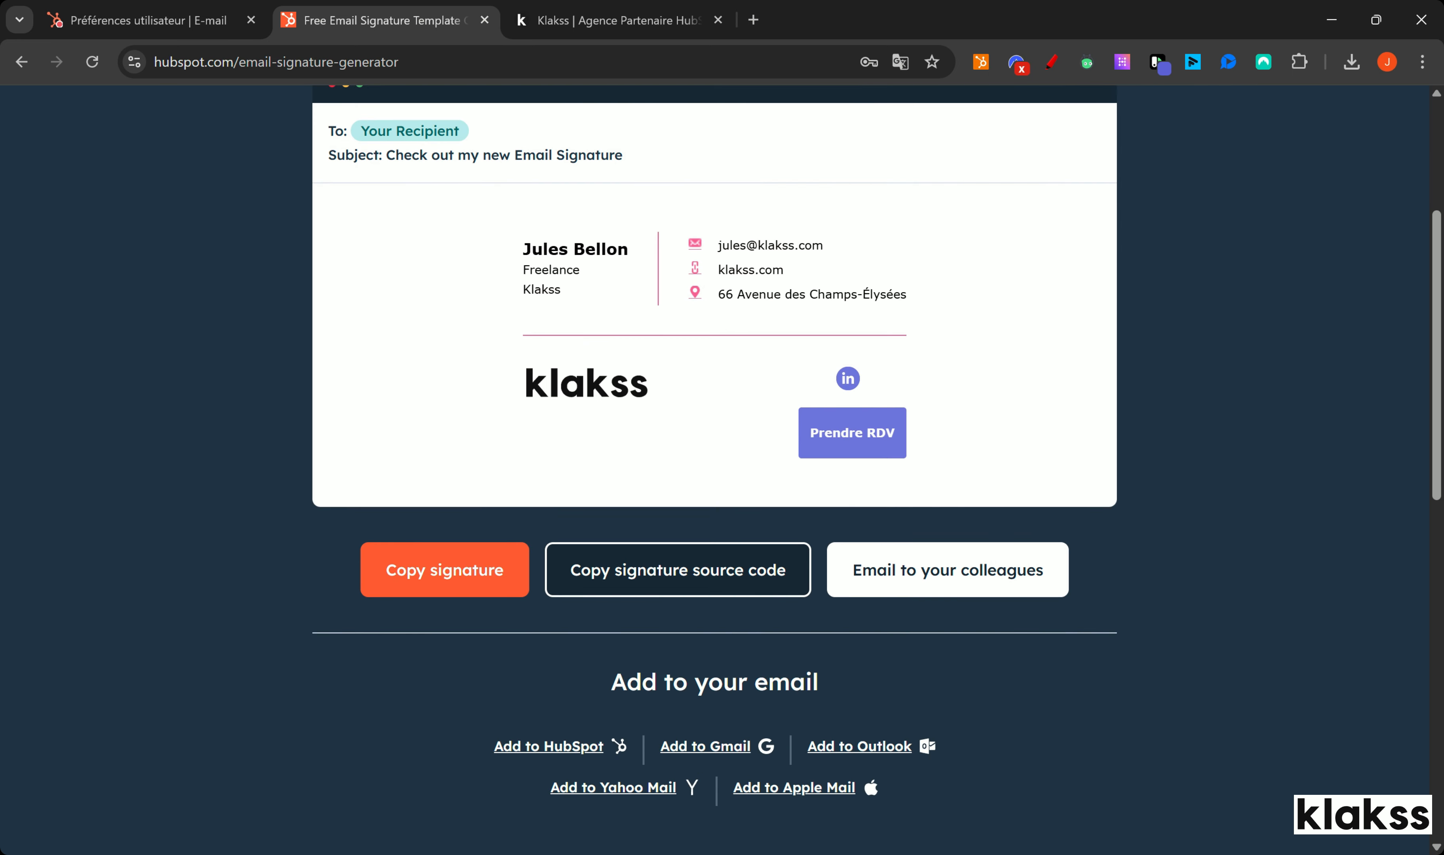
{"action": "left_click", "coordinate": [739, 586]}
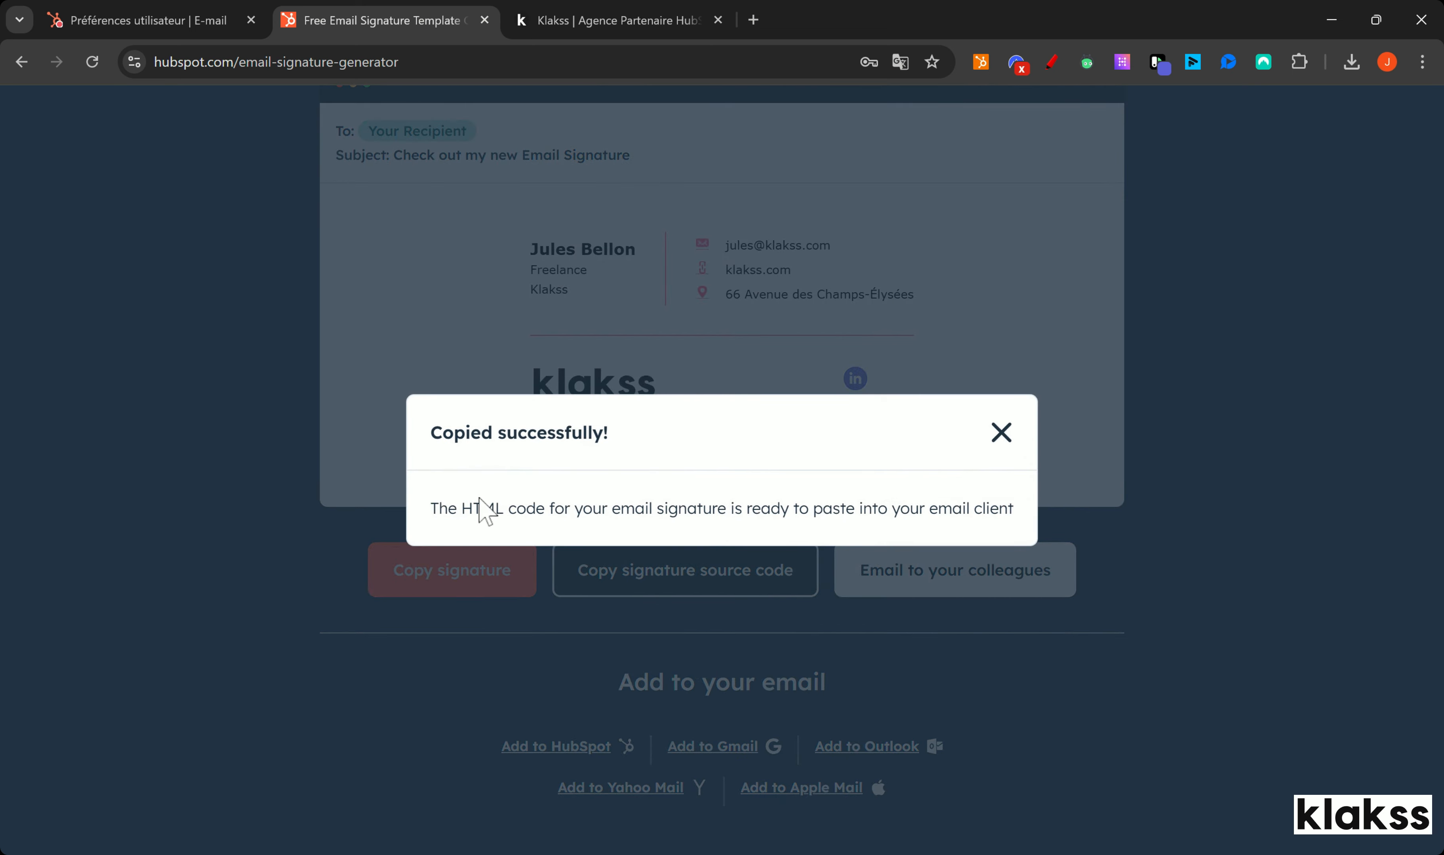
{"action": "left_click", "coordinate": [217, 22]}
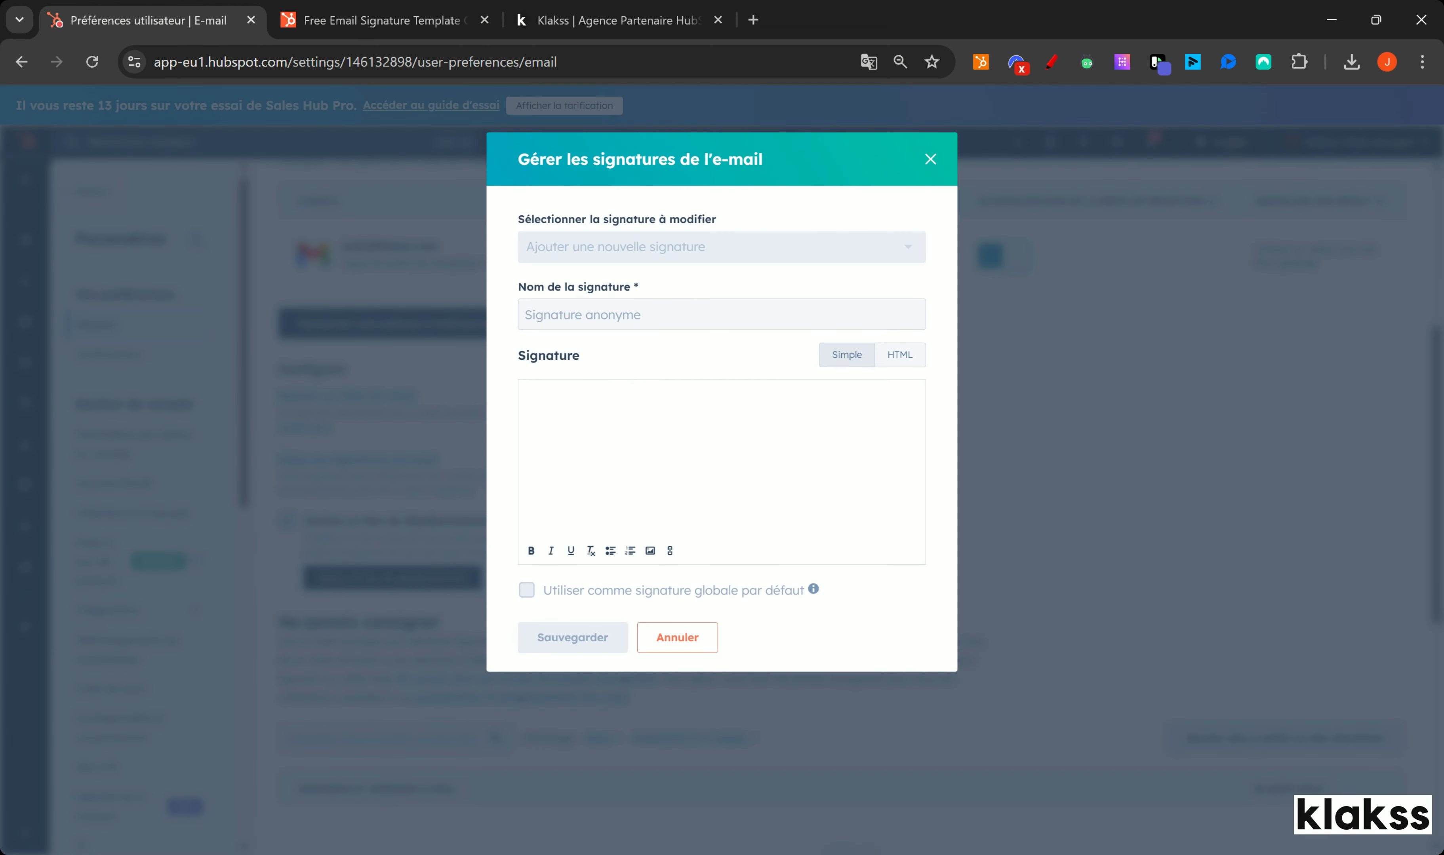
Step: Paste the copied HTML code into the signature editor in HTML mode
{"action": "left_click", "coordinate": [906, 357]}
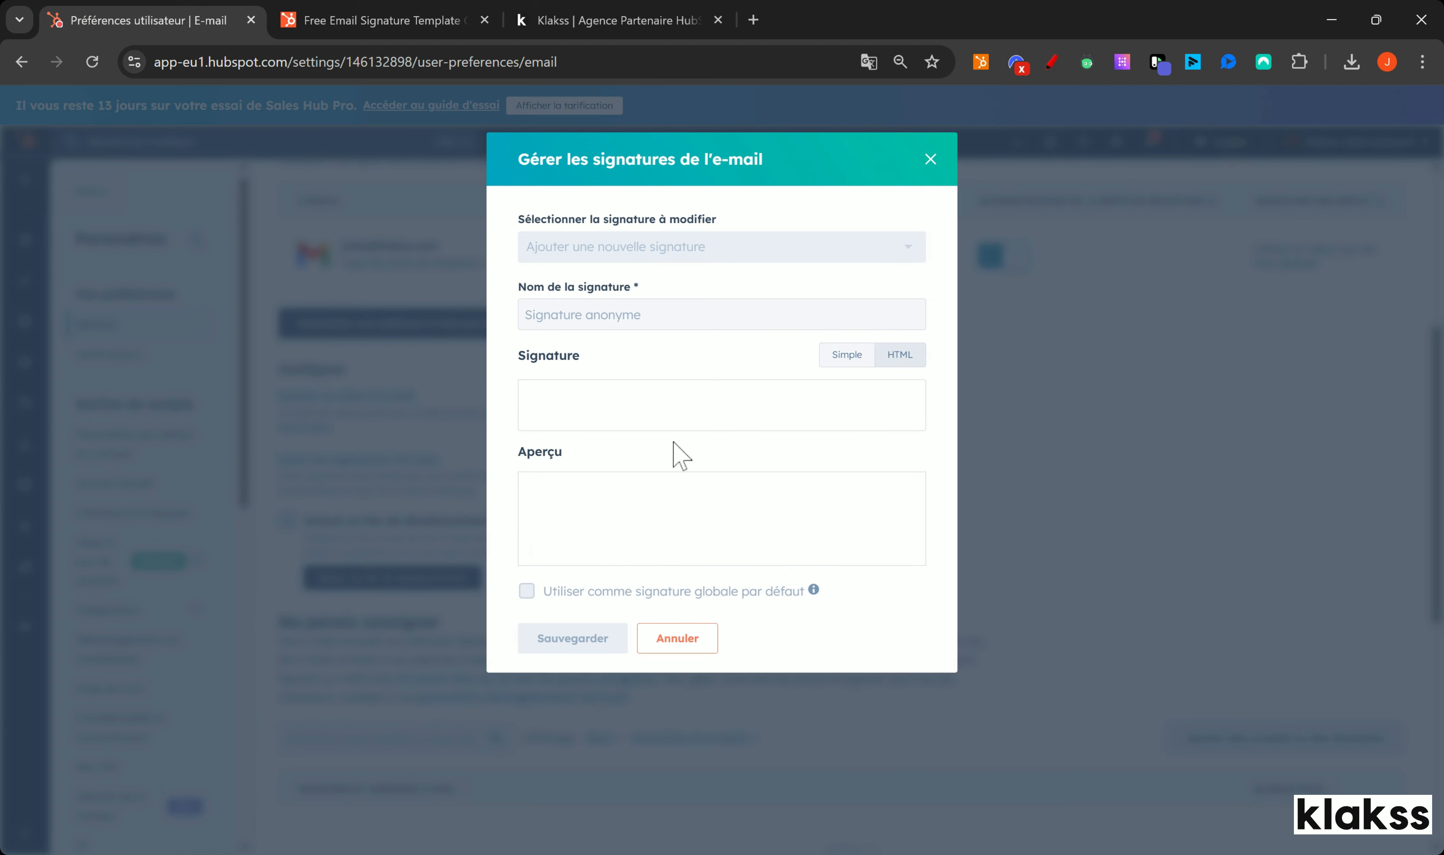
{"action": "left_click", "coordinate": [529, 395]}
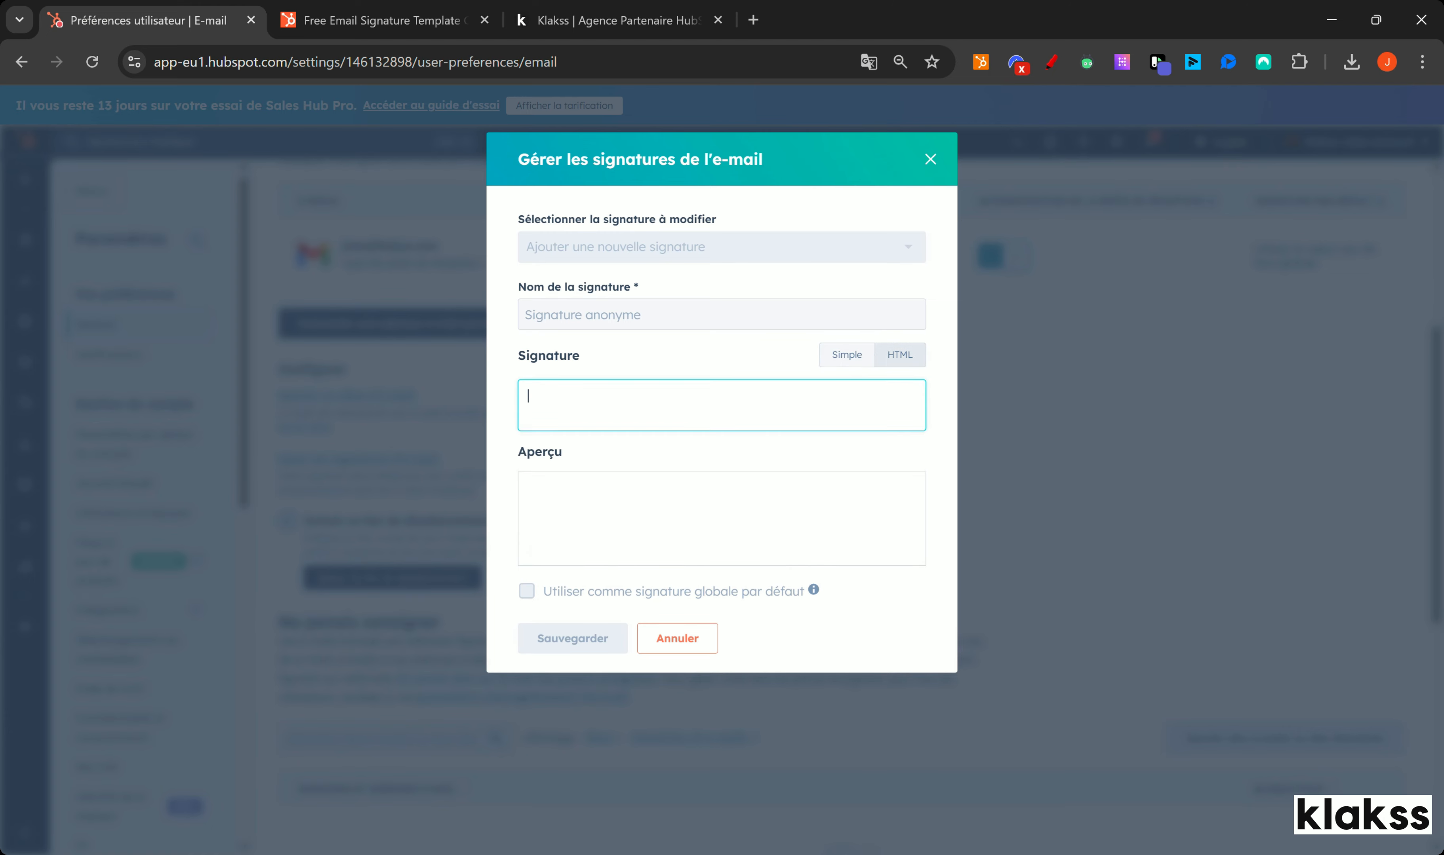
{"action": "key", "text": "ctrl+v"}
{"action": "scroll", "coordinate": [828, 548], "scroll_direction": "down", "scroll_amount": 3}
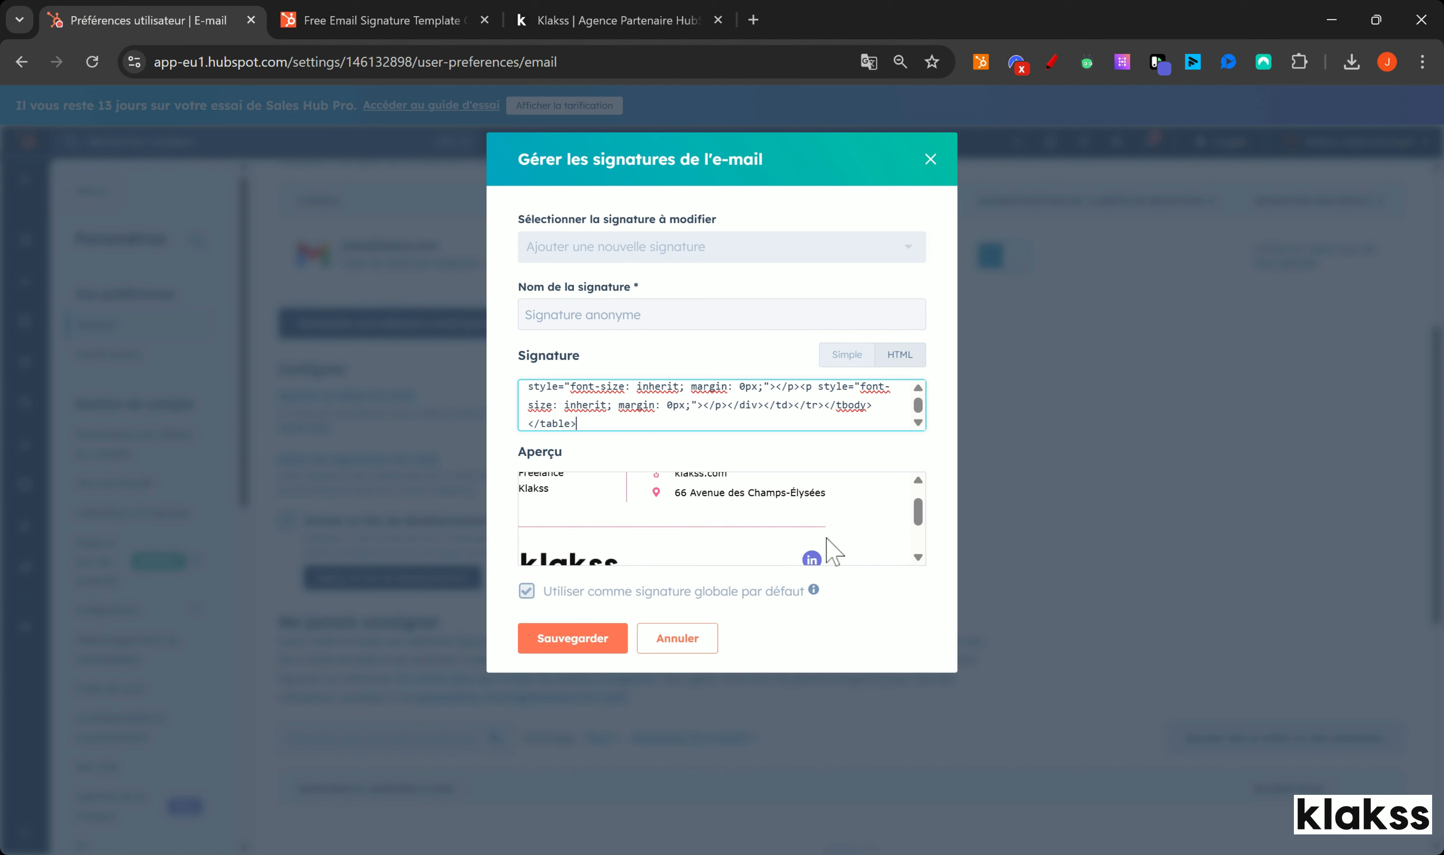
{"action": "scroll", "coordinate": [820, 539], "scroll_direction": "up", "scroll_amount": 3}
Step: Name the signature after the user, save it as the global default, and close the dialog
{"action": "left_click", "coordinate": [525, 315]}
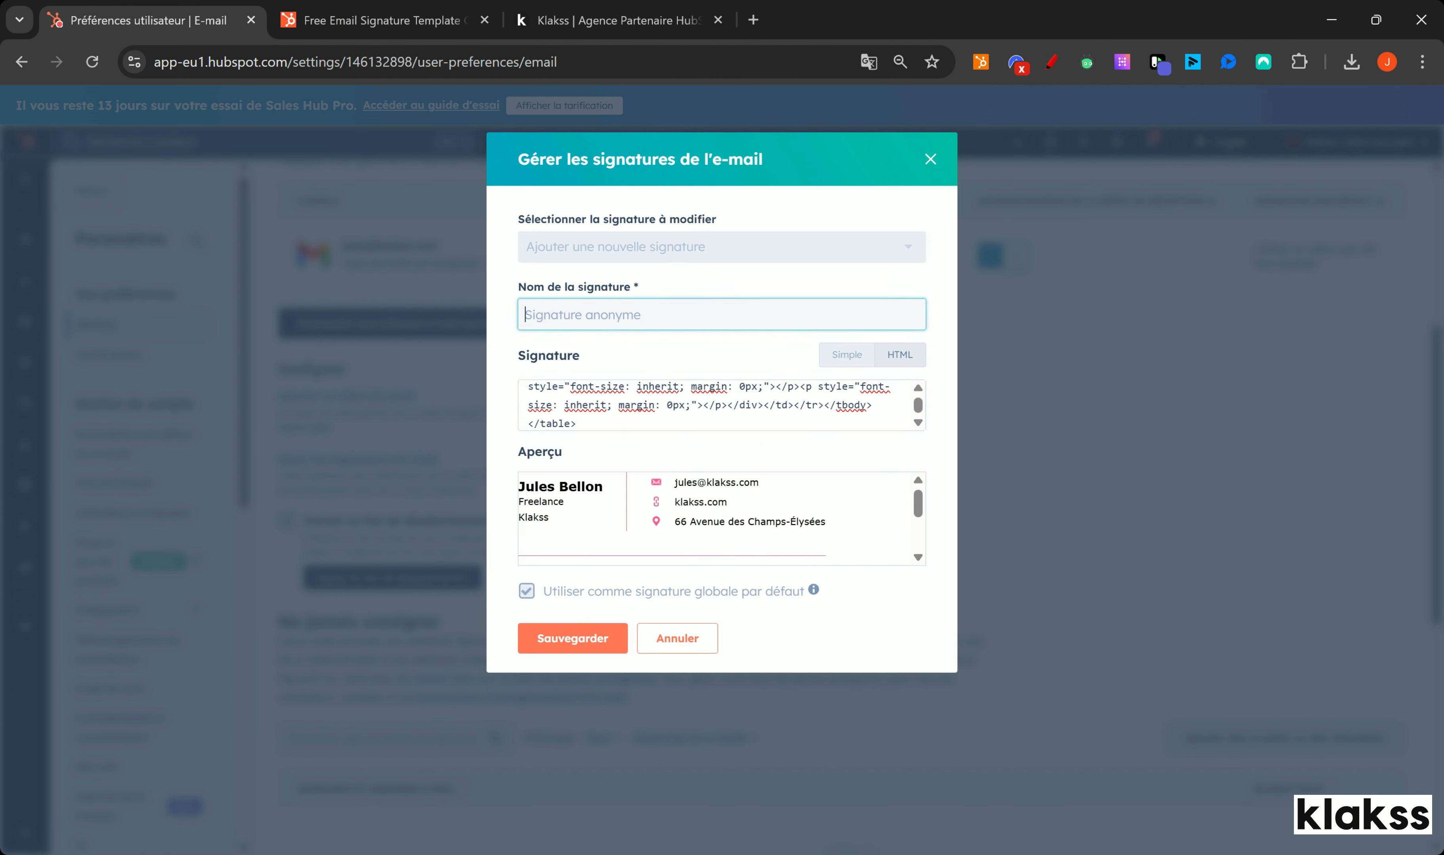
{"action": "type", "text": "Jules signature"}
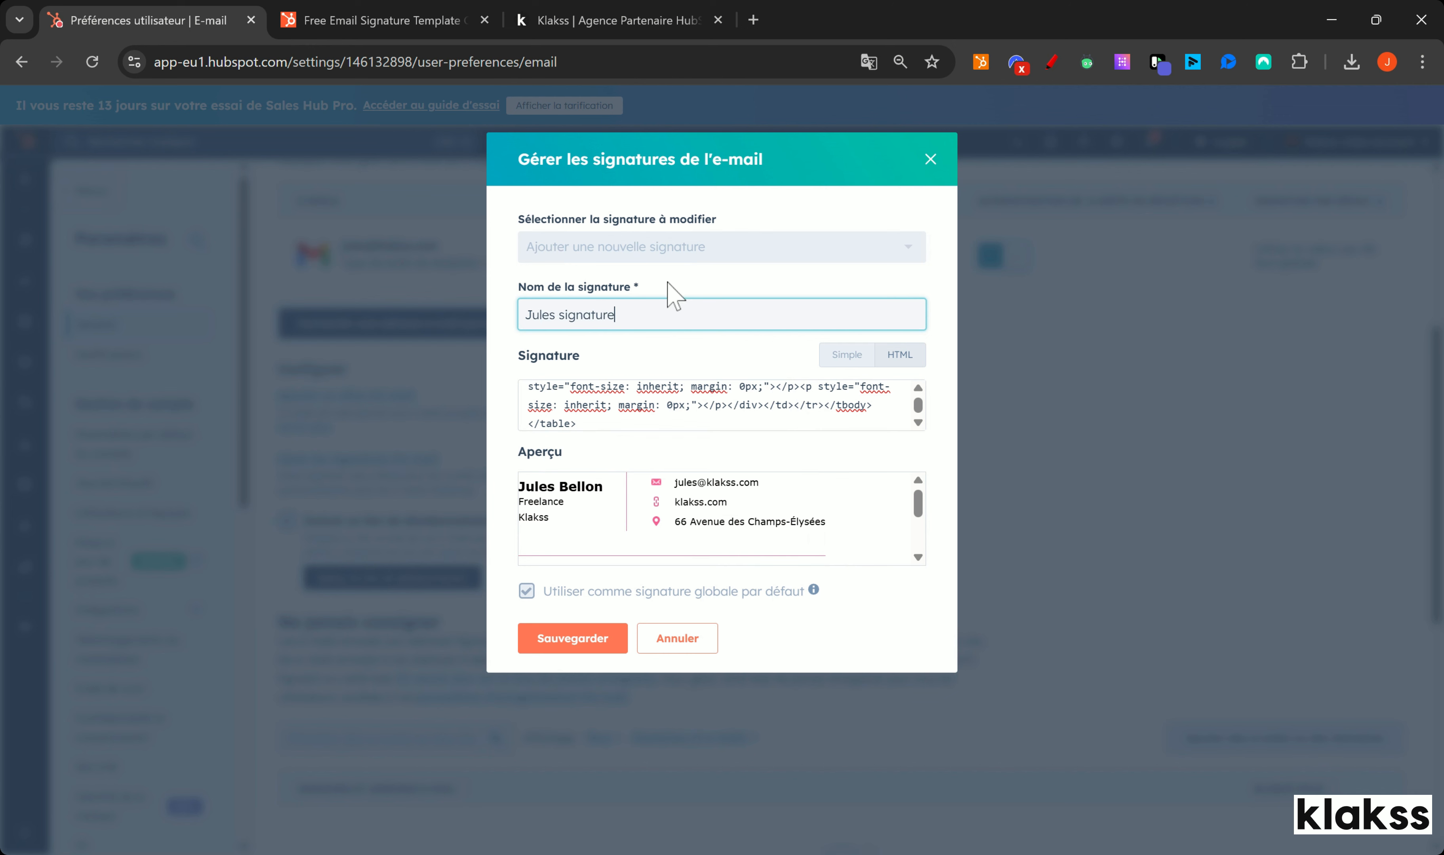
{"action": "left_click", "coordinate": [569, 638]}
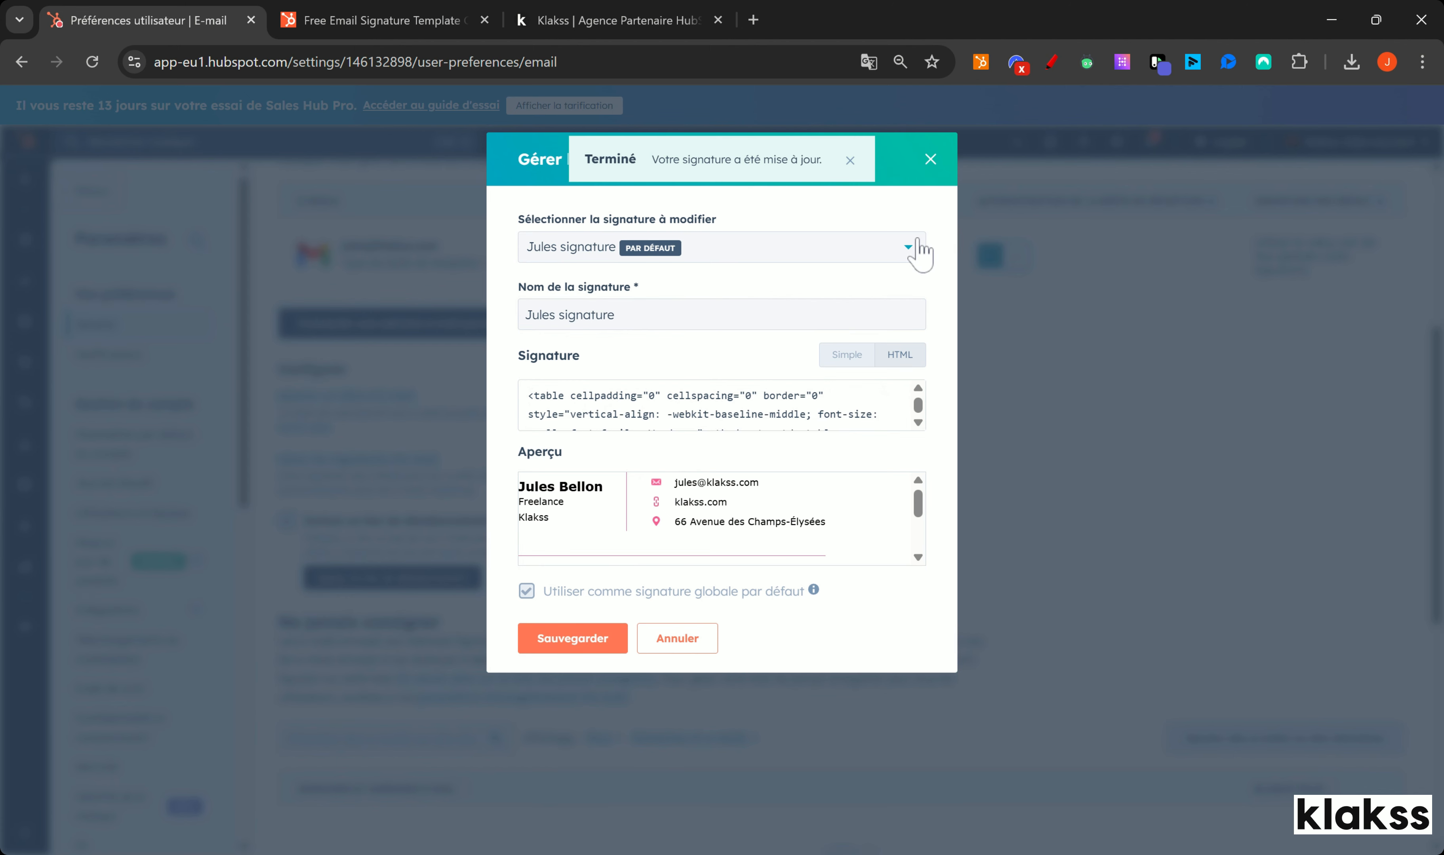
{"action": "left_click", "coordinate": [908, 246]}
{"action": "left_click", "coordinate": [911, 244]}
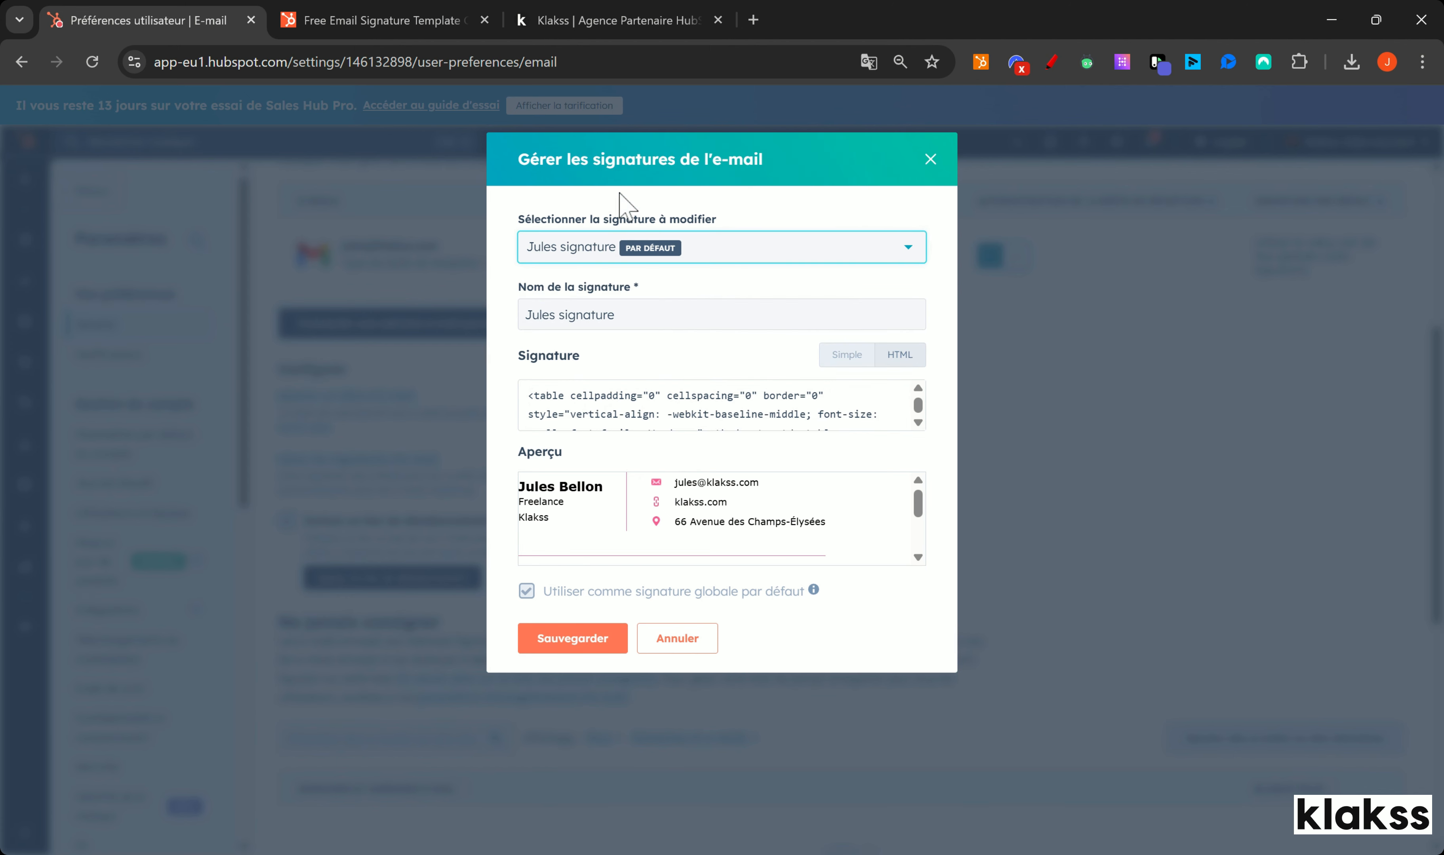
{"action": "left_click", "coordinate": [931, 159]}
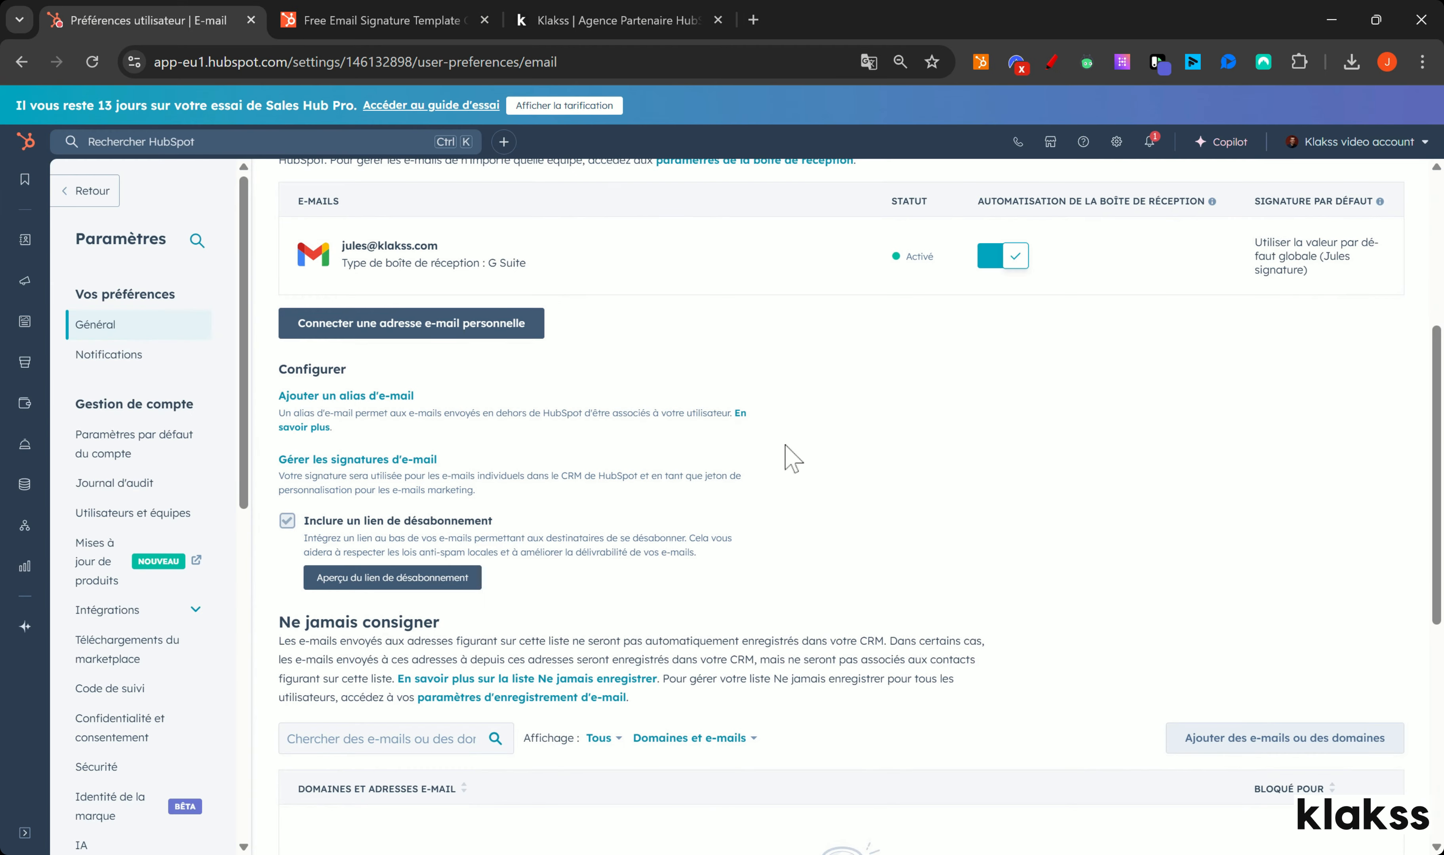
Step: Circle the Ne jamais consigner section in red with the pen tool
{"action": "scroll", "coordinate": [468, 498], "scroll_direction": "up", "scroll_amount": 5}
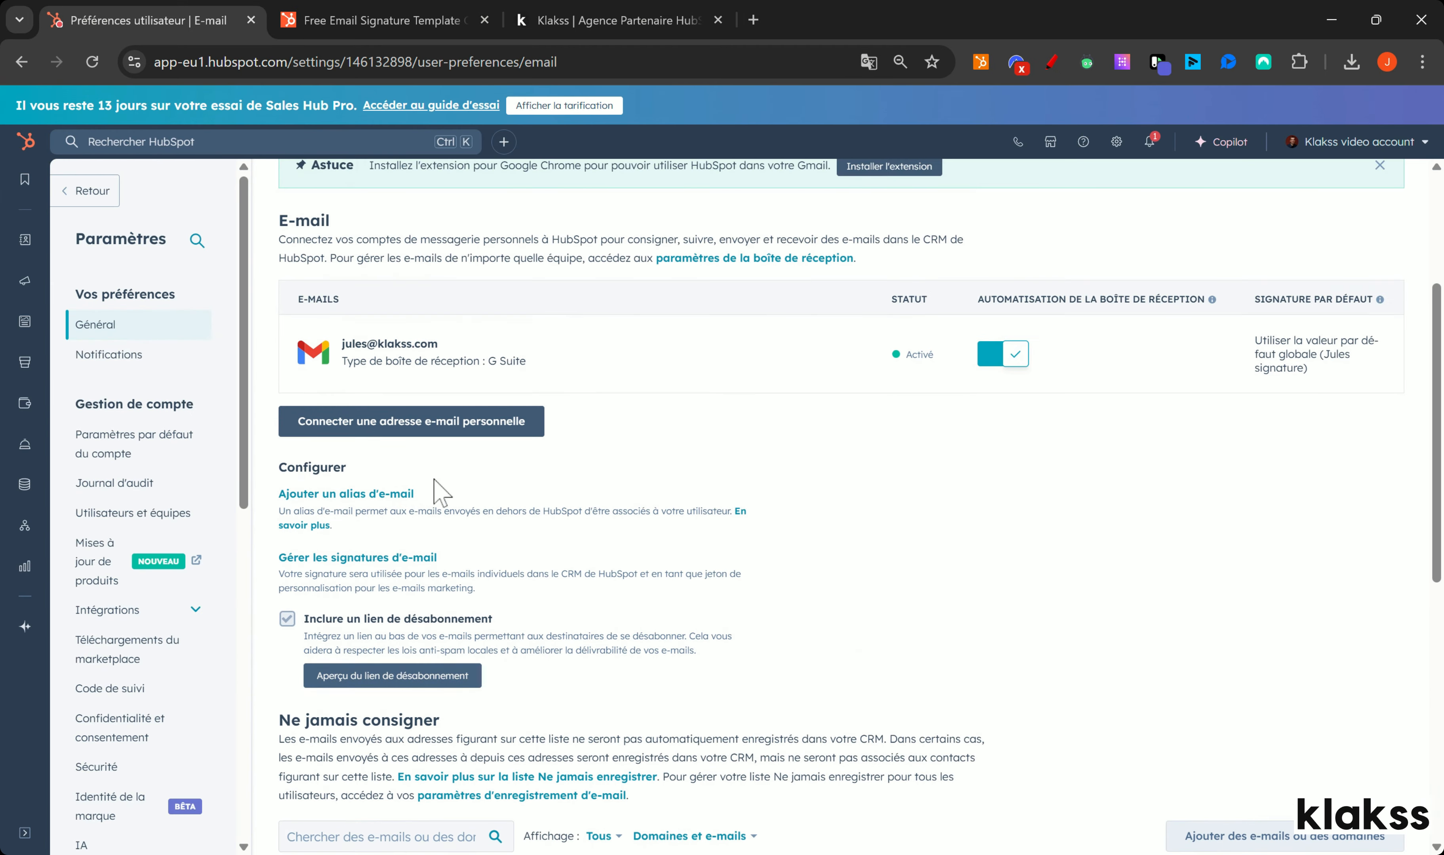
{"action": "scroll", "coordinate": [454, 331], "scroll_direction": "down", "scroll_amount": 10}
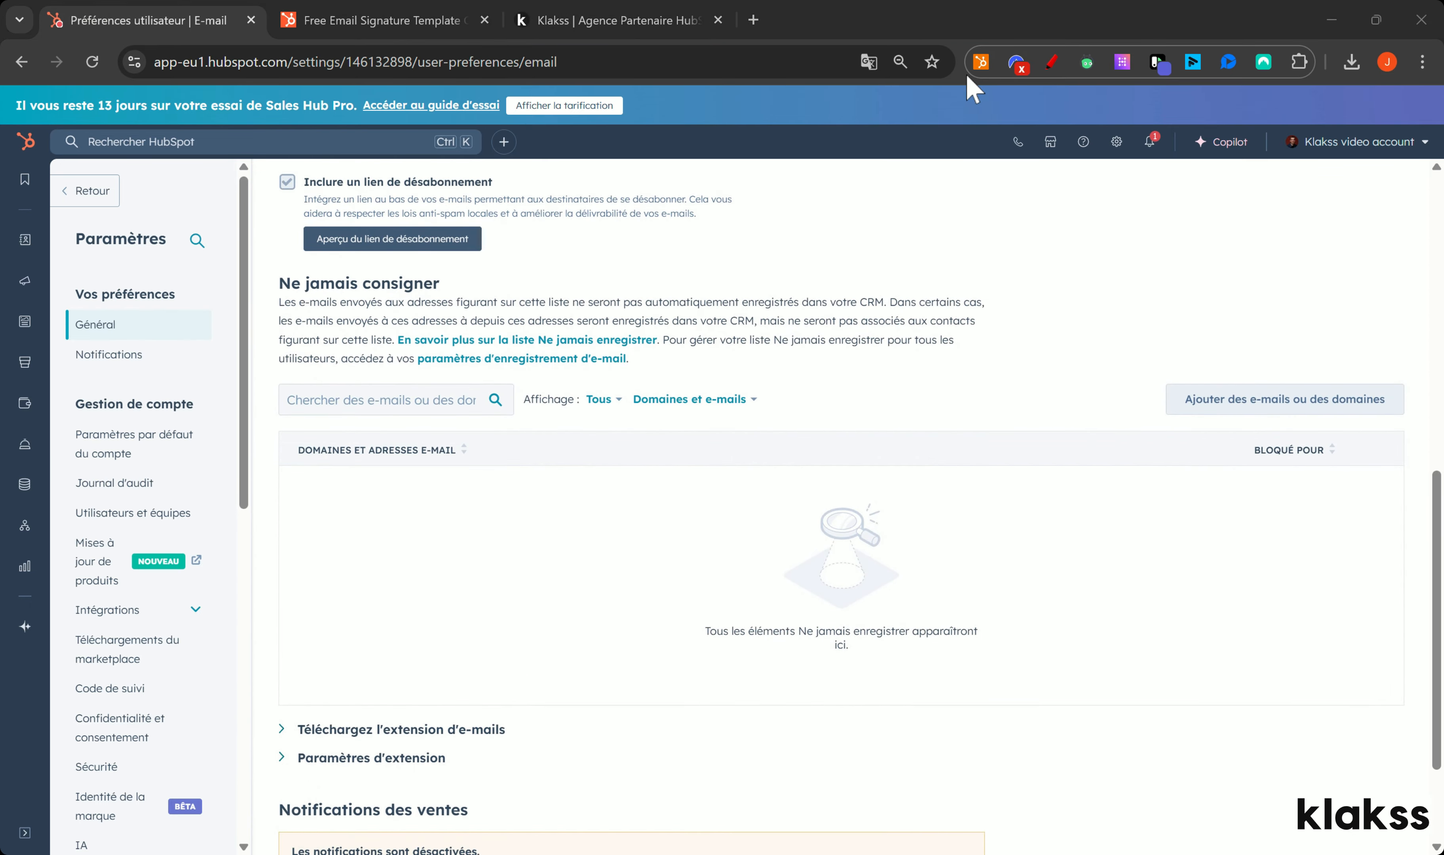
{"action": "left_click", "coordinate": [1051, 62]}
{"action": "mouse_move", "coordinate": [422, 262]}
{"action": "left_mouse_down"}
{"action": "mouse_move", "coordinate": [282, 267]}
{"action": "mouse_move", "coordinate": [262, 375]}
{"action": "mouse_move", "coordinate": [370, 430]}
{"action": "left_mouse_up"}
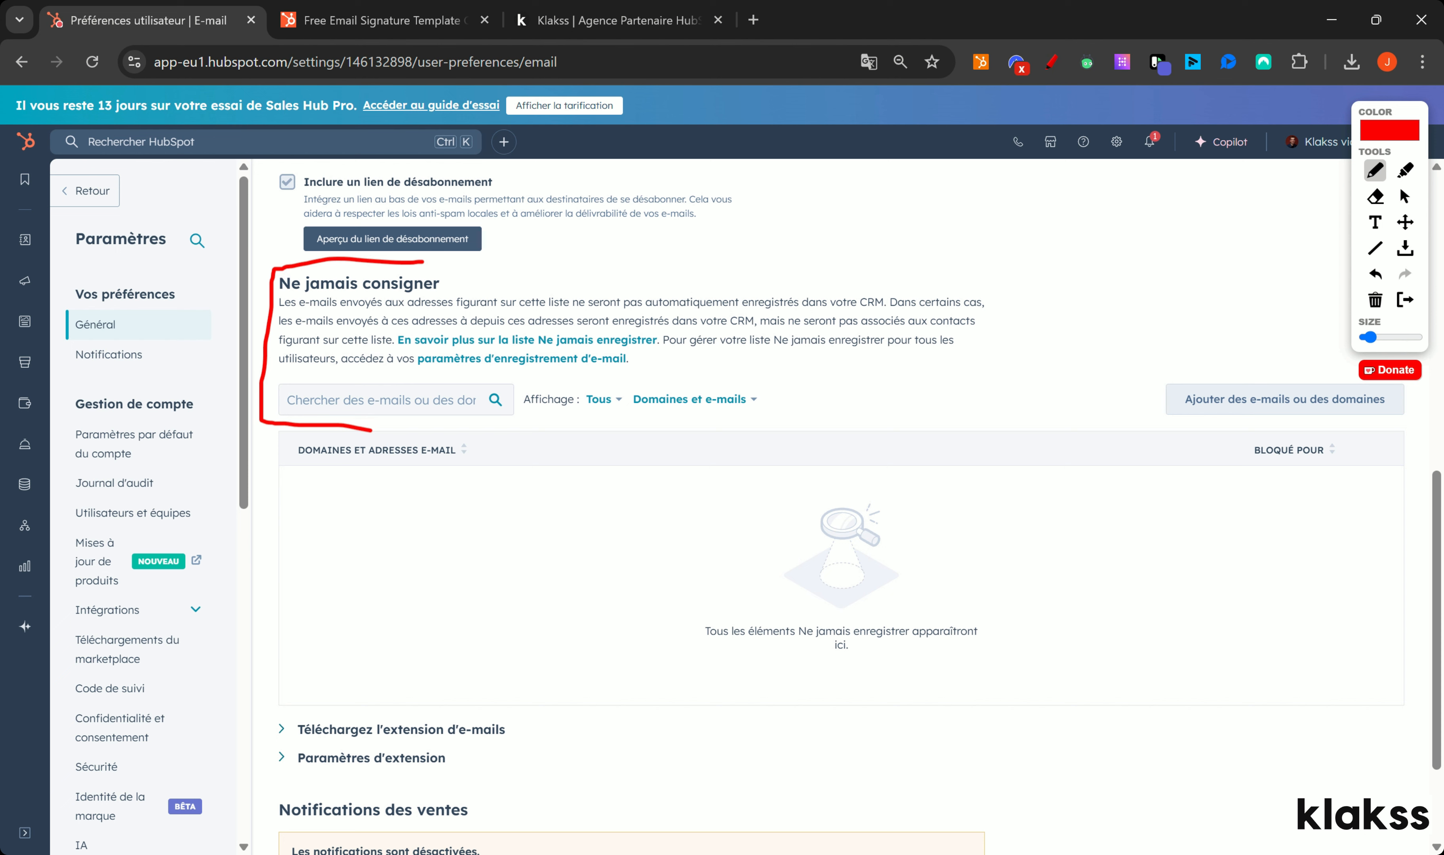
Step: Clear the red marking and open the form to add never-log e-mails or domains
{"action": "left_click", "coordinate": [1374, 299]}
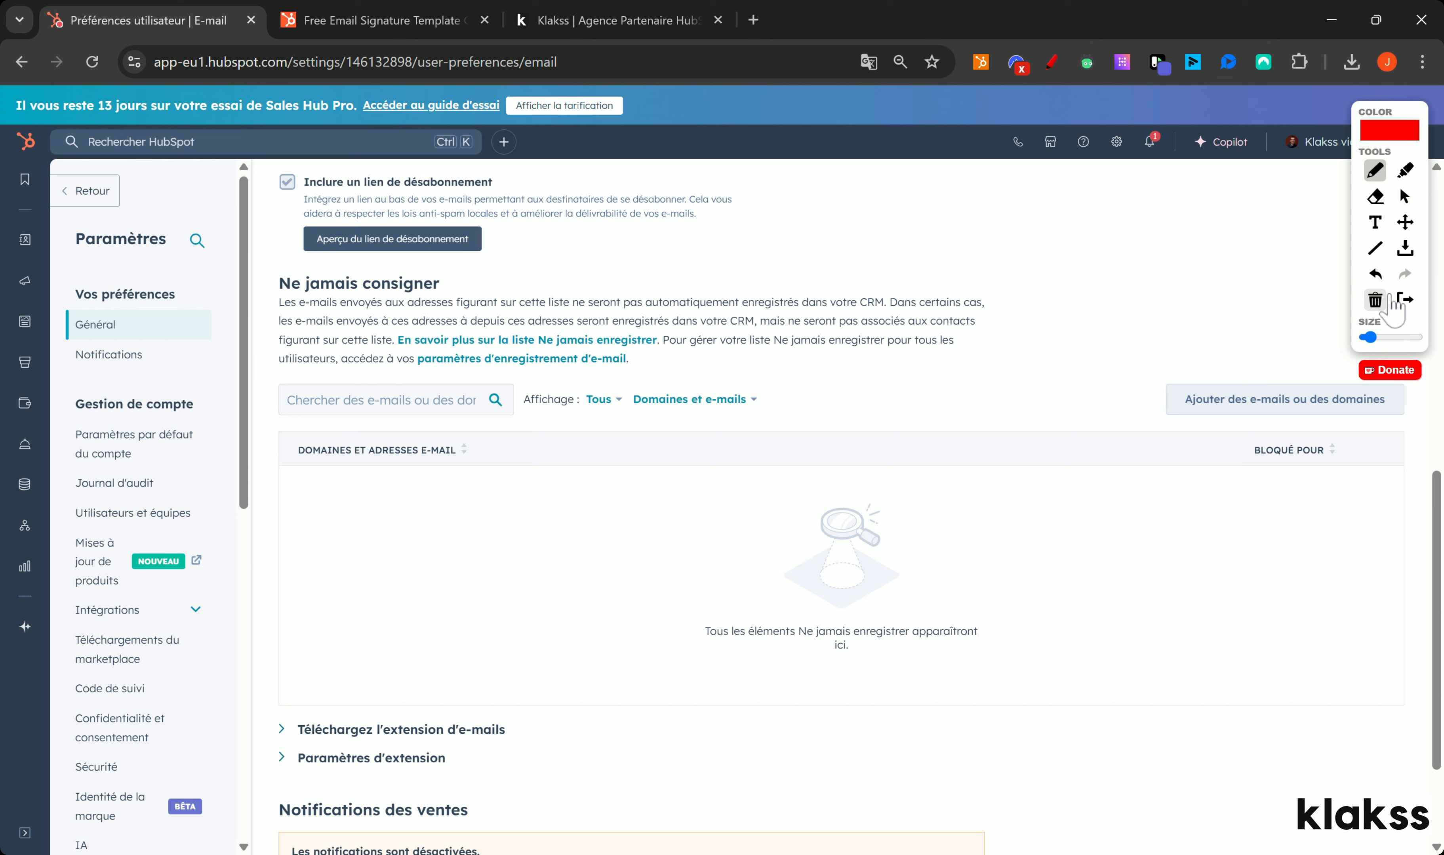
{"action": "left_click", "coordinate": [1404, 299]}
{"action": "left_click", "coordinate": [1295, 410]}
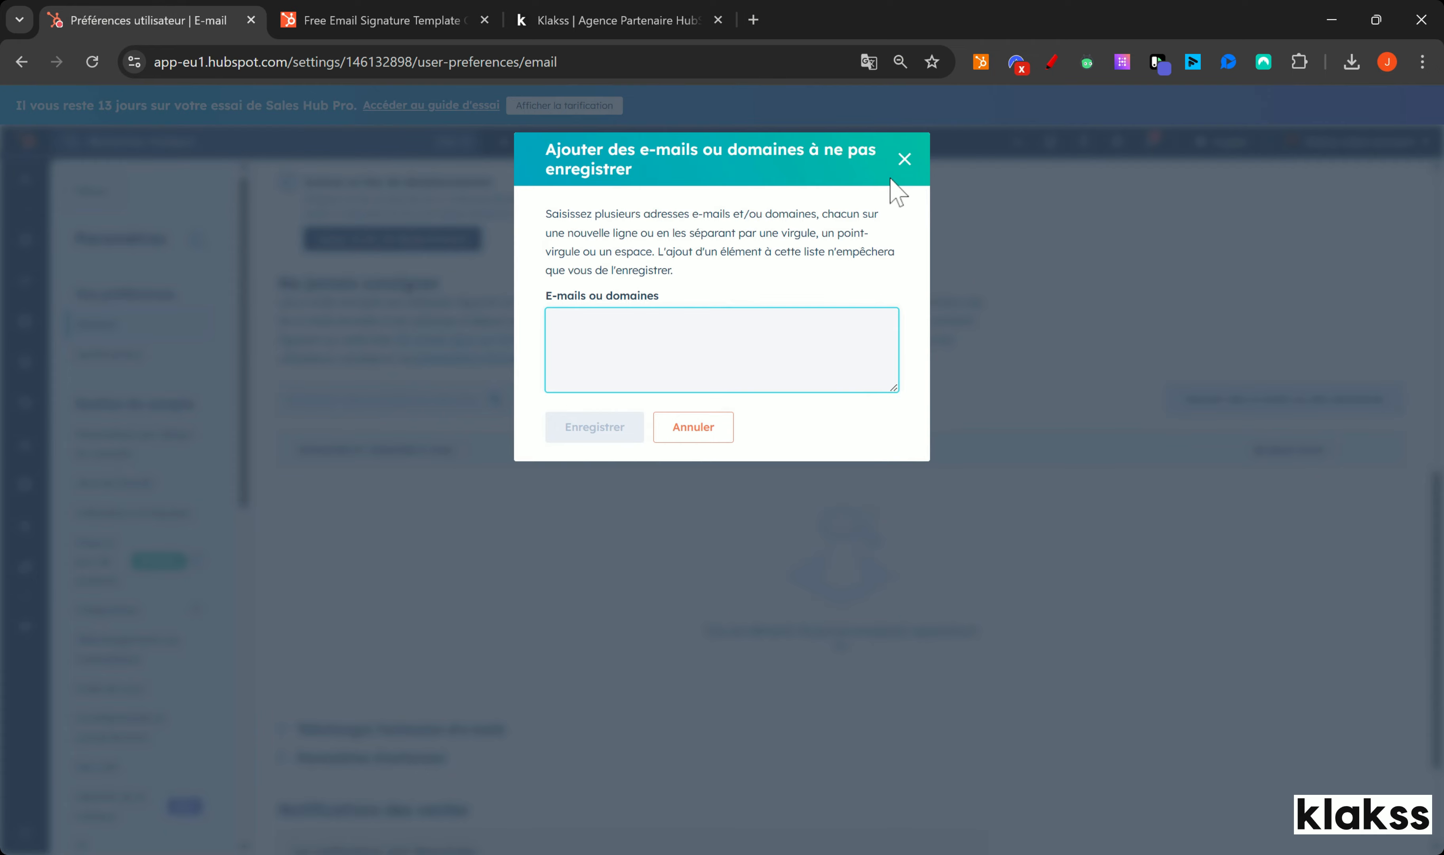
Step: Close the add e-mails form with nothing entered and expand the Objets settings group
{"action": "left_click", "coordinate": [904, 159]}
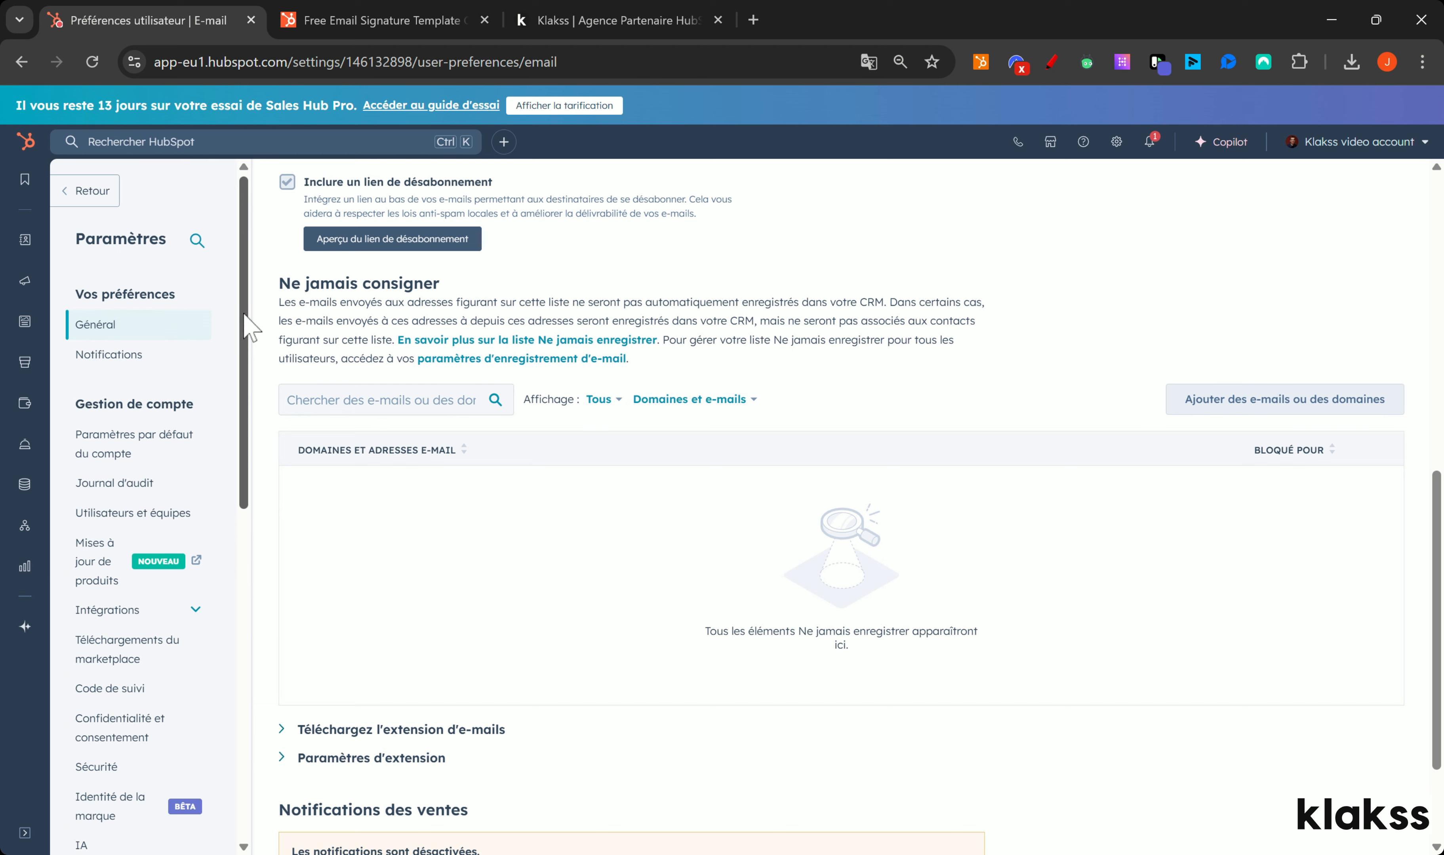
{"action": "left_click_drag", "start_coordinate": [245, 328], "coordinate": [248, 436]}
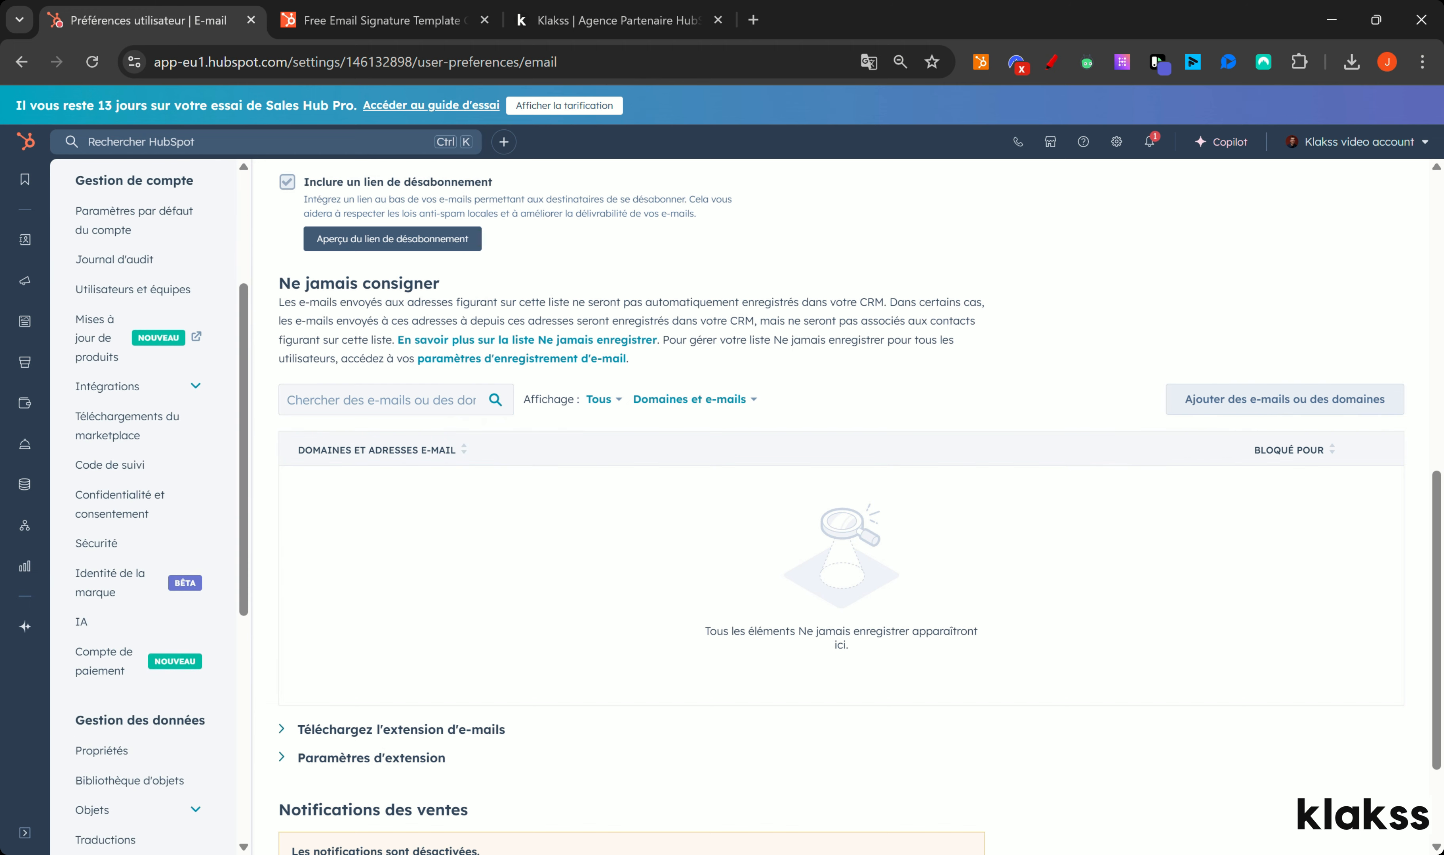
{"action": "left_click_drag", "start_coordinate": [253, 387], "coordinate": [252, 549]}
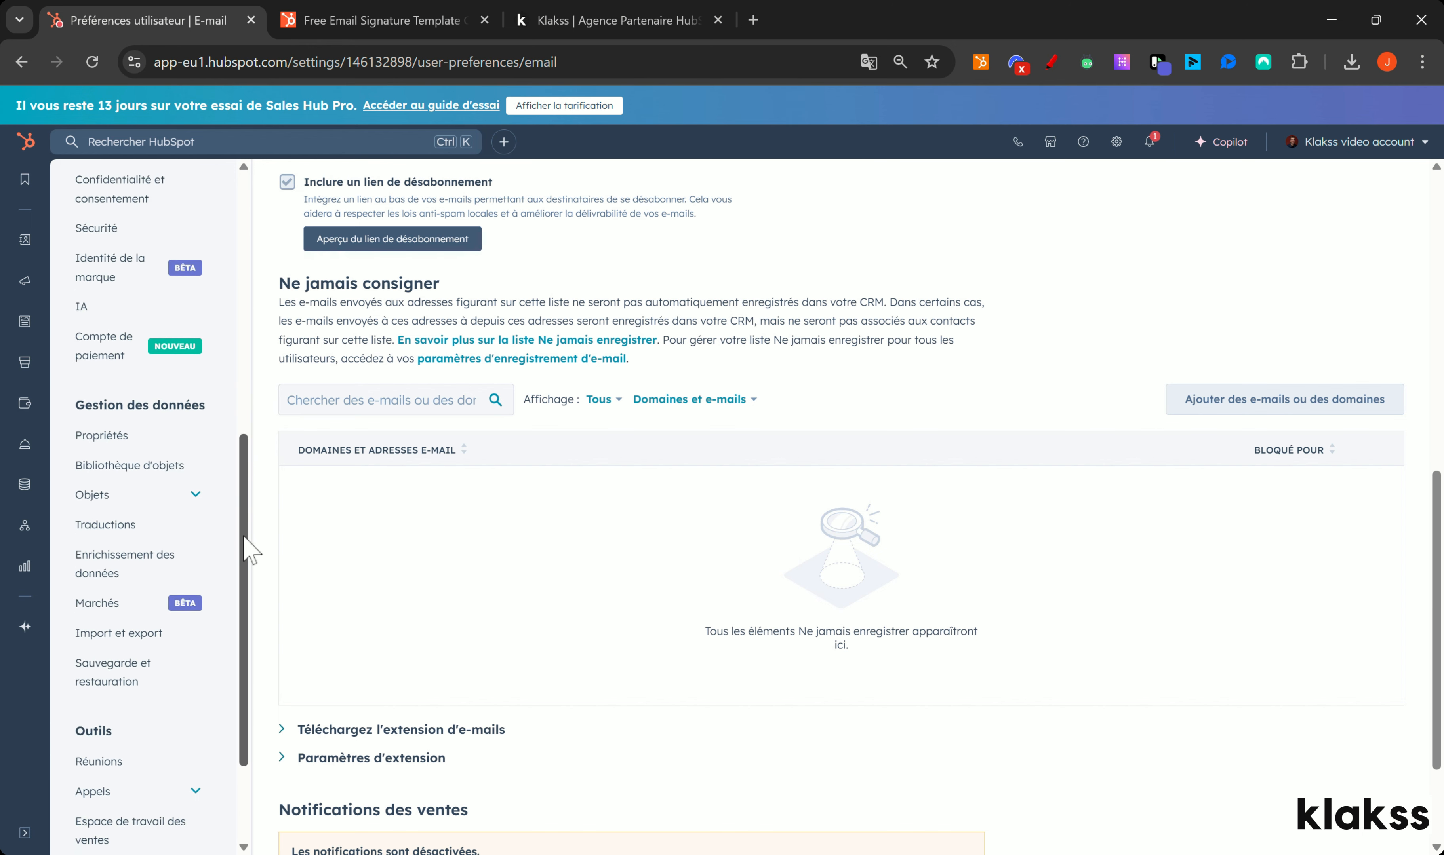
{"action": "left_click", "coordinate": [182, 479]}
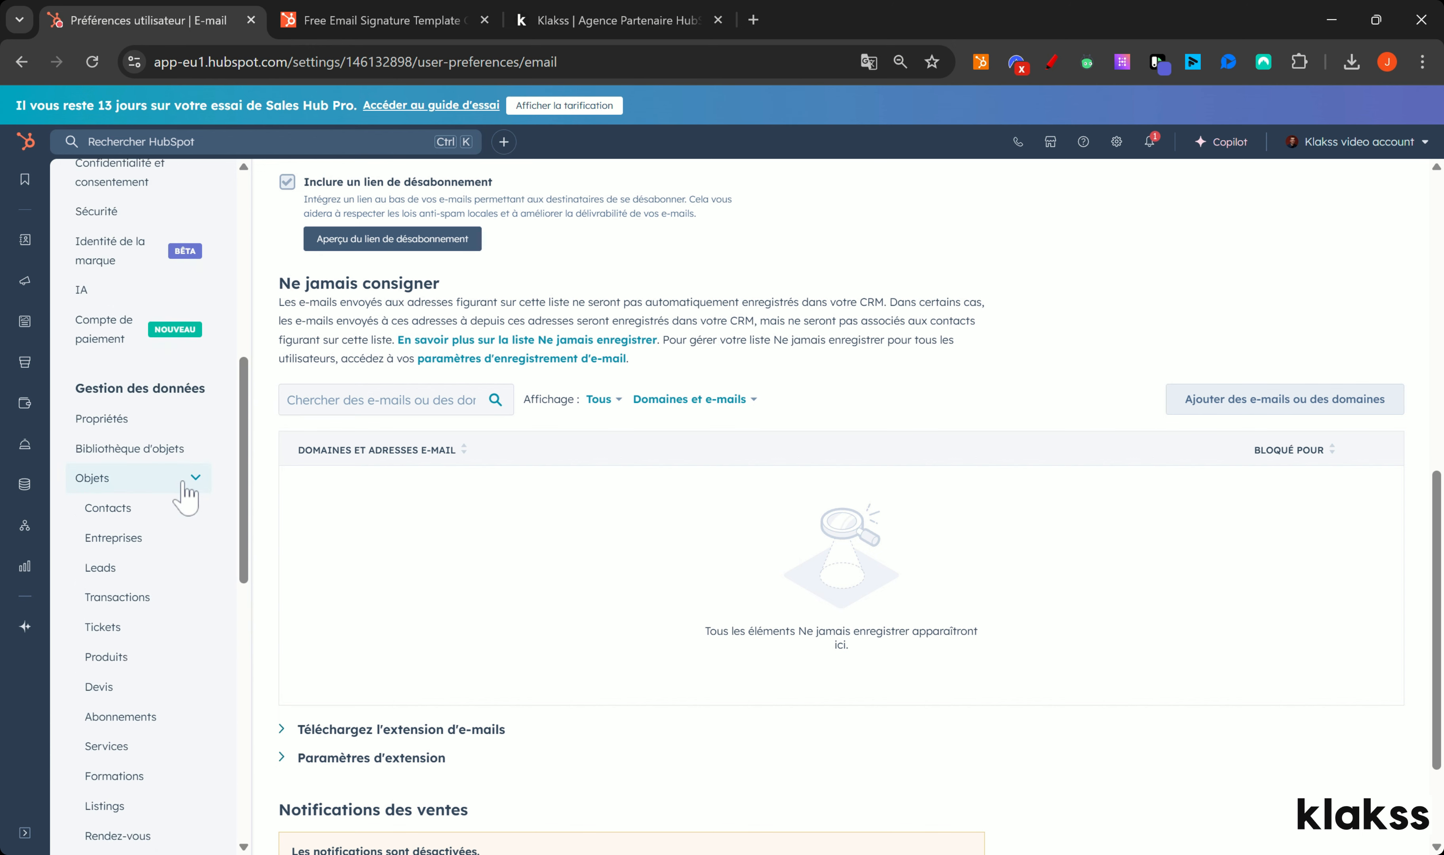
{"action": "scroll", "coordinate": [147, 615], "scroll_direction": "down", "scroll_amount": 3}
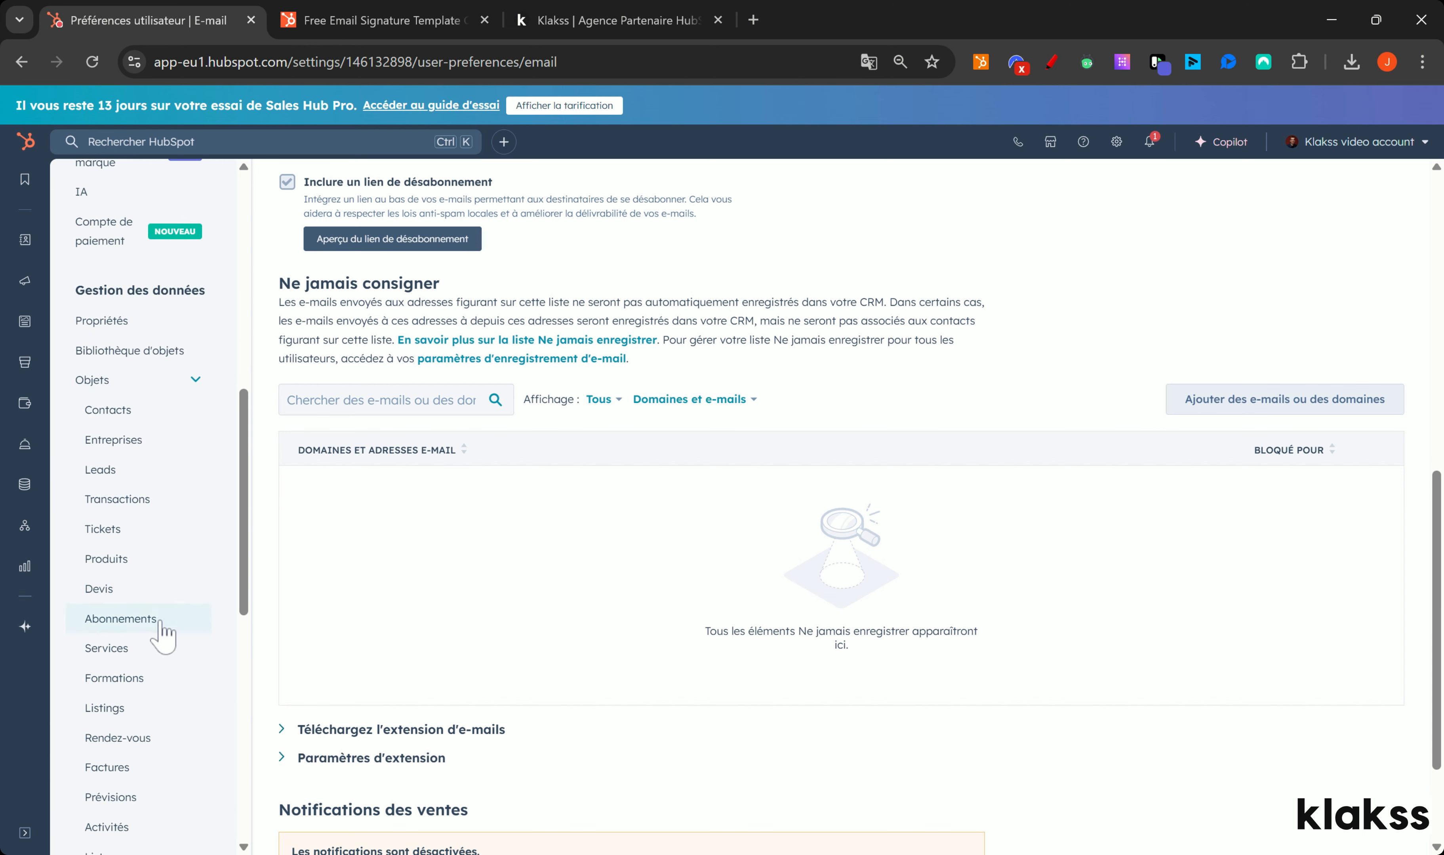
Step: Open the Activités settings in a new tab and highlight the Ne jamais consigner explanation
{"action": "middle_click", "coordinate": [118, 732]}
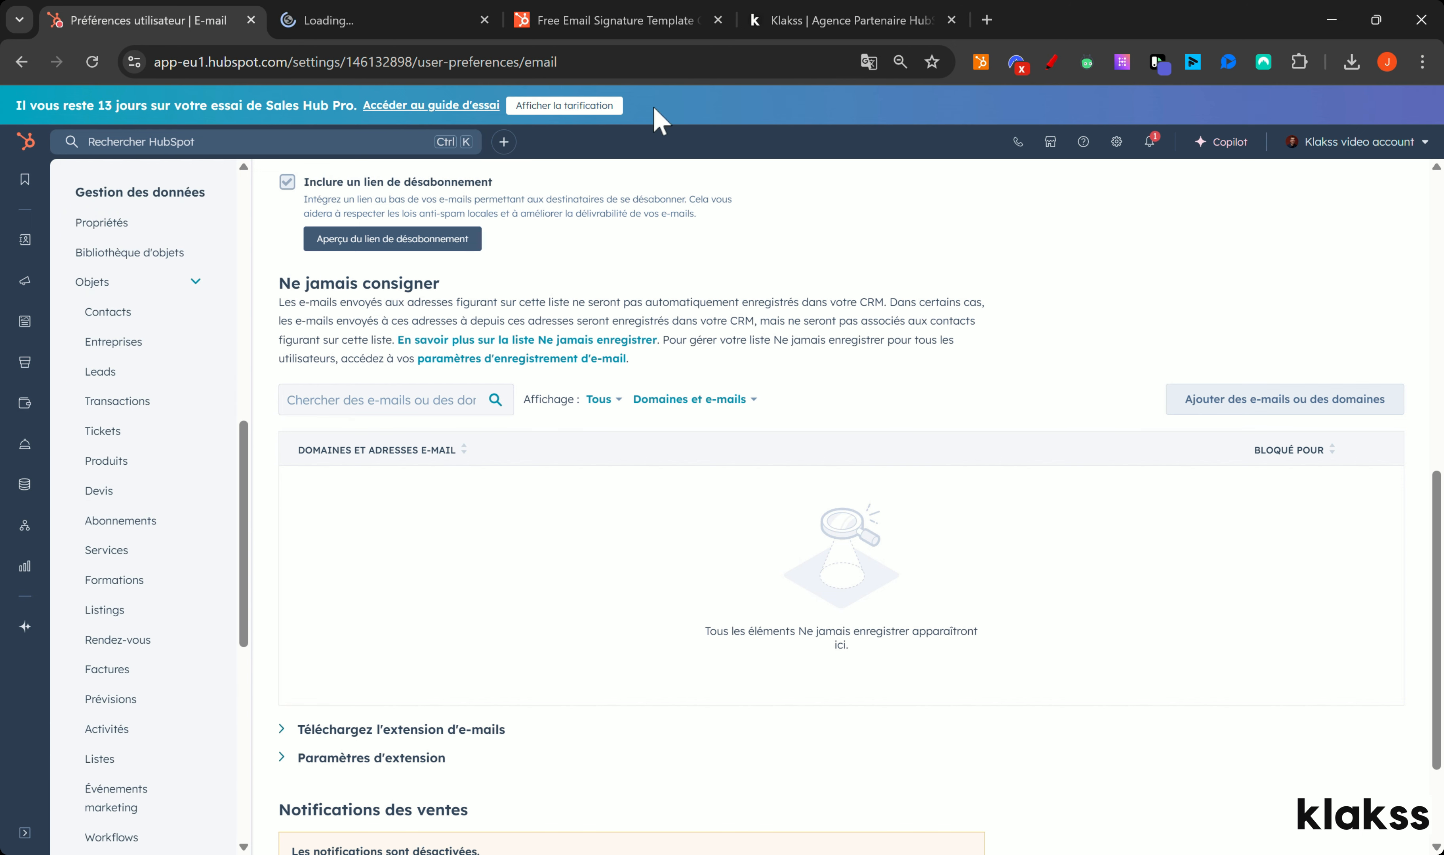
{"action": "left_click", "coordinate": [403, 22]}
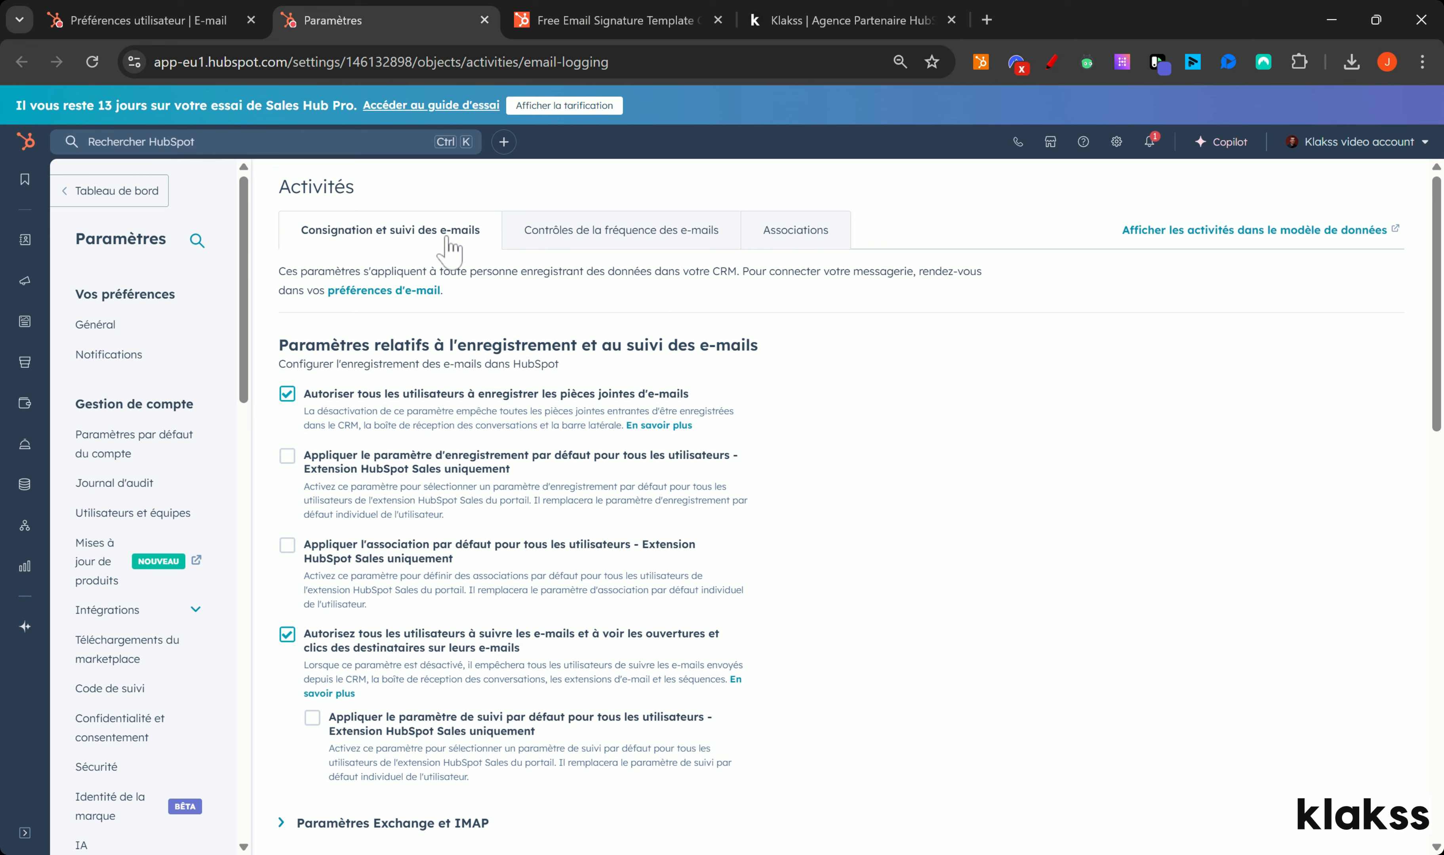
{"action": "scroll", "coordinate": [457, 263], "scroll_direction": "down", "scroll_amount": 5}
{"action": "scroll", "coordinate": [471, 293], "scroll_direction": "down", "scroll_amount": 8}
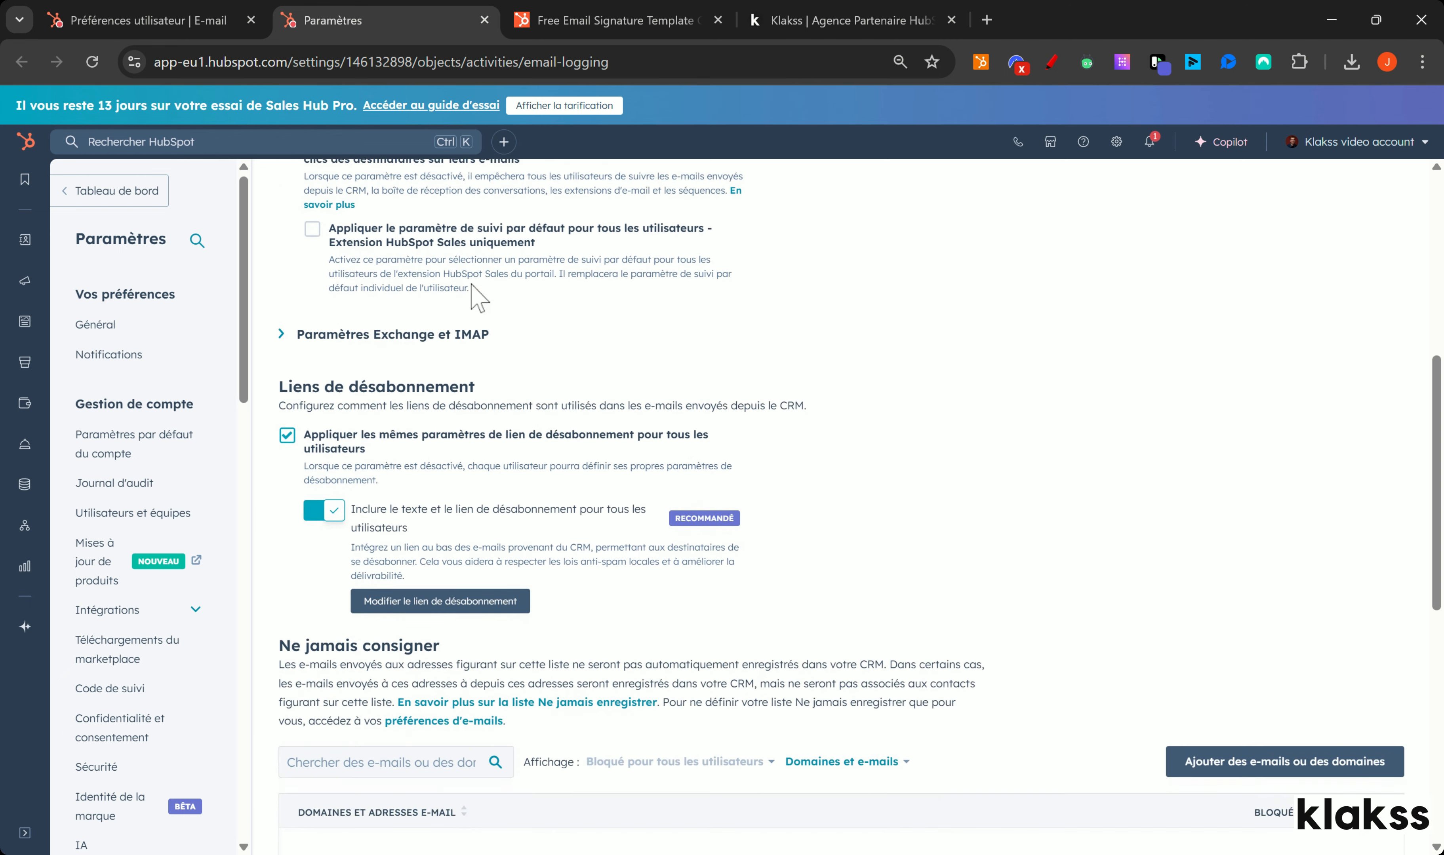
{"action": "left_click_drag", "start_coordinate": [309, 369], "coordinate": [406, 369]}
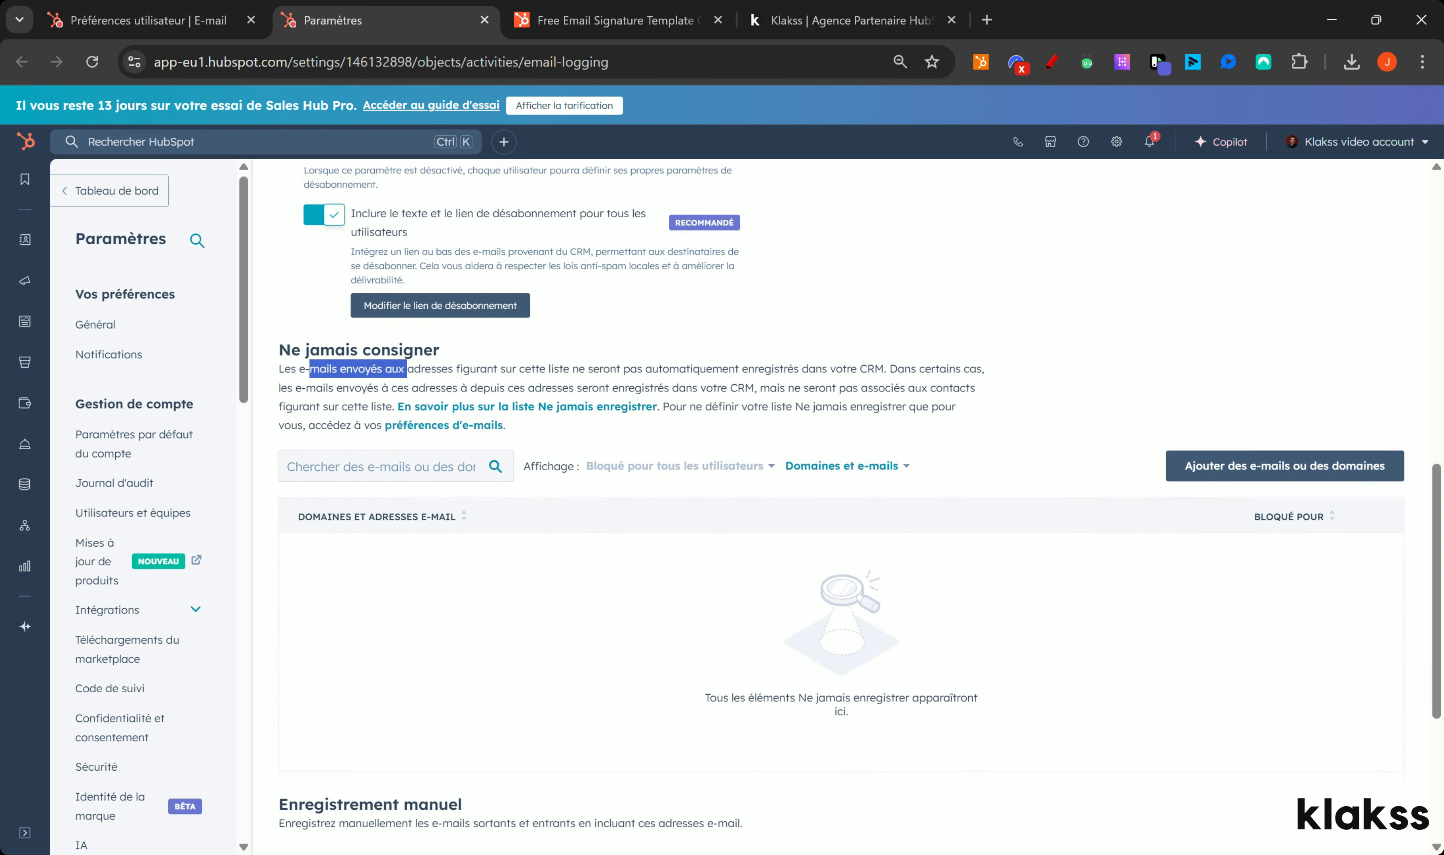
{"action": "left_click", "coordinate": [408, 372]}
{"action": "left_click_drag", "start_coordinate": [279, 347], "coordinate": [949, 589]}
Step: On the personal e-mail preferences page, highlight the Google Chrome and Outlook extension tips
{"action": "left_click", "coordinate": [146, 20]}
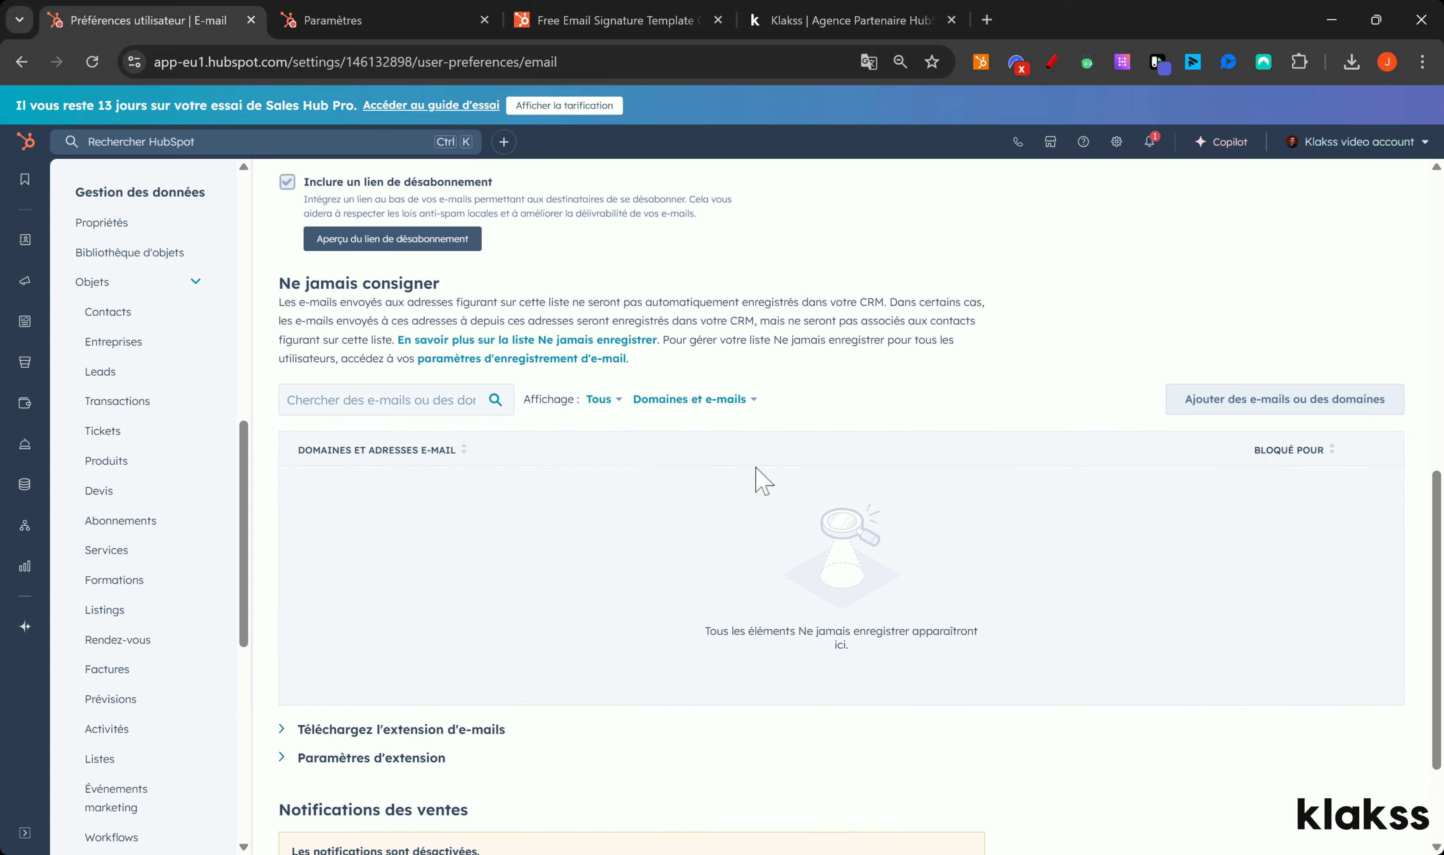
{"action": "scroll", "coordinate": [759, 480], "scroll_direction": "up", "scroll_amount": 10}
{"action": "scroll", "coordinate": [748, 525], "scroll_direction": "down", "scroll_amount": 2}
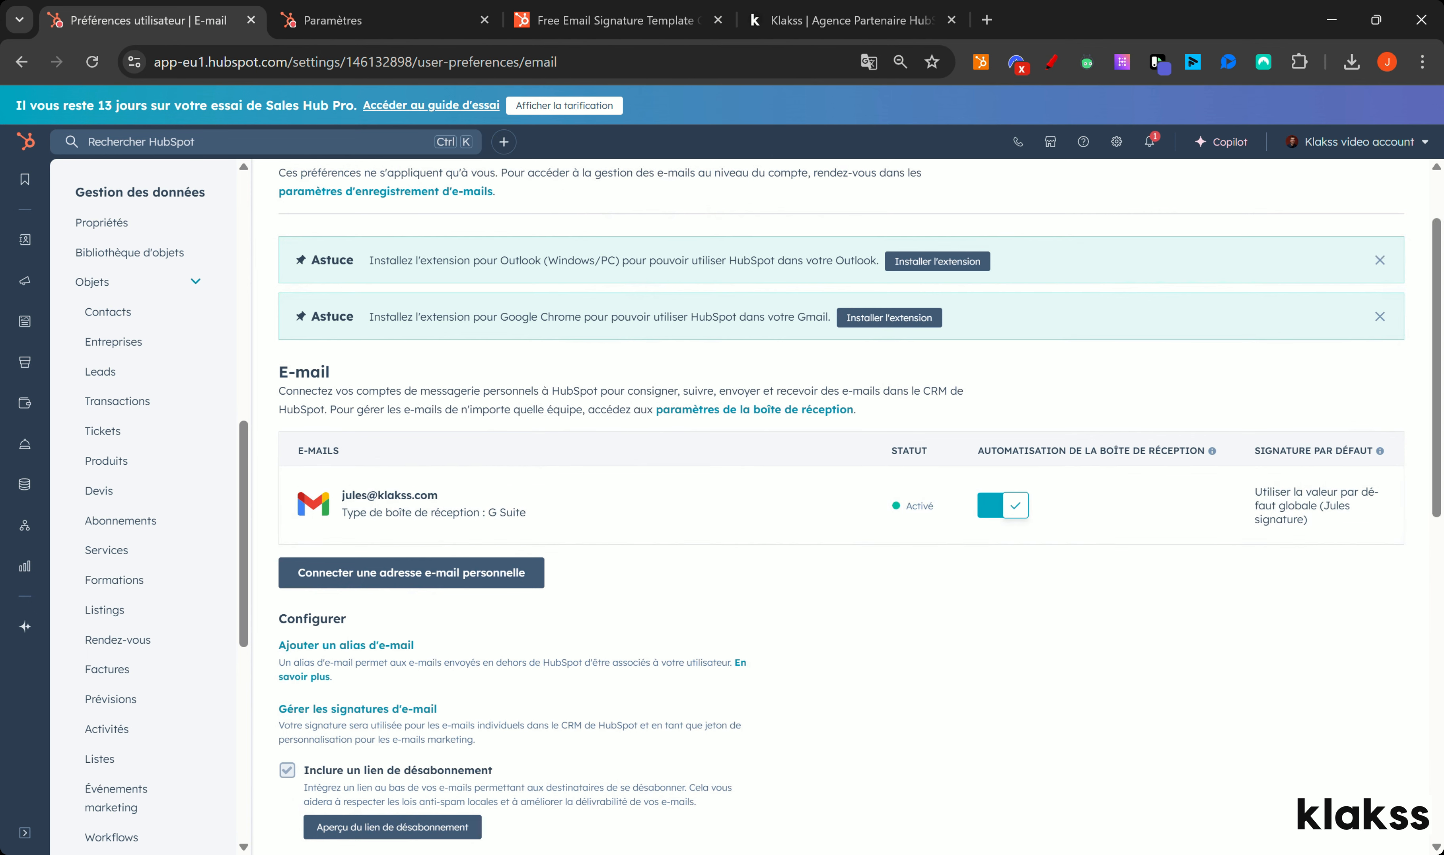
{"action": "left_click_drag", "start_coordinate": [432, 319], "coordinate": [653, 319]}
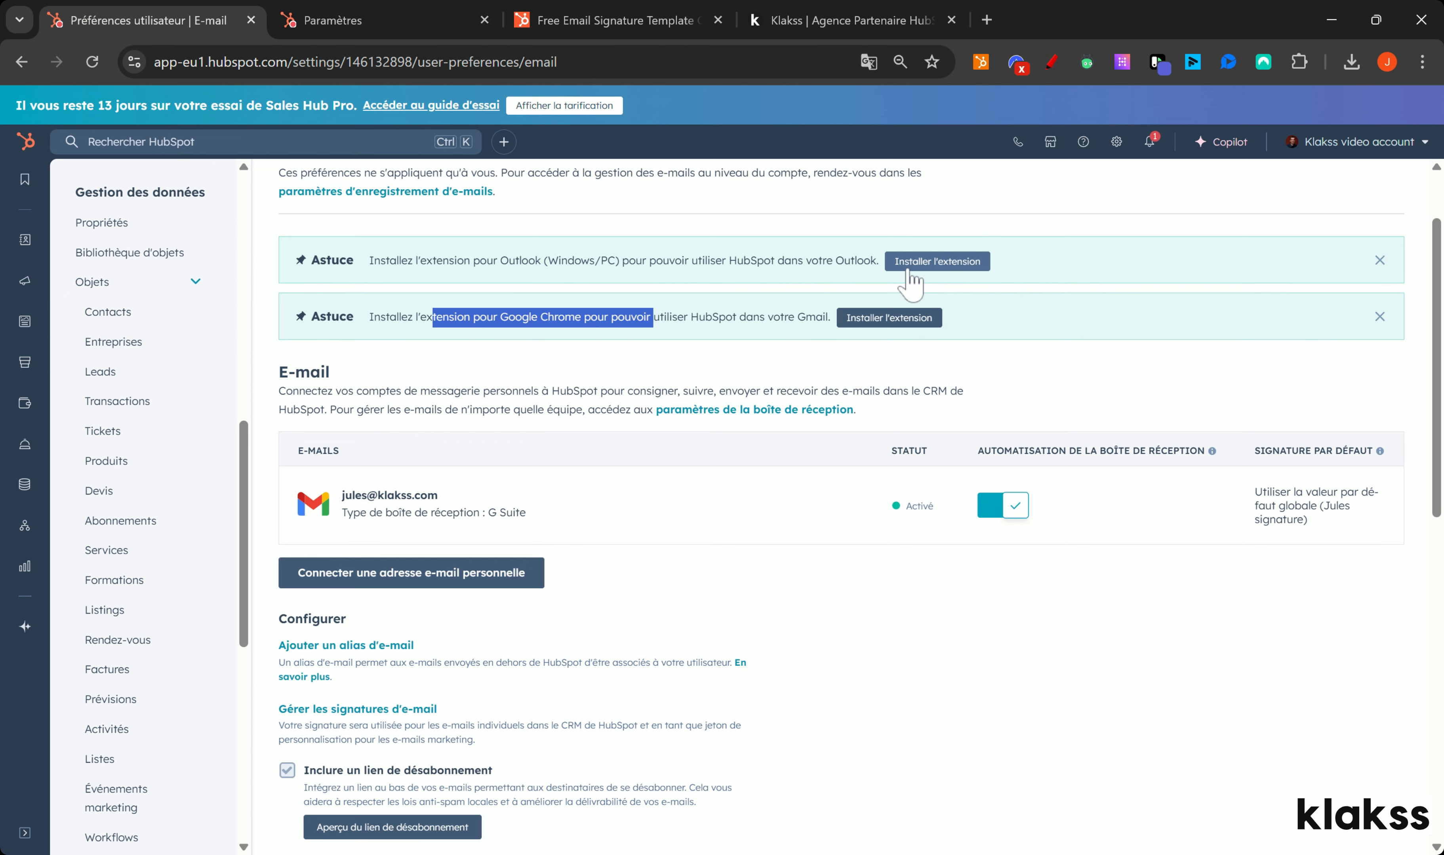
{"action": "left_click_drag", "start_coordinate": [499, 260], "coordinate": [558, 260]}
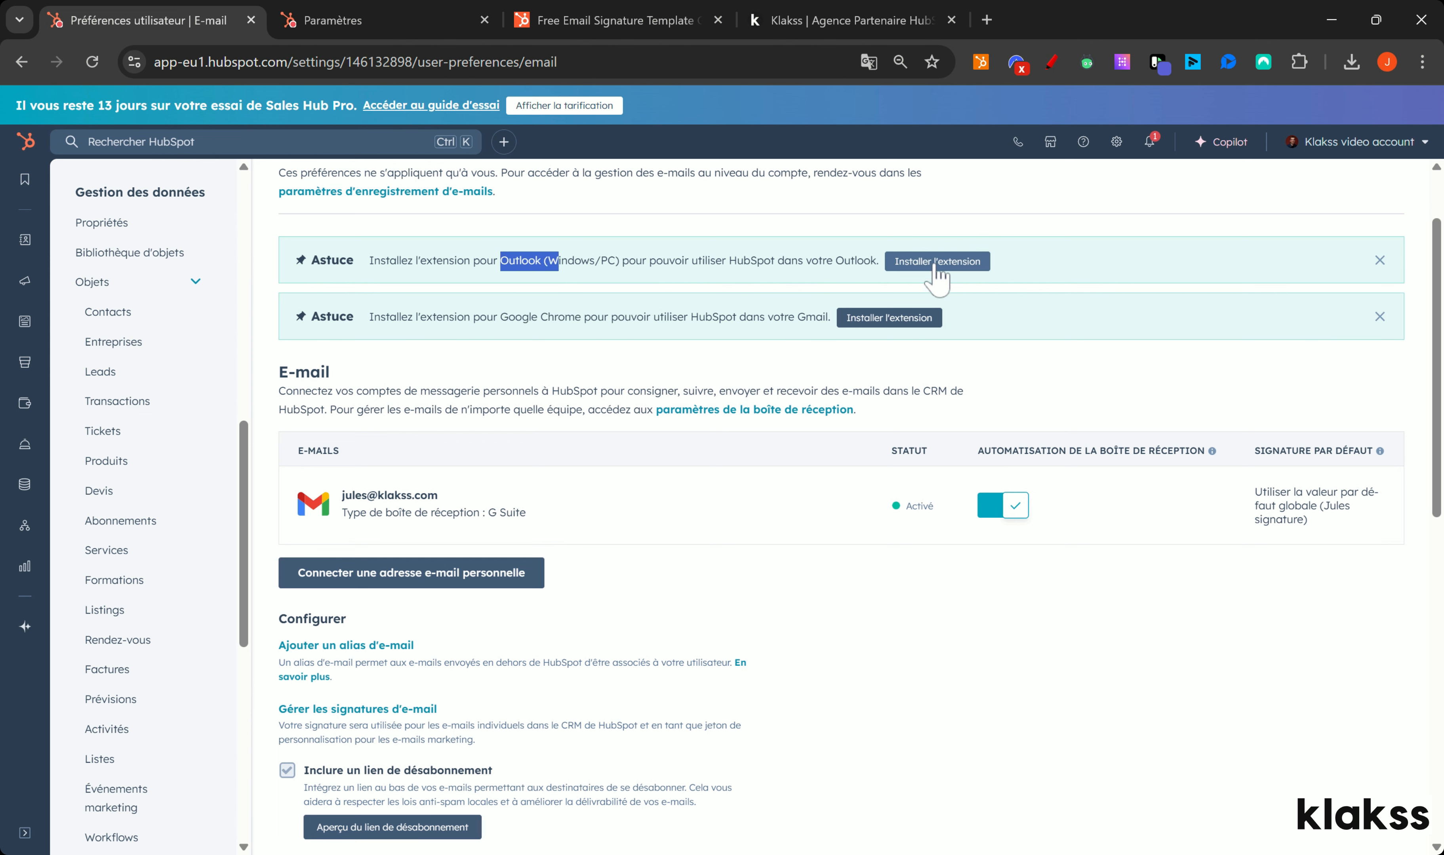
{"action": "left_click_drag", "start_coordinate": [1438, 268], "coordinate": [1437, 571]}
{"action": "scroll", "coordinate": [854, 387], "scroll_direction": "up", "scroll_amount": 12}
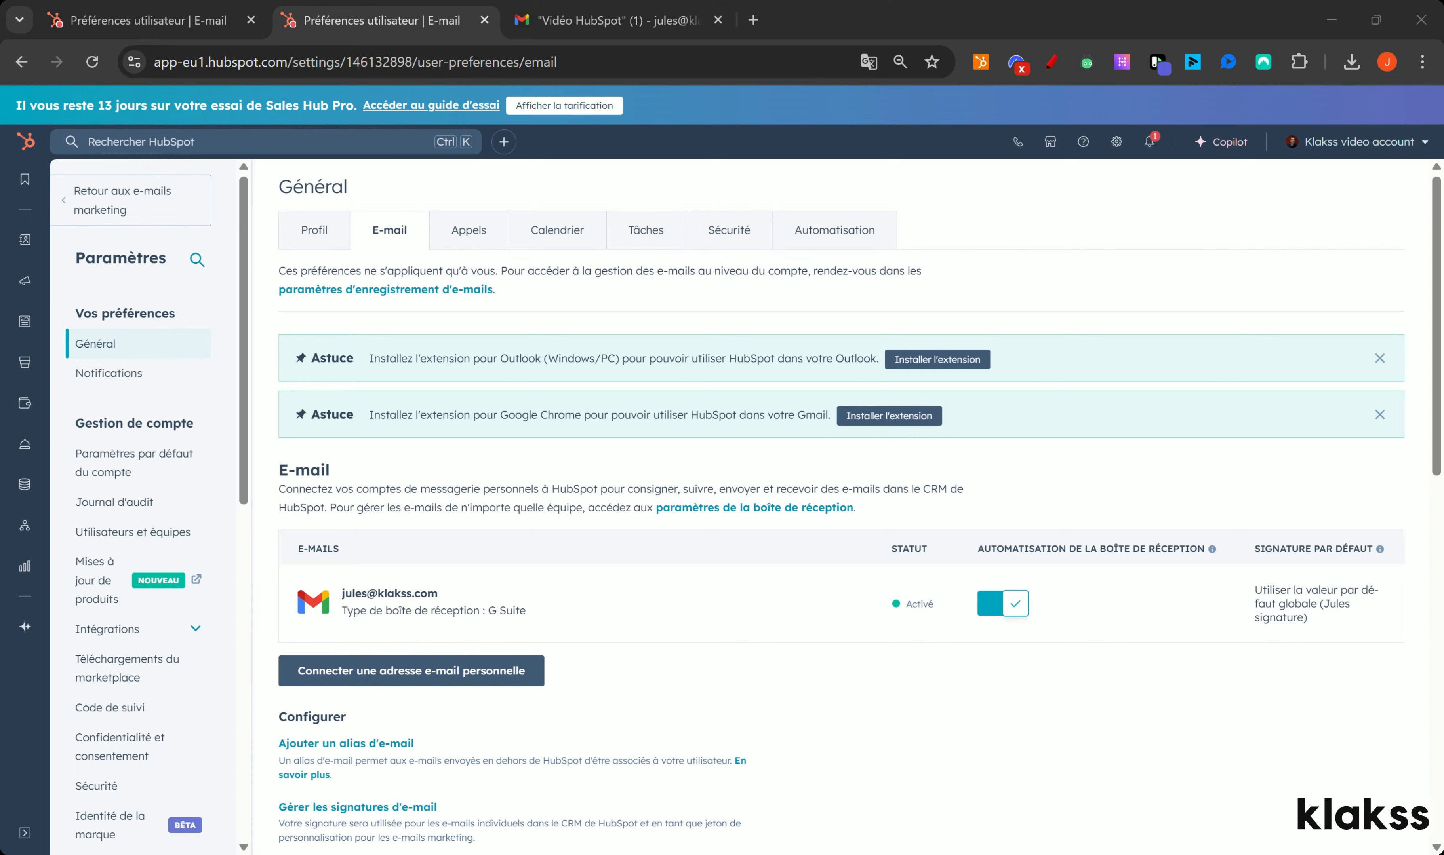
Step: Connect a Google / Gmail calendar under Calendrier, choosing the Google account and granting HubSpot access
{"action": "left_click", "coordinate": [560, 234]}
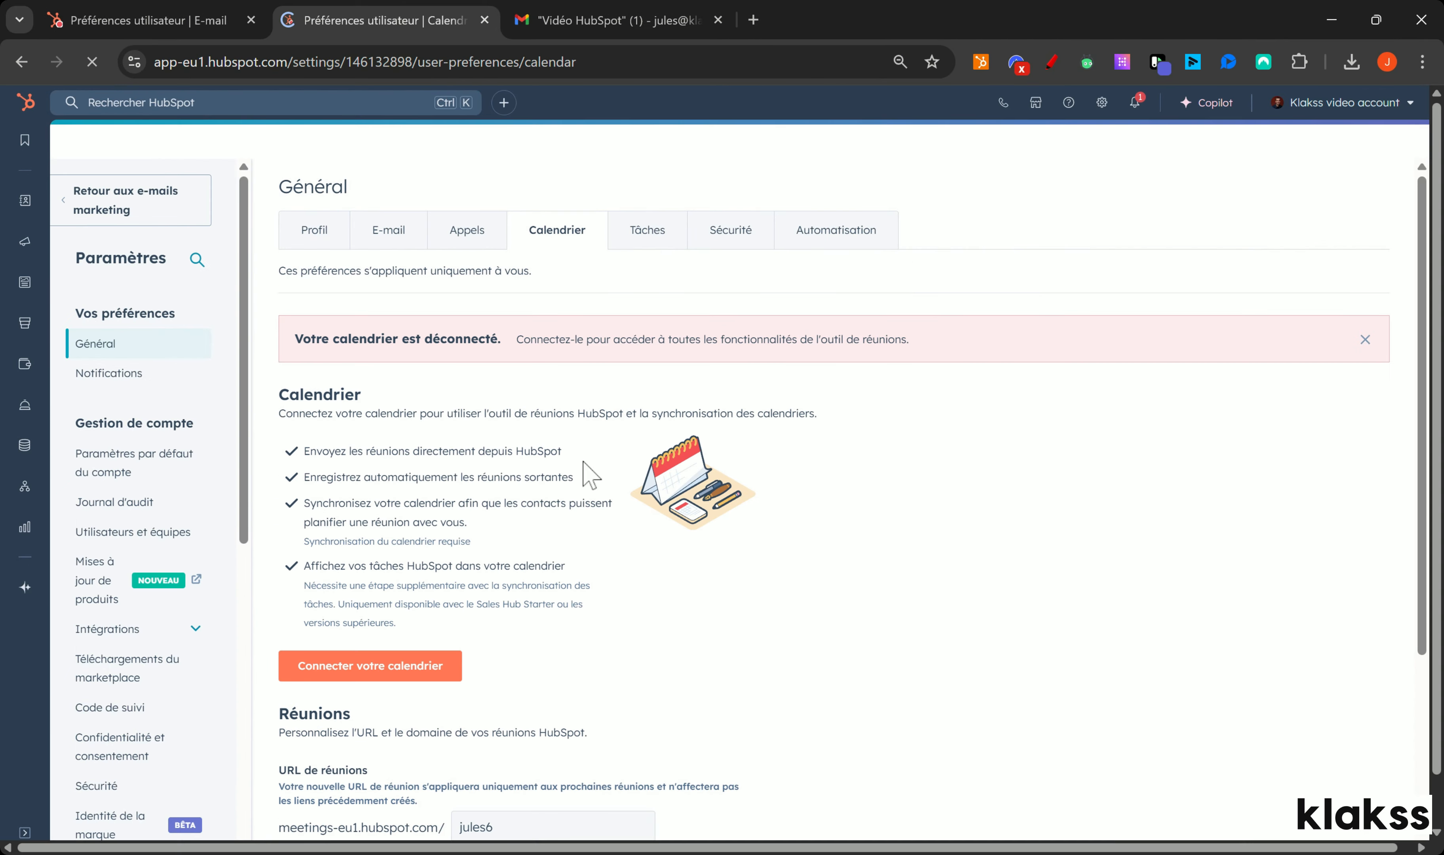
{"action": "left_click", "coordinate": [409, 675]}
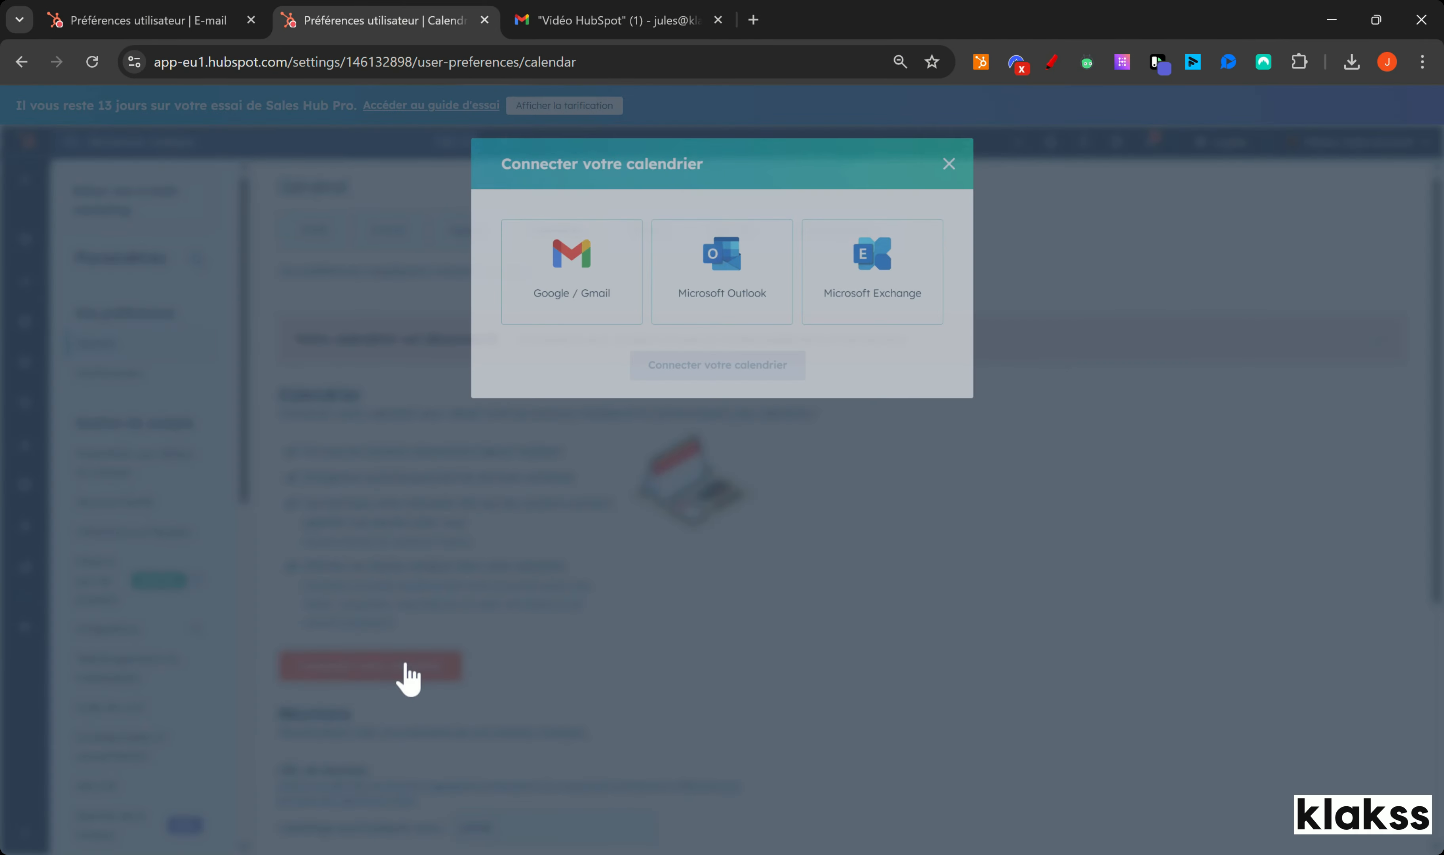
{"action": "left_click", "coordinate": [560, 287]}
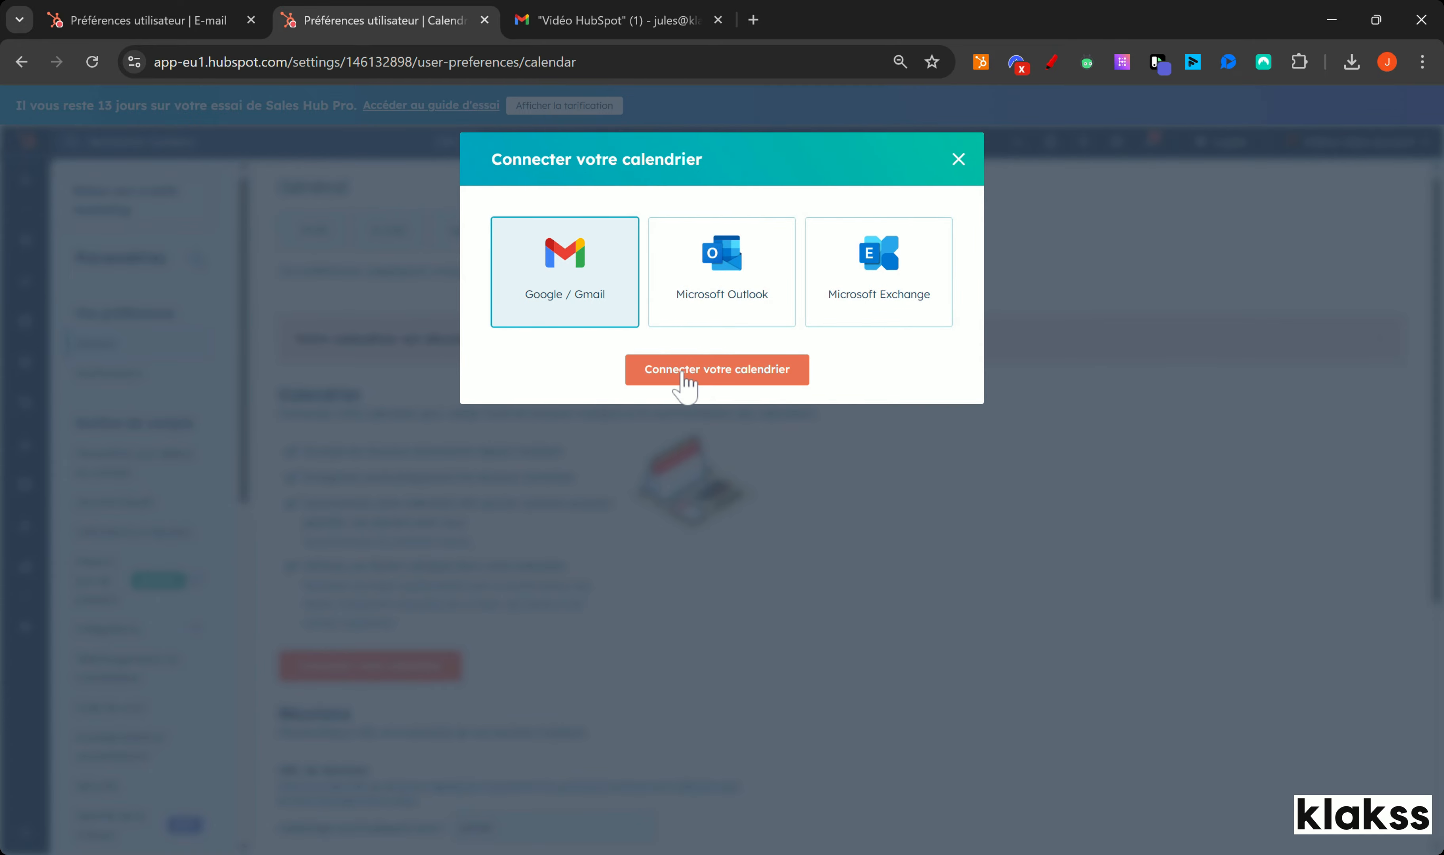
{"action": "left_click", "coordinate": [683, 377]}
{"action": "left_click", "coordinate": [659, 603]}
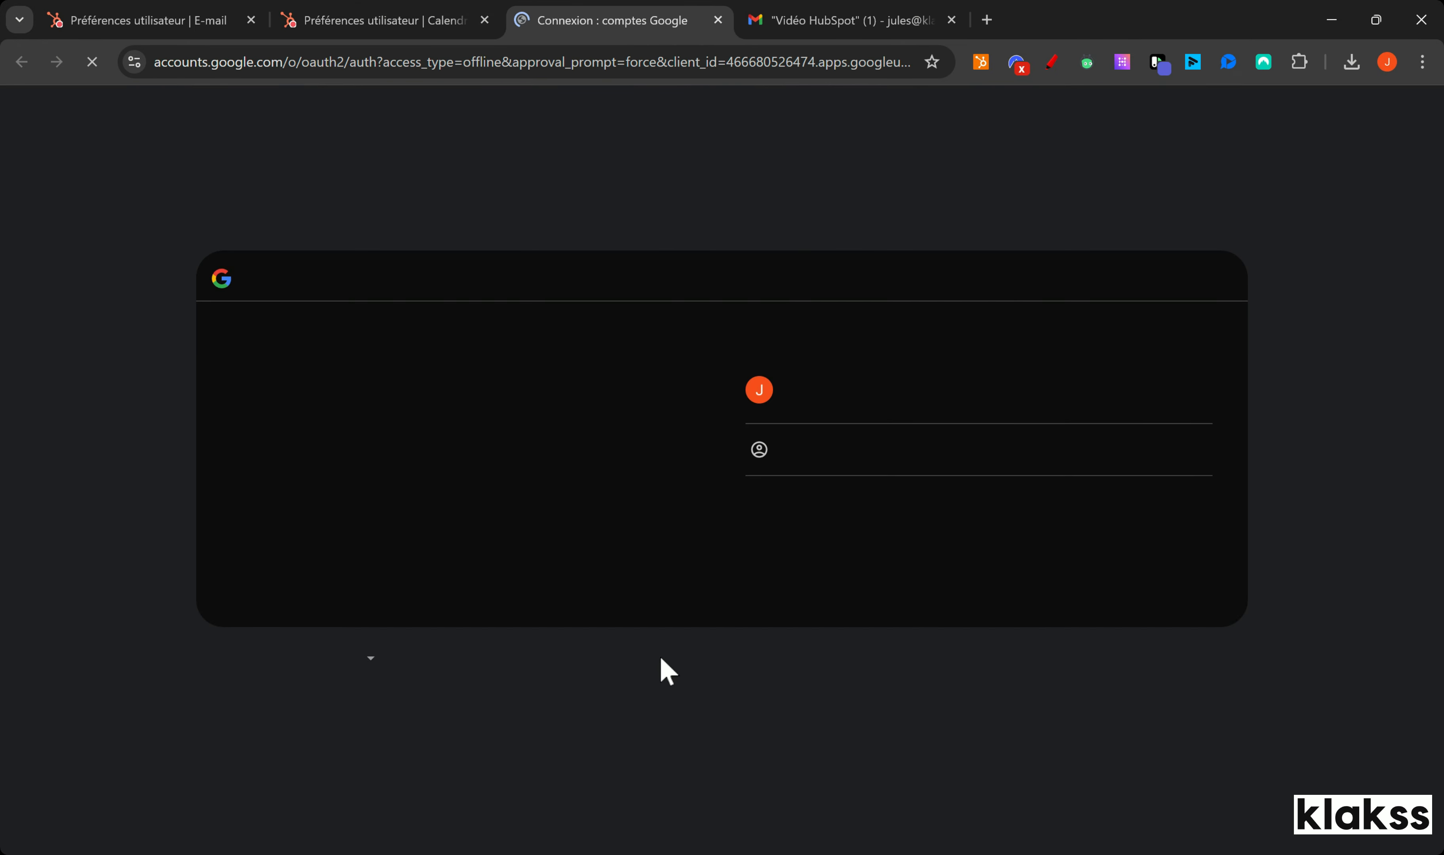
{"action": "left_click", "coordinate": [816, 399]}
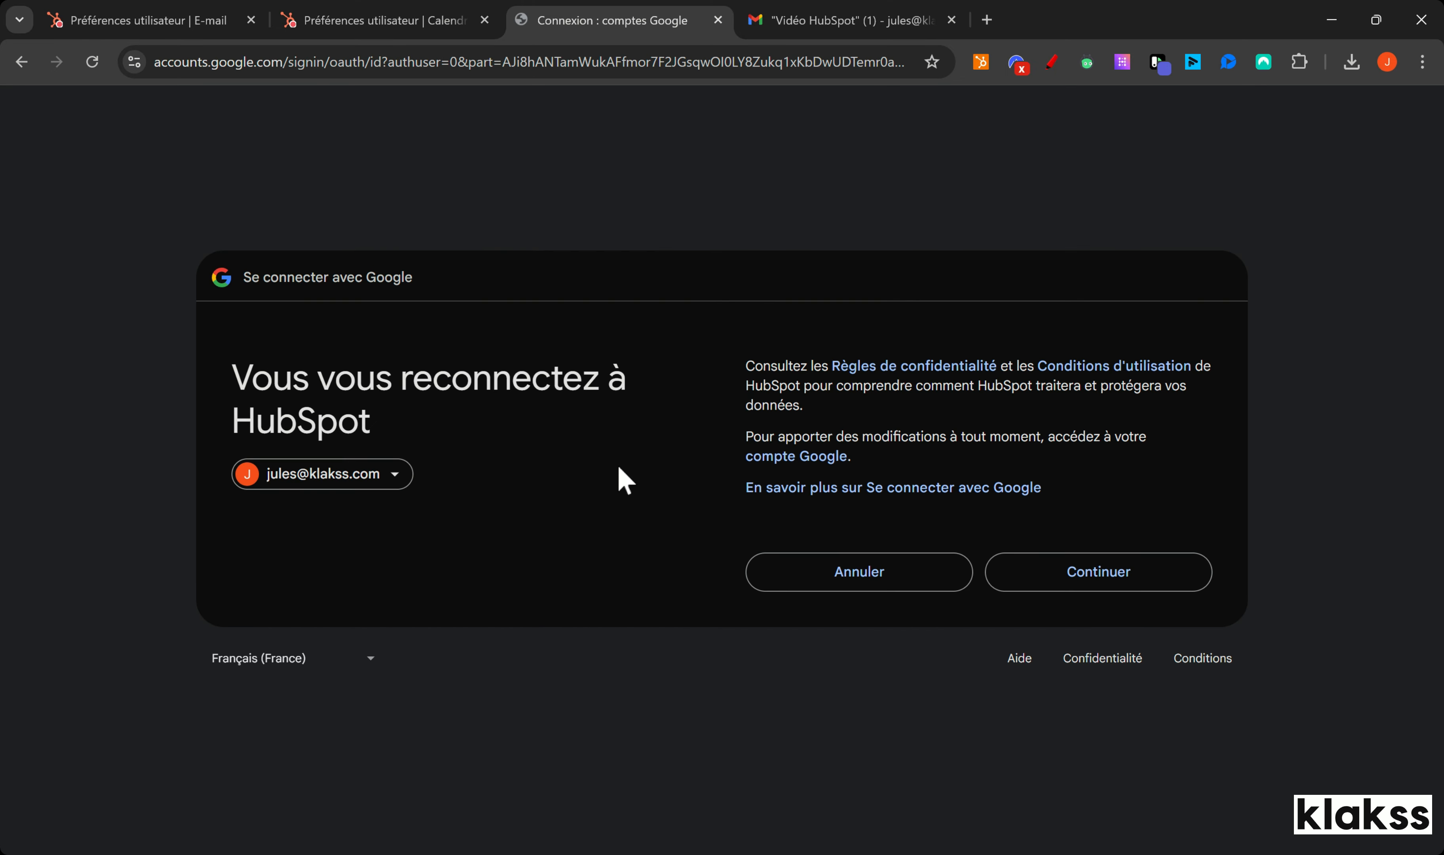
{"action": "left_click", "coordinate": [1095, 581]}
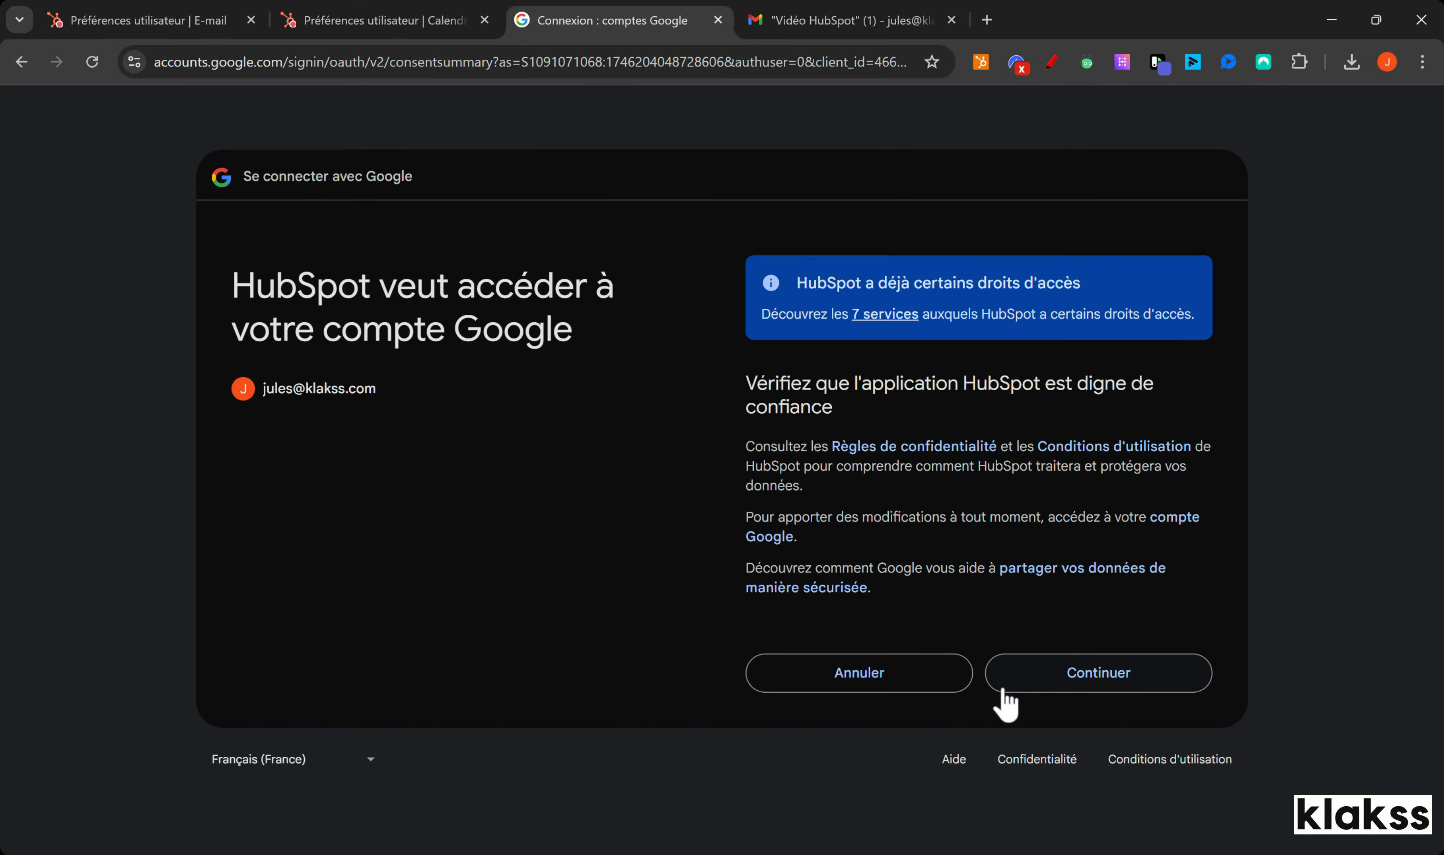
{"action": "left_click", "coordinate": [1003, 691]}
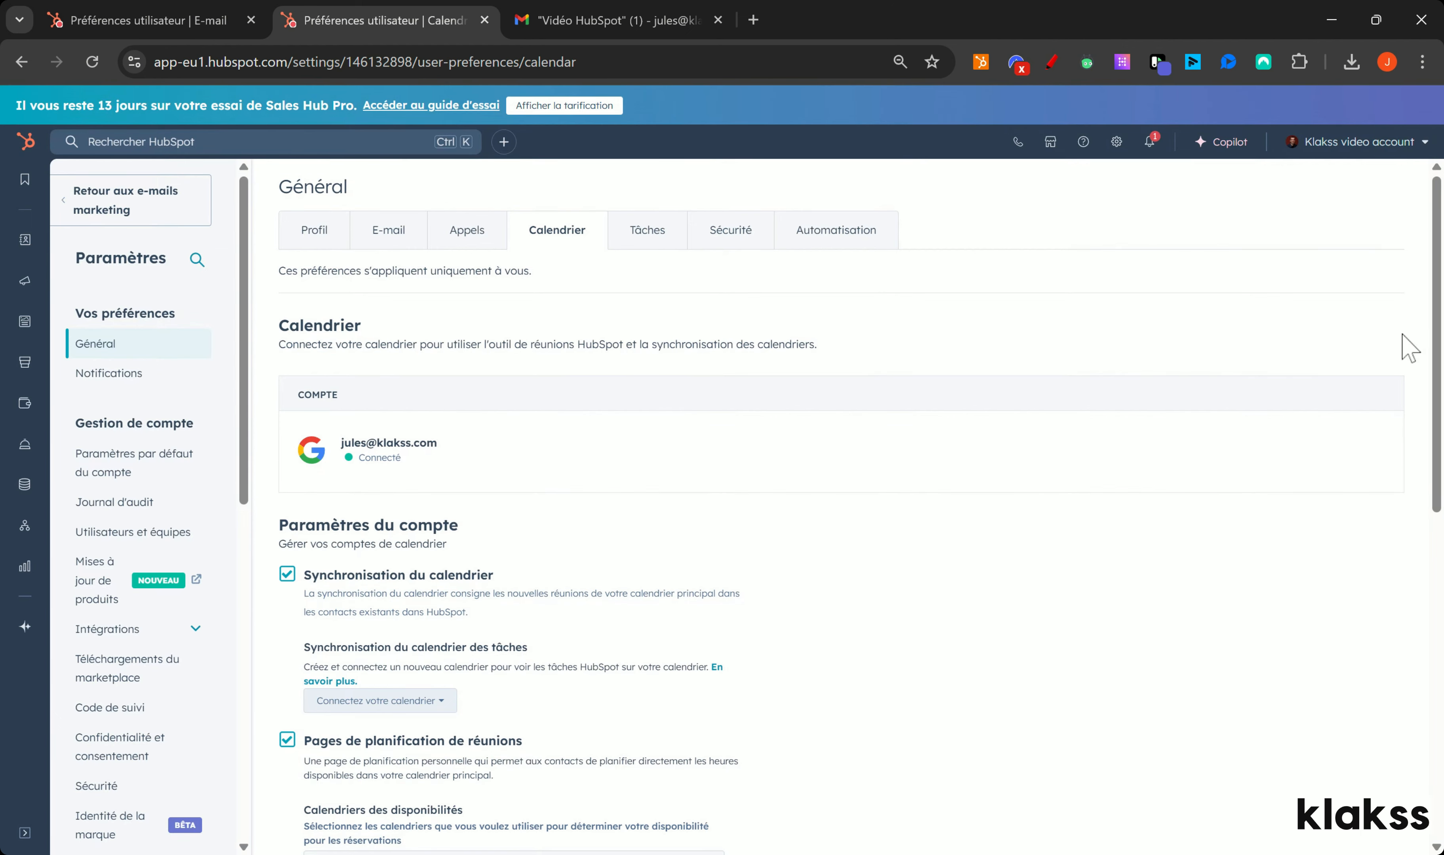
Step: Draw a red line linking the calendar preference sections, then clear the annotation
{"action": "left_click_drag", "start_coordinate": [1434, 337], "coordinate": [1427, 467]}
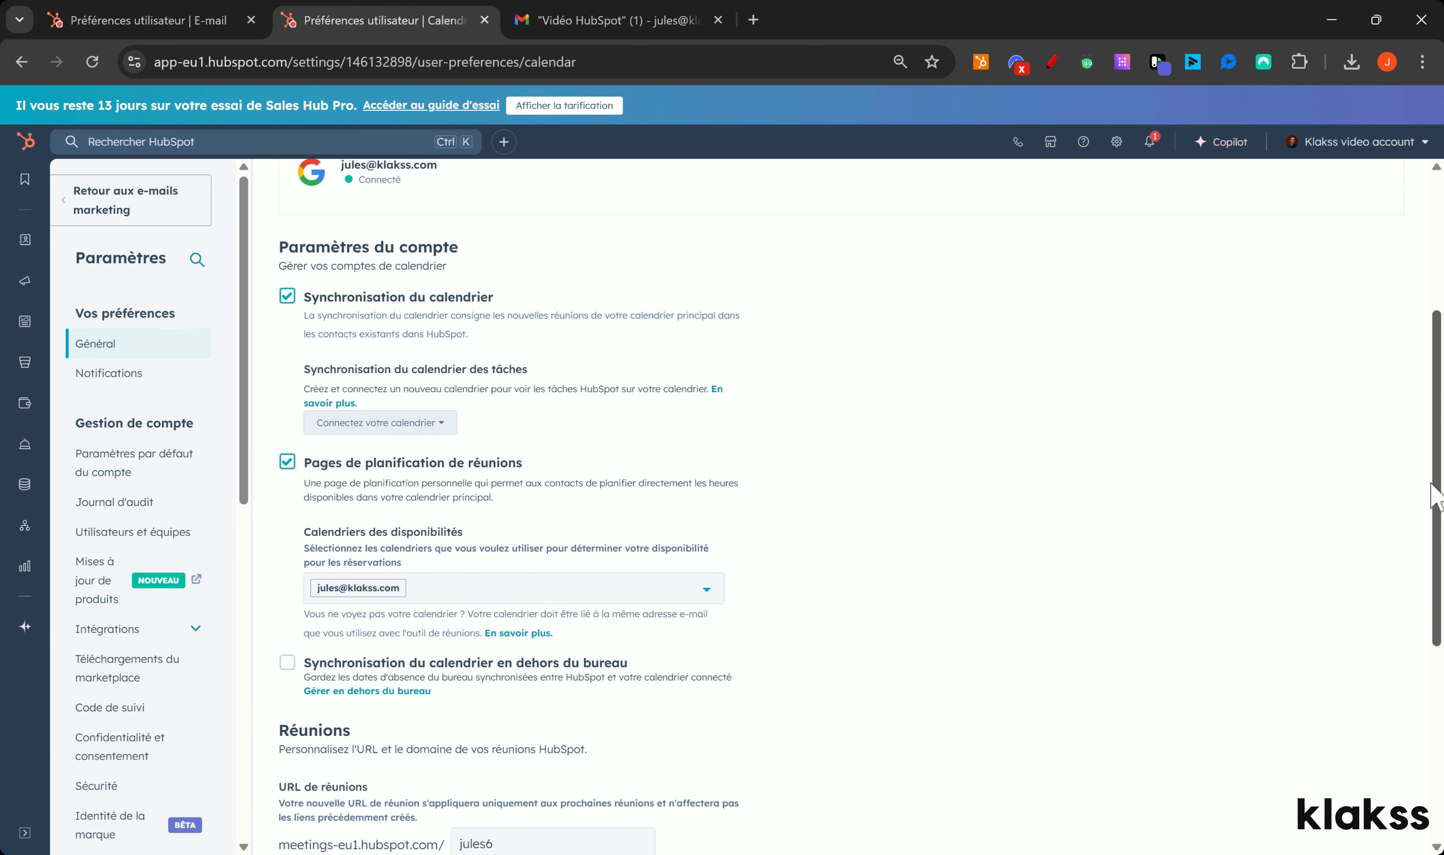
{"action": "scroll", "coordinate": [1412, 445], "scroll_direction": "up", "scroll_amount": 5}
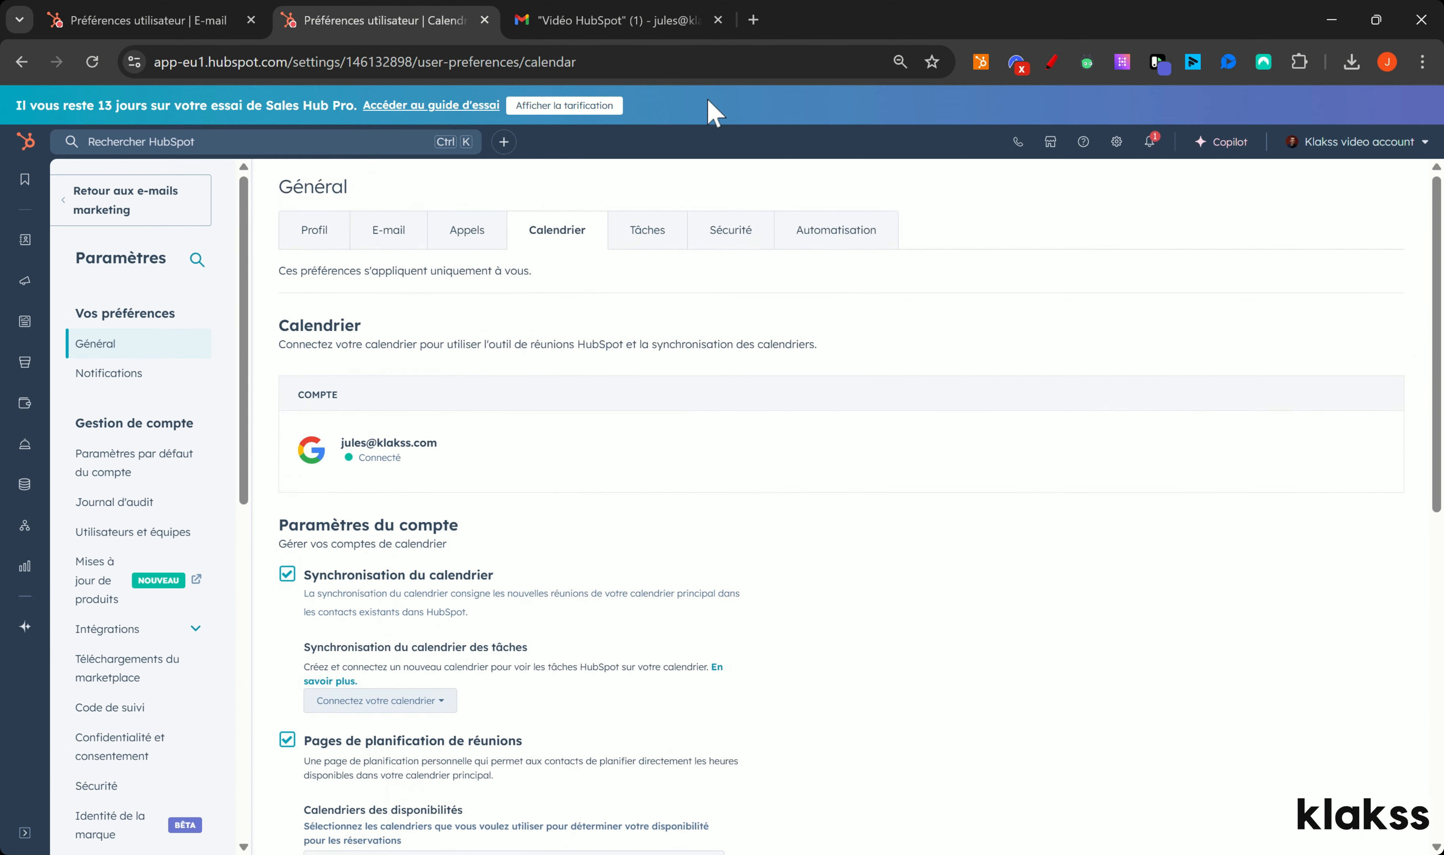
{"action": "left_click", "coordinate": [1058, 59]}
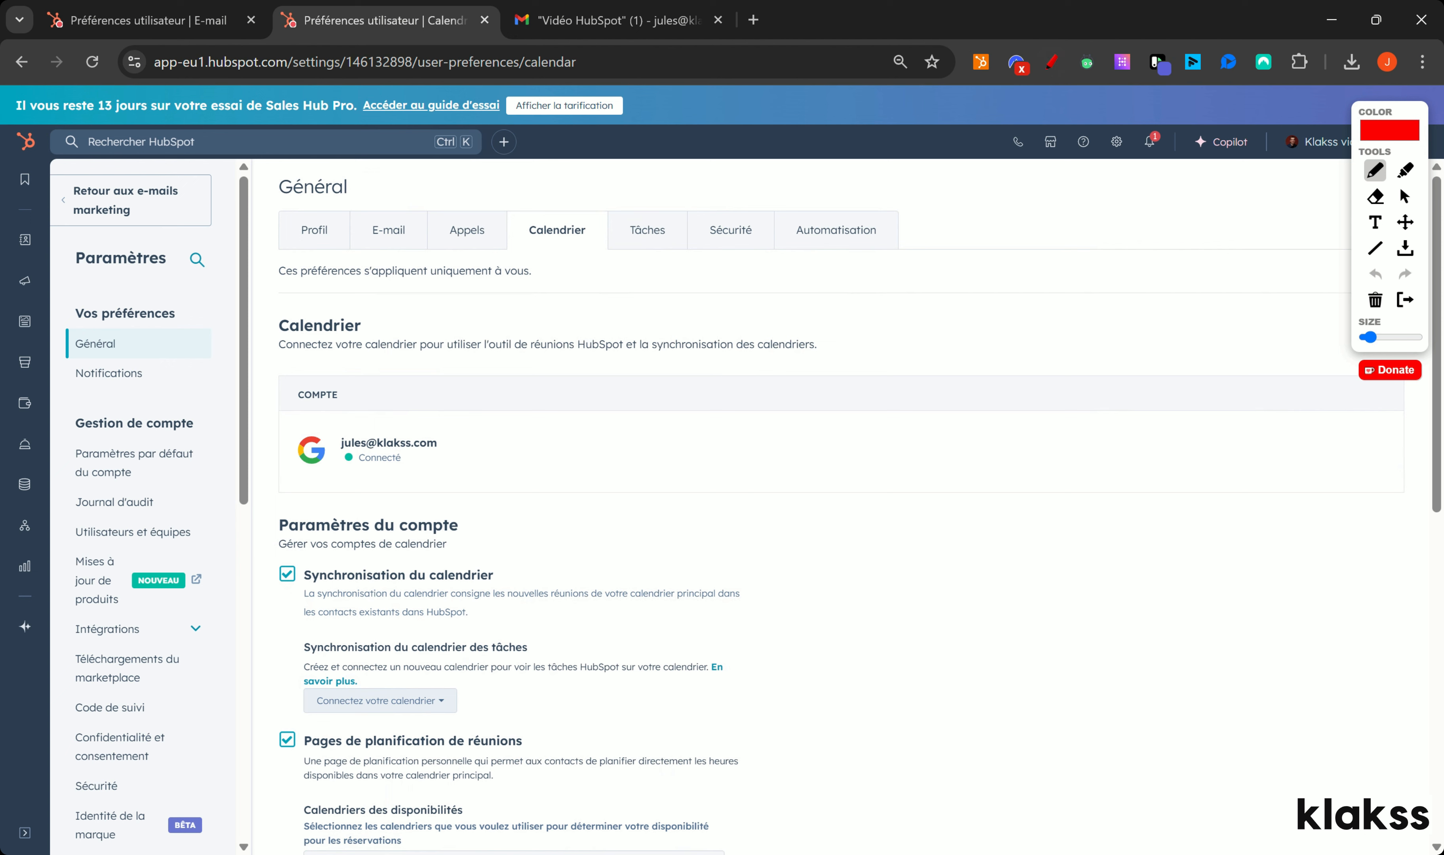
{"action": "mouse_move", "coordinate": [387, 251]}
{"action": "left_mouse_down"}
{"action": "mouse_move", "coordinate": [421, 287]}
{"action": "mouse_move", "coordinate": [517, 280]}
{"action": "mouse_move", "coordinate": [556, 248]}
{"action": "left_mouse_up"}
{"action": "left_click", "coordinate": [1375, 299]}
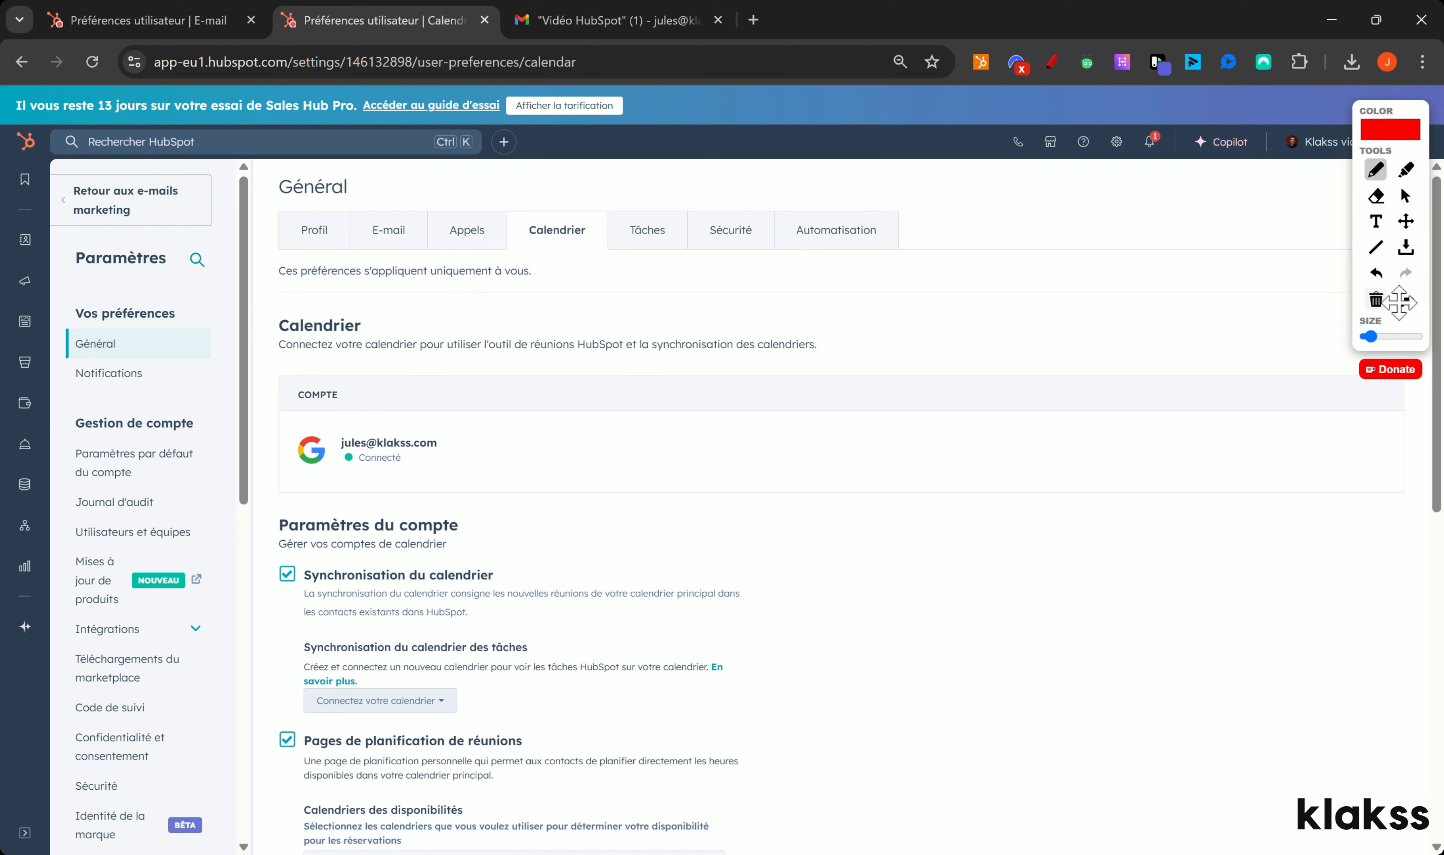
{"action": "left_click", "coordinate": [1405, 299]}
Step: In the E-mail preferences, highlight the Google Chrome and Outlook extension tips
{"action": "left_click", "coordinate": [388, 229]}
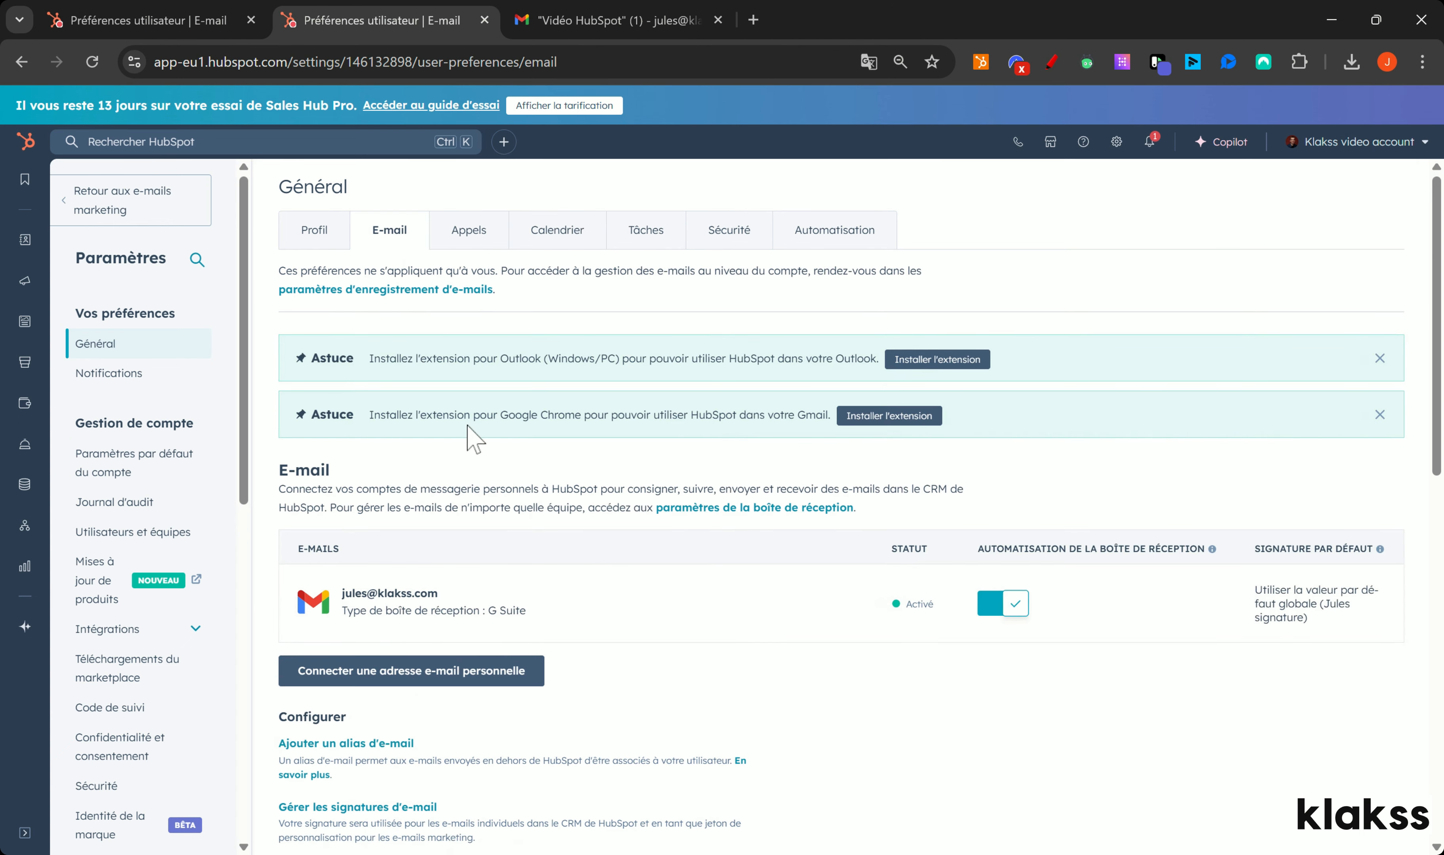
{"action": "left_click_drag", "start_coordinate": [416, 415], "coordinate": [704, 417]}
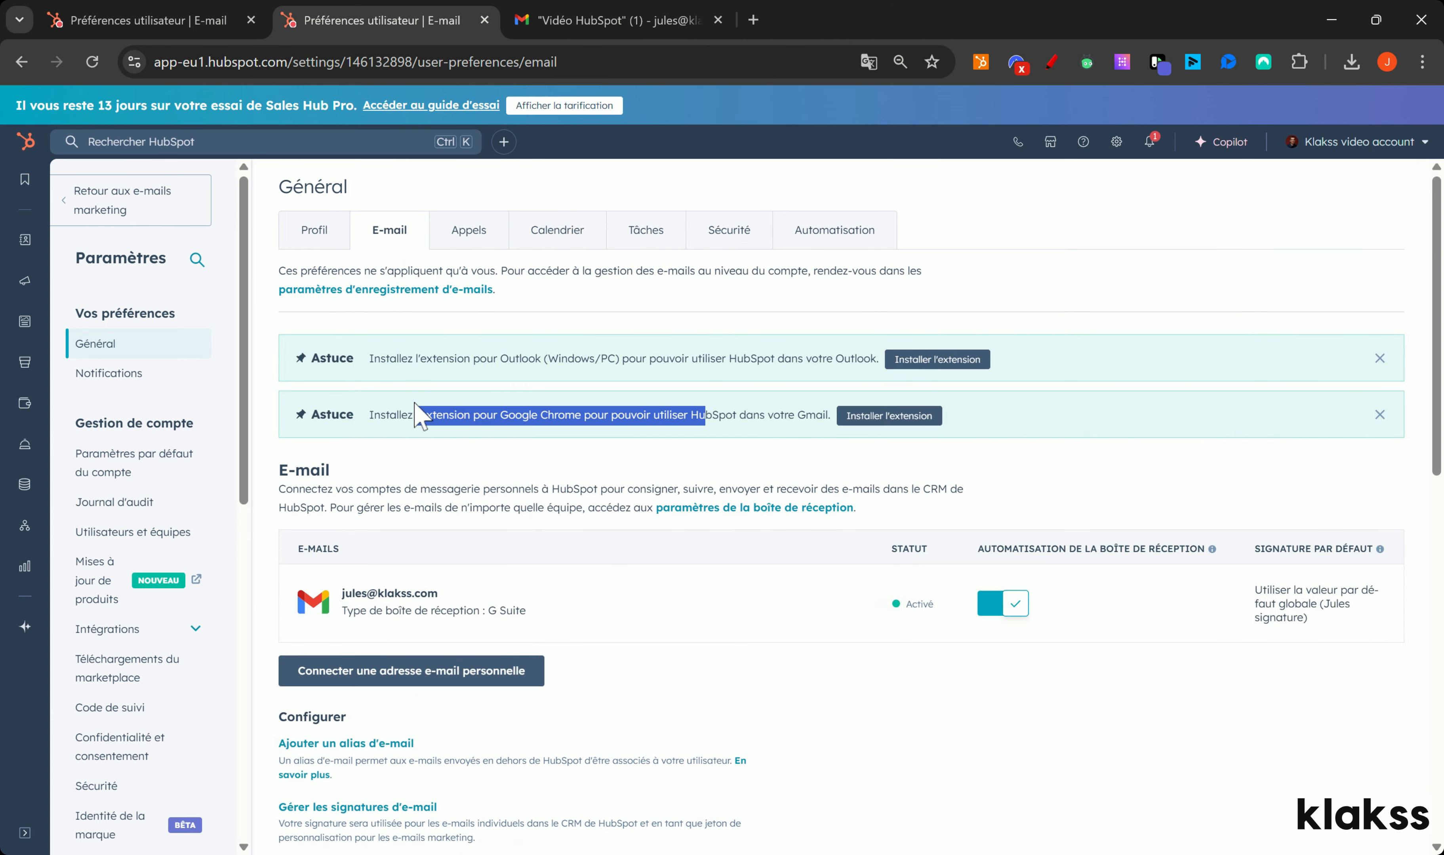
{"action": "left_click_drag", "start_coordinate": [417, 358], "coordinate": [759, 368]}
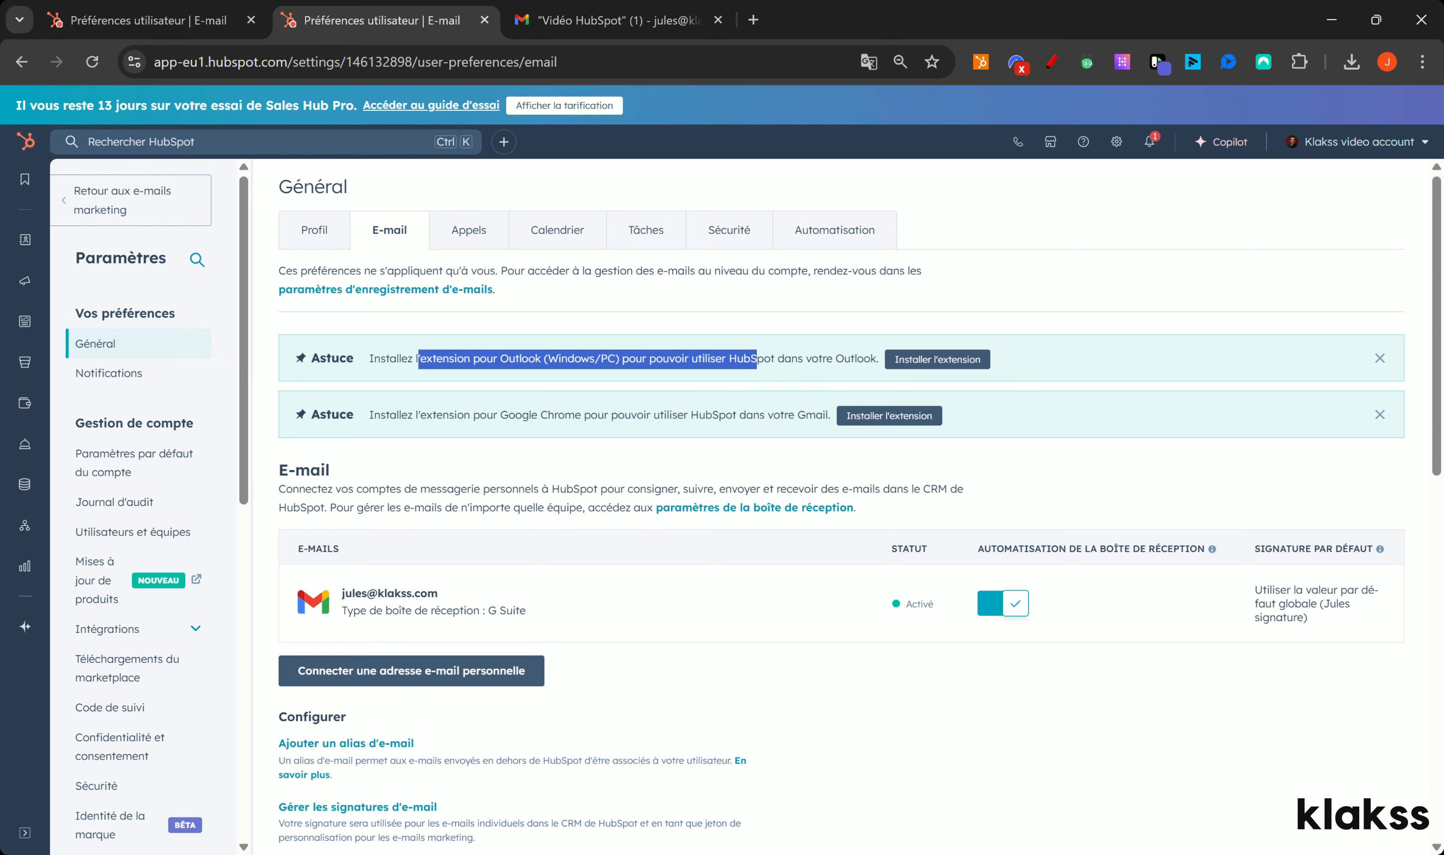
Step: Open the first contact's record from Contacts in a new tab, then open and close the e-mail composer
{"action": "mouse_move", "coordinate": [24, 239]}
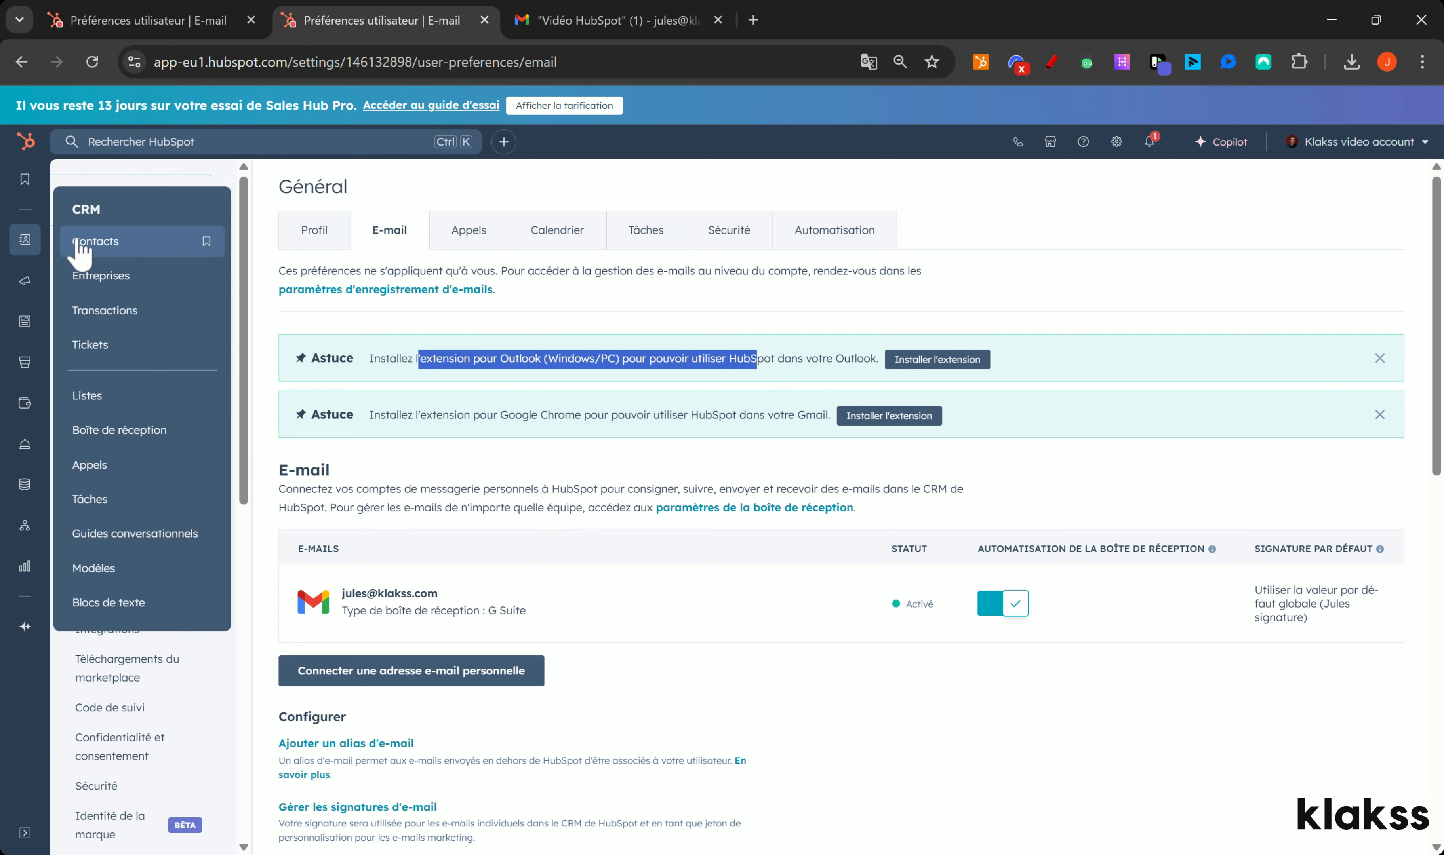
{"action": "left_click", "coordinate": [78, 242], "text": "ctrl"}
{"action": "left_click", "coordinate": [548, 23]}
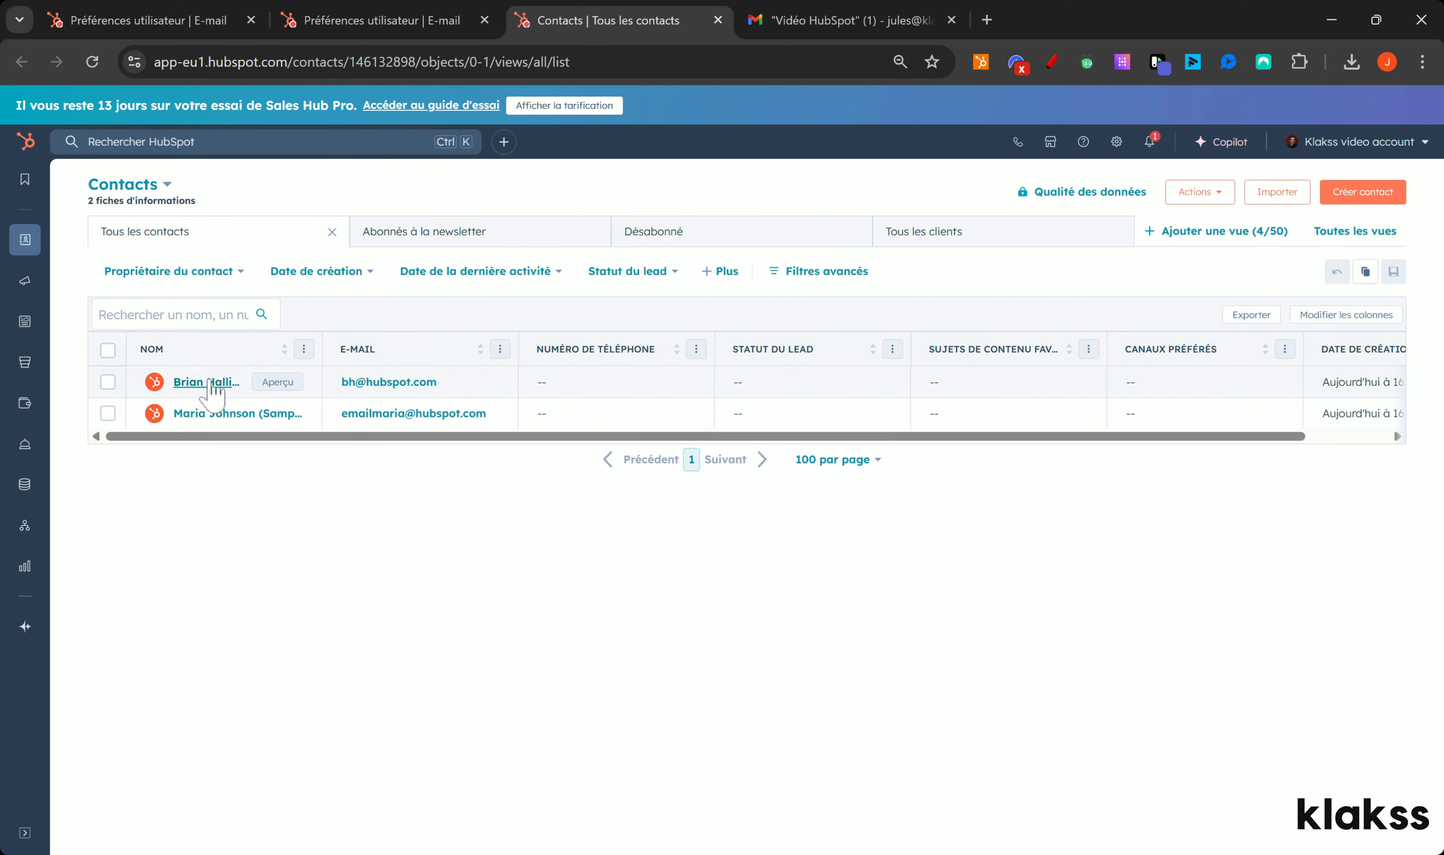
{"action": "left_click", "coordinate": [183, 380]}
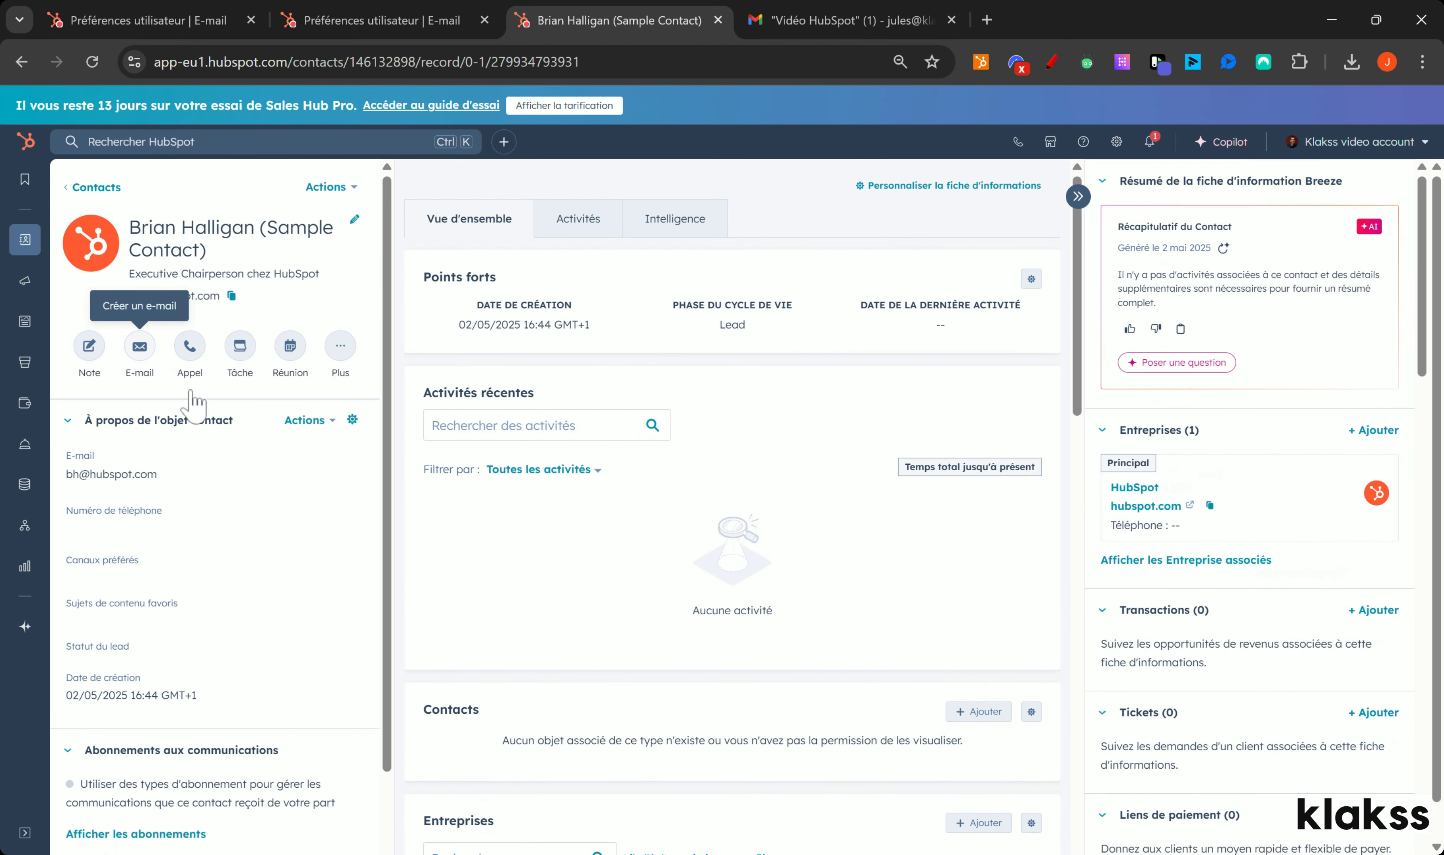
{"action": "left_click", "coordinate": [140, 346]}
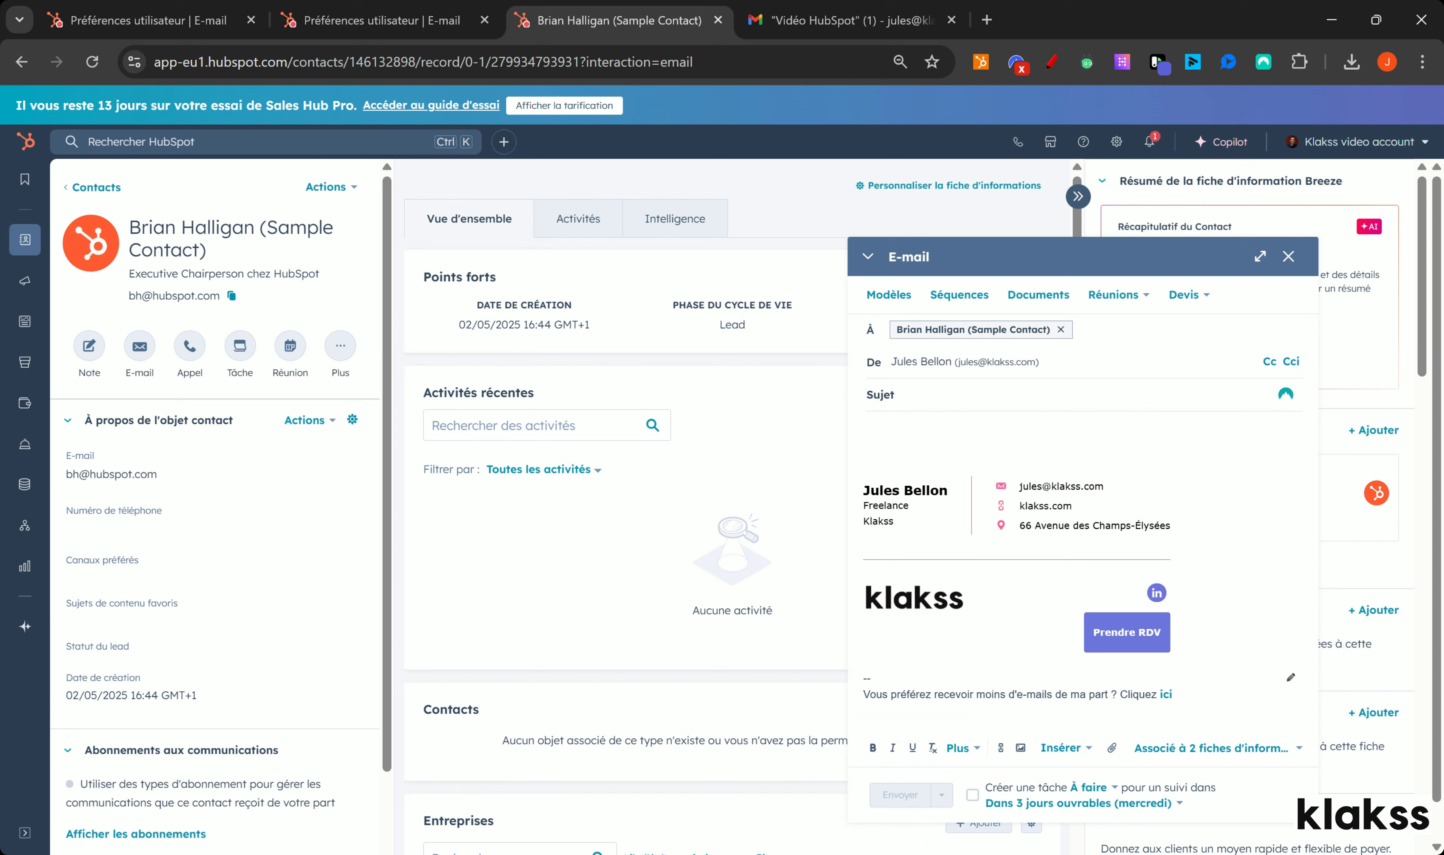
{"action": "left_click", "coordinate": [1287, 256]}
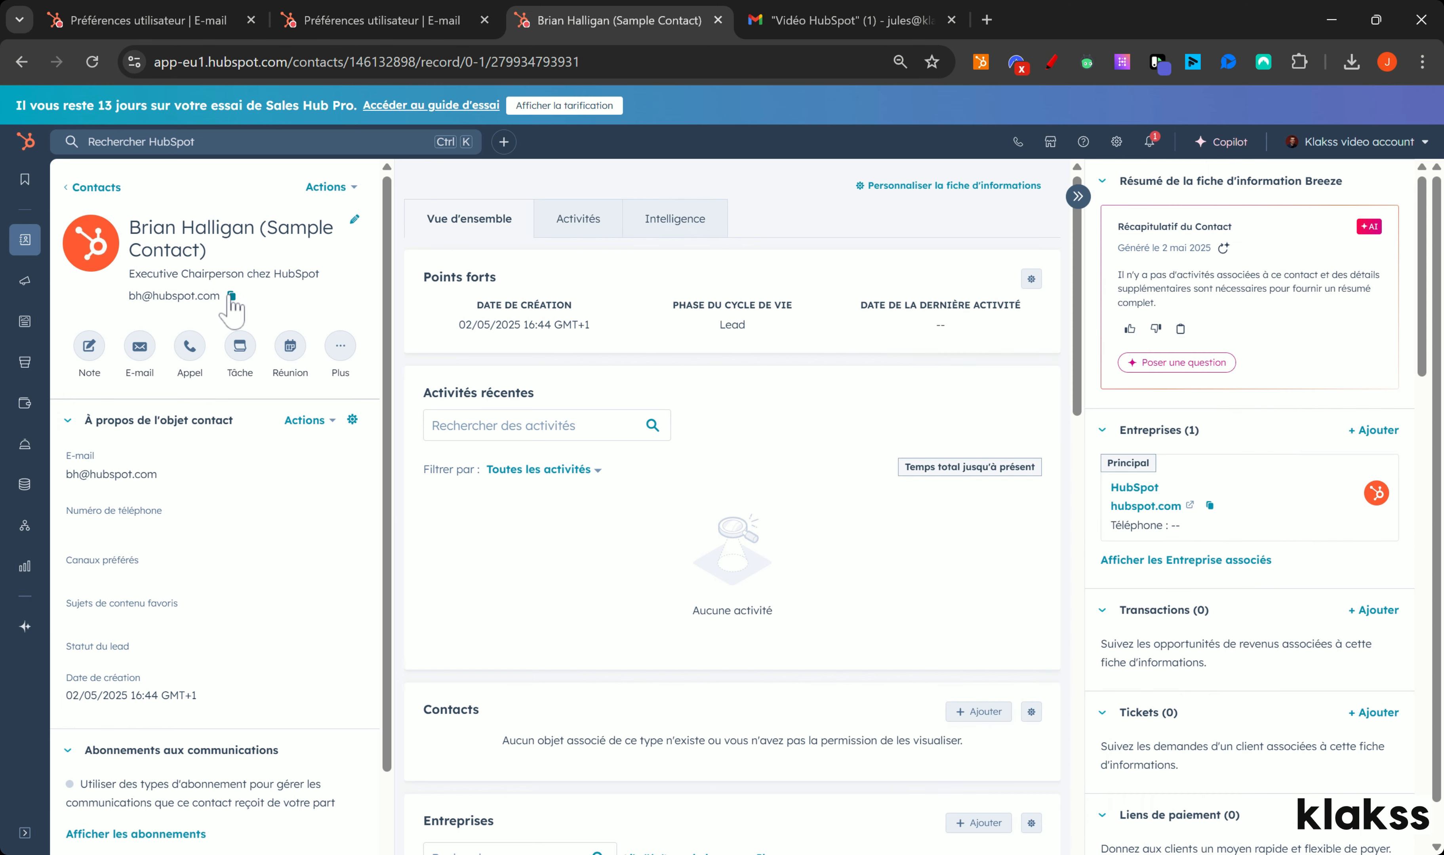
Step: In Gmail, start a new message with the sample contact pasted as recipient
{"action": "left_click", "coordinate": [762, 23]}
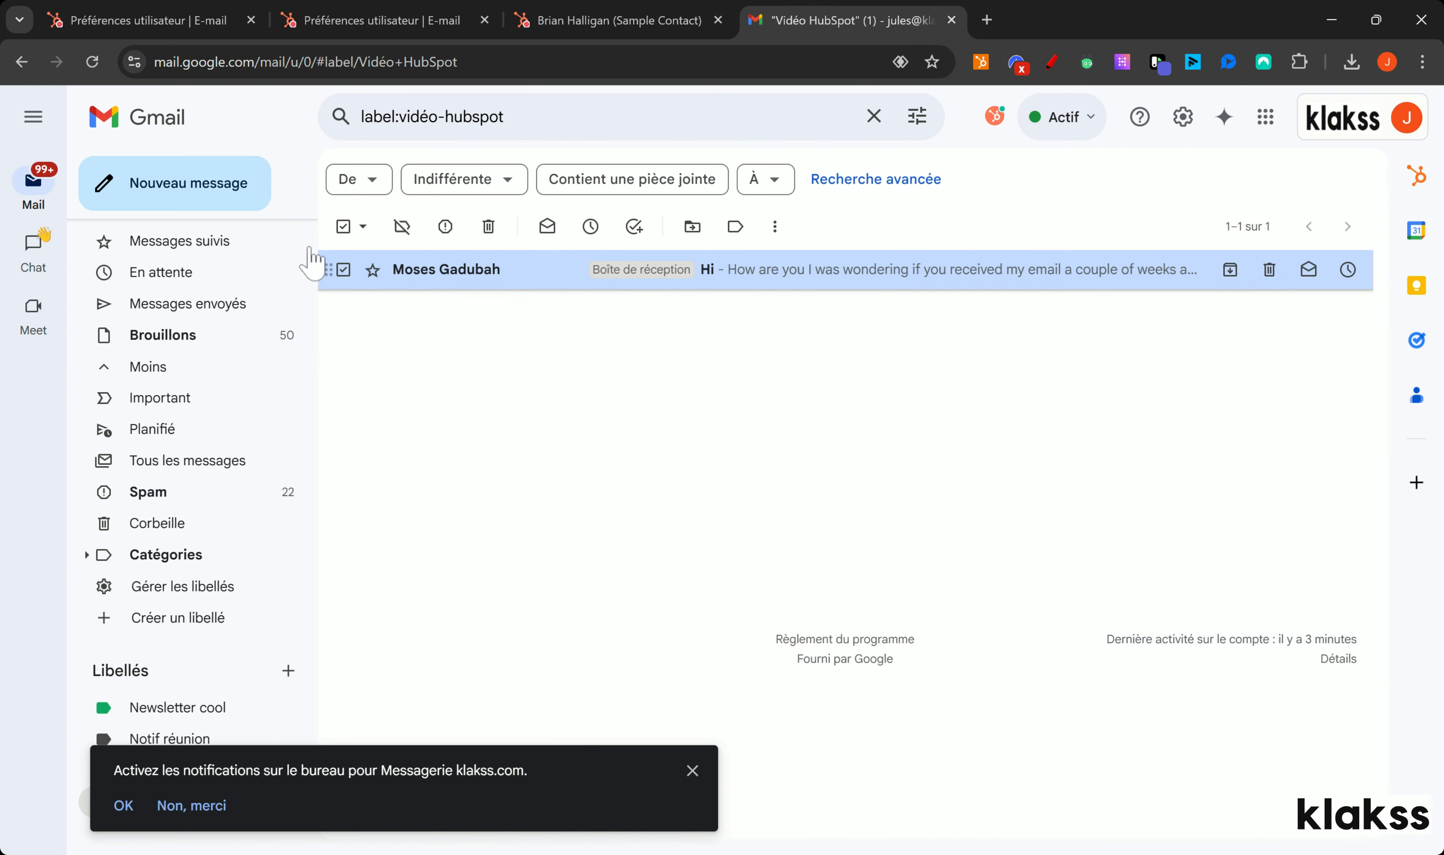
{"action": "left_click", "coordinate": [181, 192]}
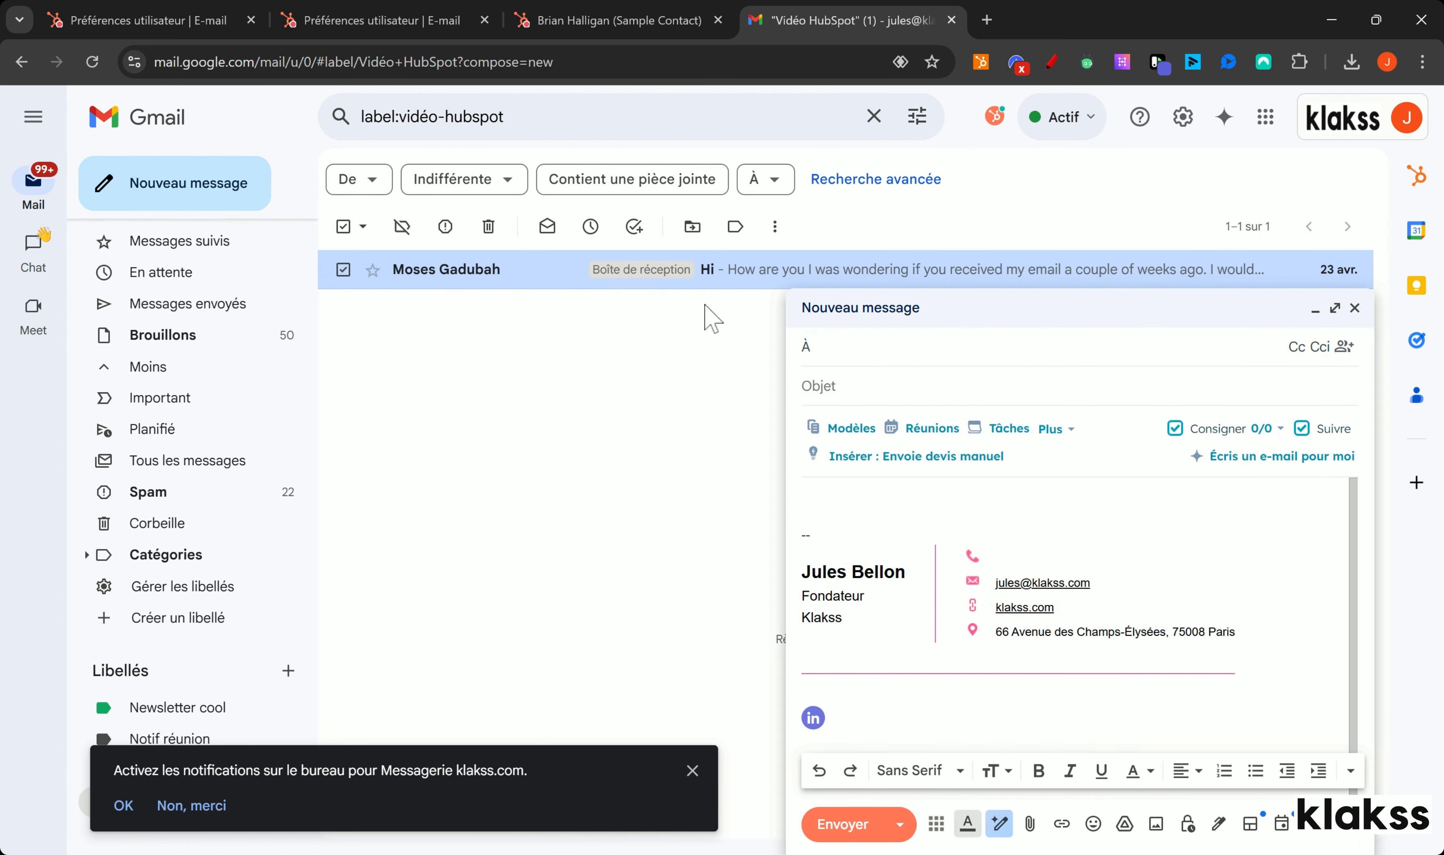
{"action": "key", "text": "ctrl+v"}
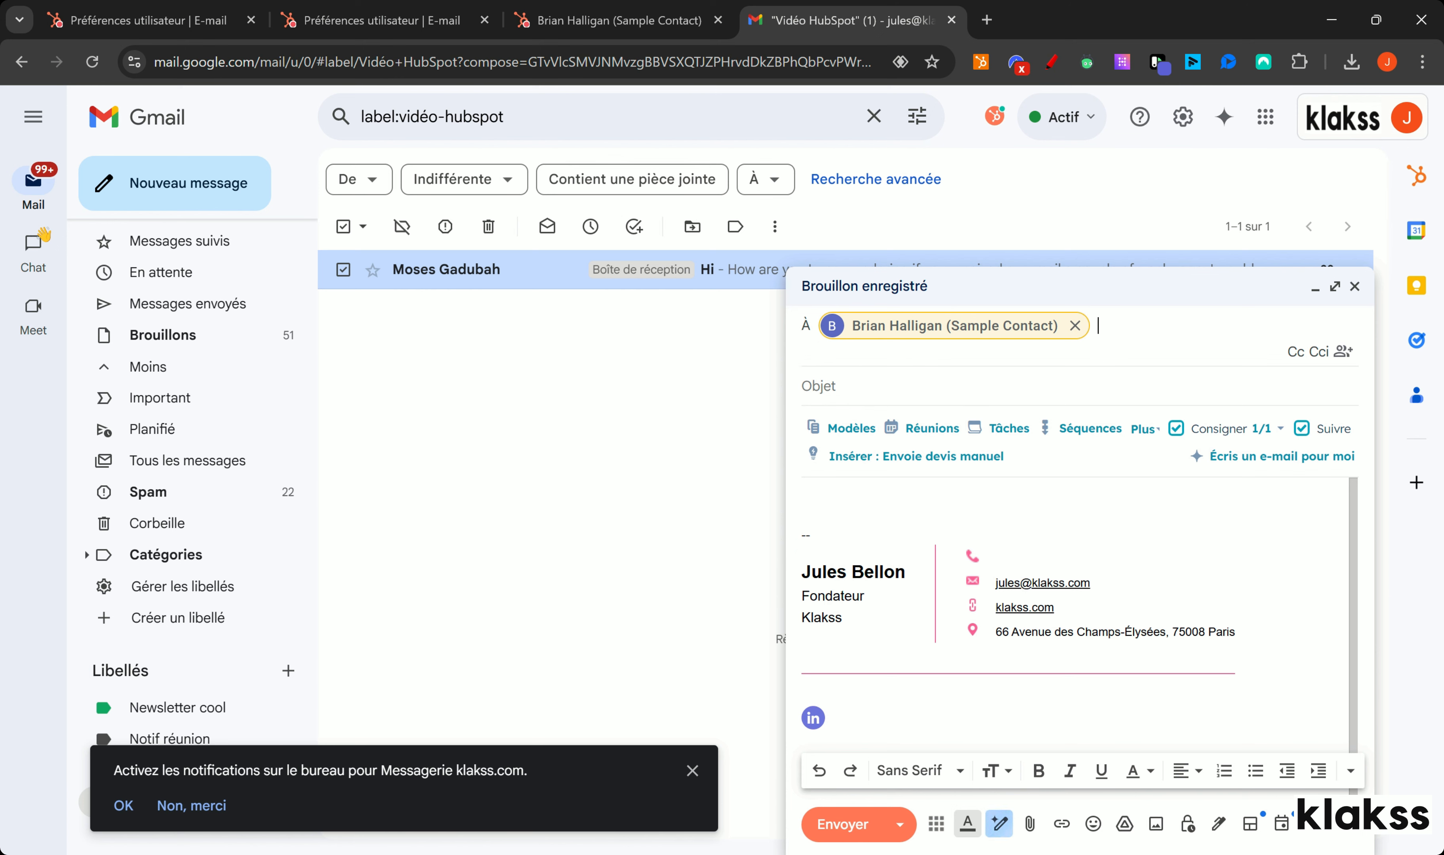
Step: Mark the HubSpot tools and the send button in red, then clear the annotations
{"action": "left_click", "coordinate": [1052, 62]}
{"action": "left_click_drag", "start_coordinate": [805, 412], "coordinate": [794, 467]}
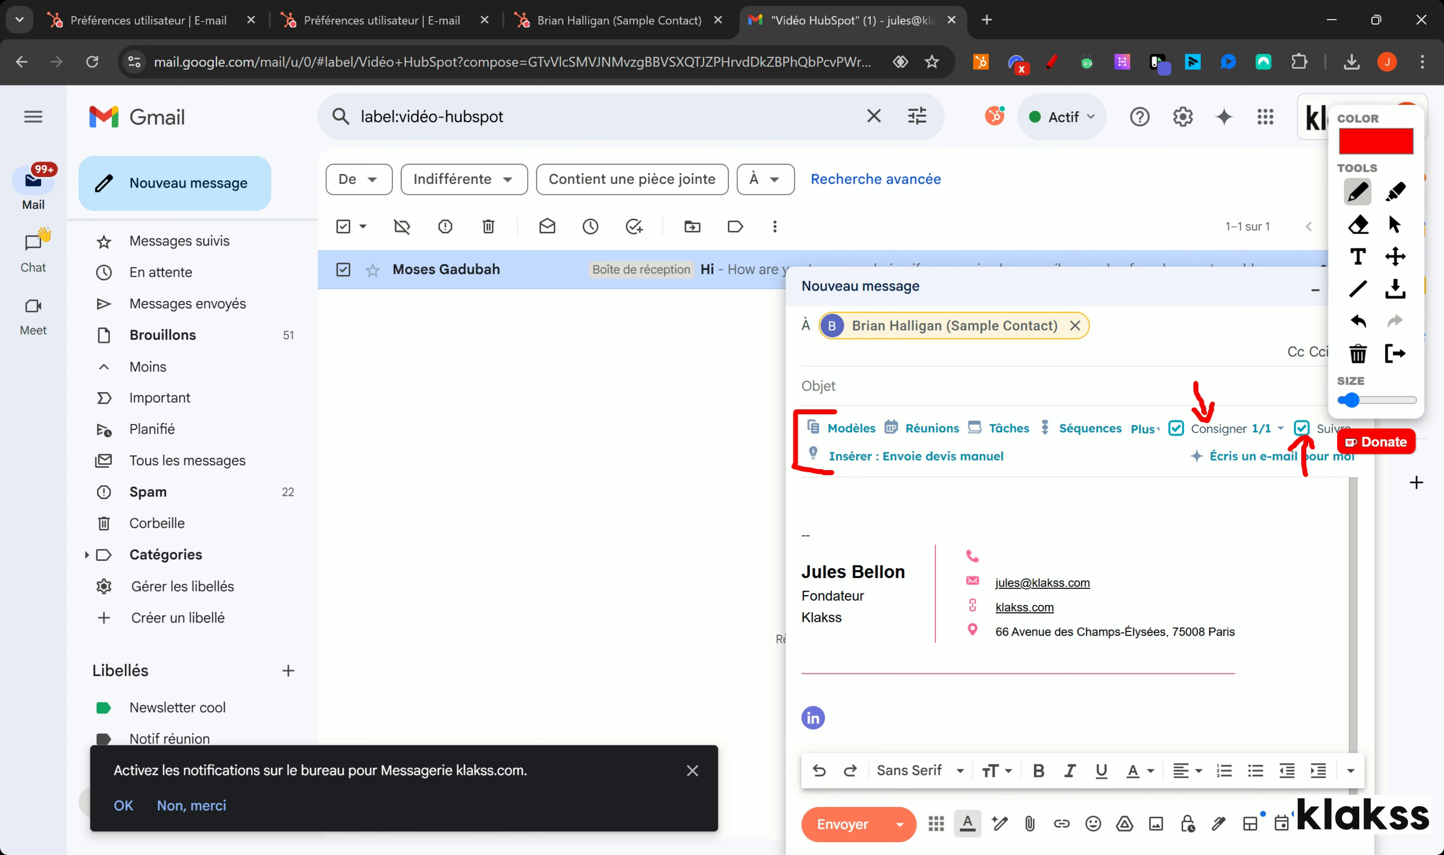
{"action": "left_click_drag", "start_coordinate": [770, 786], "coordinate": [807, 815]}
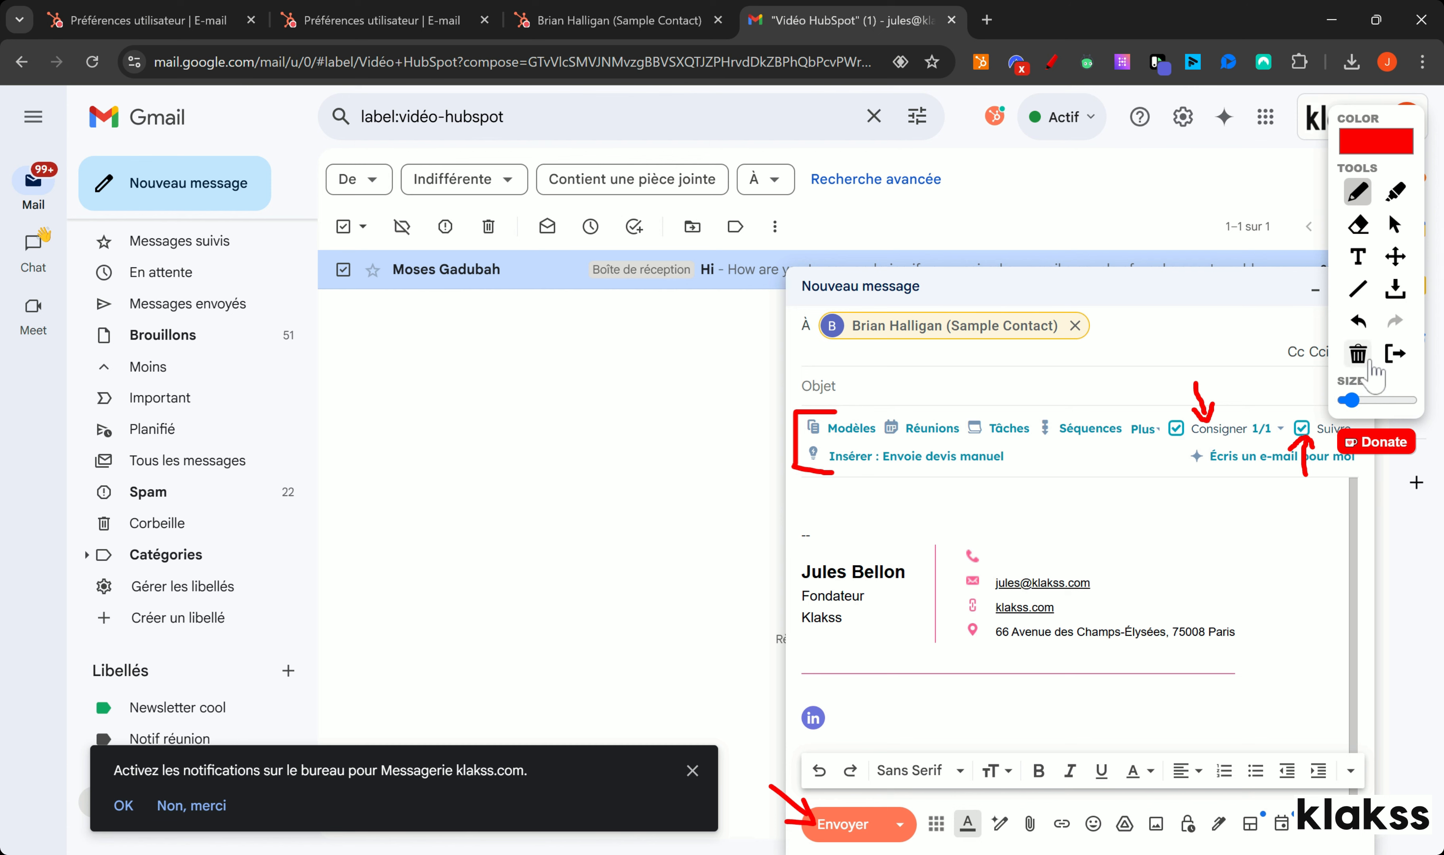
{"action": "left_click", "coordinate": [1357, 354]}
{"action": "left_click", "coordinate": [1395, 353]}
Step: Show the scheduled-send option, discard the draft, and open the received email in the label
{"action": "left_click", "coordinate": [899, 824]}
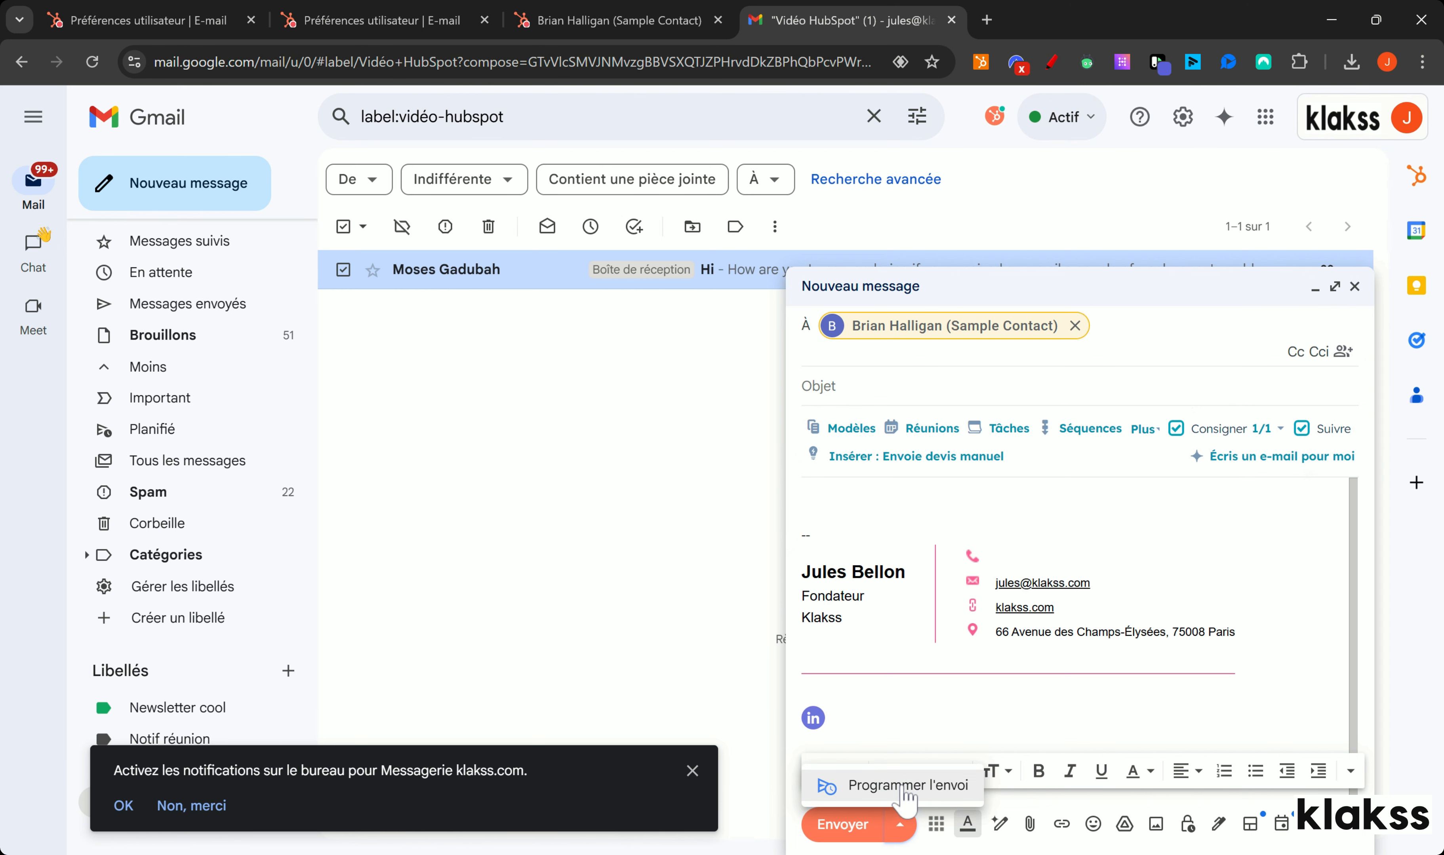
{"action": "left_click", "coordinate": [1354, 286]}
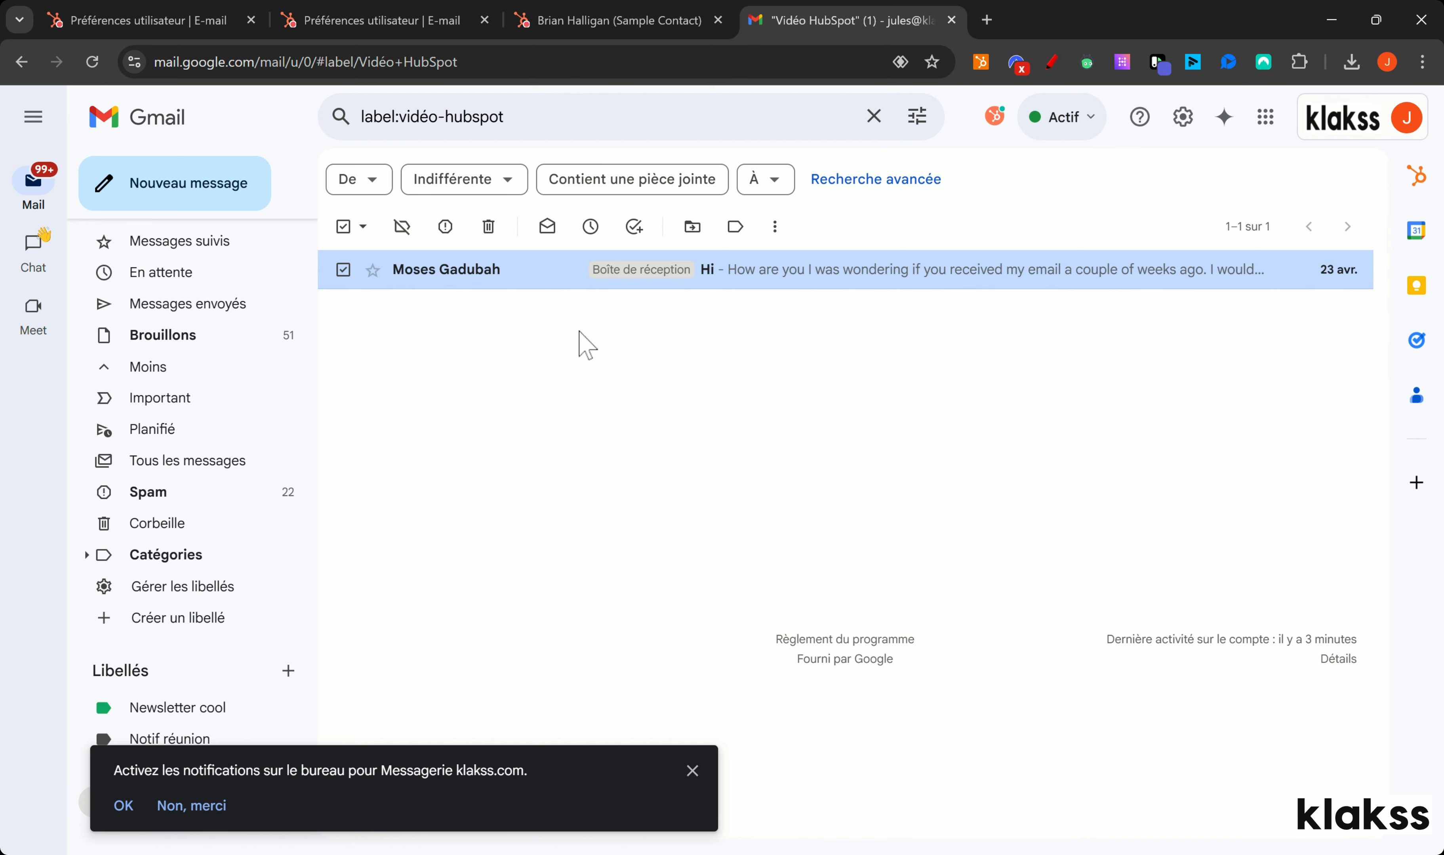
{"action": "left_click", "coordinate": [521, 285]}
Step: Add the sender to HubSpot, trimming the first name and moving the surname into Nom
{"action": "left_click", "coordinate": [692, 770]}
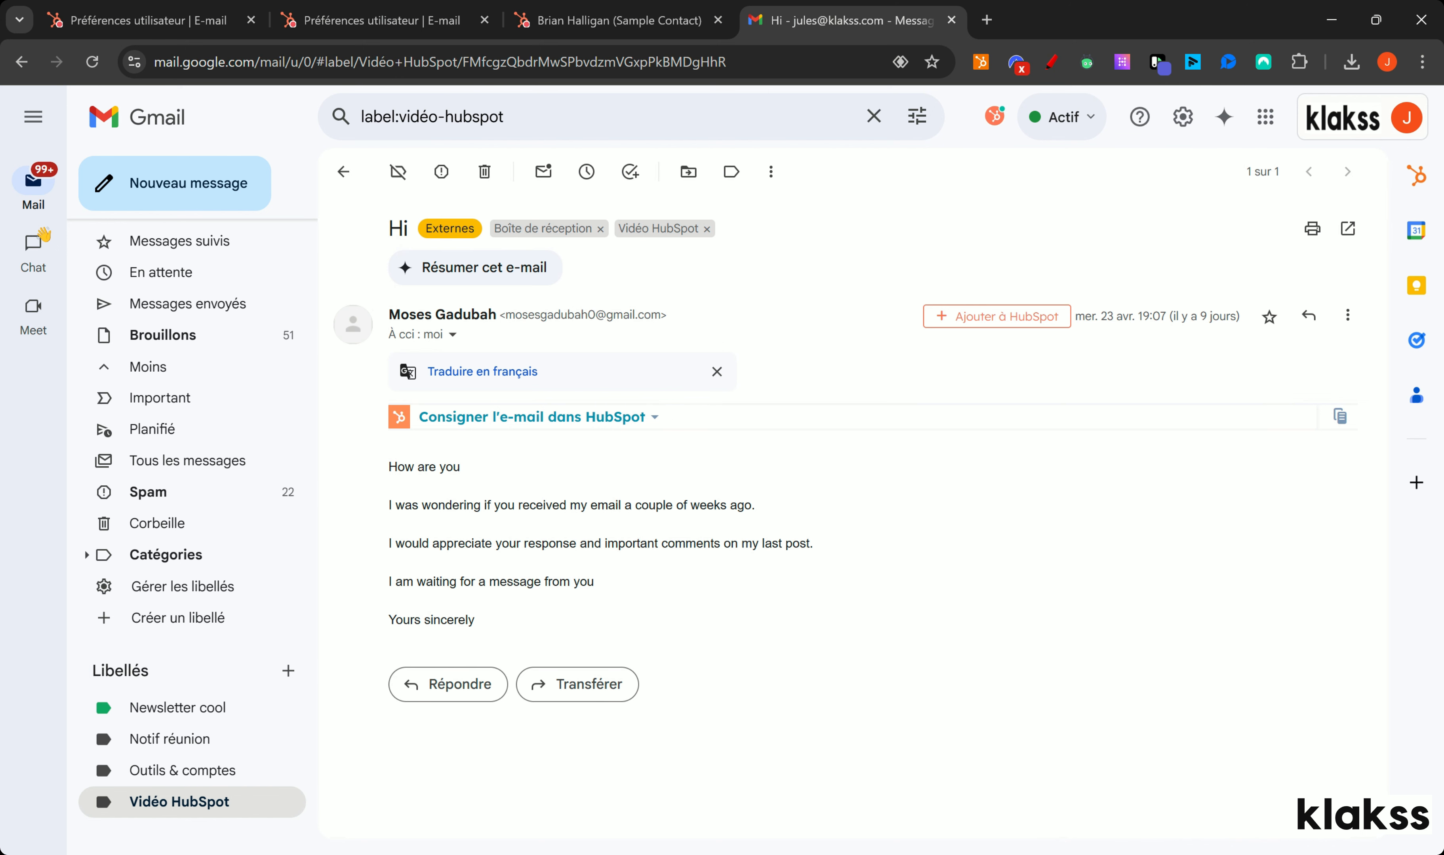
{"action": "left_click", "coordinate": [963, 320]}
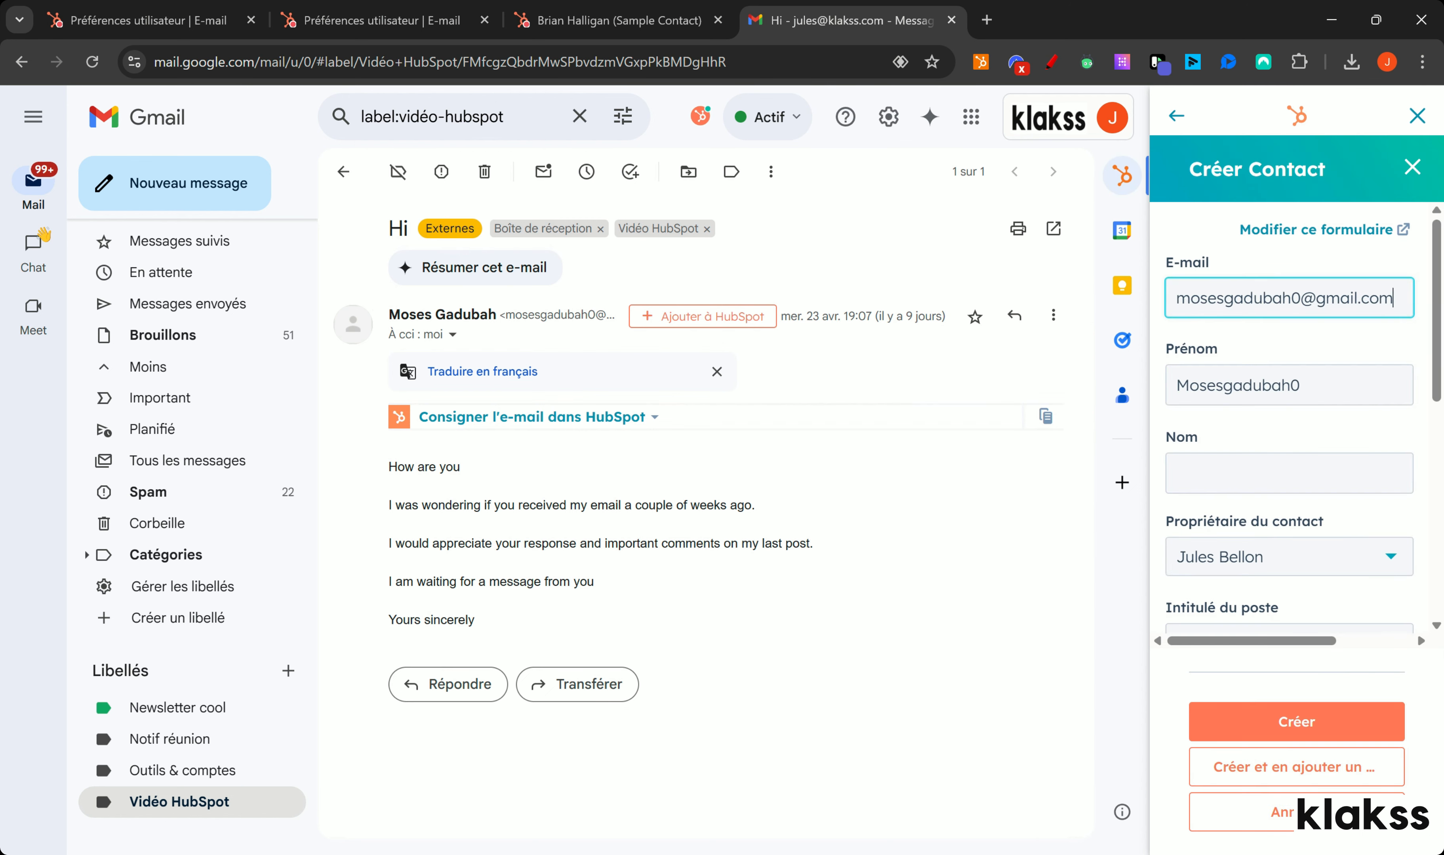
{"action": "left_click_drag", "start_coordinate": [1223, 385], "coordinate": [1299, 385]}
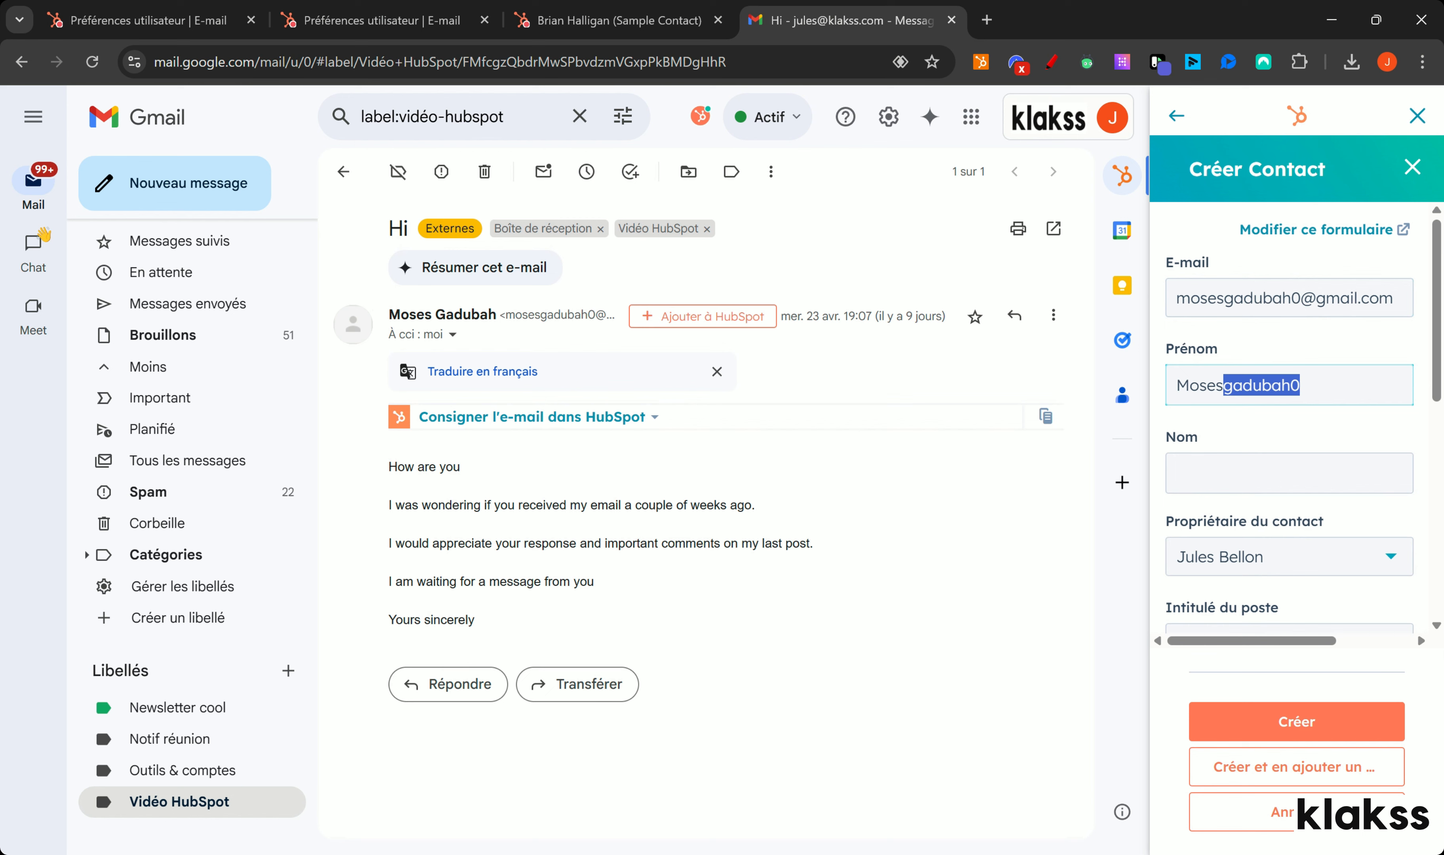
{"action": "key", "text": "BackSpace"}
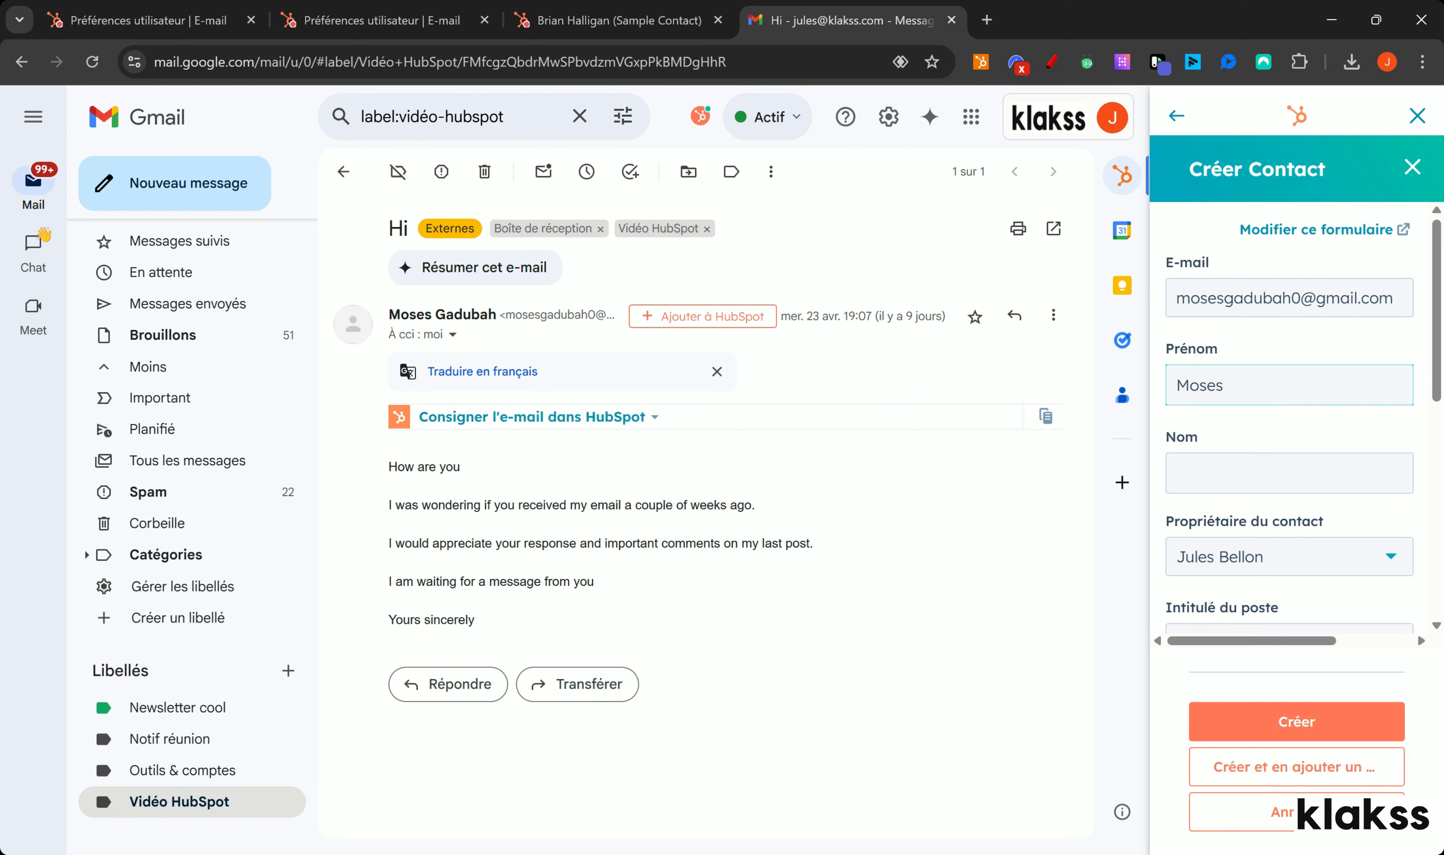
{"action": "double_click", "coordinate": [466, 314]}
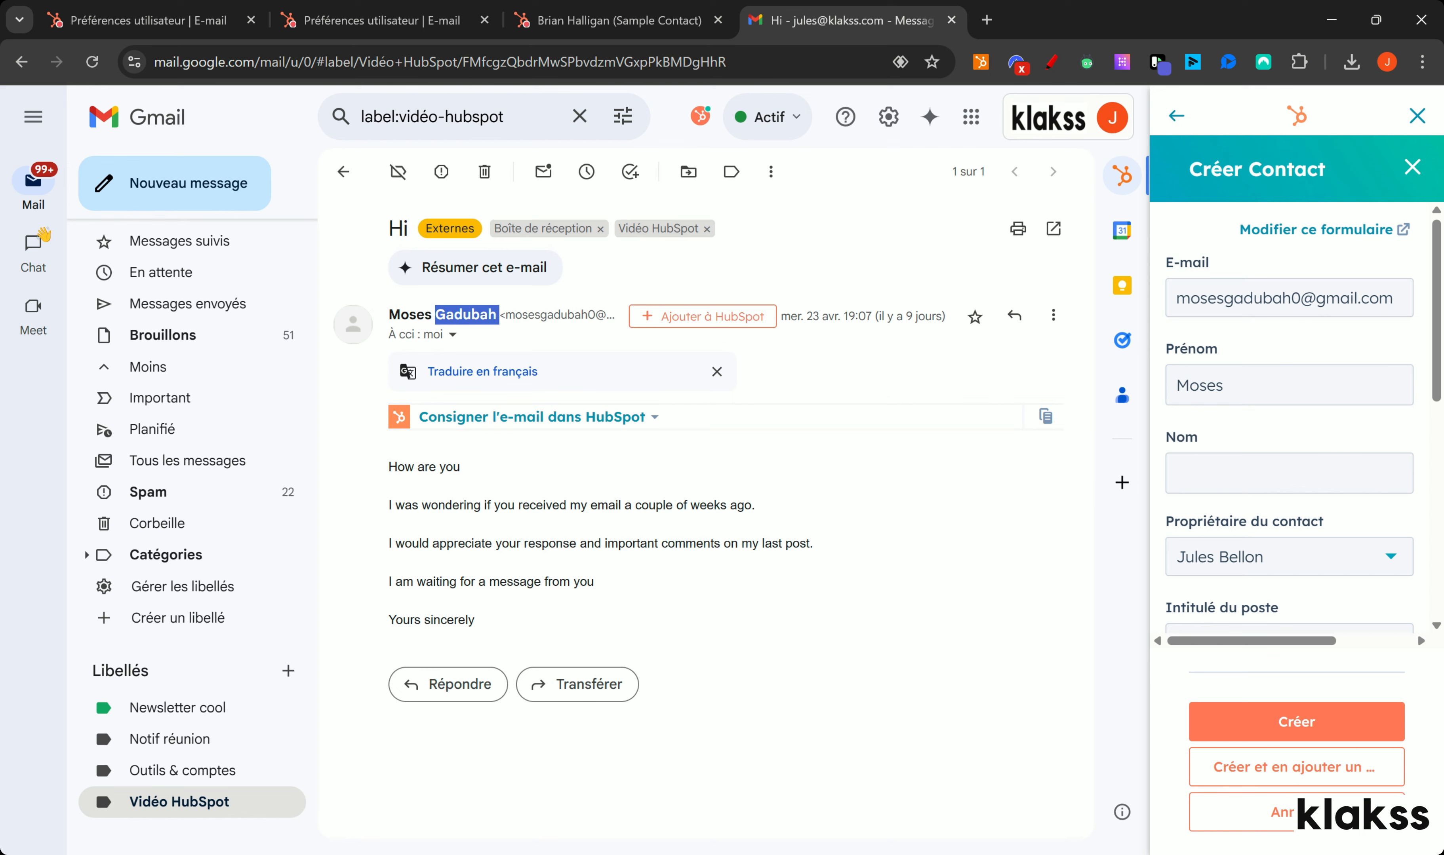
{"action": "left_click_drag", "start_coordinate": [466, 315], "coordinate": [1277, 472]}
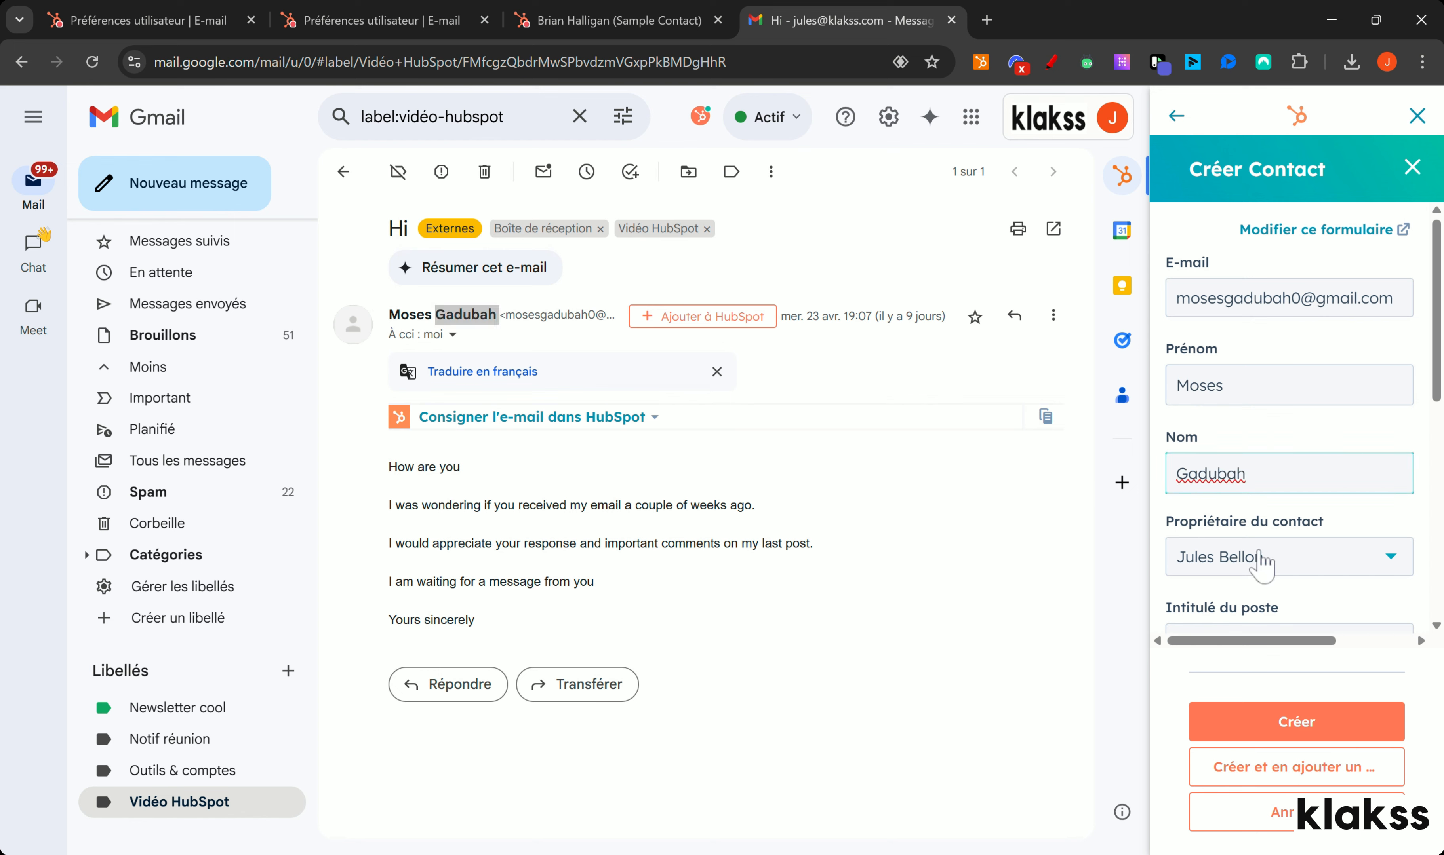
Step: Create the contact, expand its Chronologie timeline, then close the HubSpot contact panel
{"action": "scroll", "coordinate": [1260, 566], "scroll_direction": "down", "scroll_amount": 4}
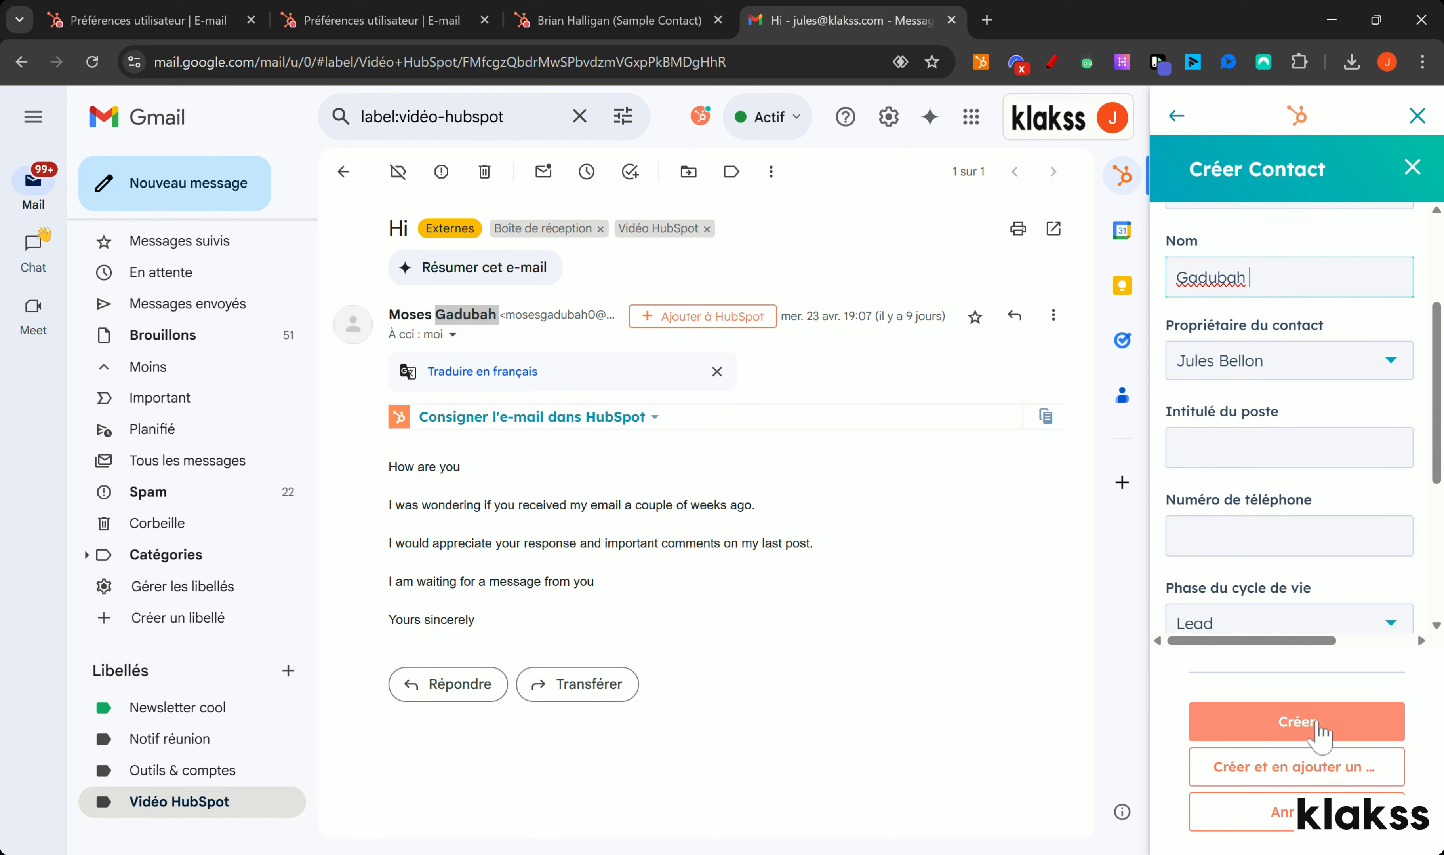
{"action": "left_click", "coordinate": [1317, 732]}
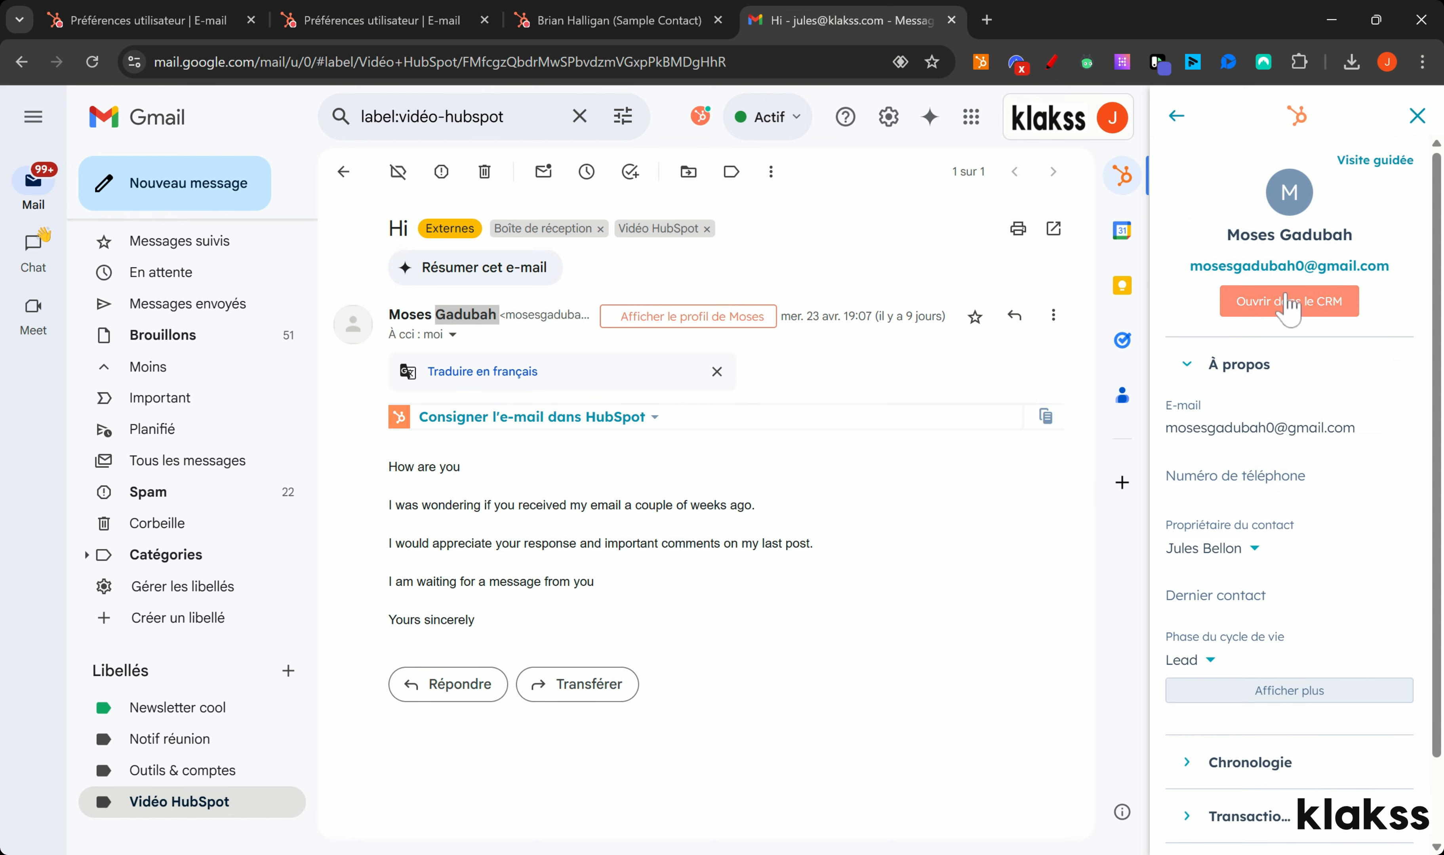
{"action": "scroll", "coordinate": [1289, 307], "scroll_direction": "down", "scroll_amount": 2}
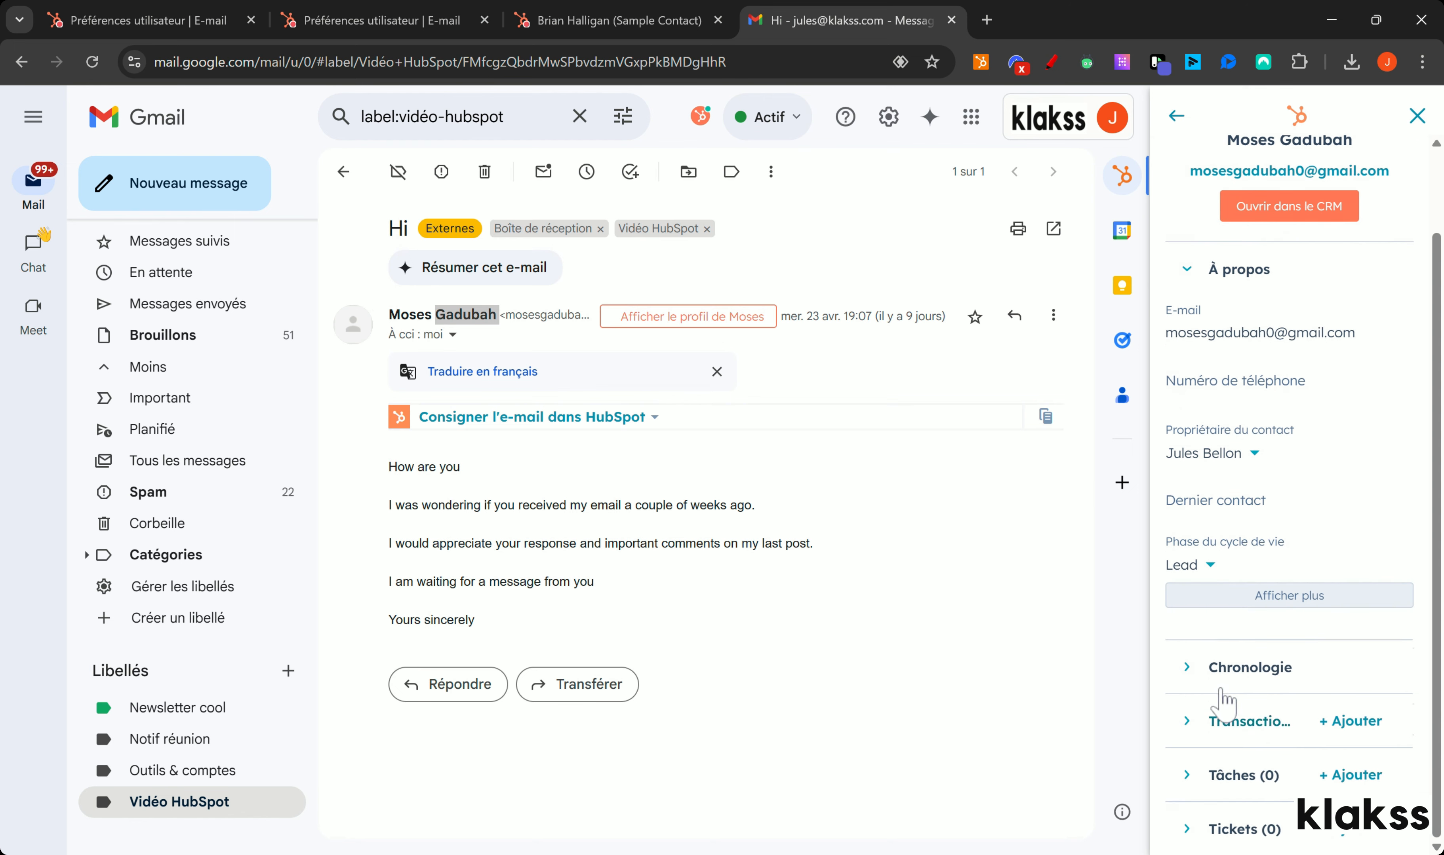
{"action": "left_click", "coordinate": [1234, 668]}
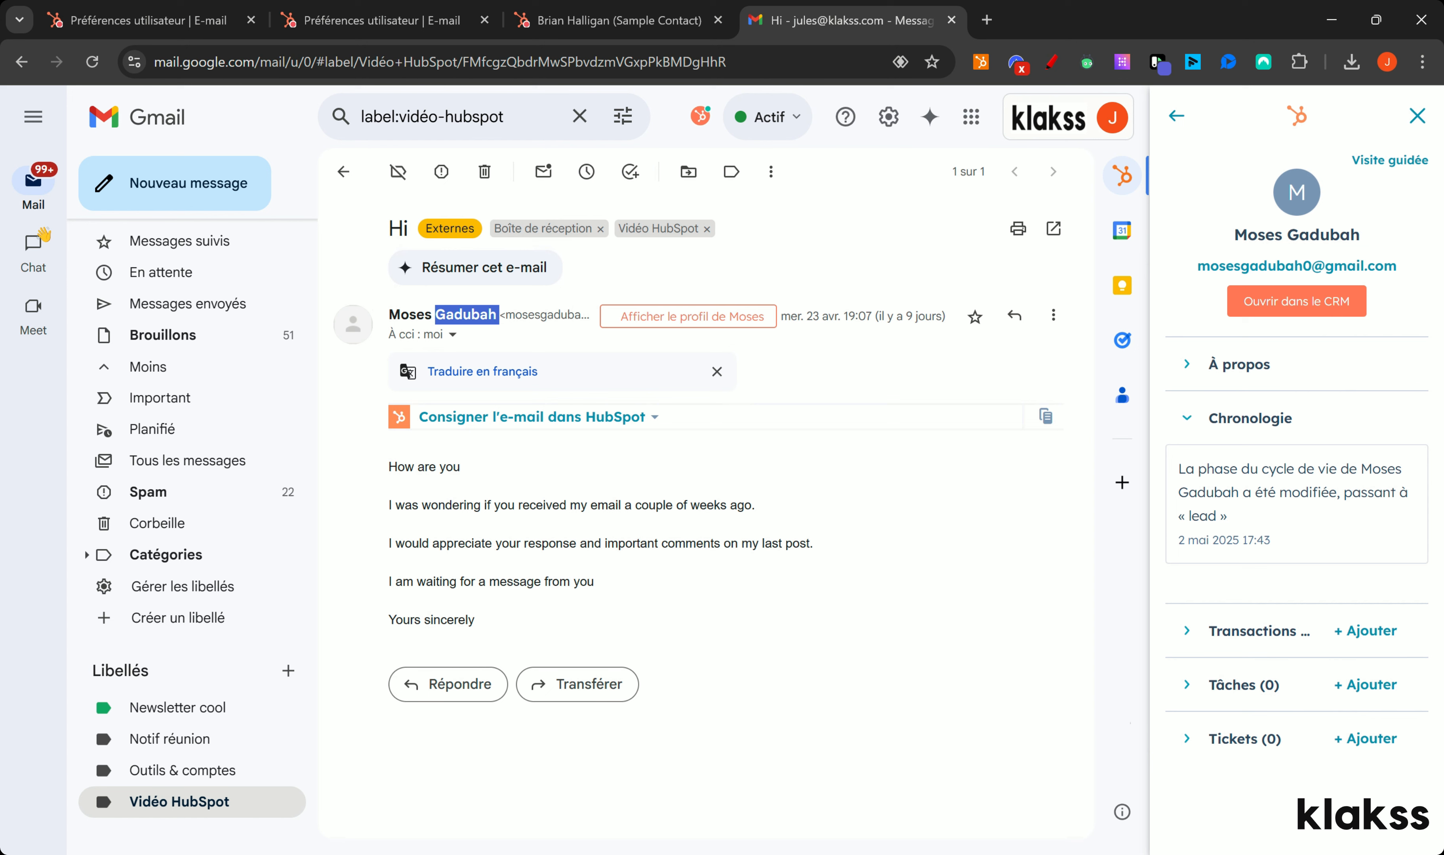
{"action": "left_click", "coordinate": [1414, 117]}
Step: Circle the 'Consigner l'e-mail dans HubSpot' option with an on-screen annotation, then erase it
{"action": "left_click", "coordinate": [1052, 61]}
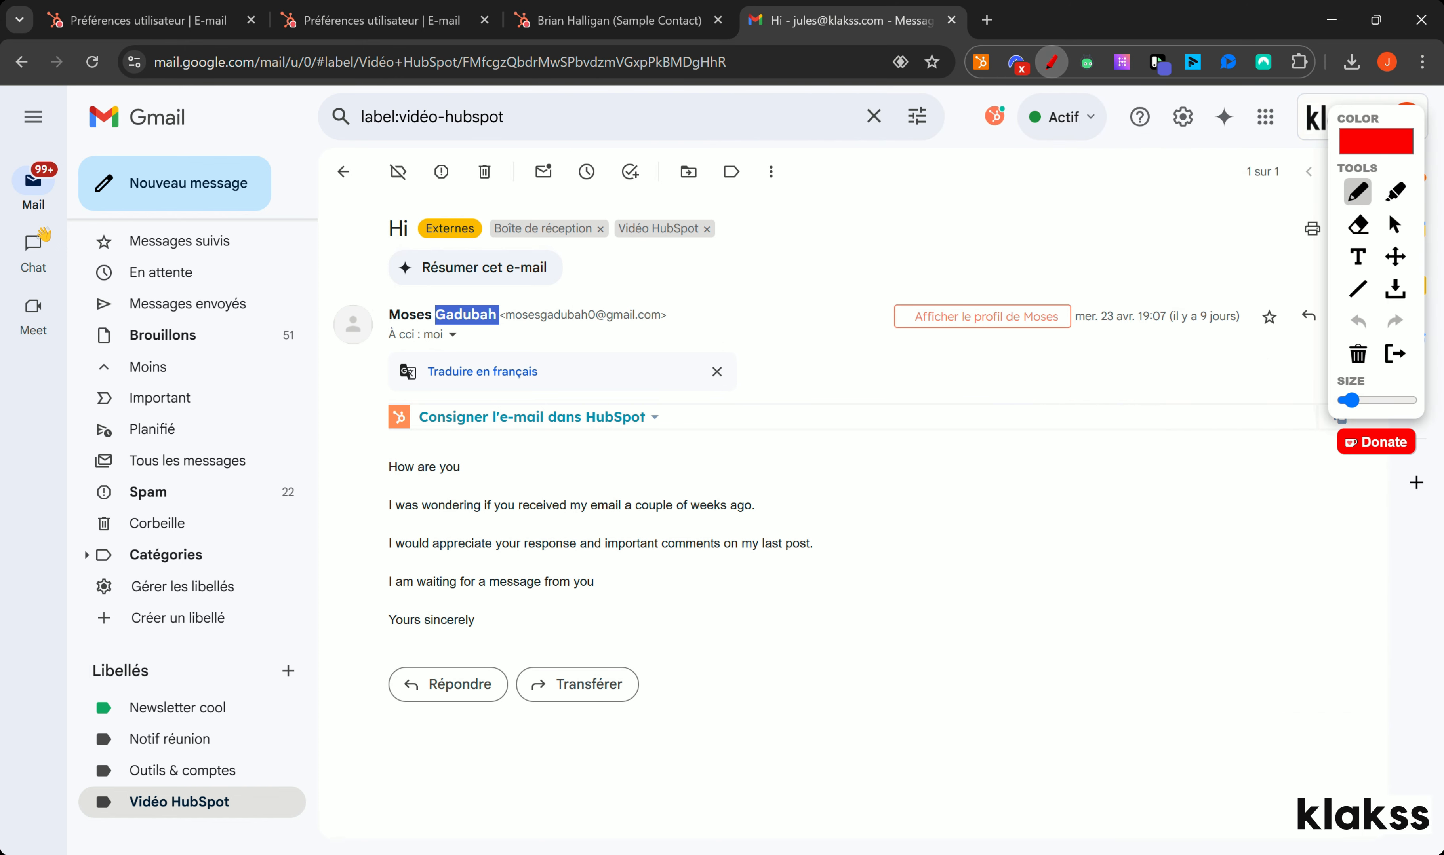
{"action": "mouse_move", "coordinate": [476, 396]}
{"action": "left_mouse_down"}
{"action": "mouse_move", "coordinate": [390, 442]}
{"action": "mouse_move", "coordinate": [661, 444]}
{"action": "mouse_move", "coordinate": [554, 400]}
{"action": "mouse_move", "coordinate": [472, 392]}
{"action": "left_mouse_up"}
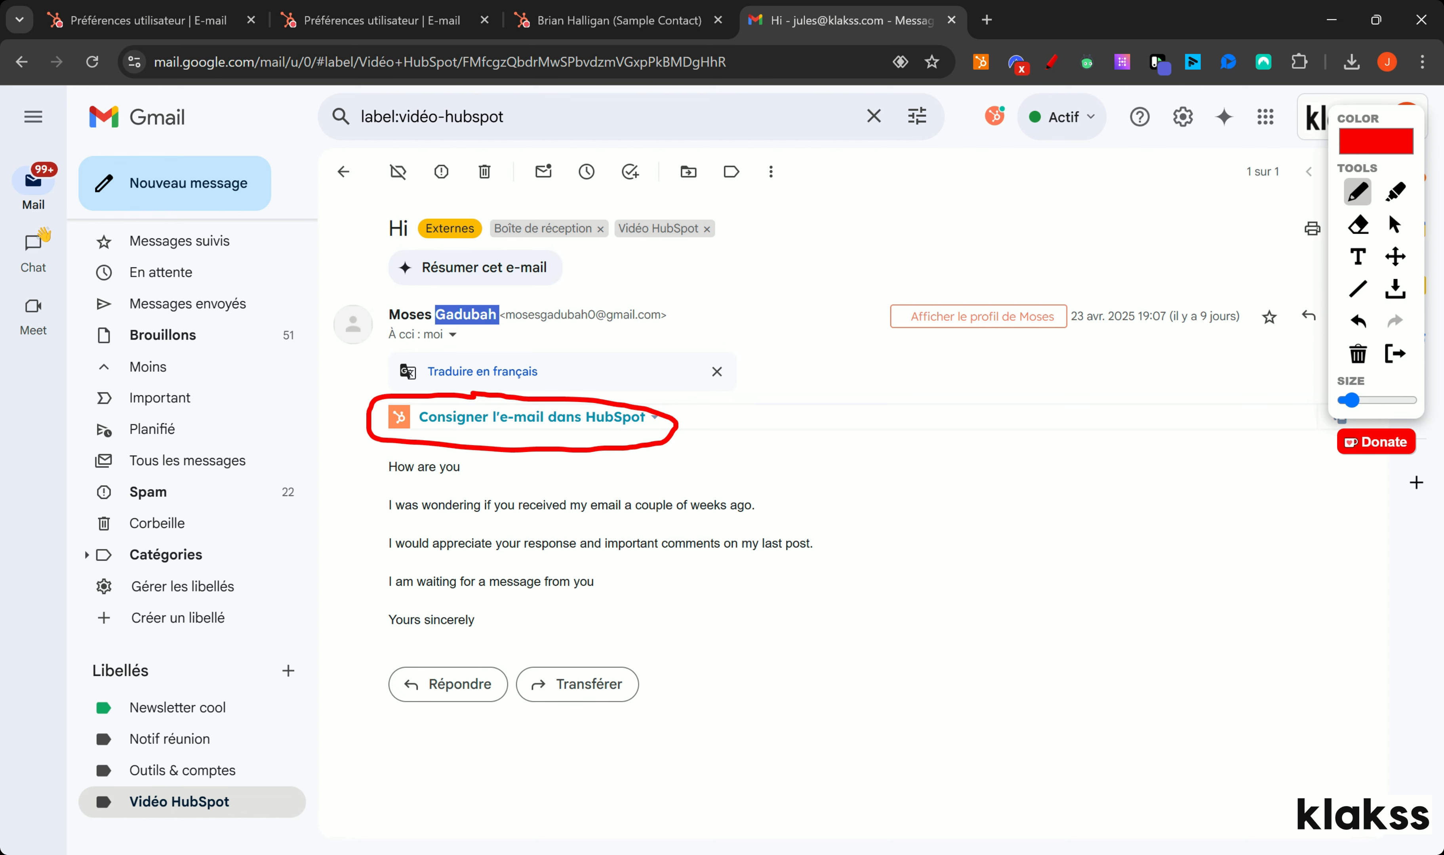
{"action": "left_click", "coordinate": [1357, 354]}
{"action": "left_click", "coordinate": [1394, 353]}
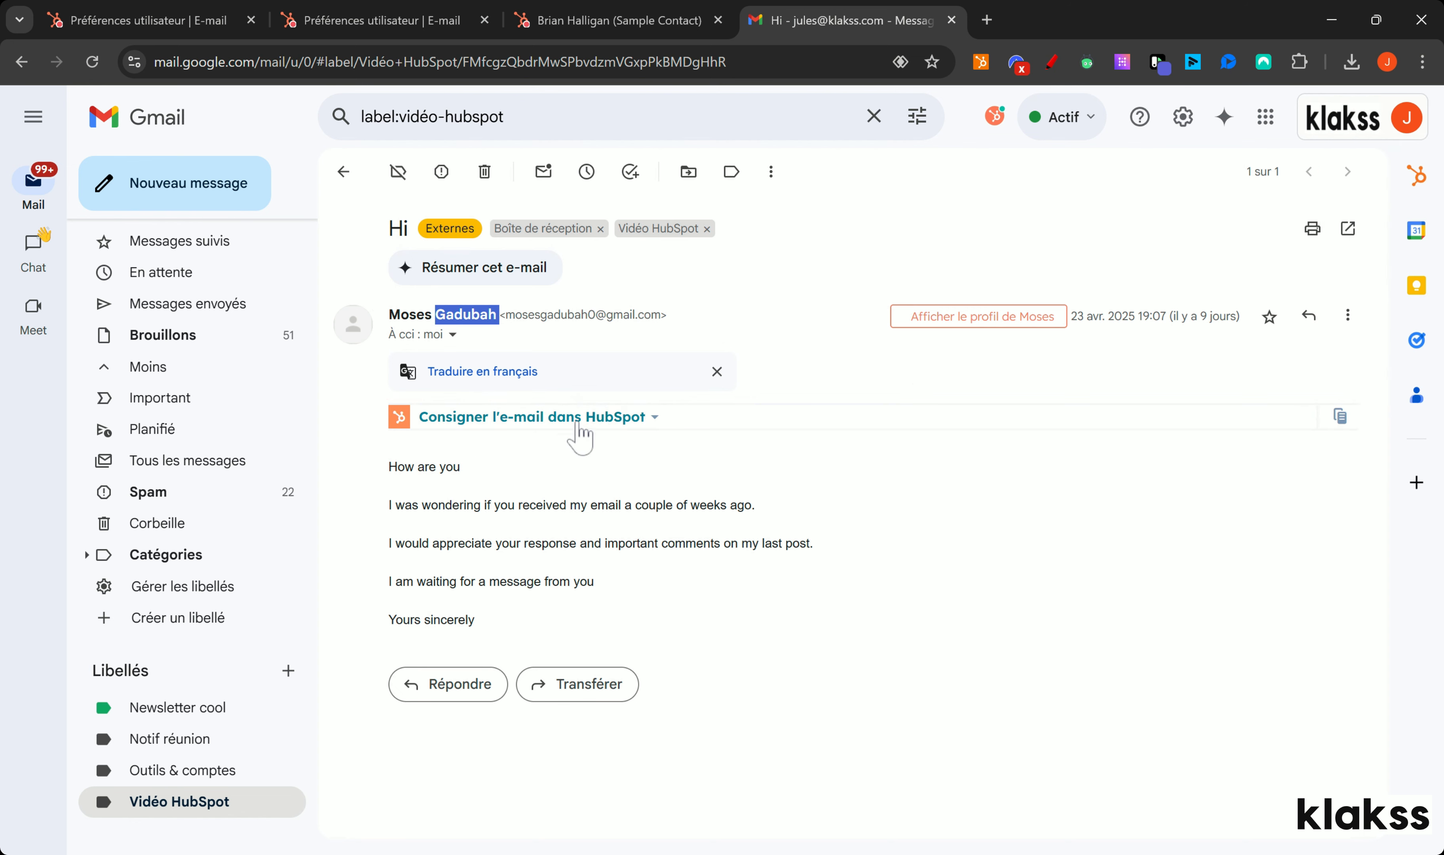
Step: Log the email to the contact, confirm 'Connecté à : 1 fiche(s)', and open the record in the CRM
{"action": "left_click", "coordinate": [567, 418]}
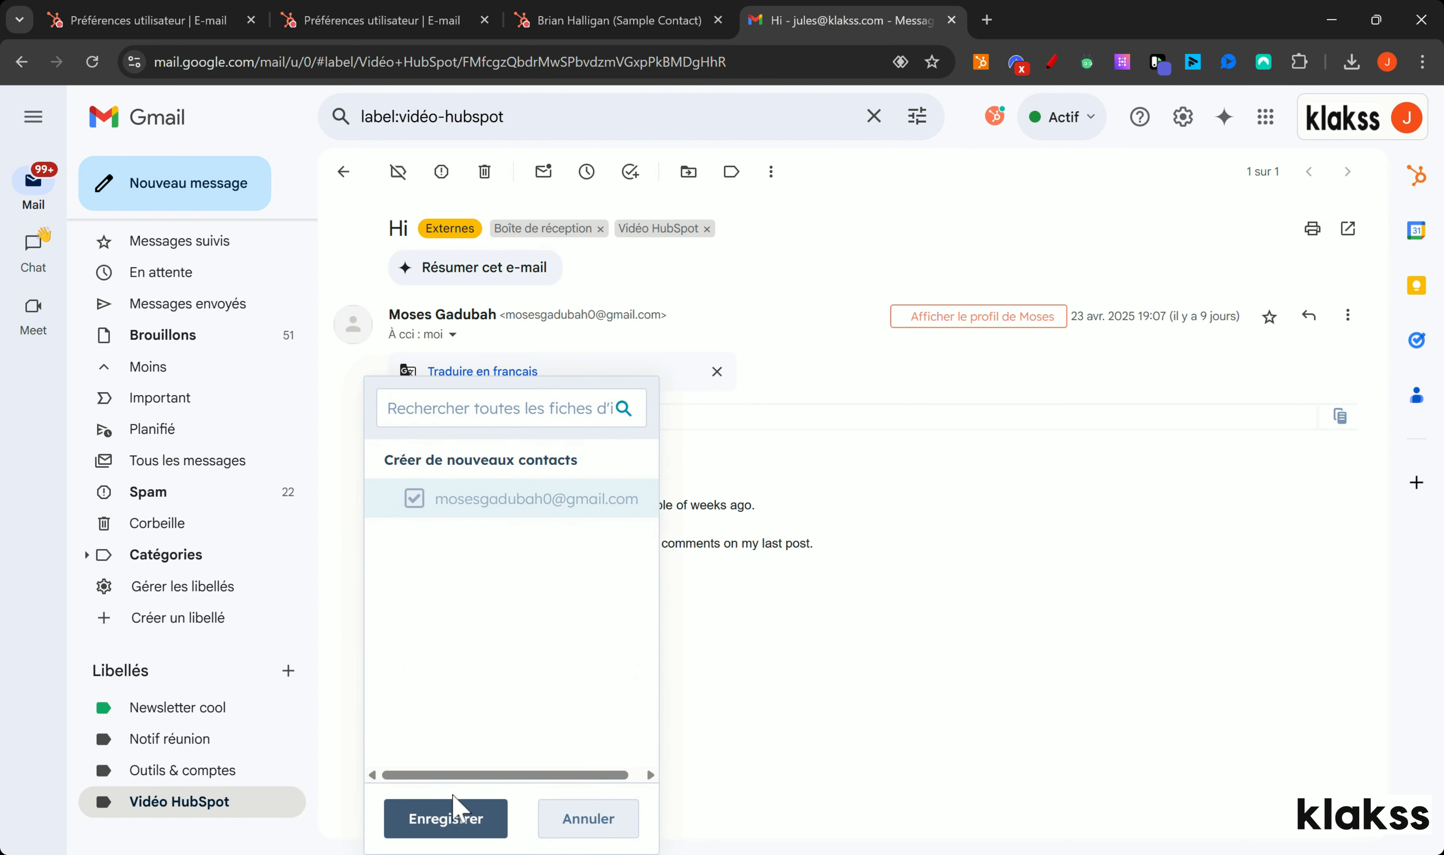
{"action": "left_click", "coordinate": [461, 814]}
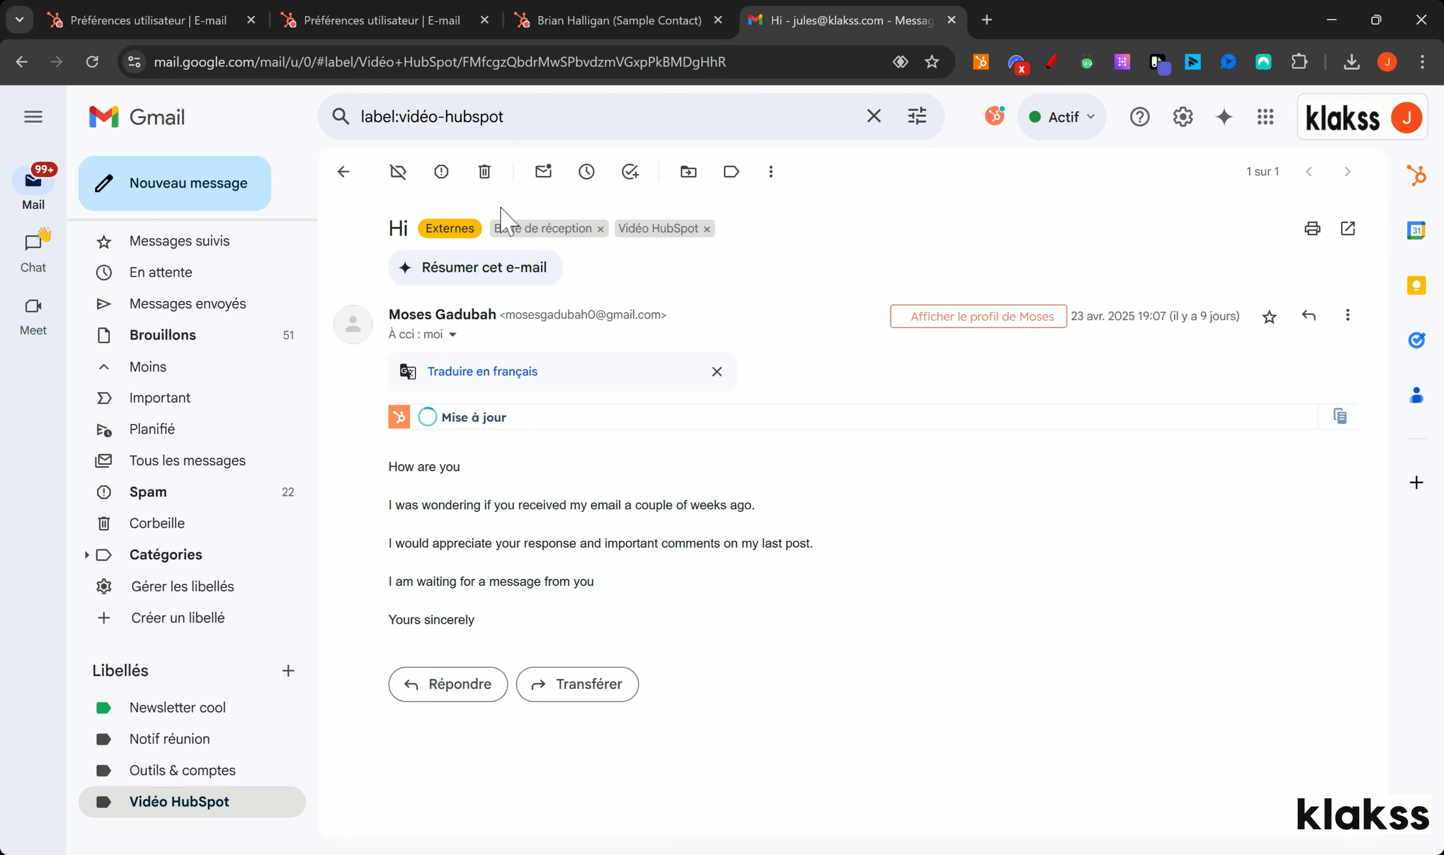
{"action": "left_click_drag", "start_coordinate": [389, 229], "coordinate": [410, 230]}
{"action": "left_click", "coordinate": [536, 418]}
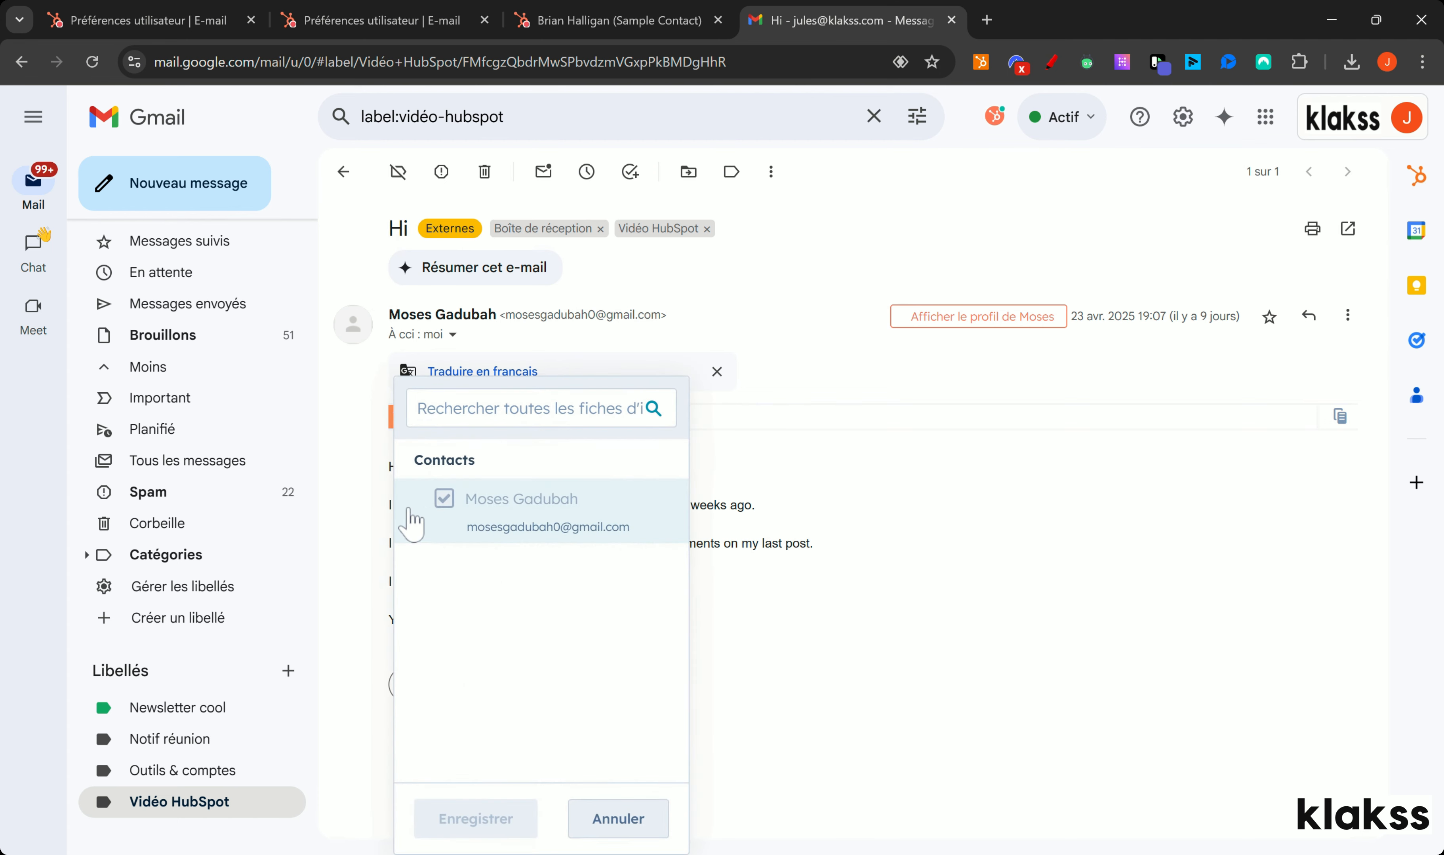
{"action": "left_click", "coordinate": [870, 490]}
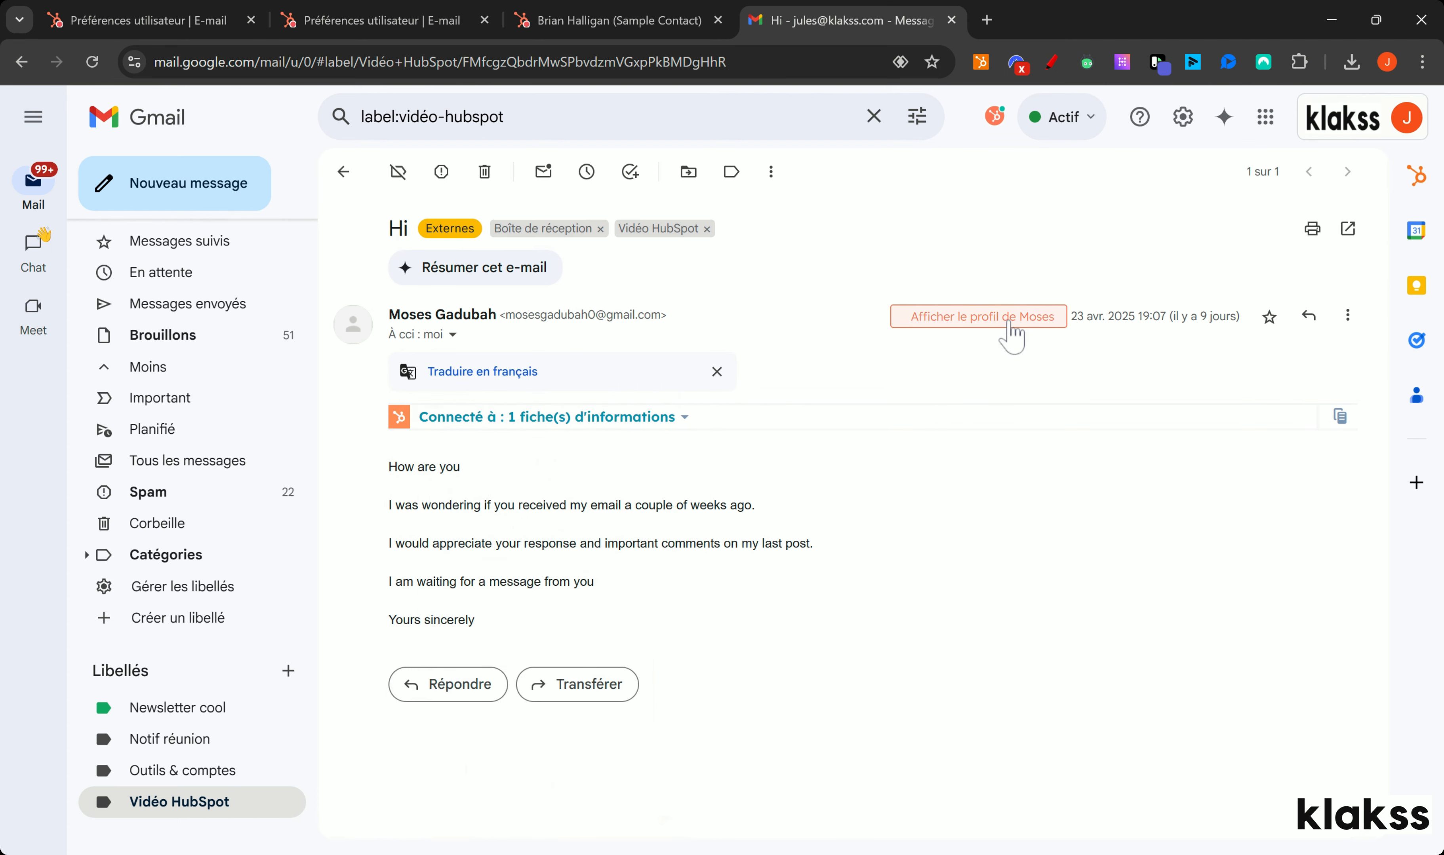
{"action": "left_click", "coordinate": [1003, 323]}
{"action": "left_click", "coordinate": [1242, 301]}
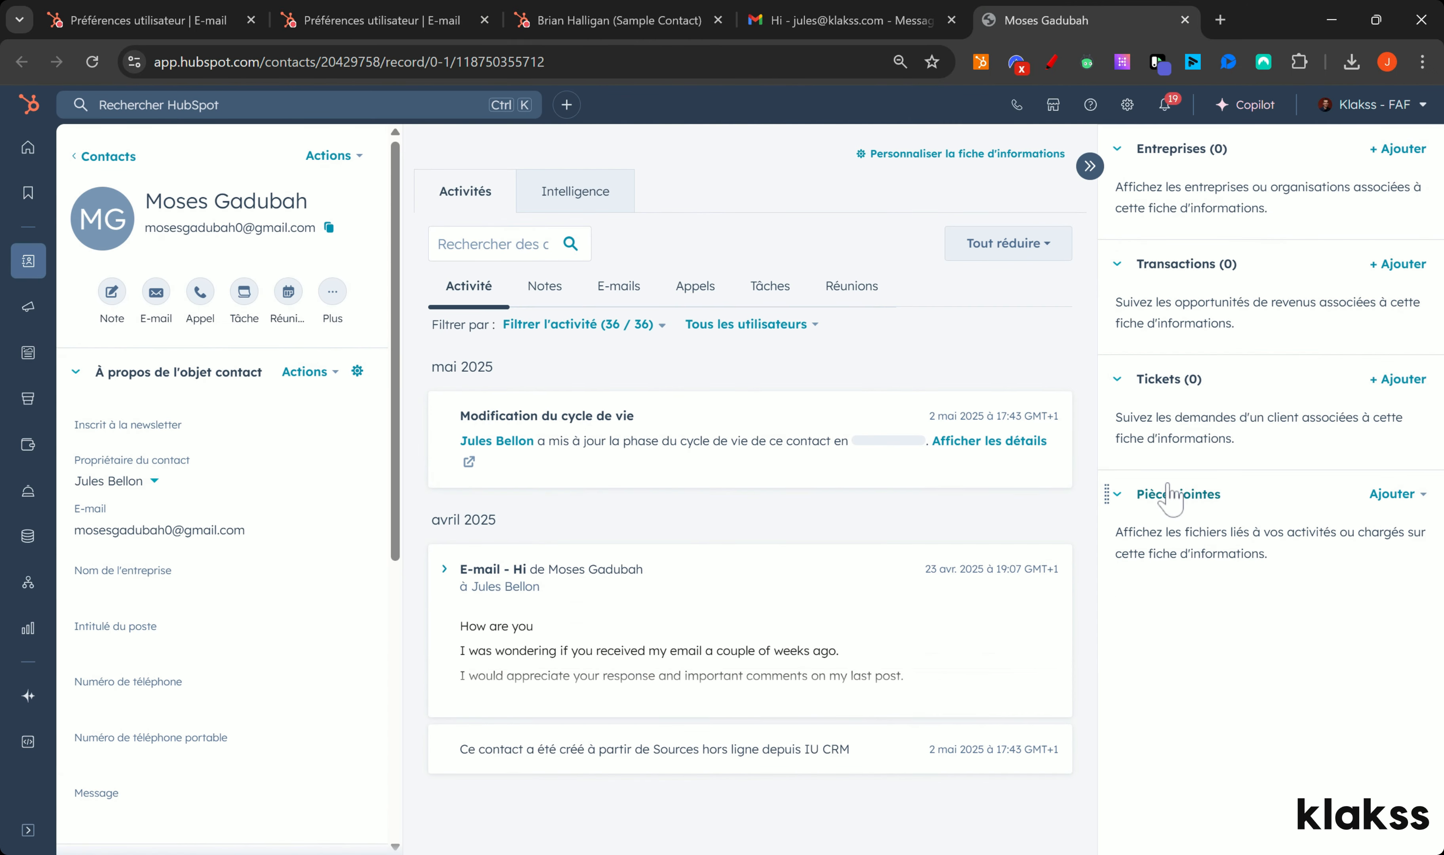
Step: Highlight the contact's name and e-mail, then return to the personal E-mail preferences tab
{"action": "left_click_drag", "start_coordinate": [163, 201], "coordinate": [236, 234]}
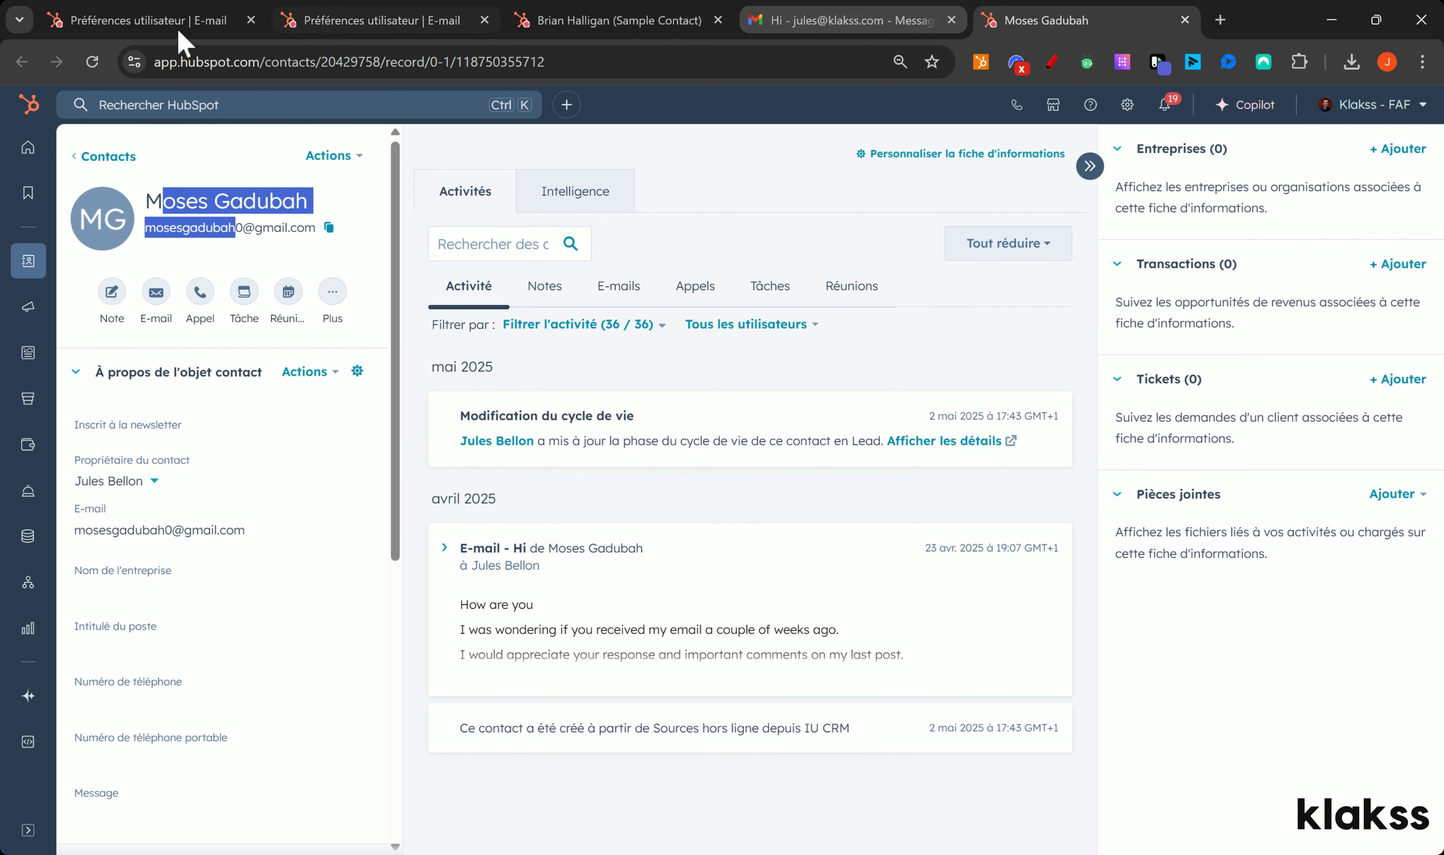
{"action": "left_click", "coordinate": [367, 17]}
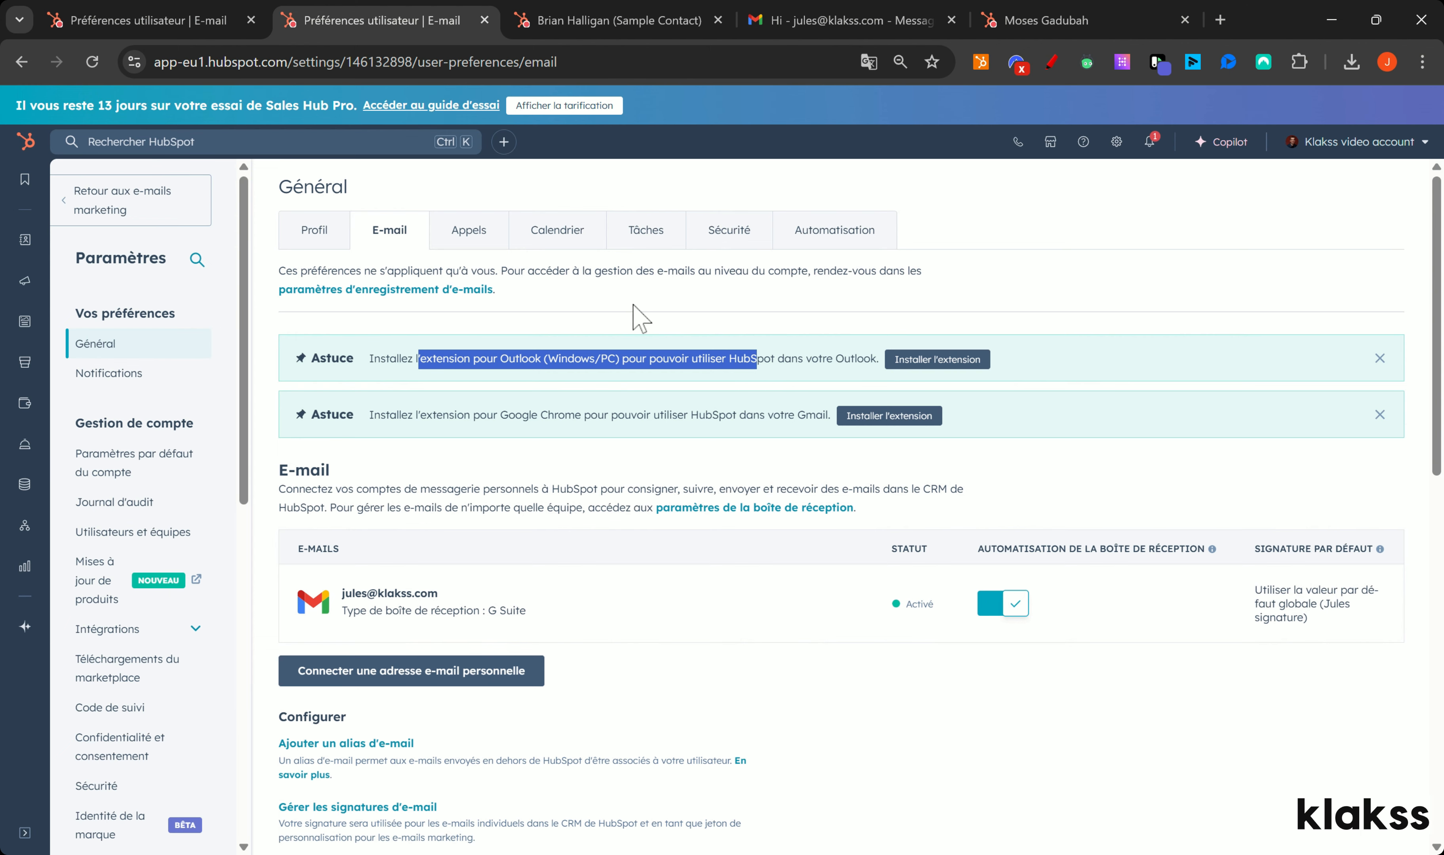
Step: Show the Appels preferences and annotate the Commencer button under Appels HubSpot
{"action": "left_click", "coordinate": [469, 233]}
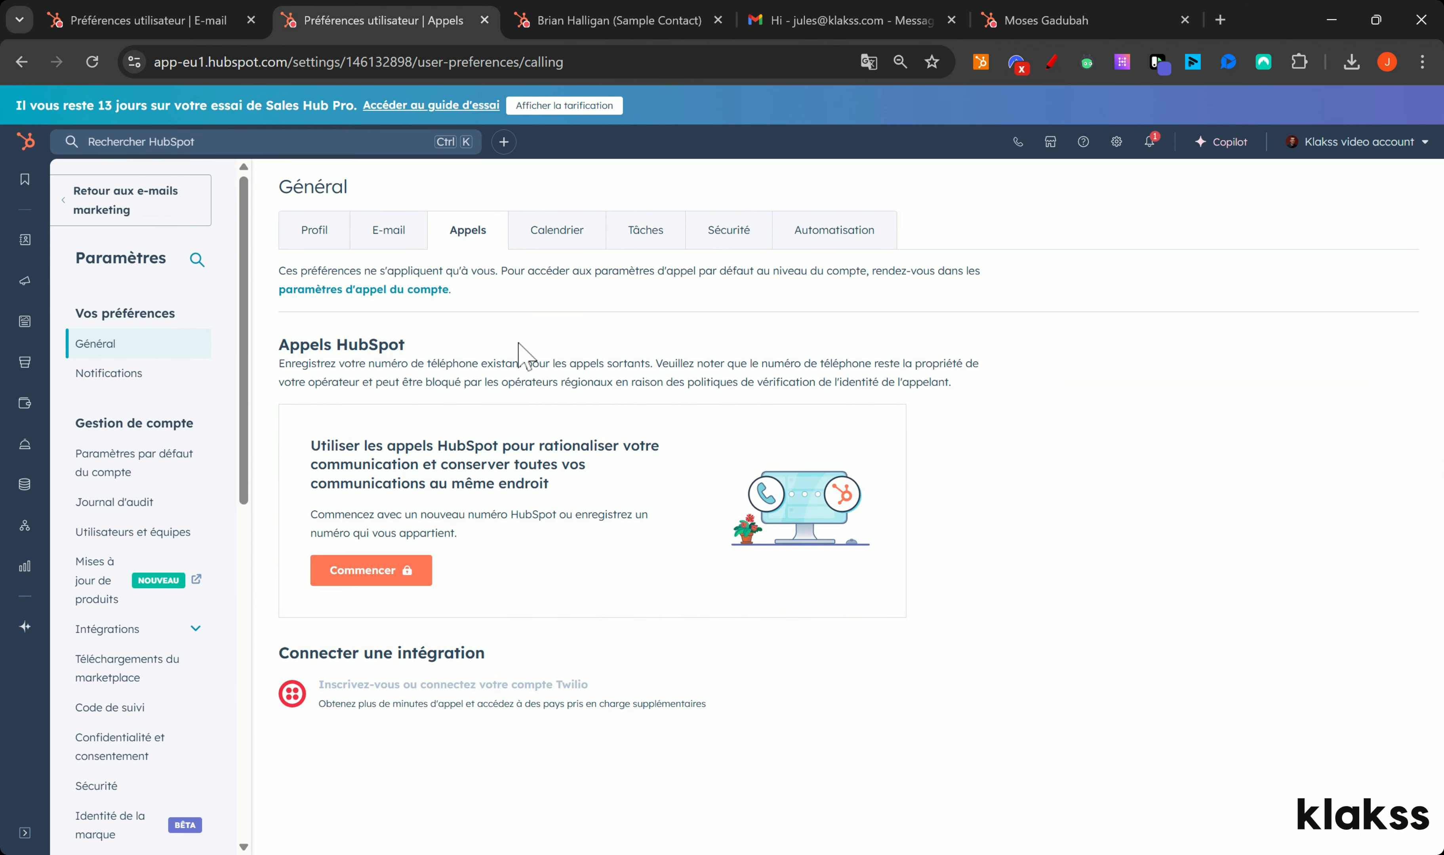
{"action": "left_click", "coordinate": [1053, 64]}
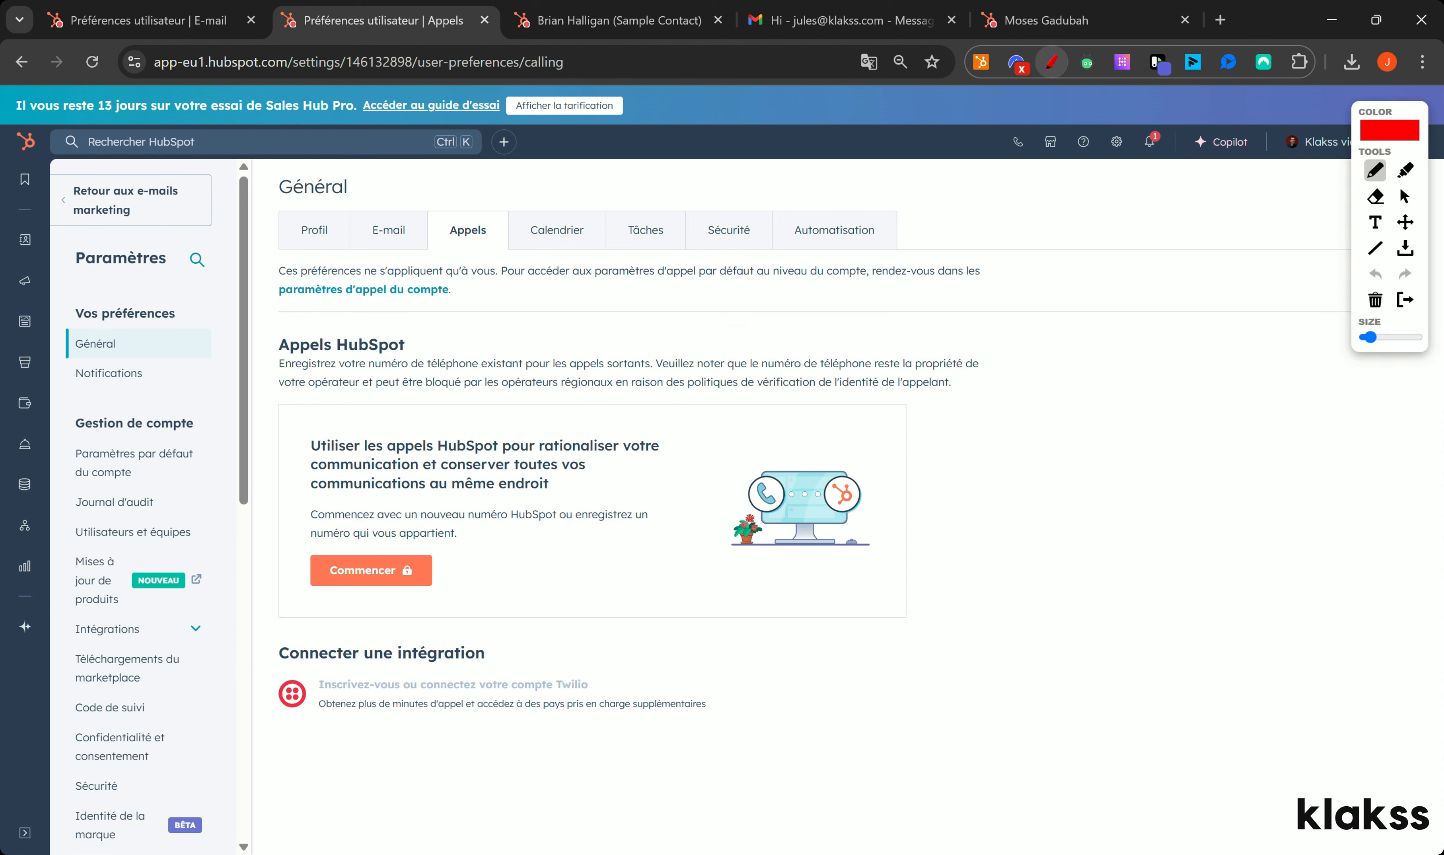
{"action": "mouse_move", "coordinate": [368, 541]}
{"action": "left_mouse_down"}
{"action": "mouse_move", "coordinate": [325, 542]}
{"action": "mouse_move", "coordinate": [401, 622]}
{"action": "mouse_move", "coordinate": [428, 544]}
{"action": "mouse_move", "coordinate": [372, 536]}
{"action": "left_mouse_up"}
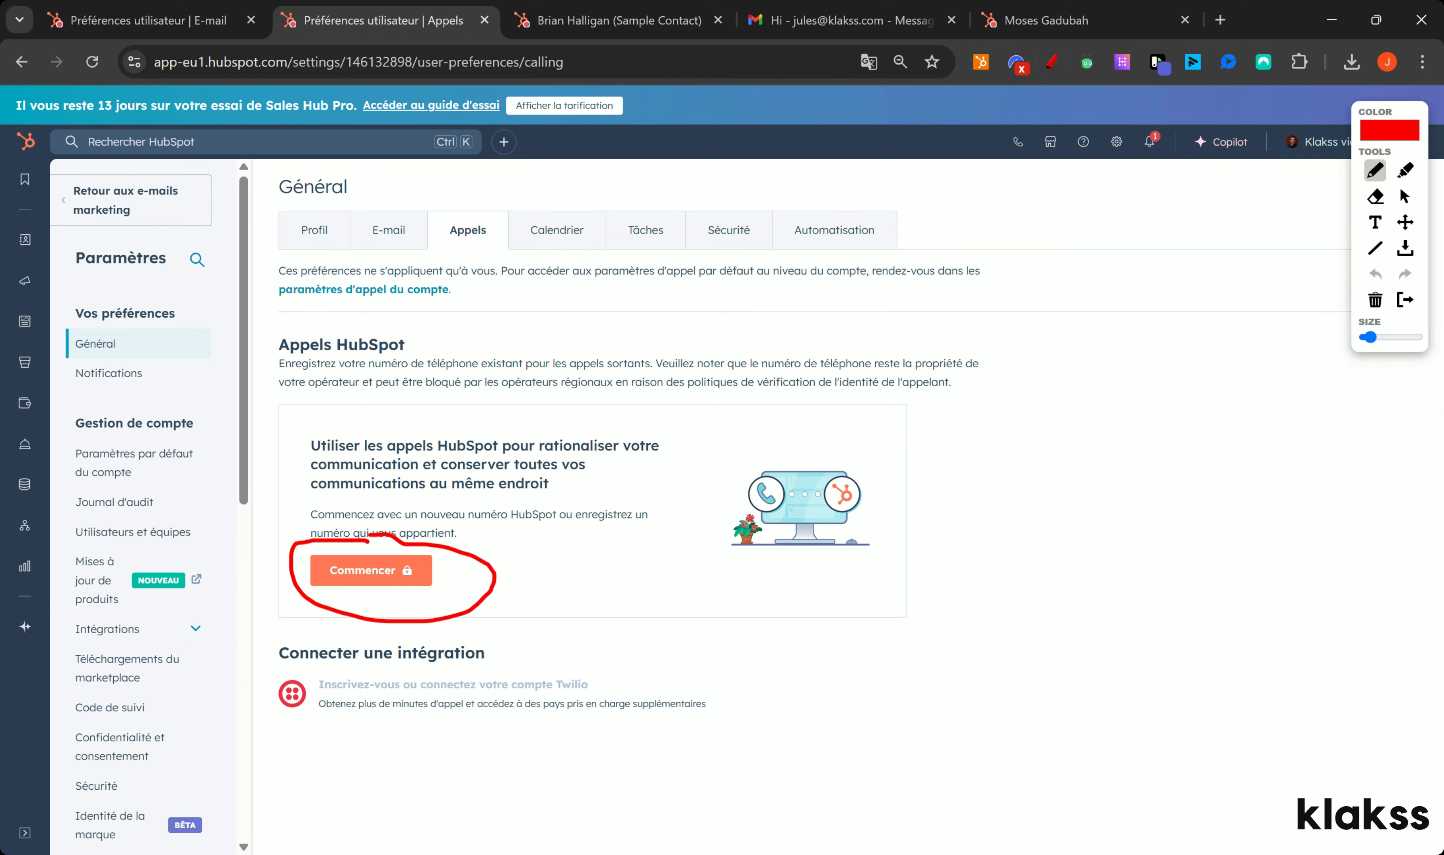
{"action": "mouse_move", "coordinate": [515, 558]}
{"action": "left_mouse_down"}
{"action": "mouse_move", "coordinate": [573, 533]}
{"action": "mouse_move", "coordinate": [520, 566]}
{"action": "left_mouse_up"}
{"action": "left_click", "coordinate": [1375, 299]}
{"action": "left_click", "coordinate": [1405, 299]}
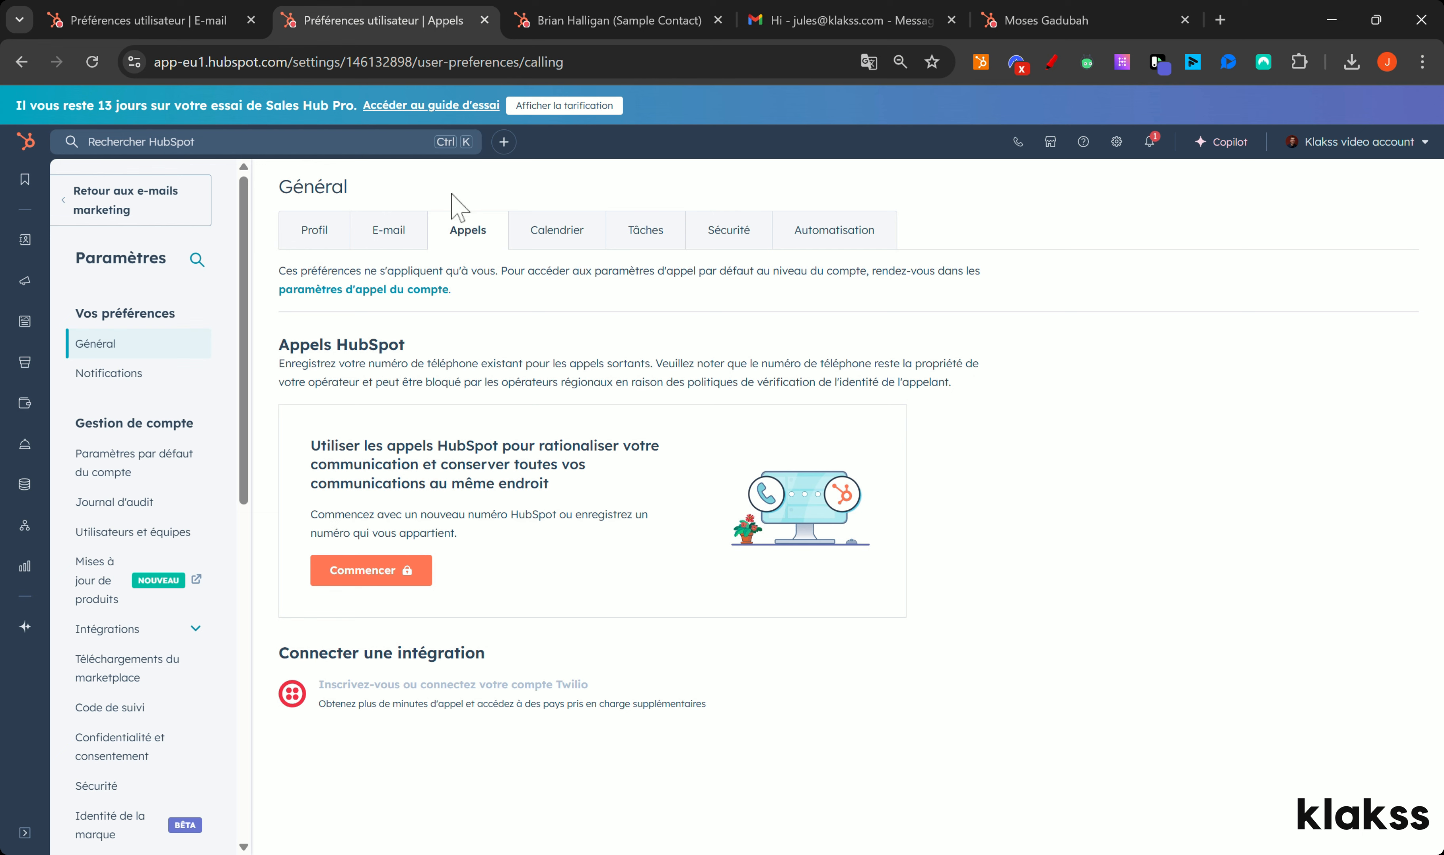
{"action": "left_click", "coordinate": [1051, 153]}
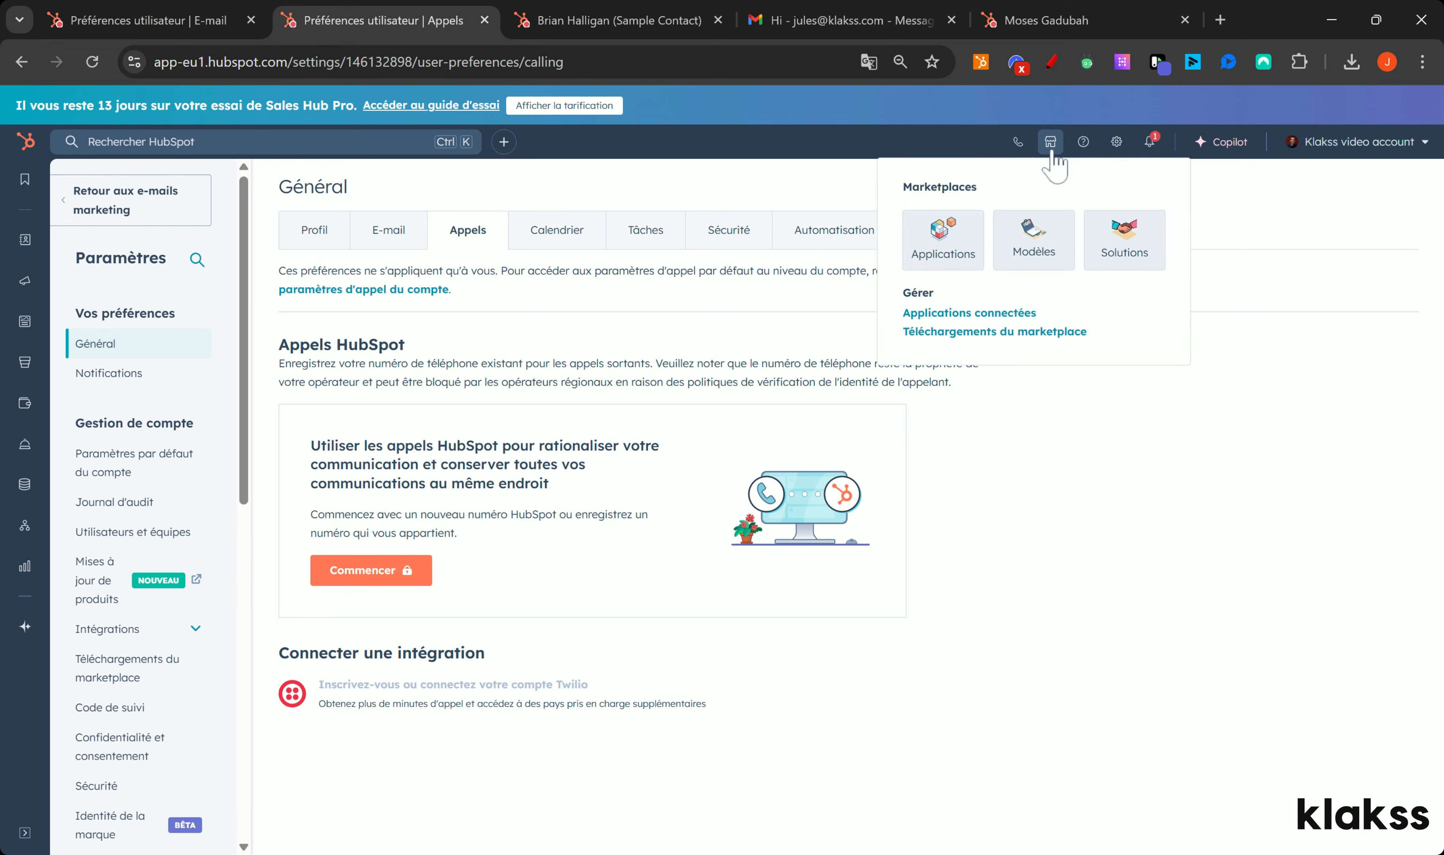
Step: Search the app marketplace for 'meet' and install the Google Meet app
{"action": "left_click", "coordinate": [956, 252]}
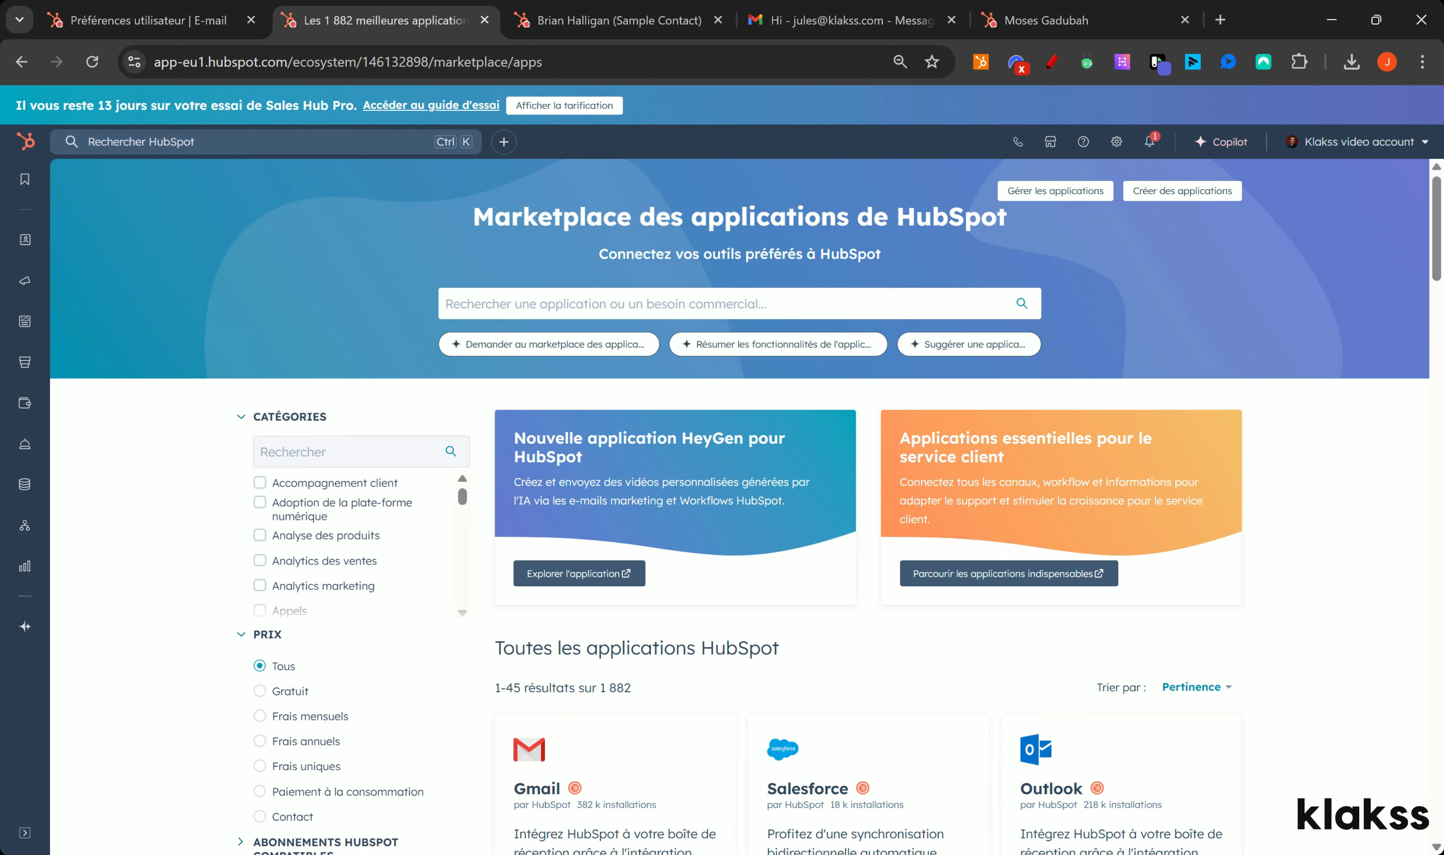
{"action": "left_click", "coordinate": [659, 303]}
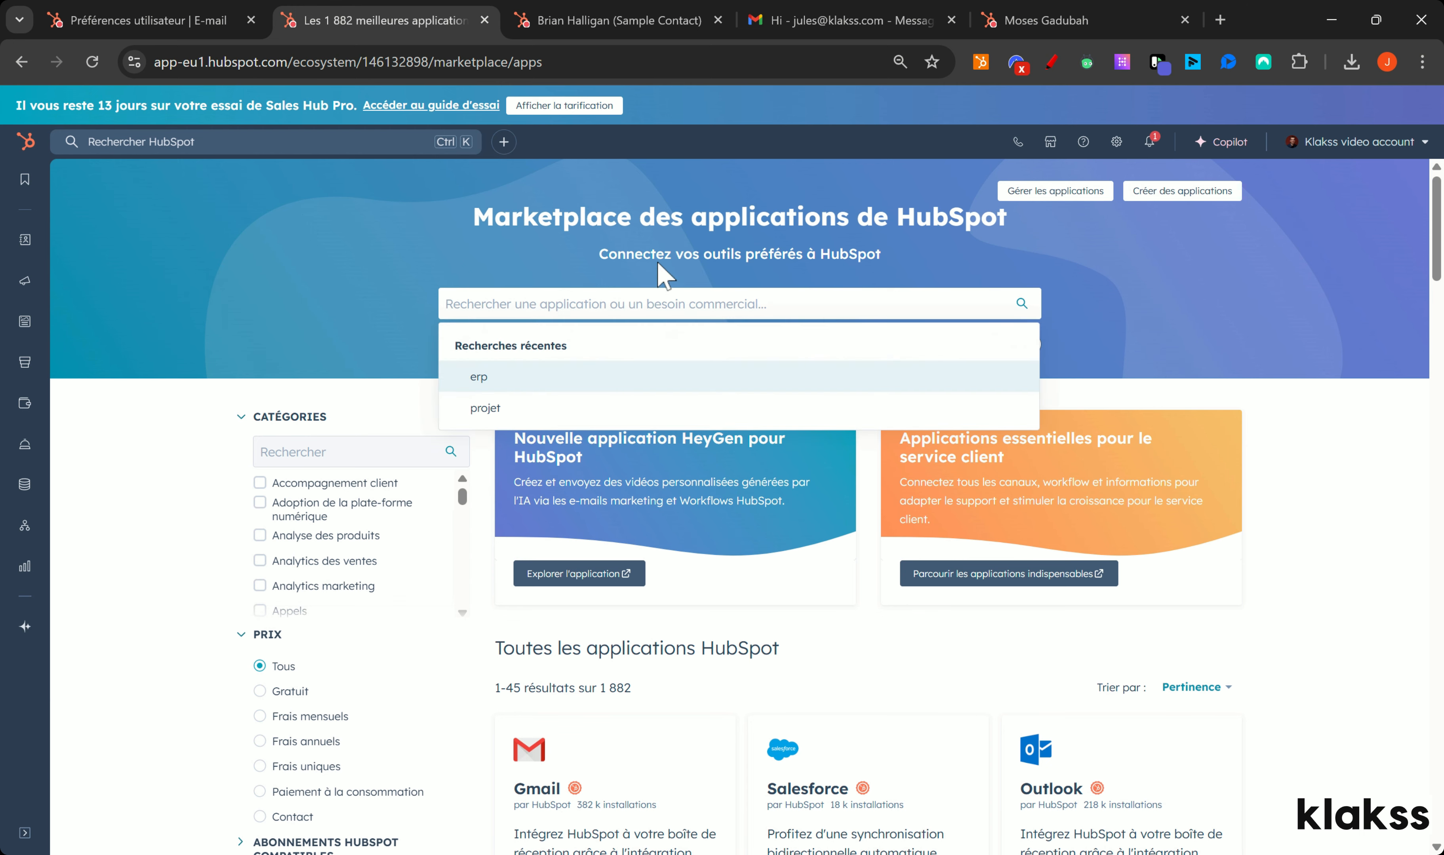
{"action": "type", "text": "meet"}
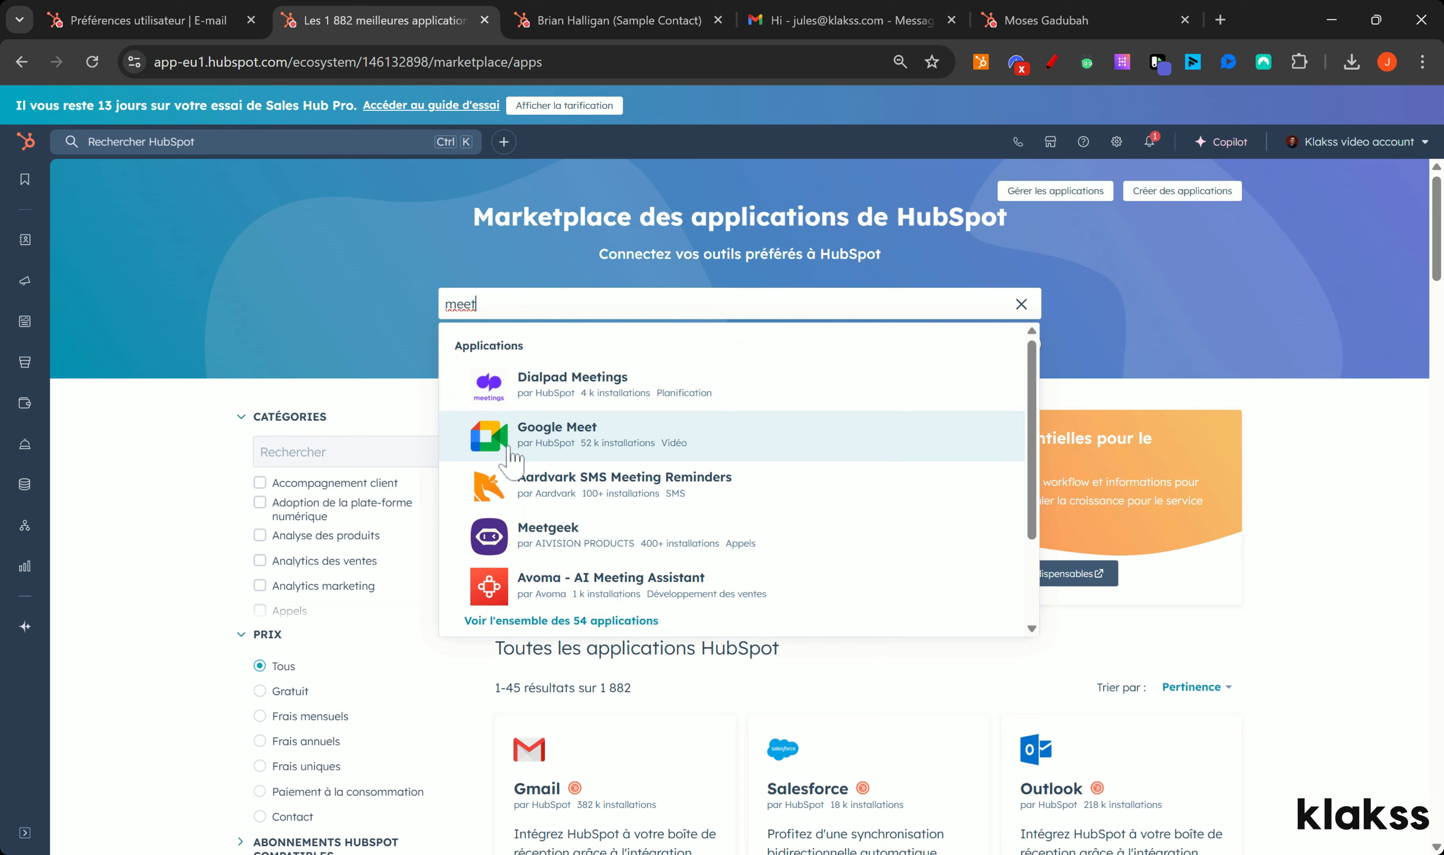
{"action": "left_click", "coordinate": [512, 459]}
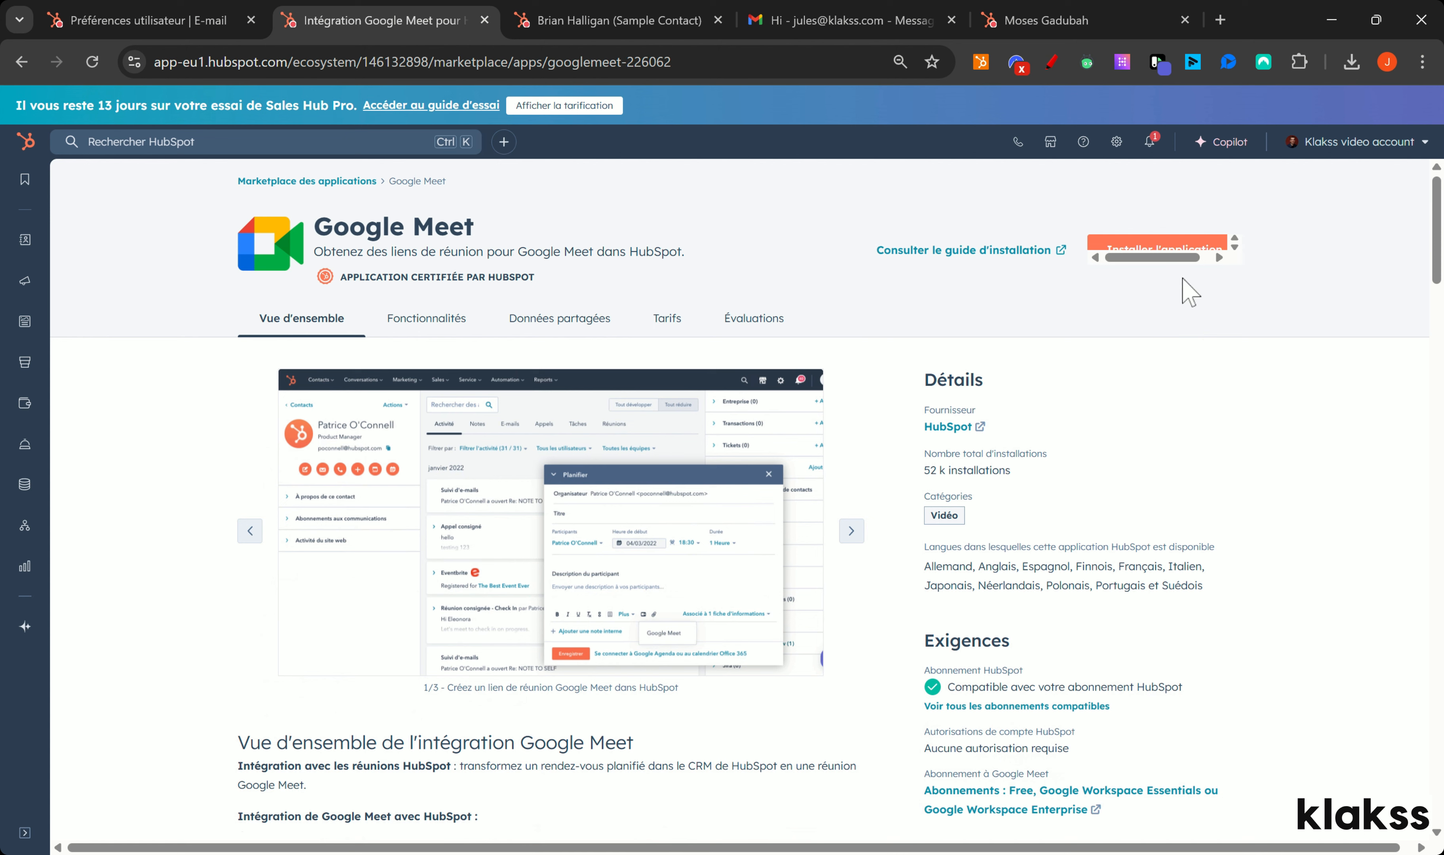
{"action": "left_click", "coordinate": [1157, 243]}
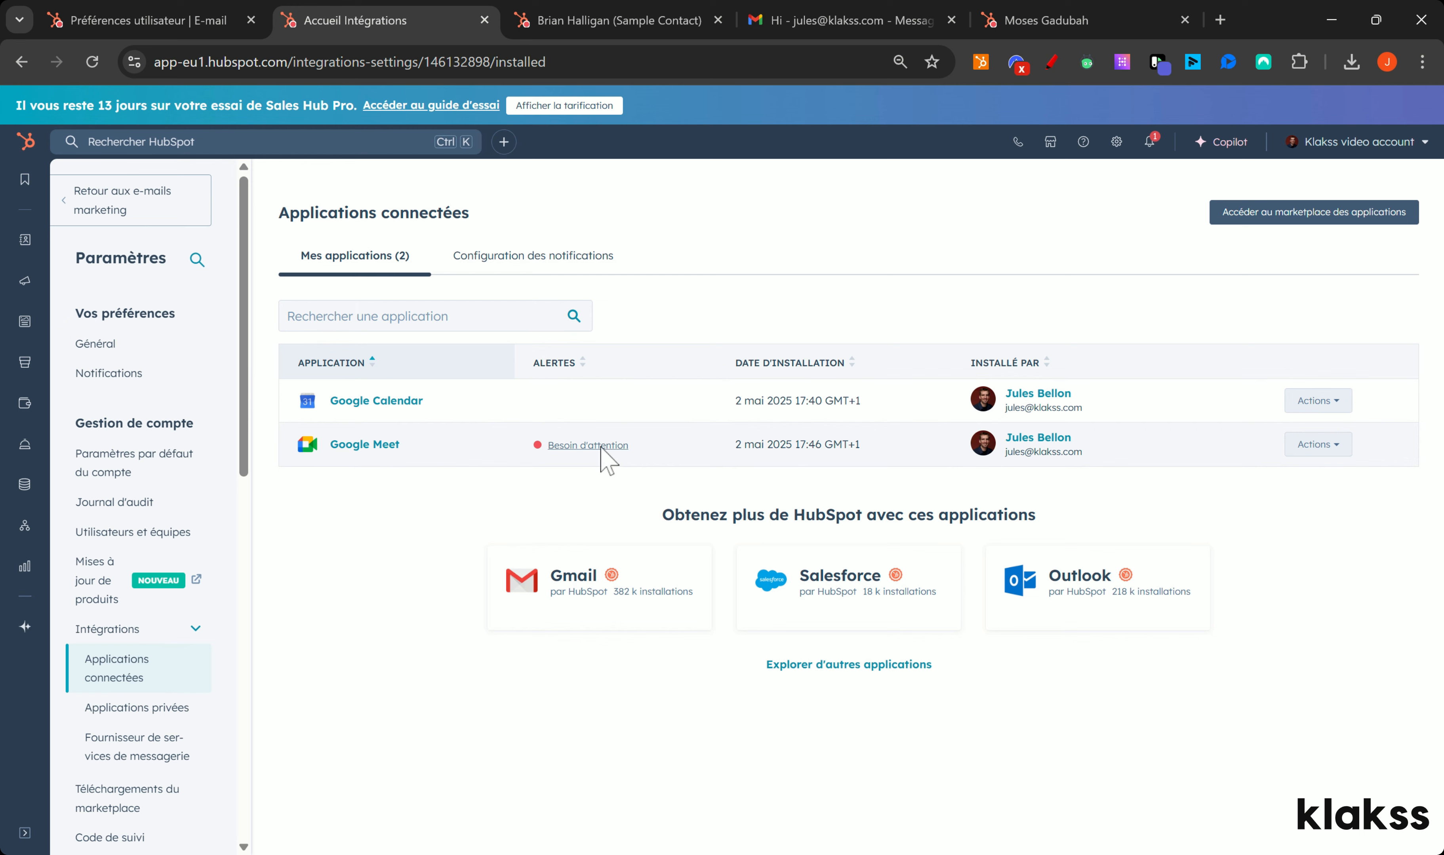
{"action": "mouse_move", "coordinate": [599, 449]}
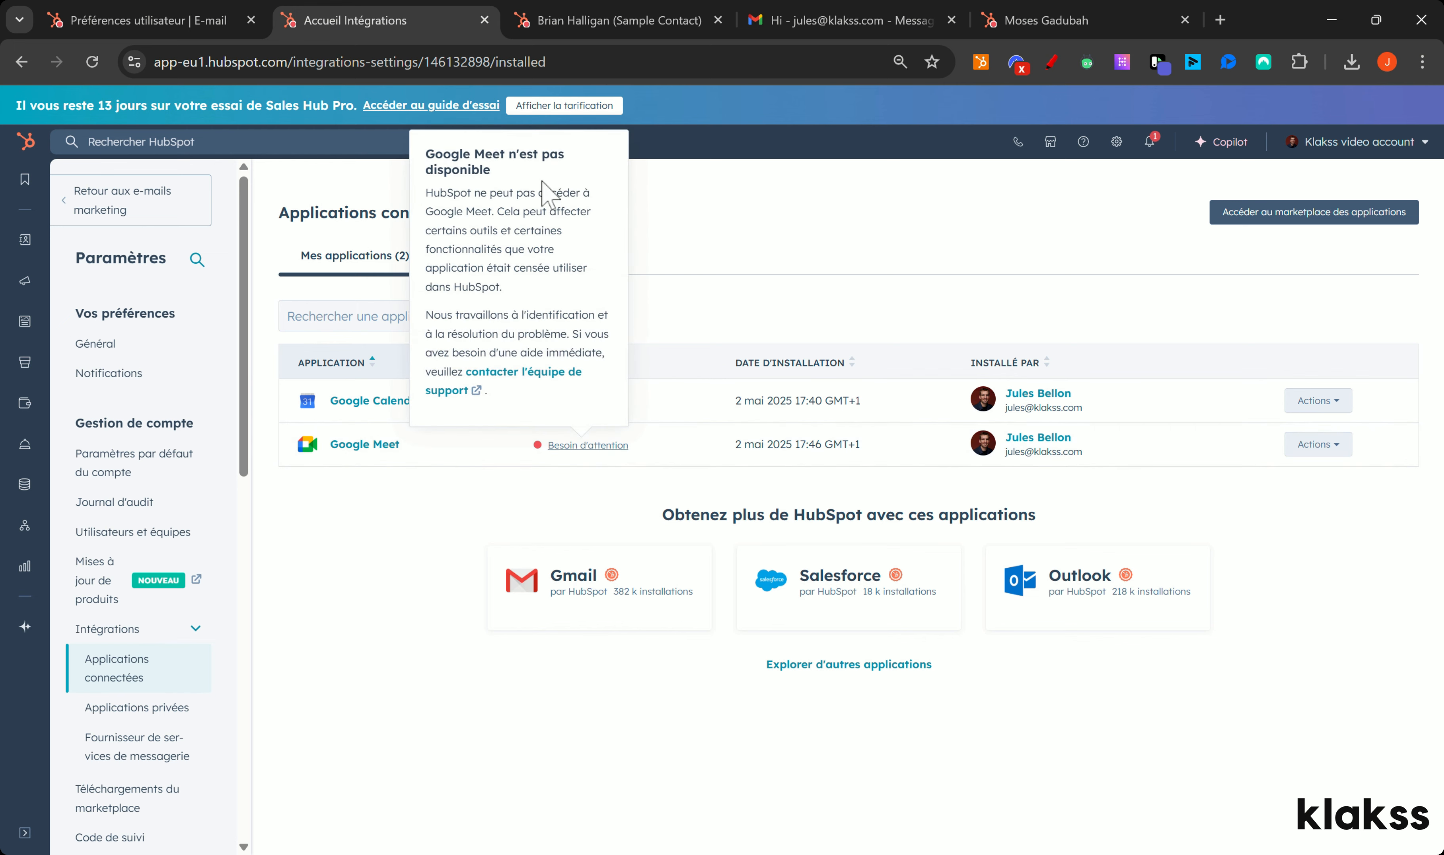
Step: Reconnect the Google Meet account from its settings and return to the connected apps list
{"action": "left_click", "coordinate": [1321, 444]}
{"action": "left_click", "coordinate": [1289, 482]}
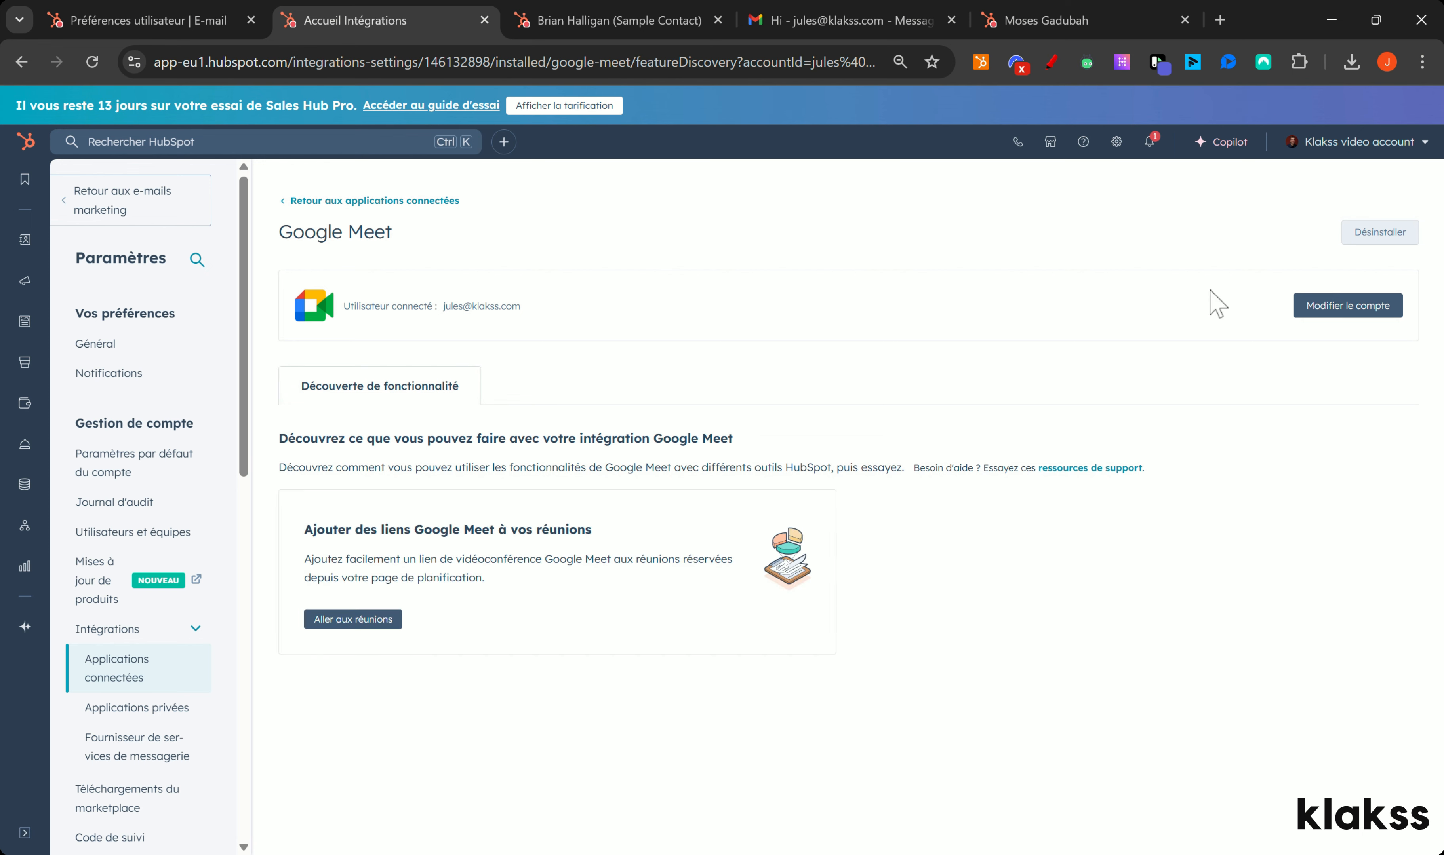
{"action": "left_click", "coordinate": [1369, 301]}
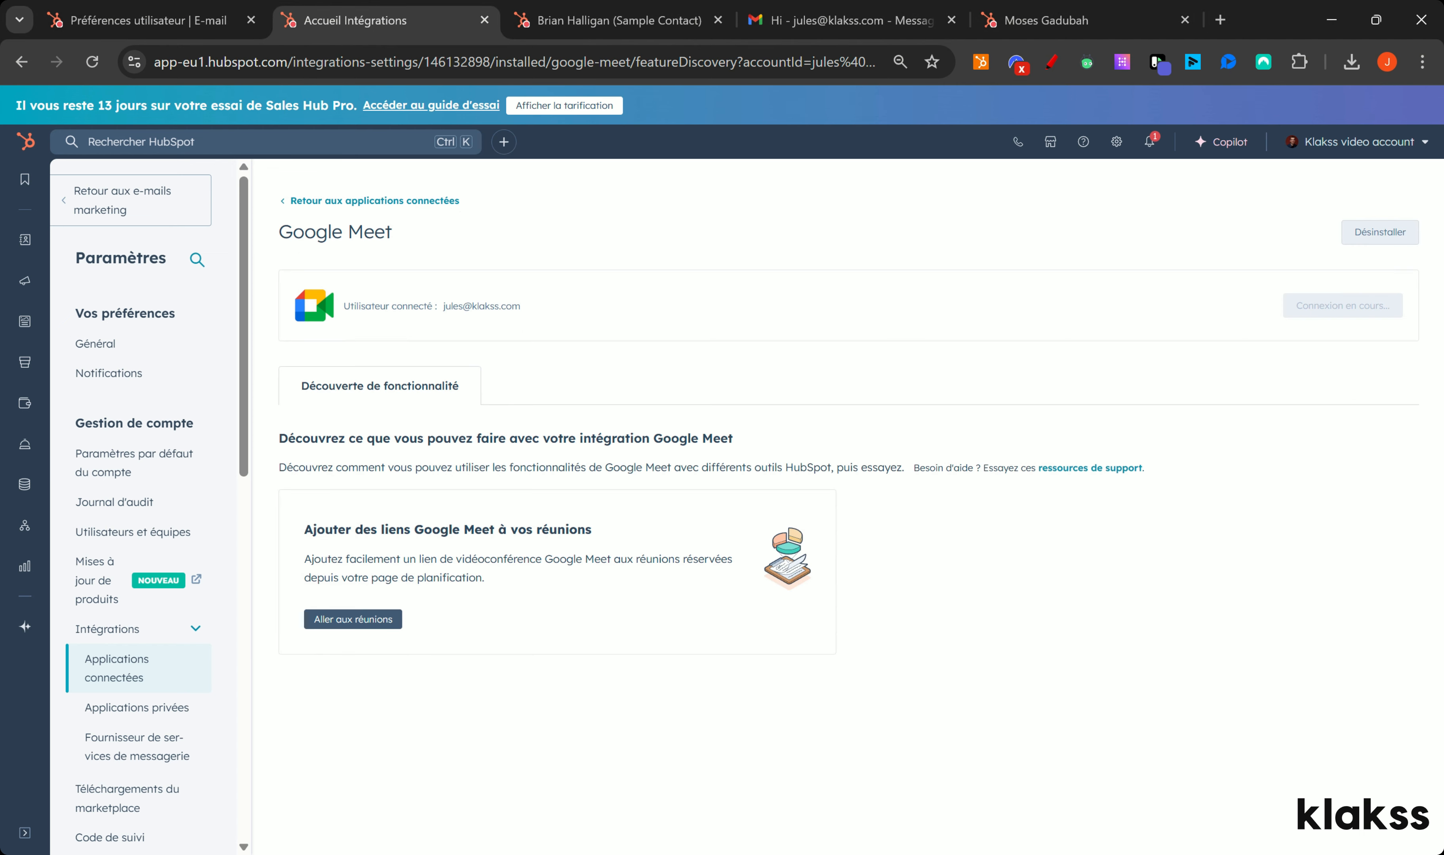
{"action": "left_click", "coordinate": [92, 61]}
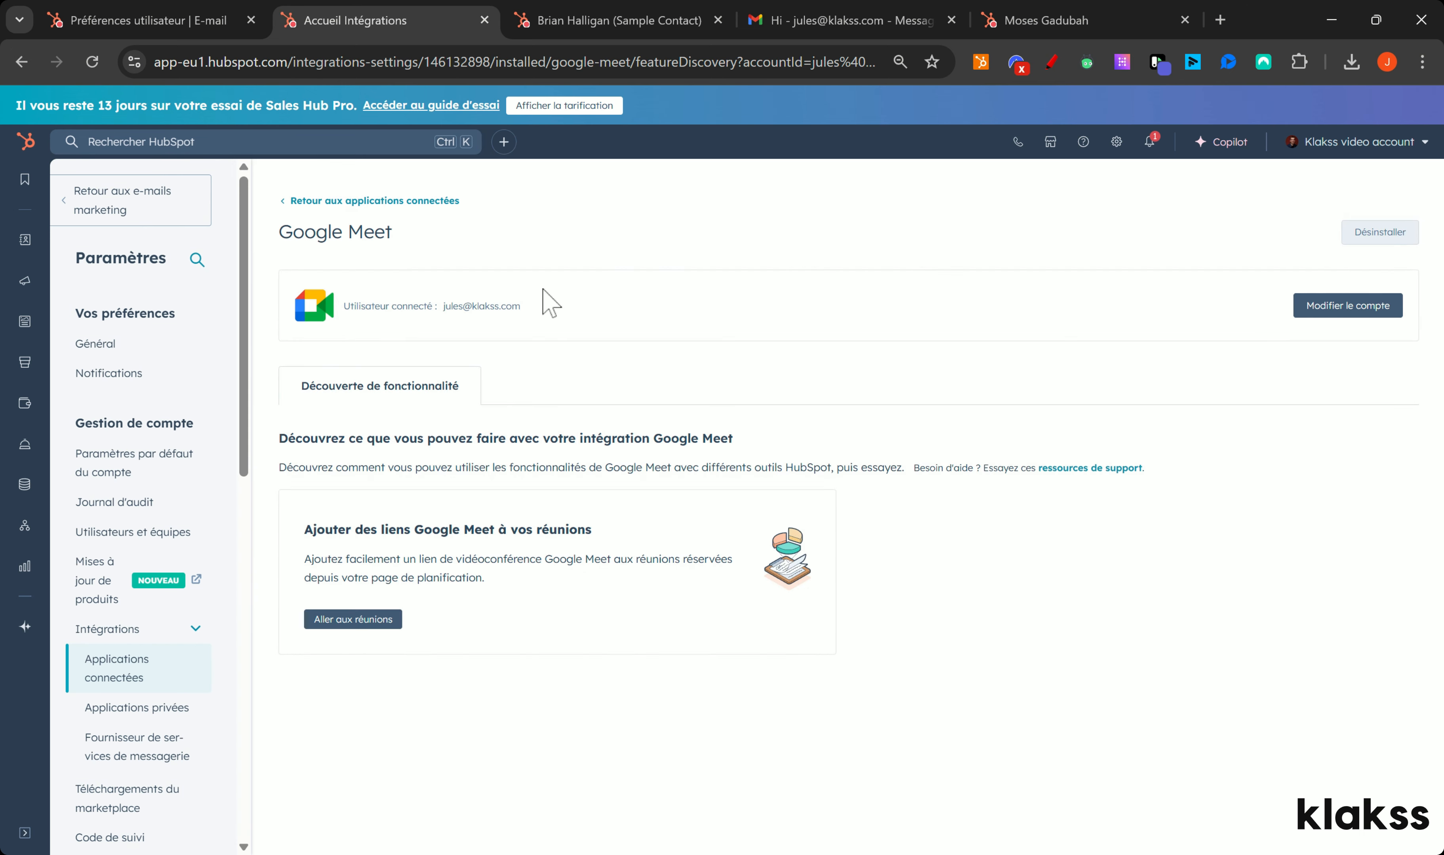
{"action": "left_click", "coordinate": [345, 202]}
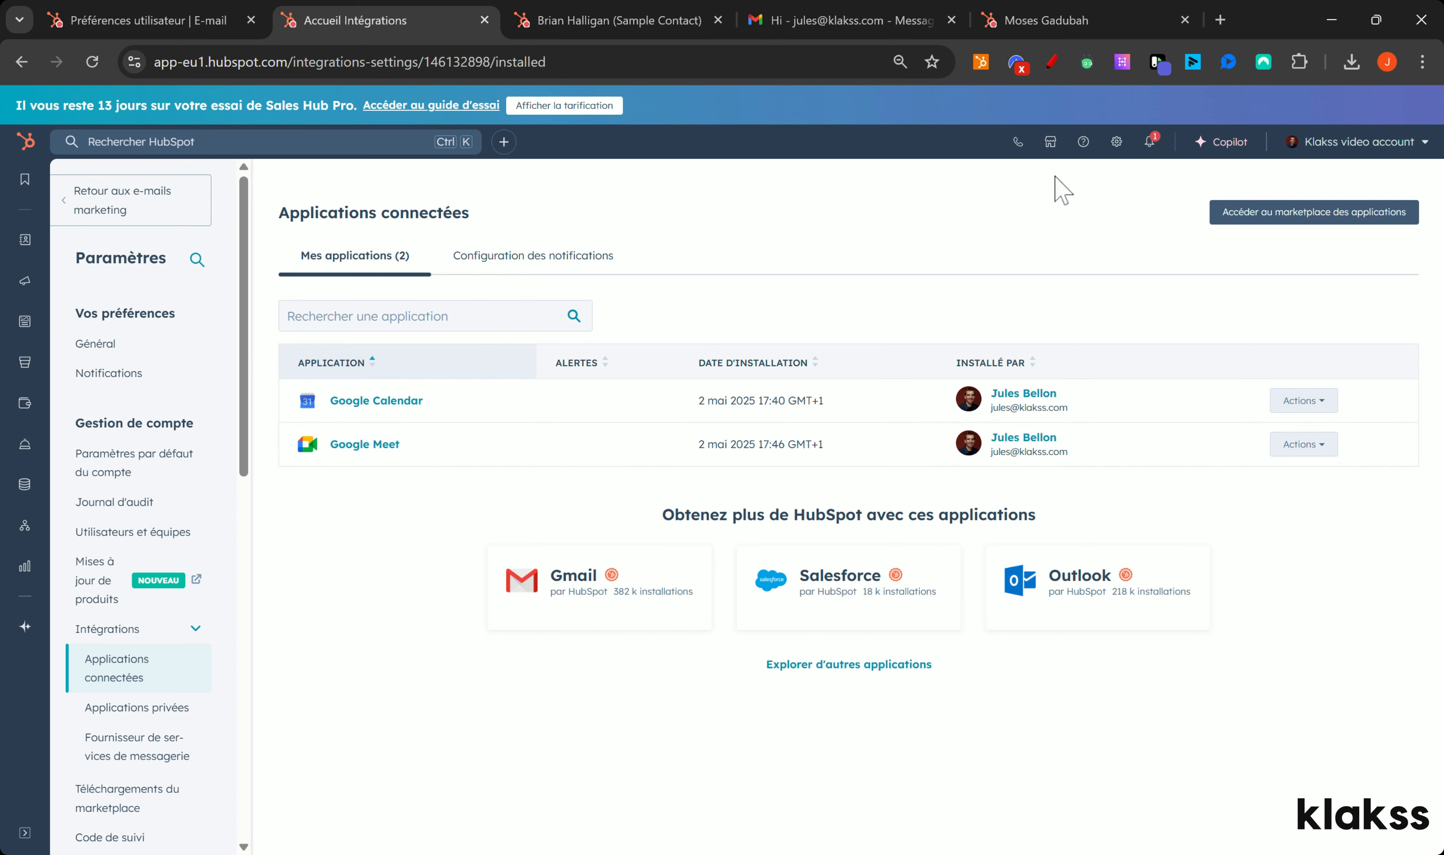
{"action": "left_click", "coordinate": [1050, 142]}
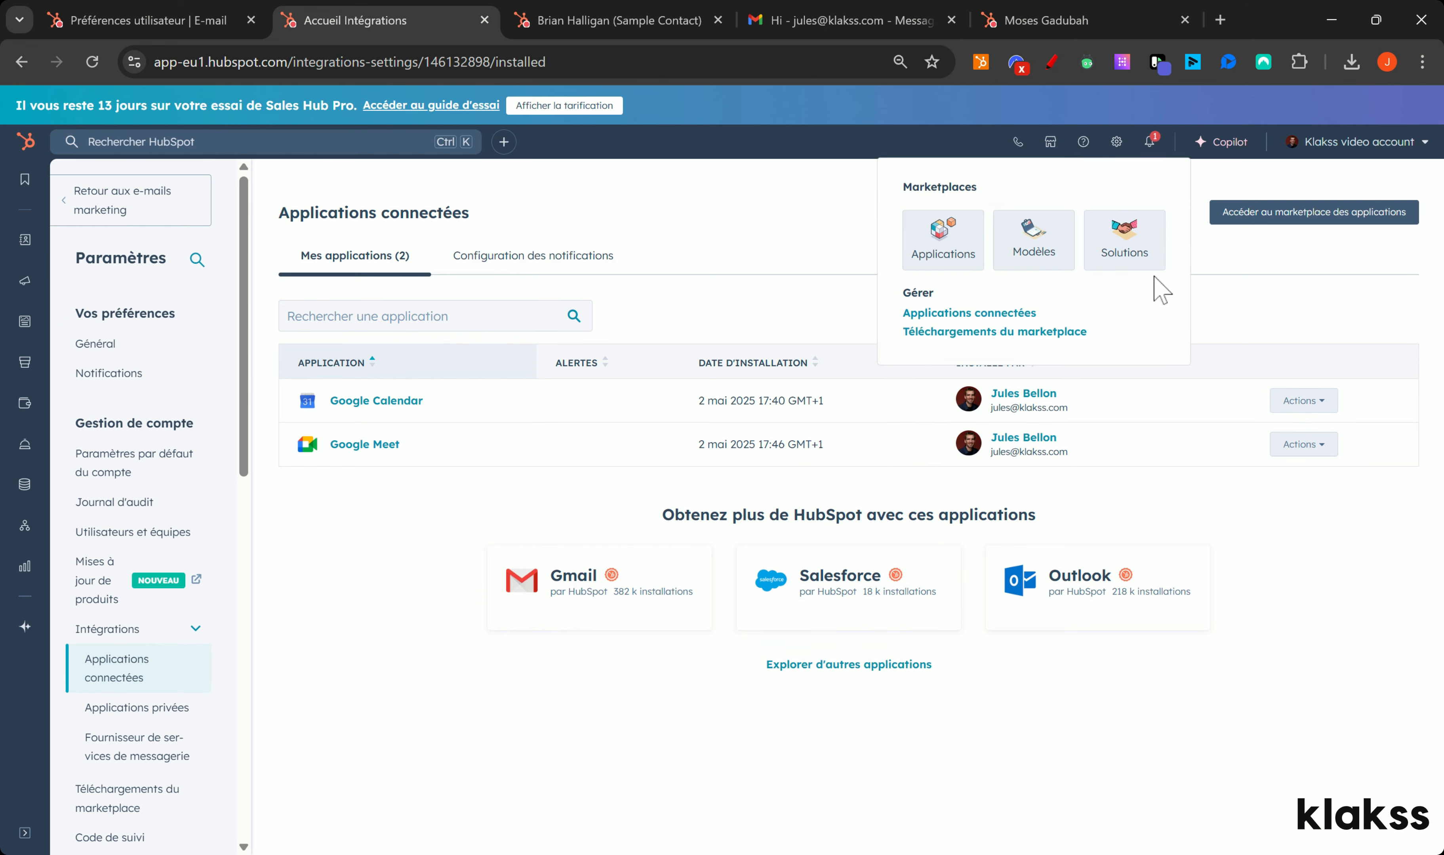
Step: Search the marketplace for 'word' and install HubSpot for WordPress, reaching its wordpress.org page
{"action": "left_click", "coordinate": [945, 245]}
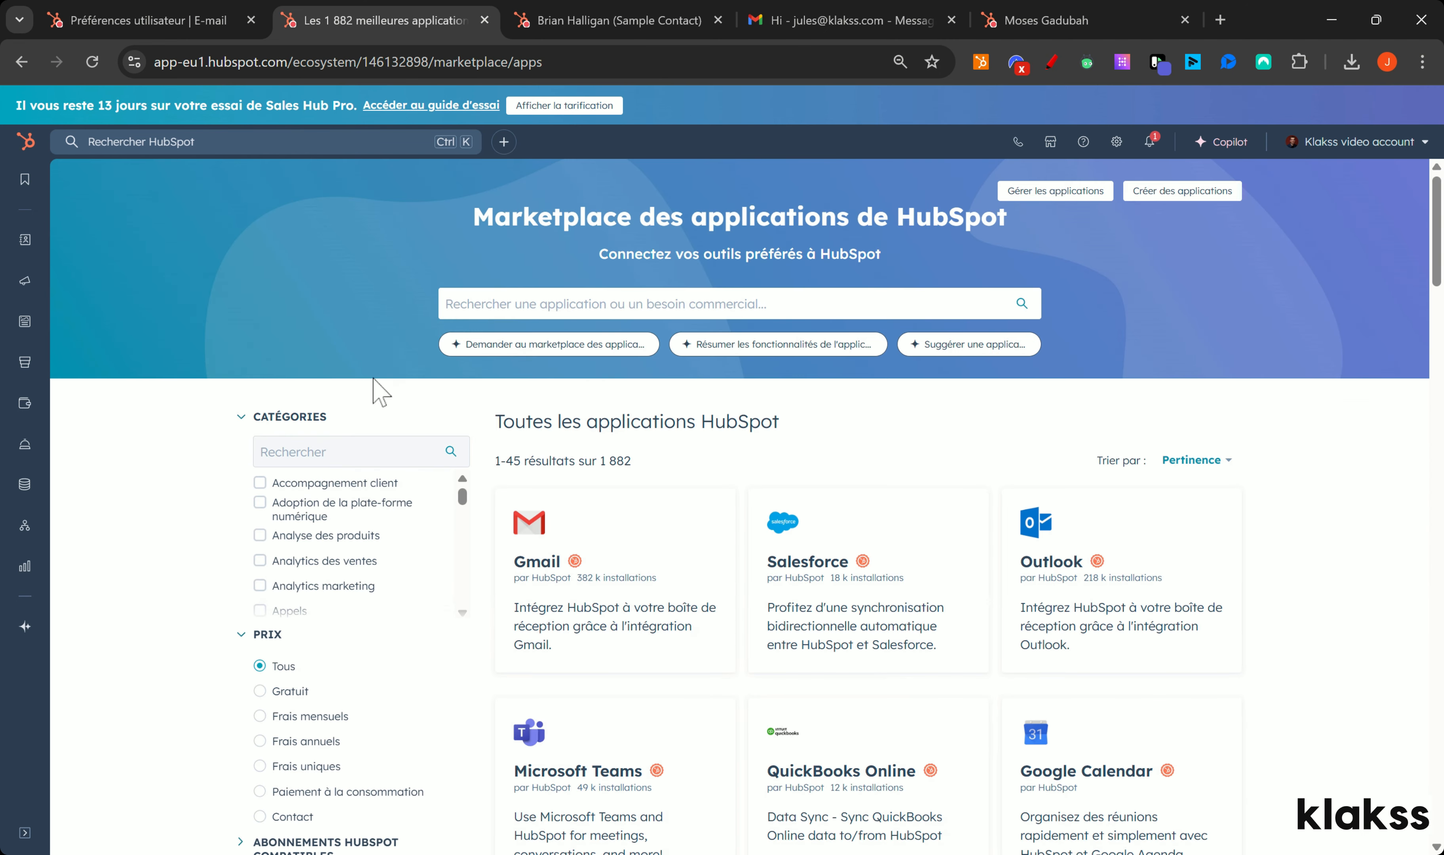
{"action": "left_click", "coordinate": [446, 304]}
{"action": "type", "text": "word"}
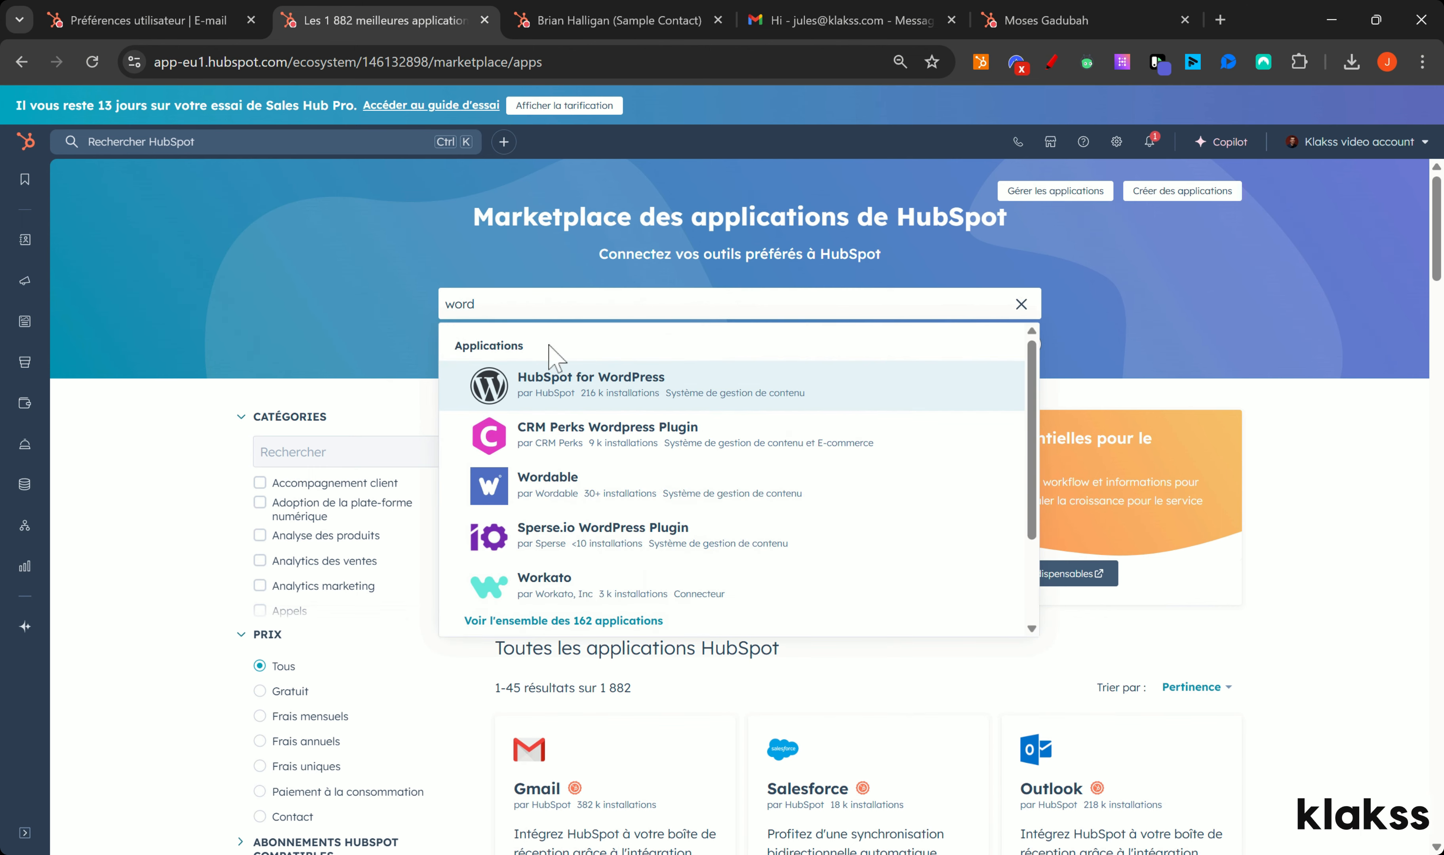
{"action": "left_click", "coordinate": [576, 378]}
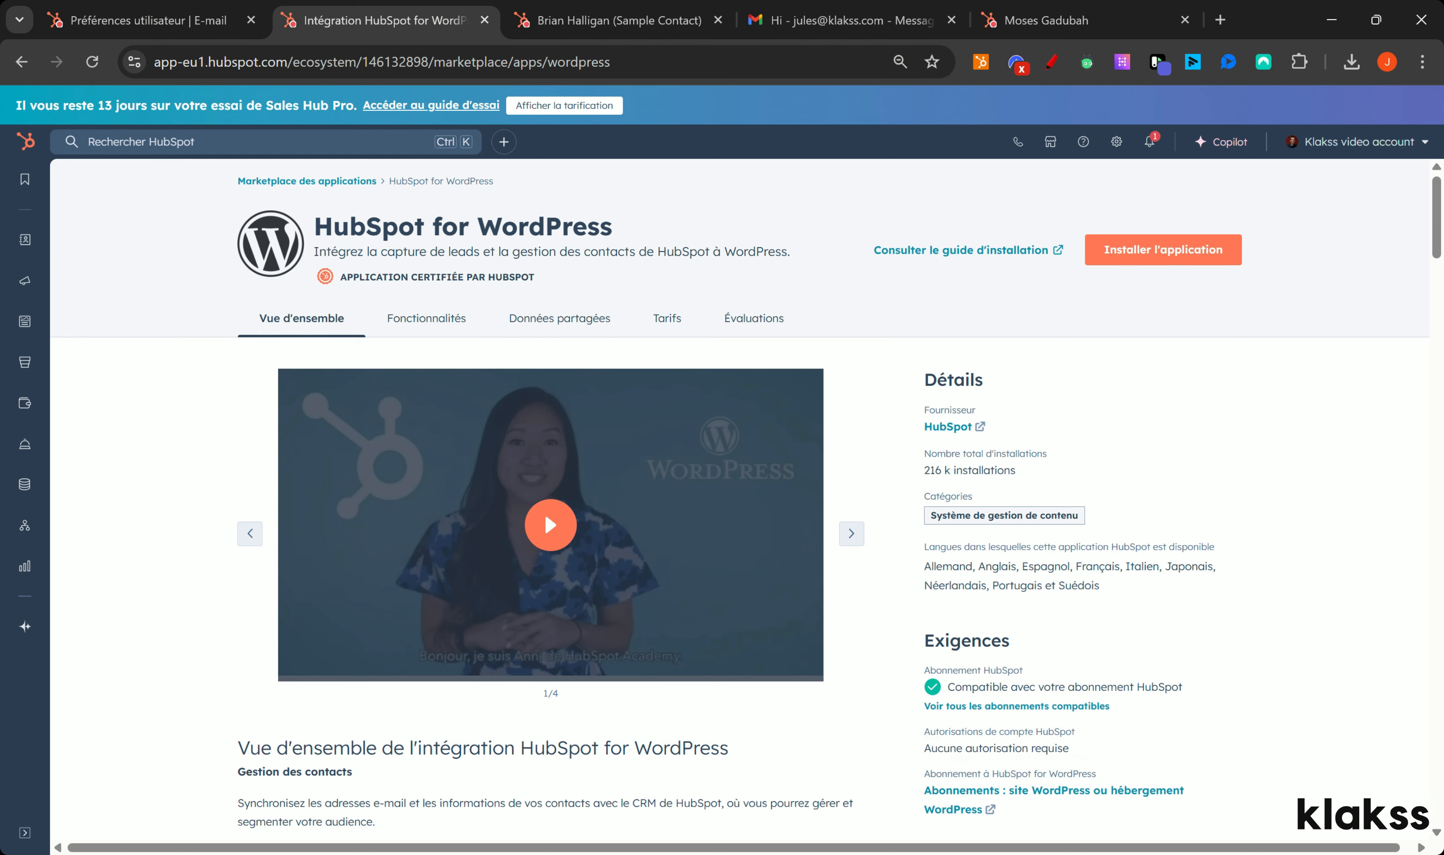
{"action": "left_click", "coordinate": [1159, 259]}
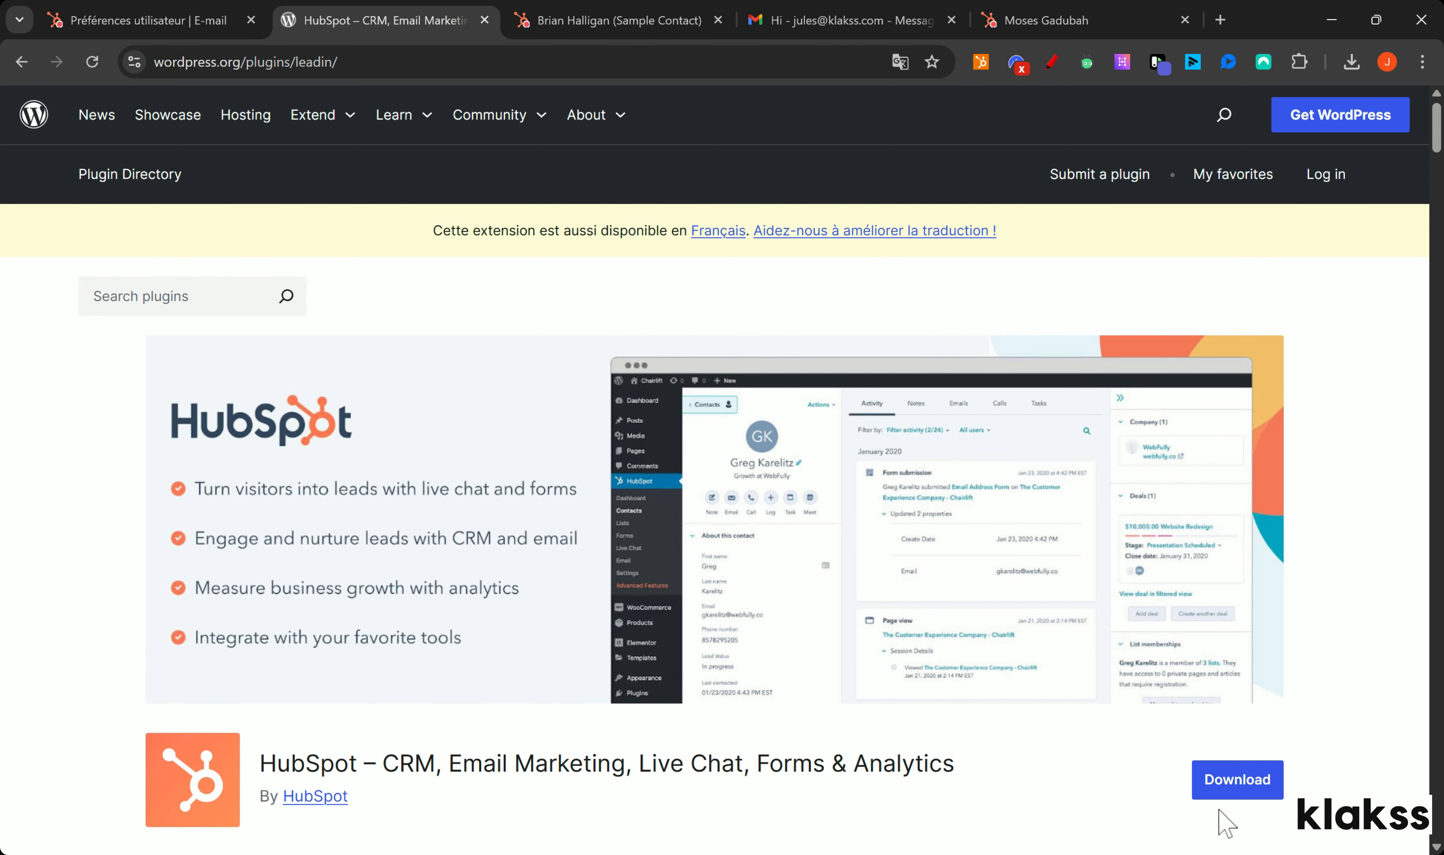
Step: Scroll the WordPress.org plugin page down to its FAQ, then go back to the marketplace home
{"action": "scroll", "coordinate": [1215, 748], "scroll_direction": "down", "scroll_amount": 3}
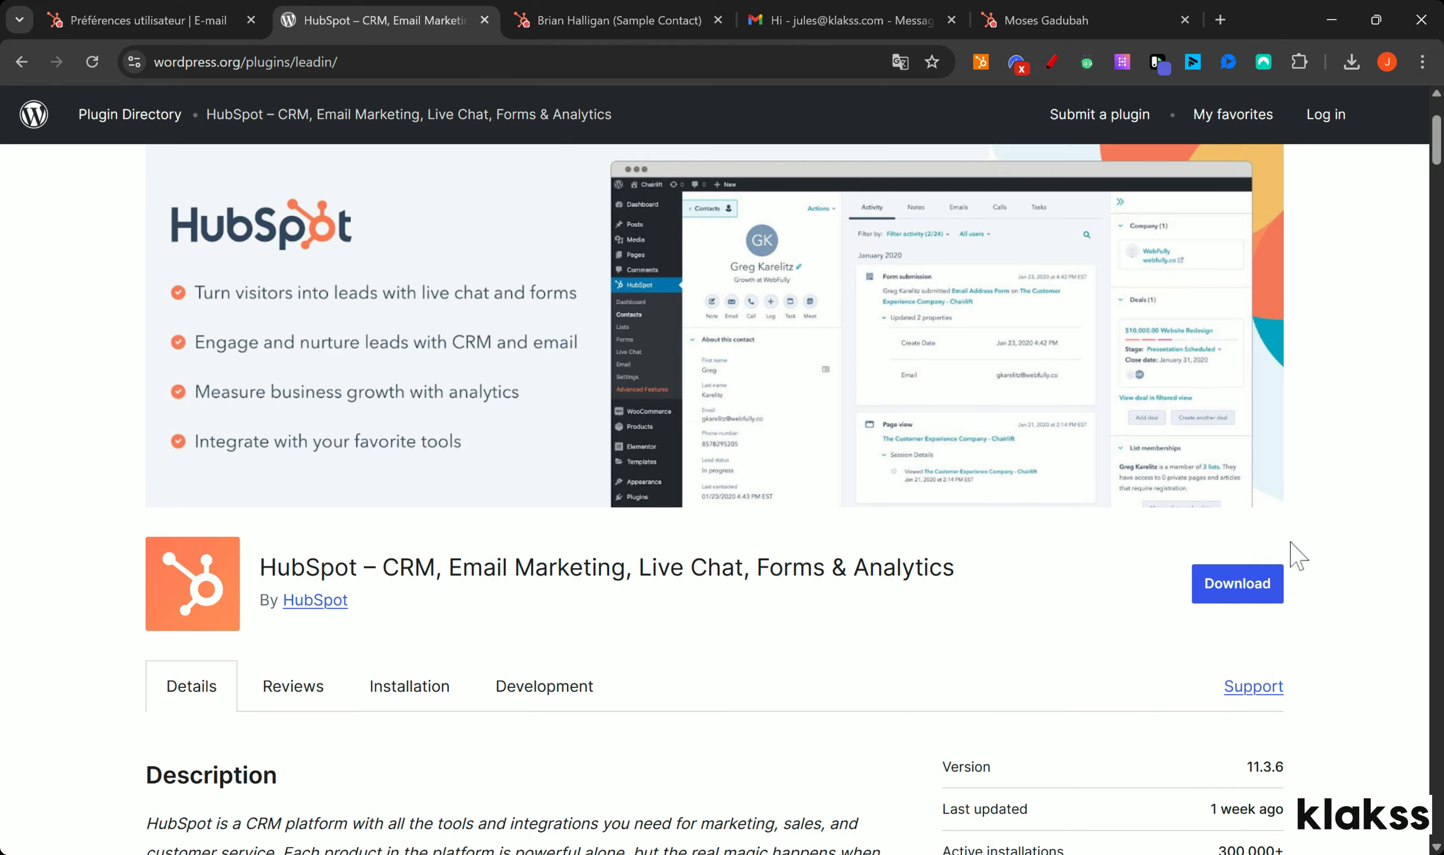
{"action": "scroll", "coordinate": [1437, 158], "scroll_direction": "down", "scroll_amount": 1}
{"action": "left_click_drag", "start_coordinate": [1437, 158], "coordinate": [1408, 770]}
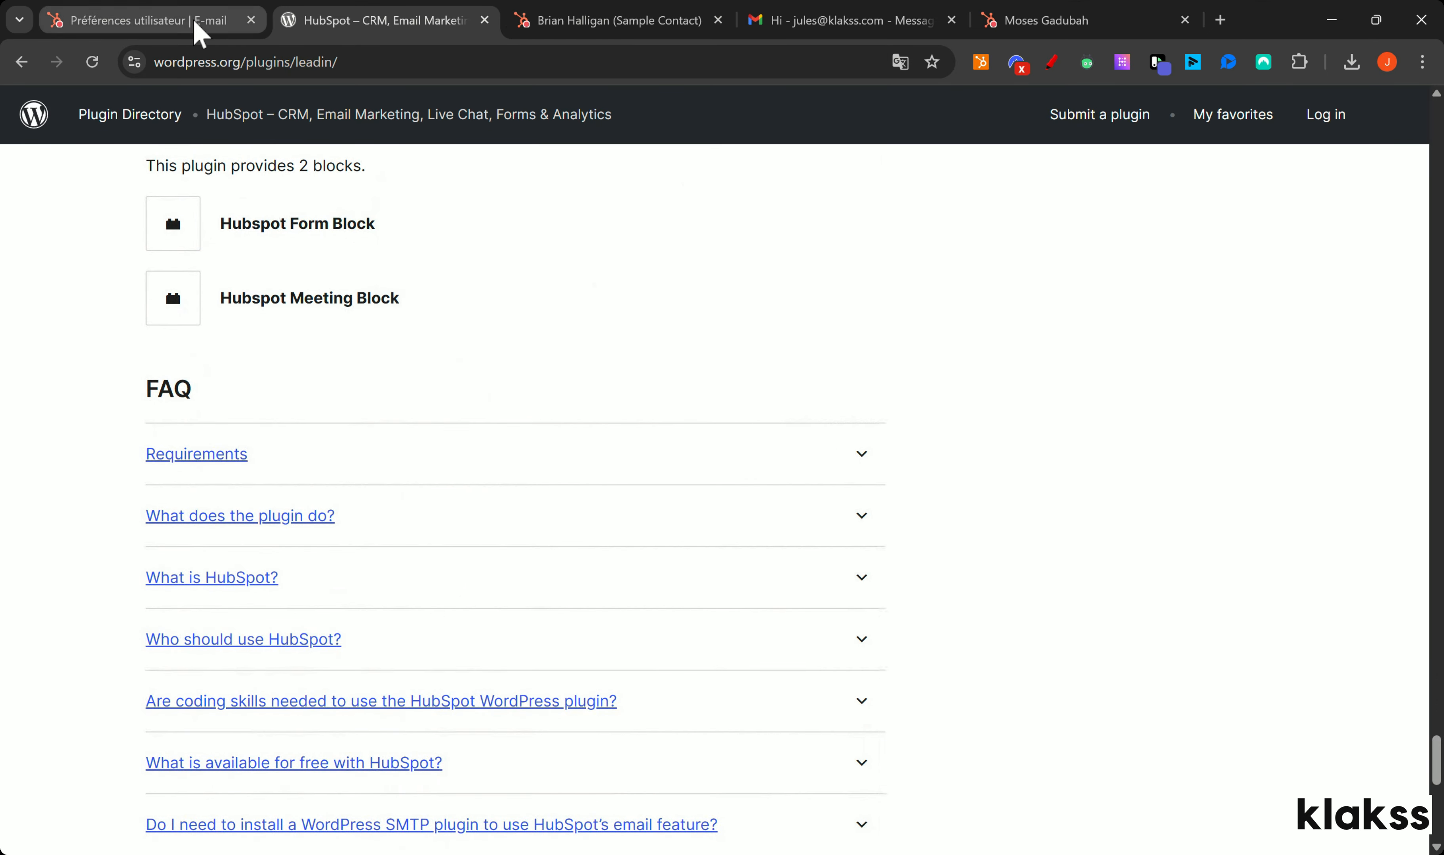
{"action": "left_click", "coordinate": [21, 61]}
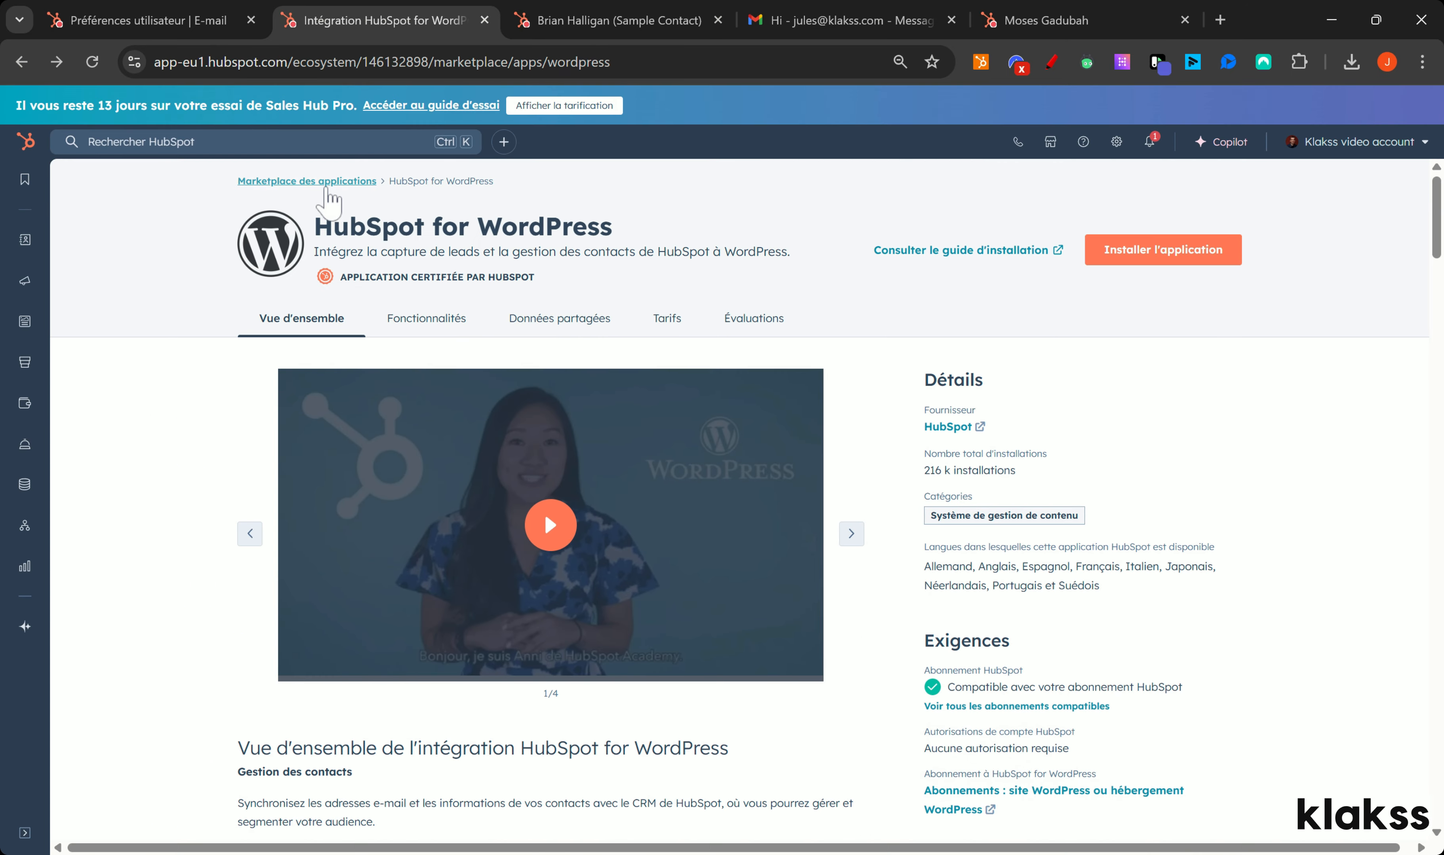
{"action": "left_click", "coordinate": [325, 181]}
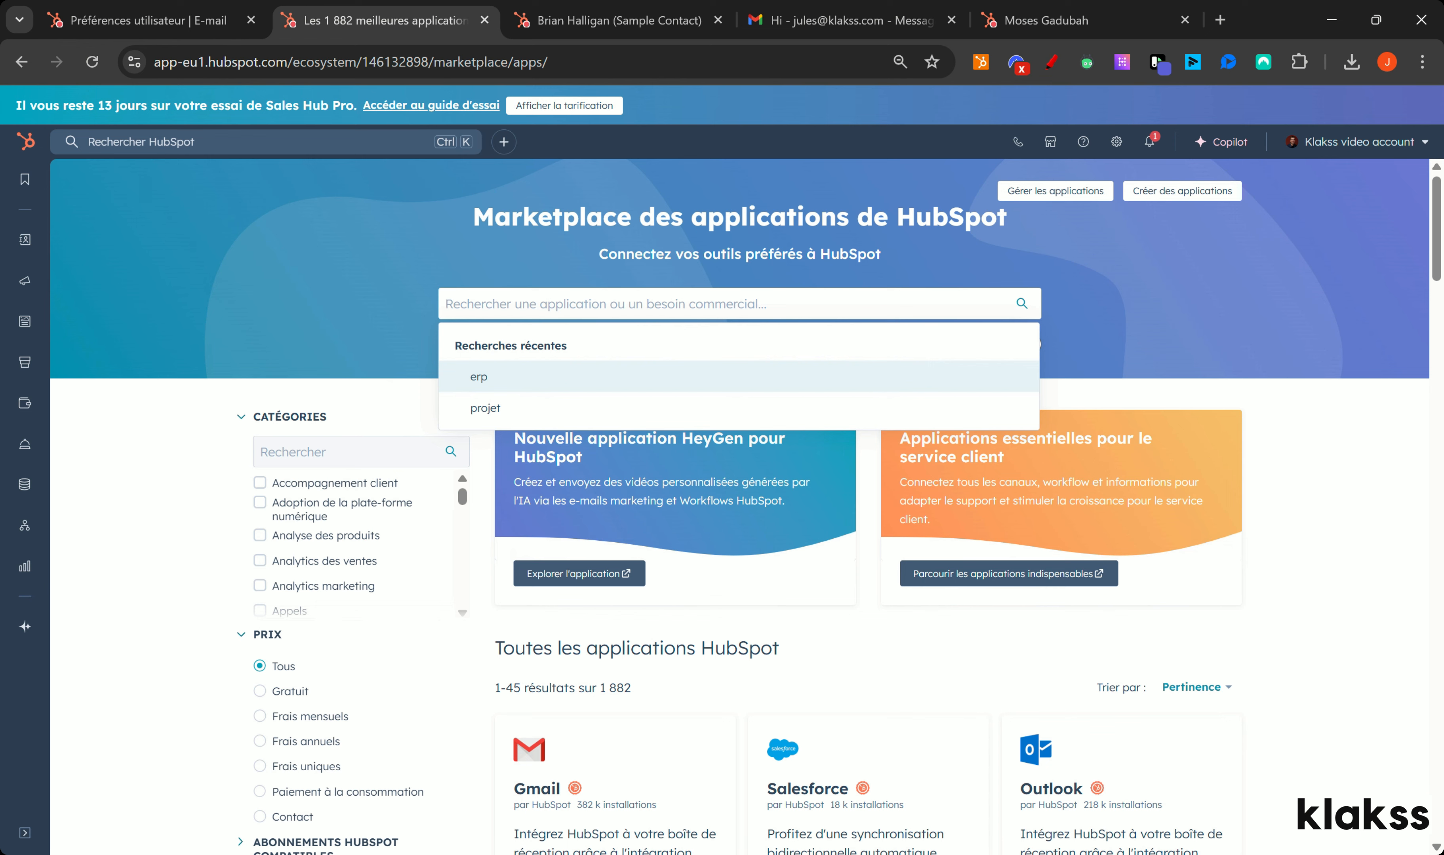
Step: Search the marketplace in turn for Slack, Teams, Zoom and Fathom
{"action": "type", "text": "slac"}
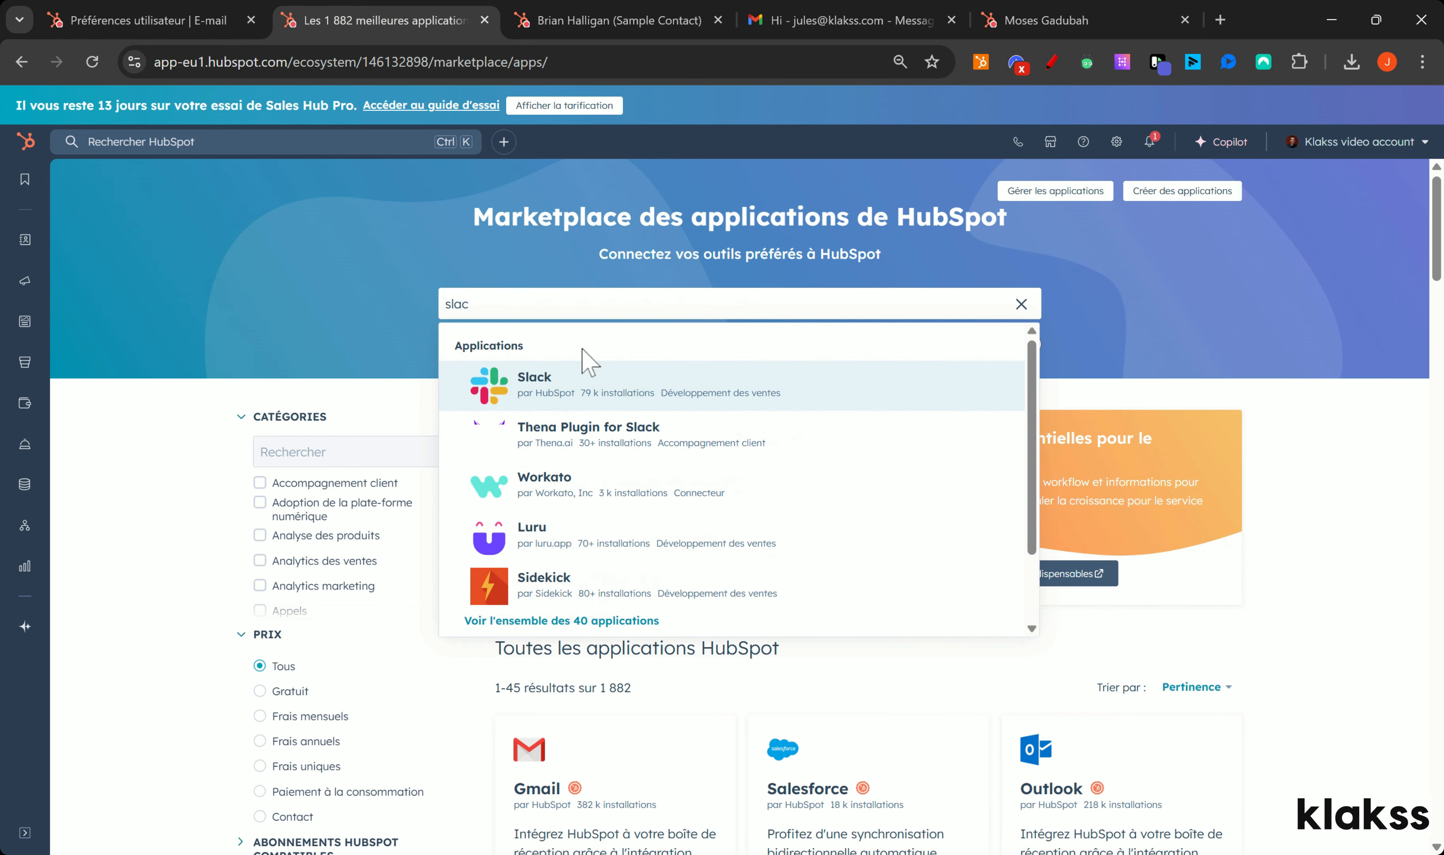
{"action": "key", "text": "BackSpace"}
{"action": "key", "text": "BackSpace"}
{"action": "key", "text": "BackSpace"}
{"action": "type", "text": "t"}
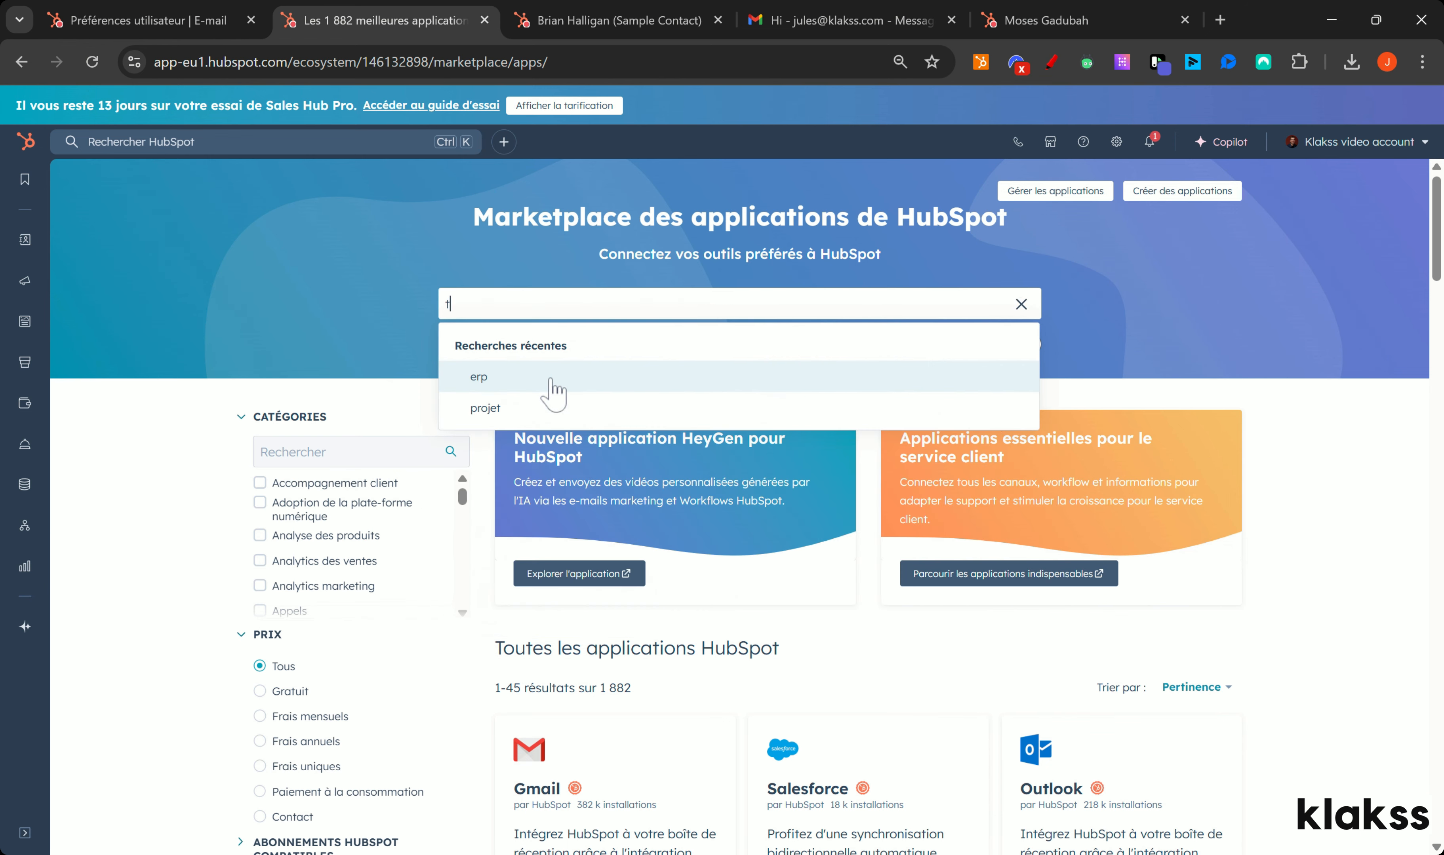
{"action": "type", "text": "eam"}
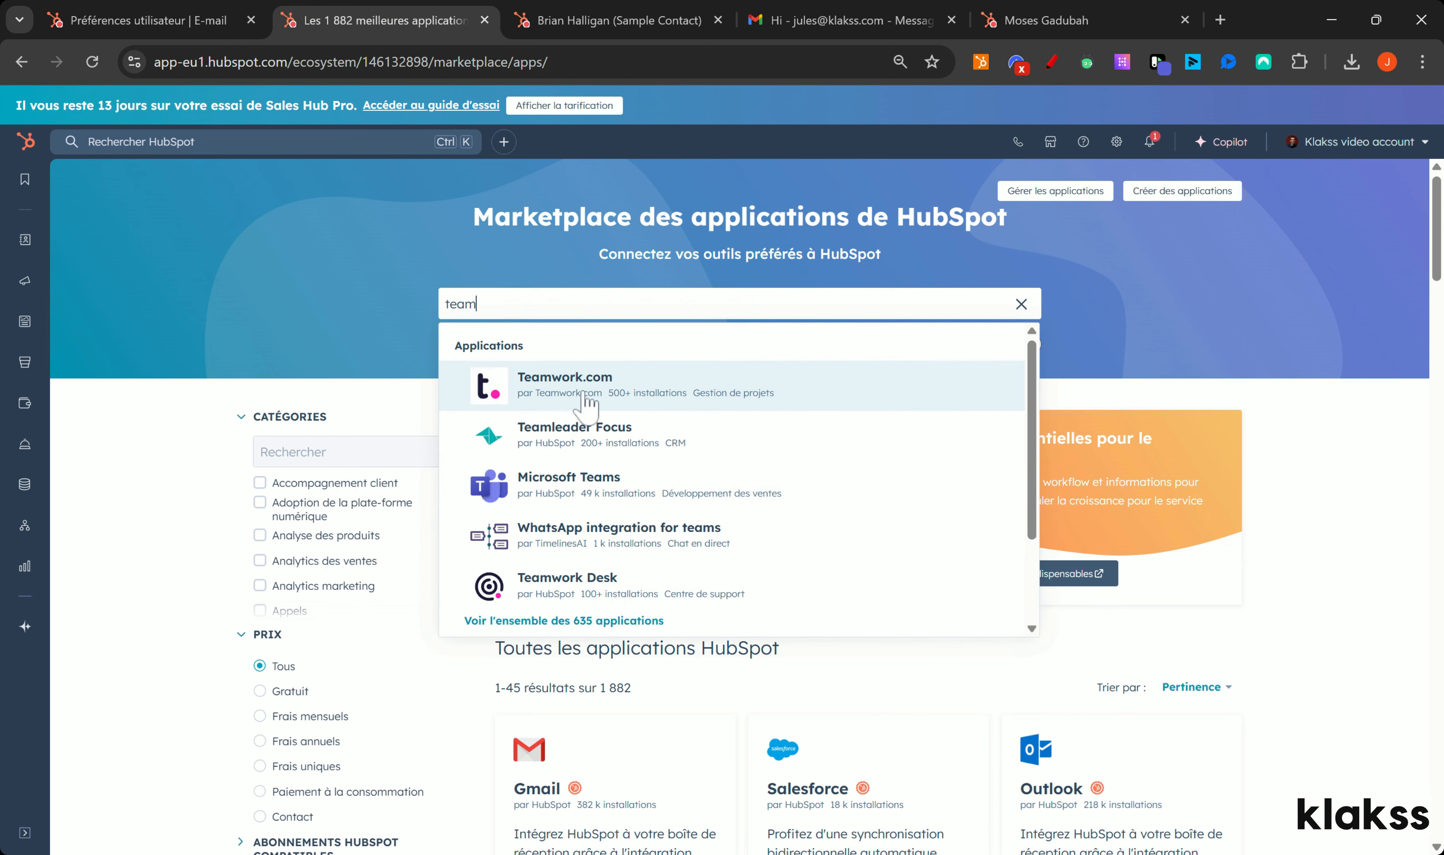
{"action": "type", "text": "s"}
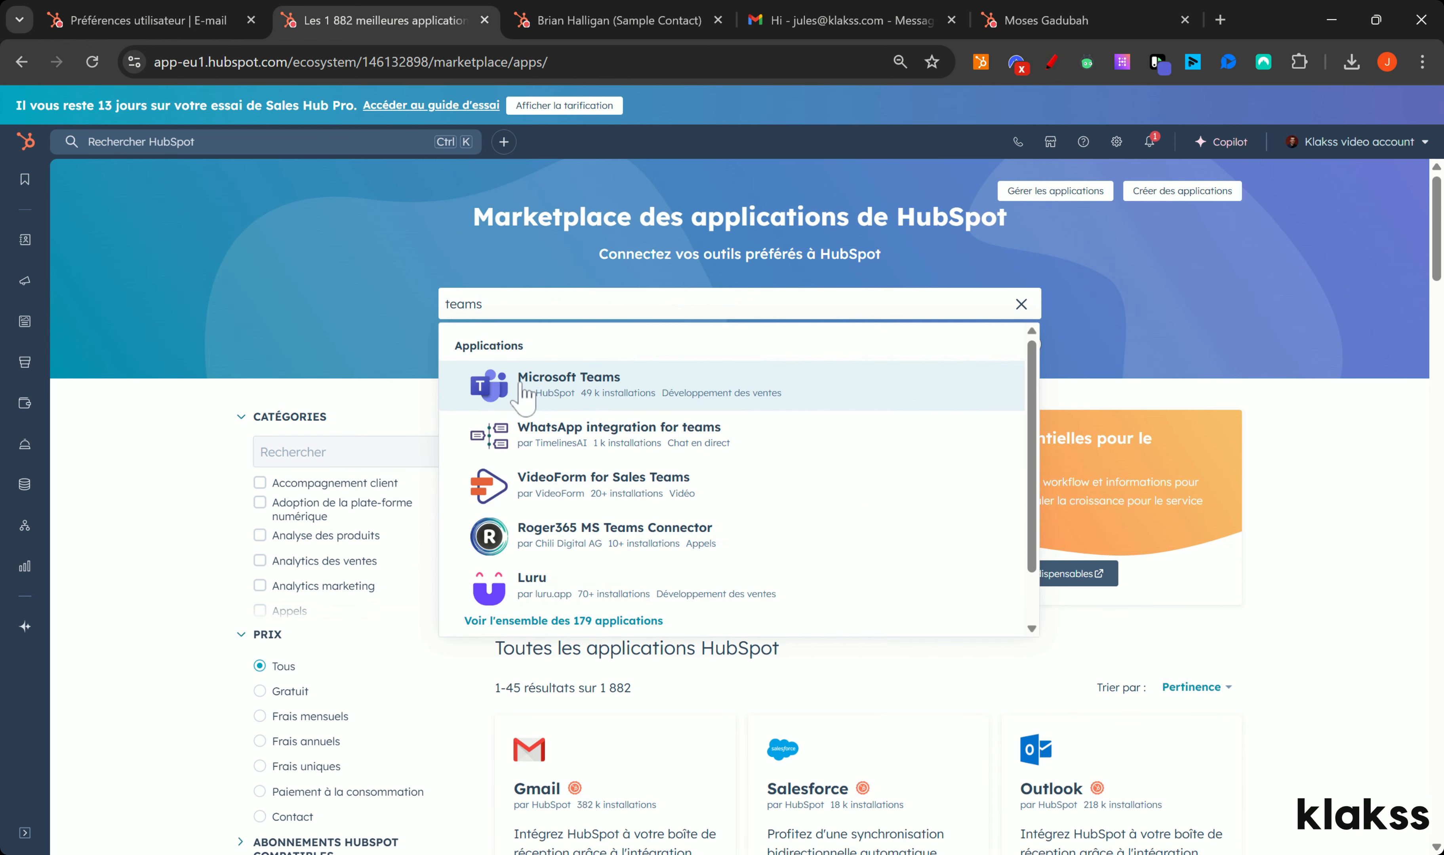
{"action": "key", "text": "ctrl+a"}
{"action": "type", "text": "zo"}
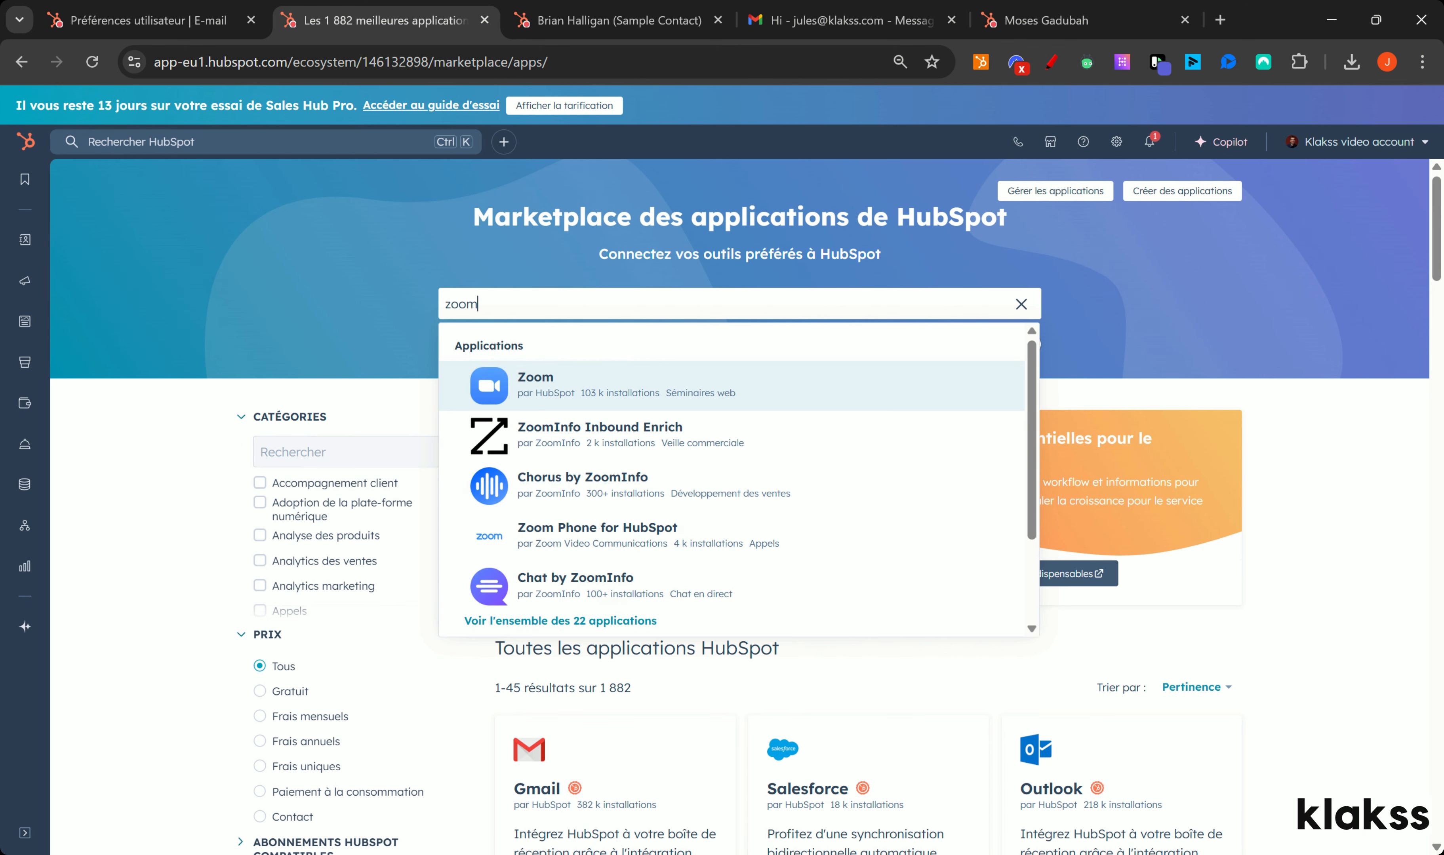
{"action": "key", "text": "ctrl+a"}
{"action": "type", "text": "ph"}
{"action": "type", "text": "ase"}
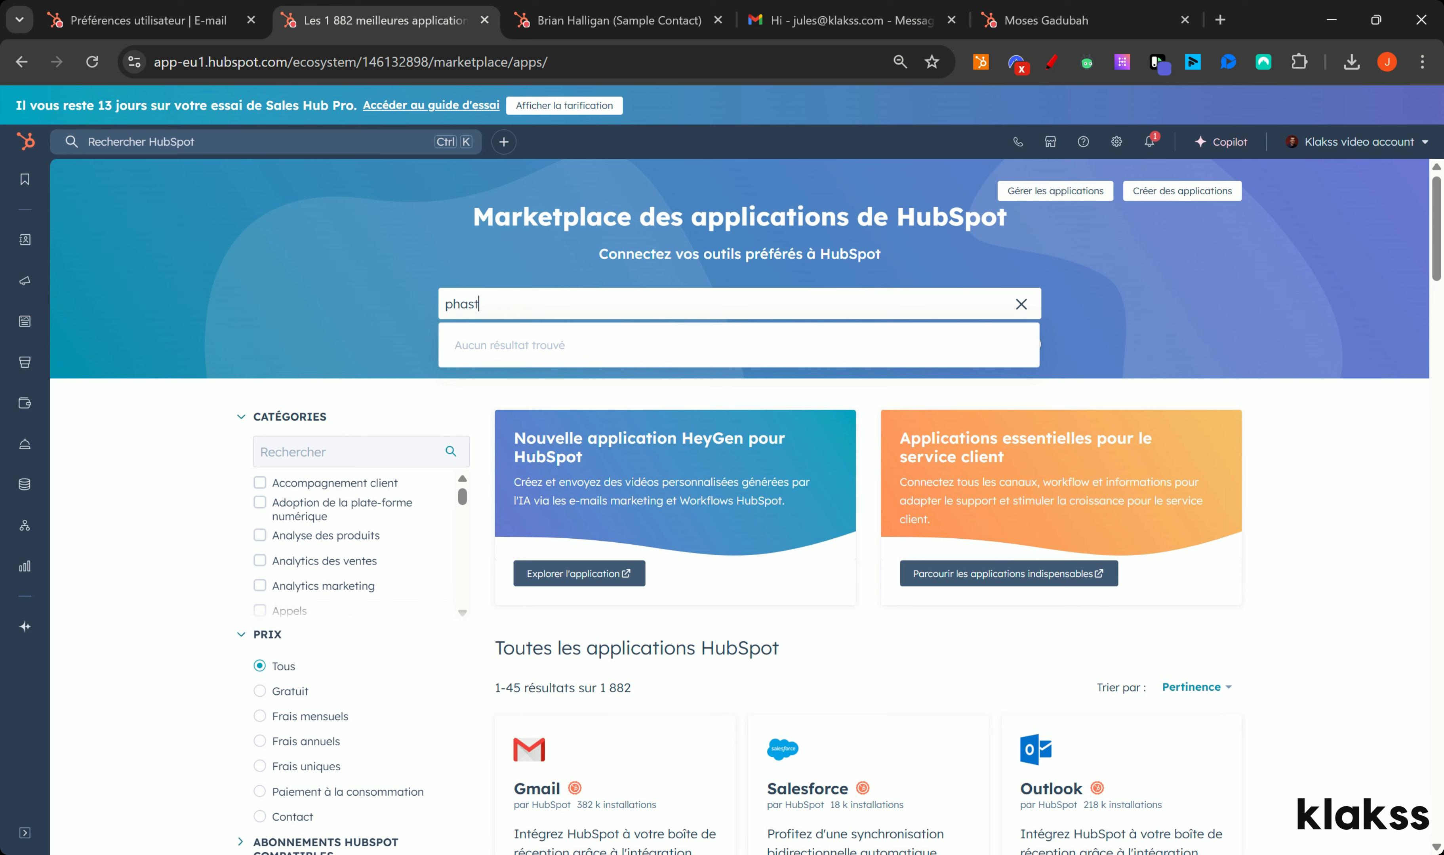
{"action": "key", "text": "BackSpace"}
{"action": "key", "text": "BackSpace"}
{"action": "type", "text": "tho"}
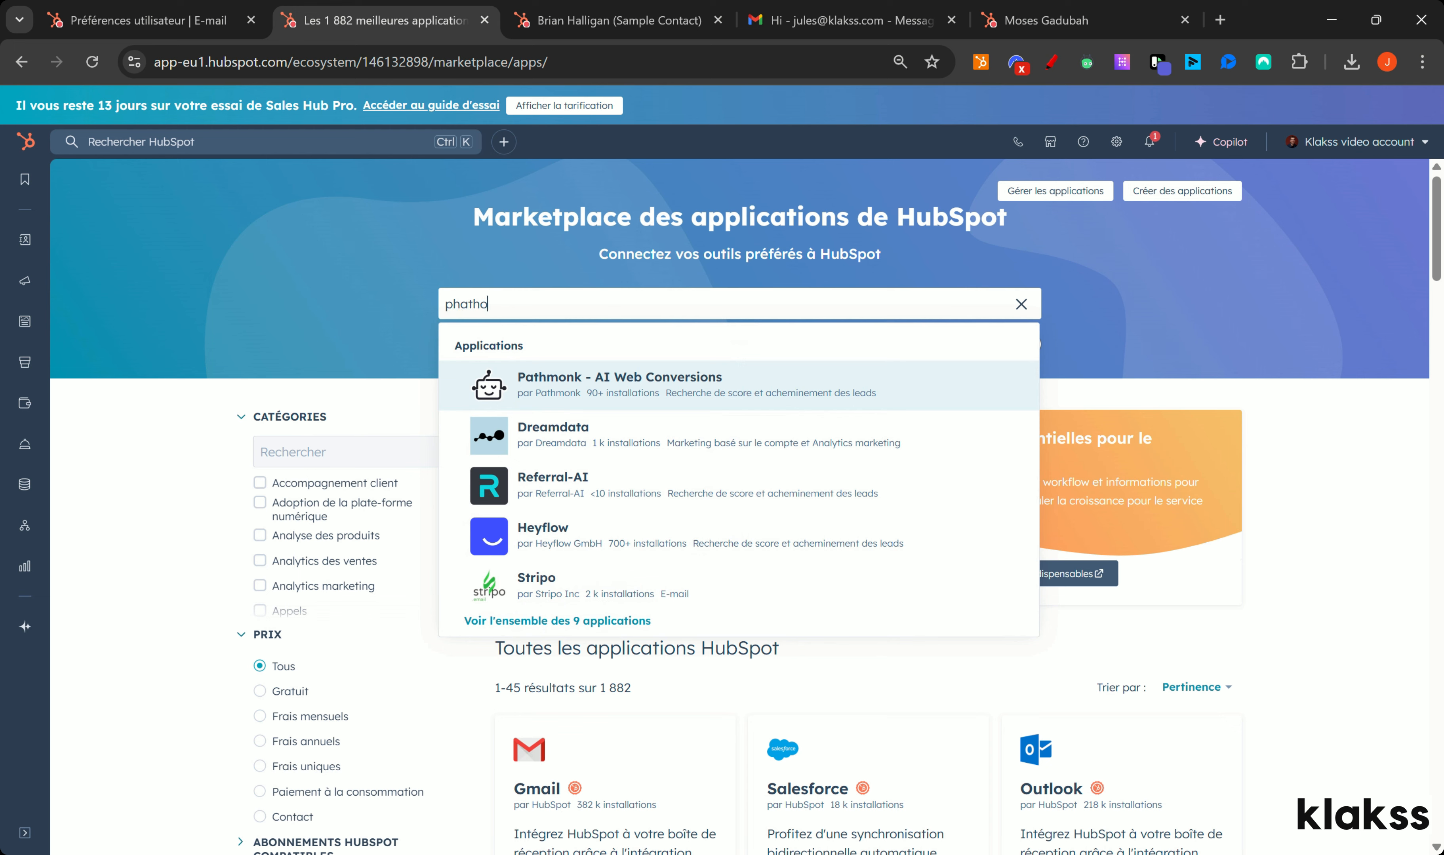
{"action": "type", "text": "m"}
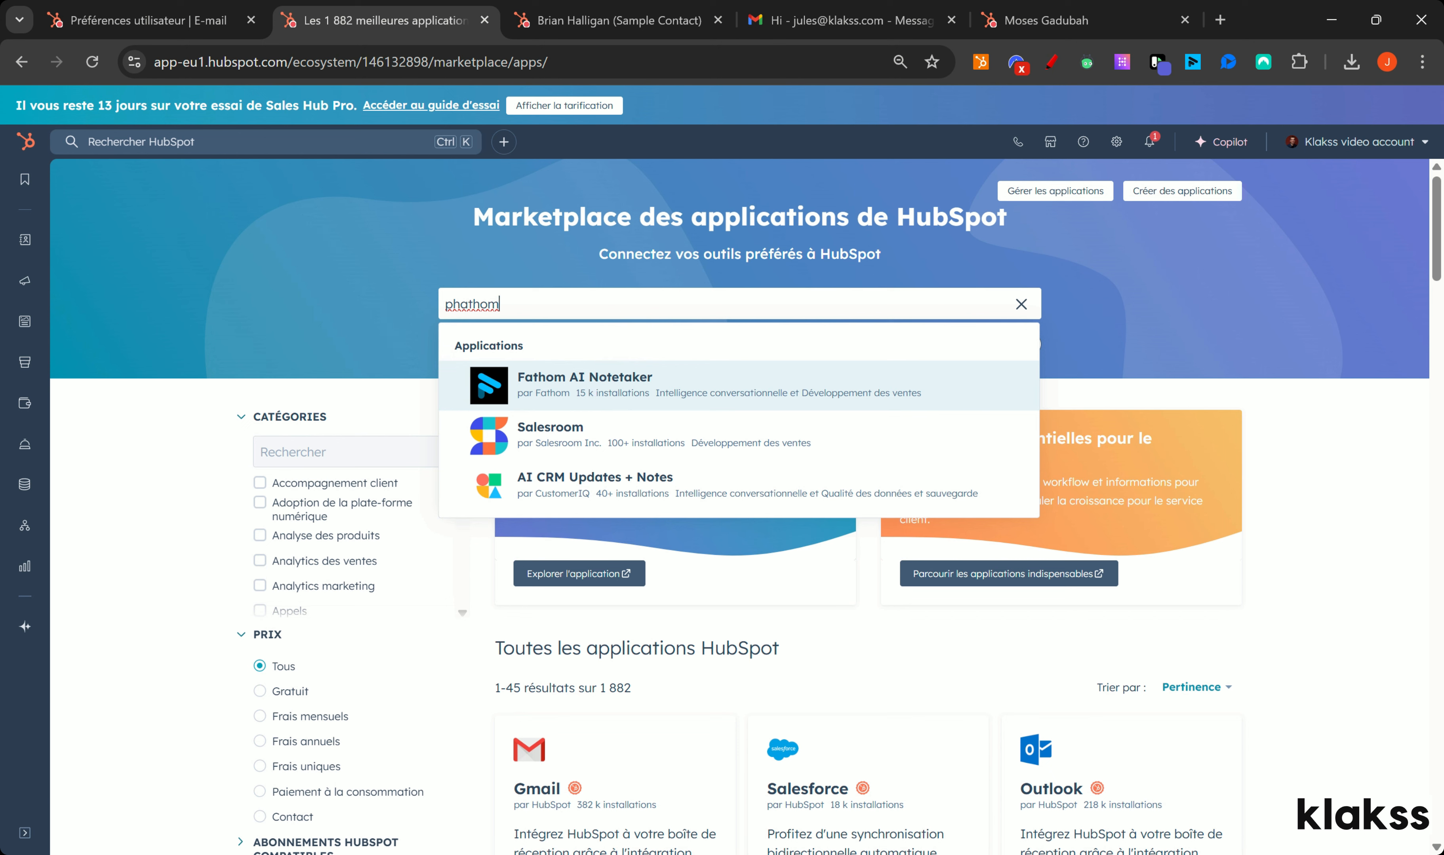
Step: Browse the app catalogue listing LinkedIn, Mailchimp, Calendly, Make and Typeform
{"action": "left_click", "coordinate": [1221, 323]}
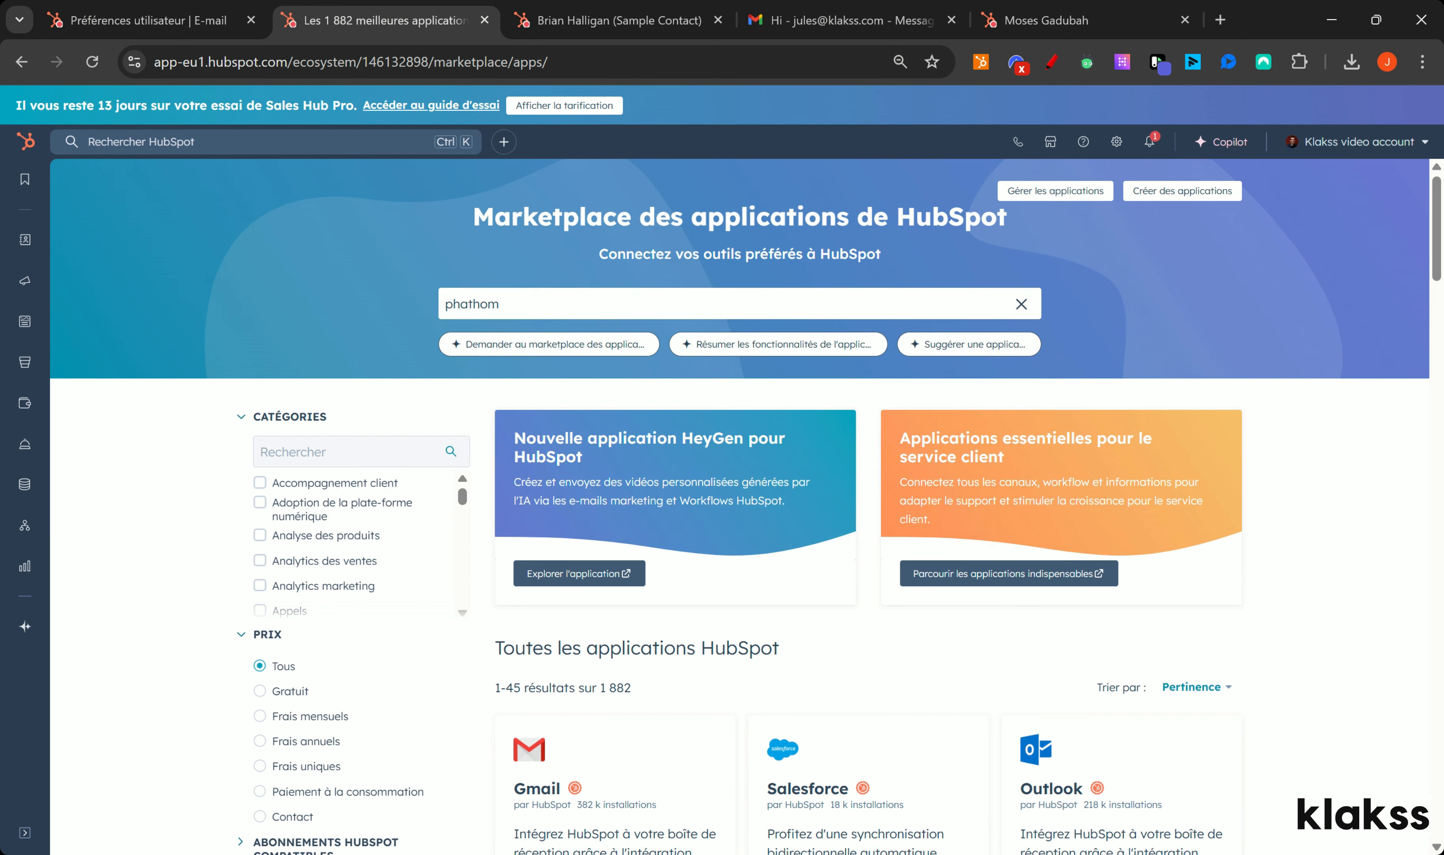
{"action": "left_click_drag", "start_coordinate": [1435, 293], "coordinate": [1435, 416]}
{"action": "scroll", "coordinate": [867, 528], "scroll_direction": "down", "scroll_amount": 10}
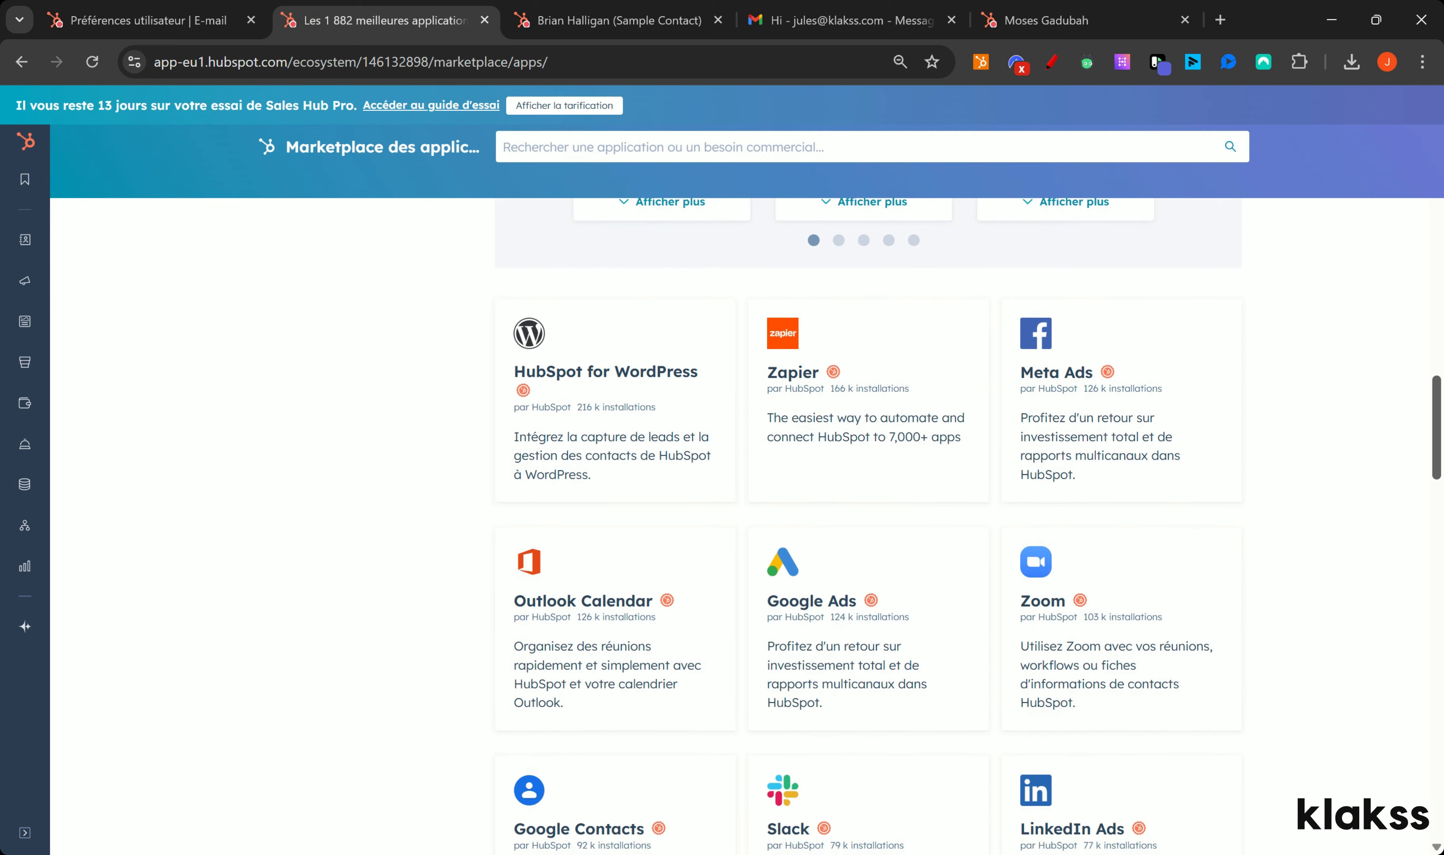
{"action": "scroll", "coordinate": [868, 527], "scroll_direction": "down", "scroll_amount": 9}
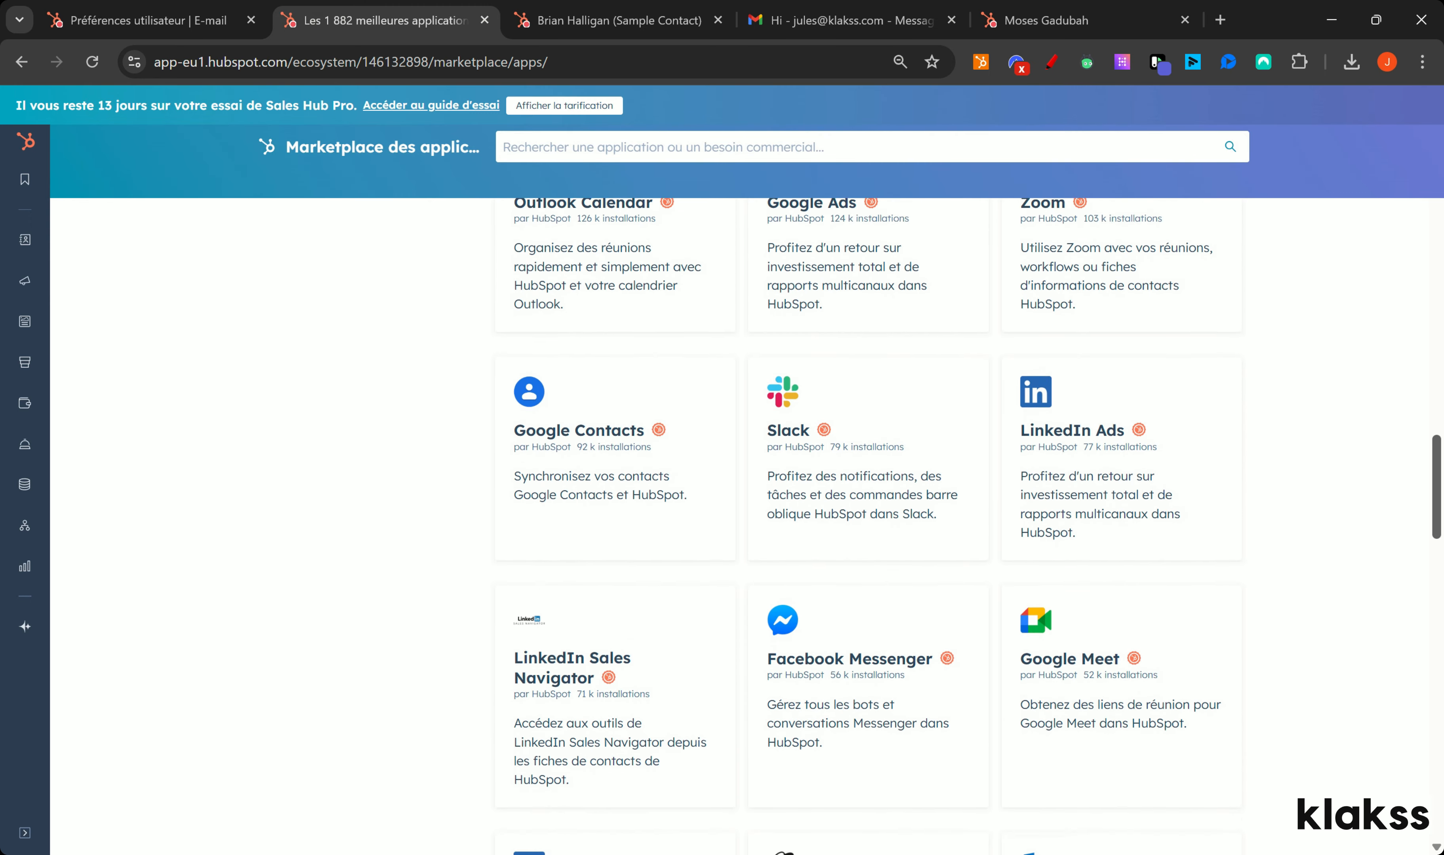
{"action": "scroll", "coordinate": [1038, 296], "scroll_direction": "down", "scroll_amount": 6}
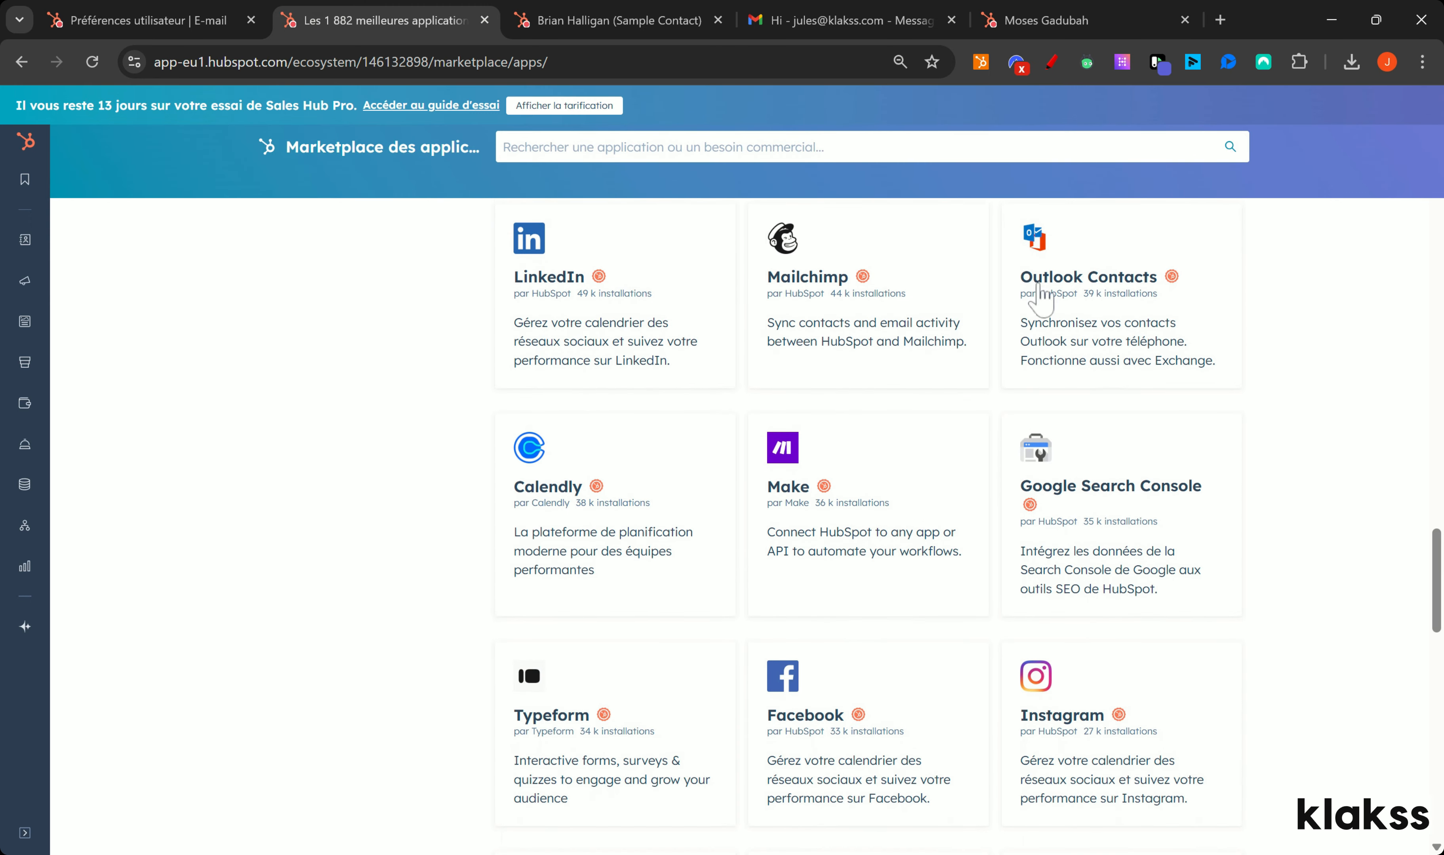